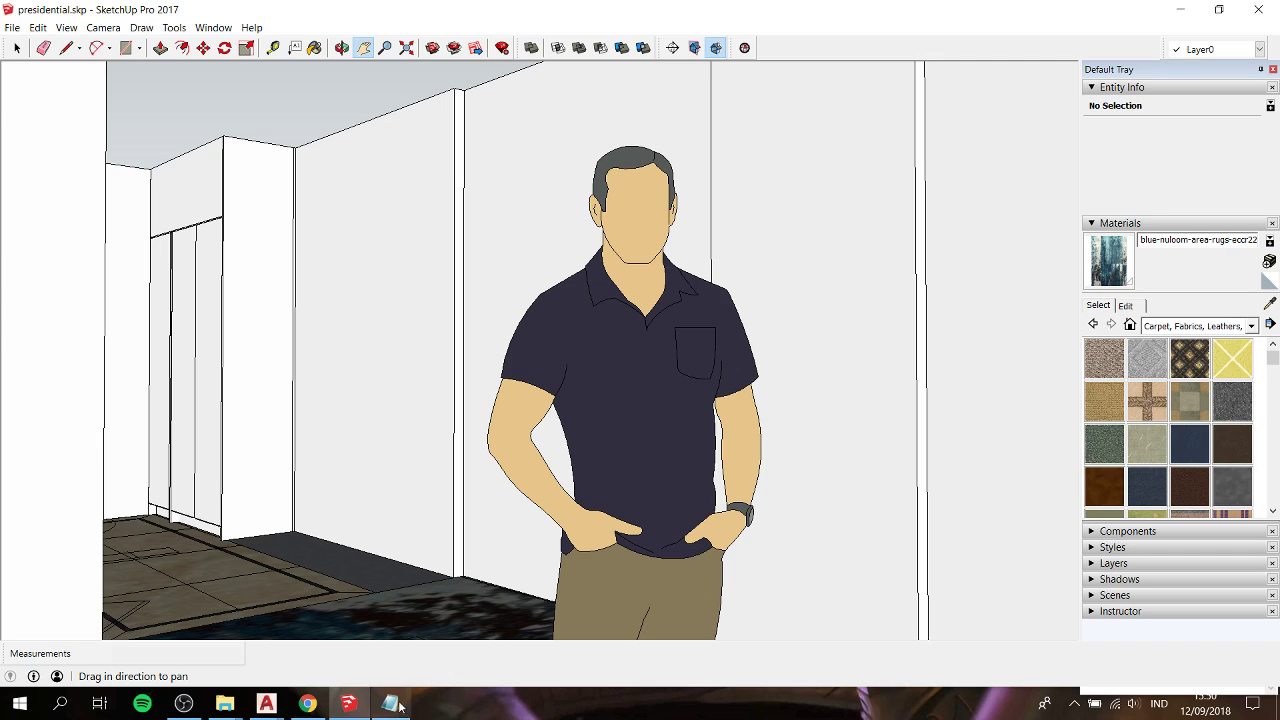
# Step: Write a Notepad welcome note about creating a laguage rack, ending 'the drawing is just simple. like this'
pyautogui.click(389, 703)
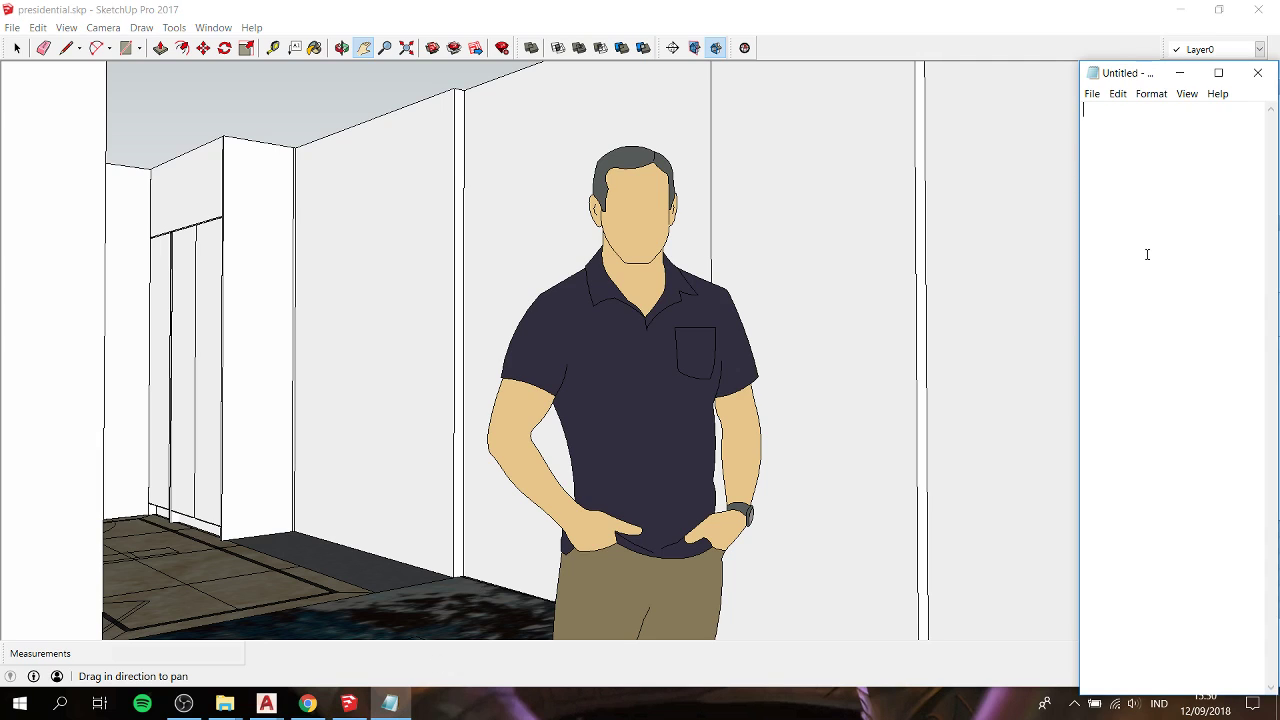
pyautogui.write('hi')
pyautogui.write('hi hi')
pyautogui.write('...')
pyautogui.write('again!!')
pyautogui.write('i')
pyautogui.write('we')
pyautogui.write('lcome to')
pyautogui.write('s')
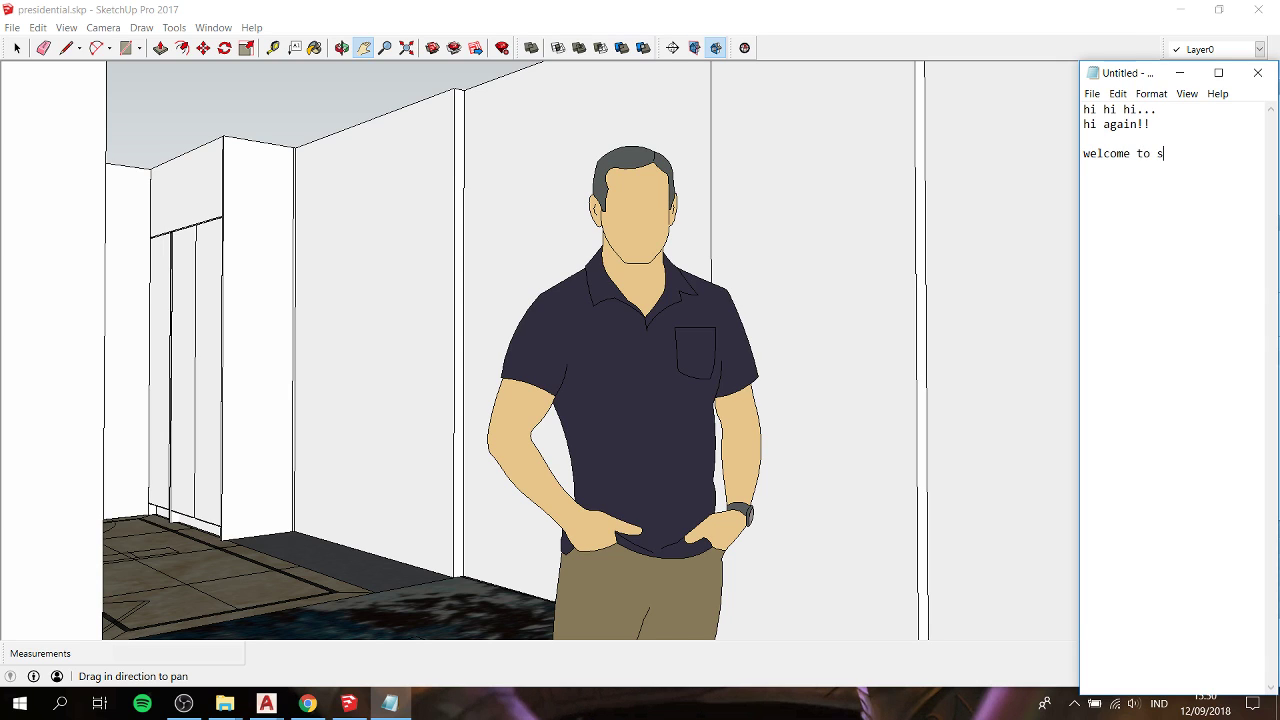
pyautogui.write('ekecup')
pyautogui.write('today, we')
pyautogui.write(' a')
pyautogui.write('re going to ')
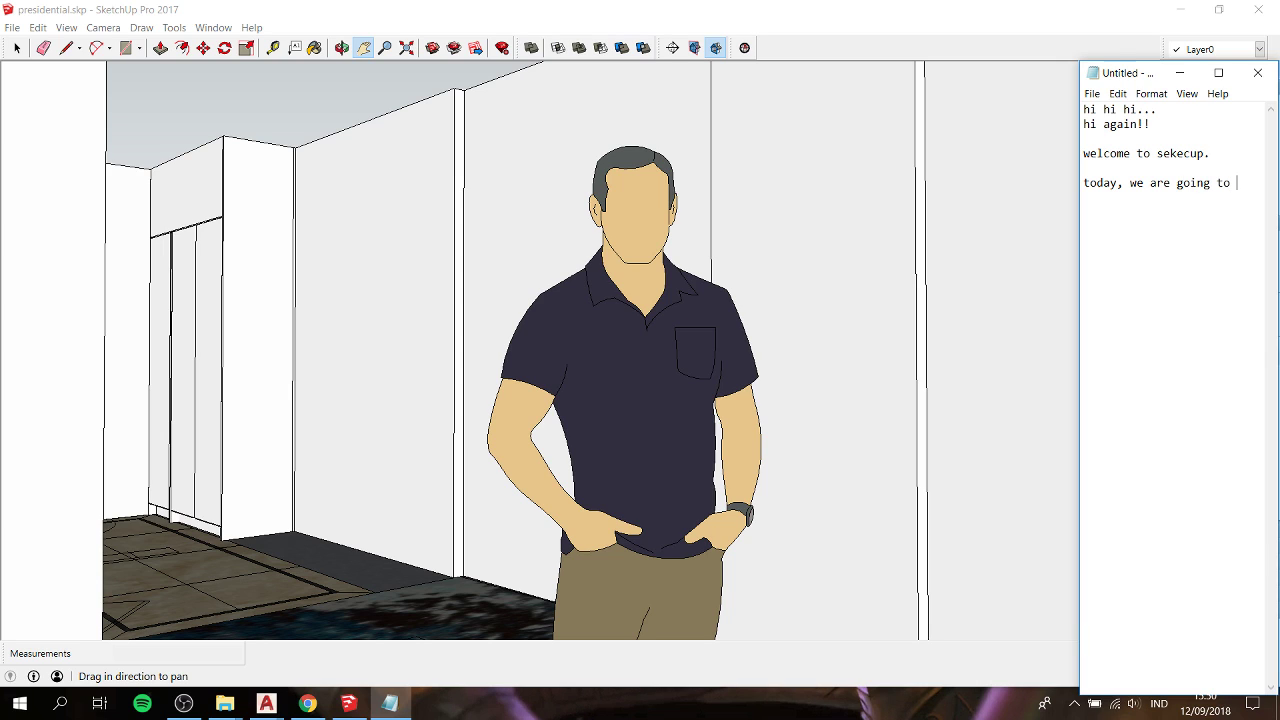
pyautogui.write('create a ')
pyautogui.write('laguage')
pyautogui.press('BackSpace')
pyautogui.write('e')
pyautogui.write(' rac')
pyautogui.write('k')
pyautogui.write('...')
pyautogui.write('the')
pyautogui.write(' drawi')
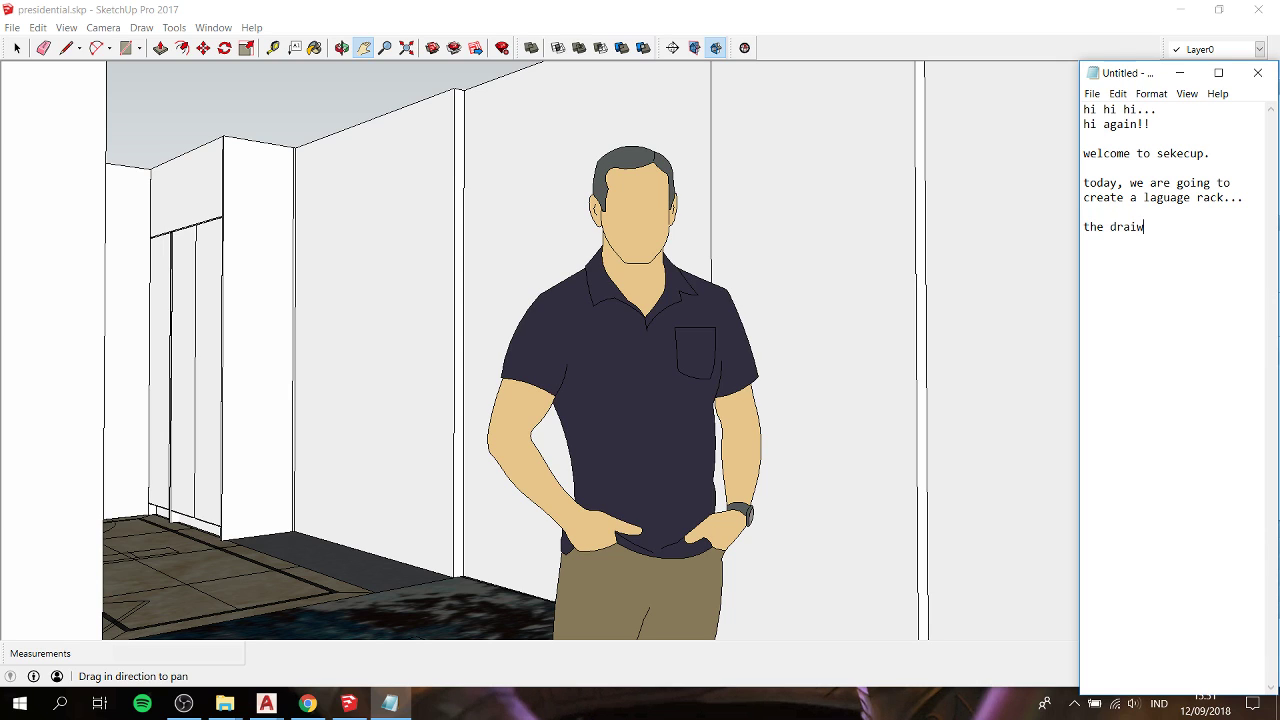
pyautogui.write('ng is just')
pyautogui.write(' l')
pyautogui.press('BackSpace')
pyautogui.write('sim')
pyautogui.write('ple')
pyautogui.write('. like')
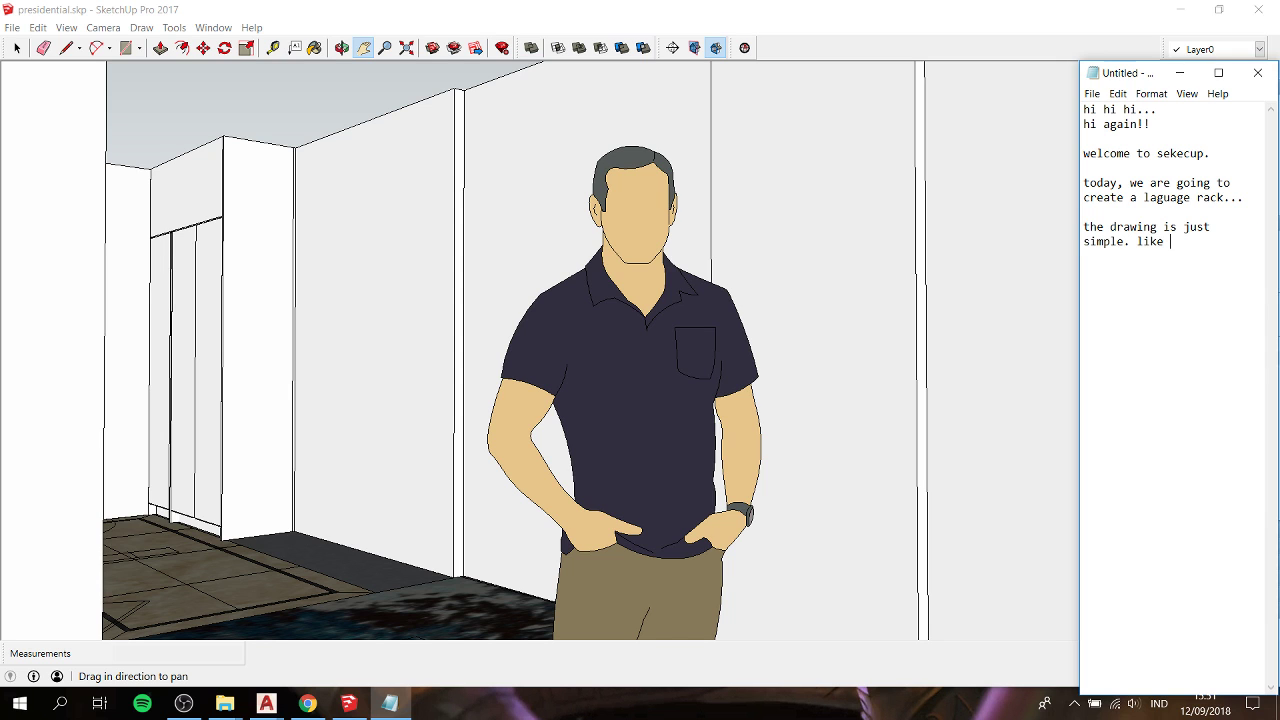
pyautogui.write(' this')
# Step: Switch to the laguage.dwg drawing in AutoCAD and zoom around its elevations
pyautogui.click(266, 705)
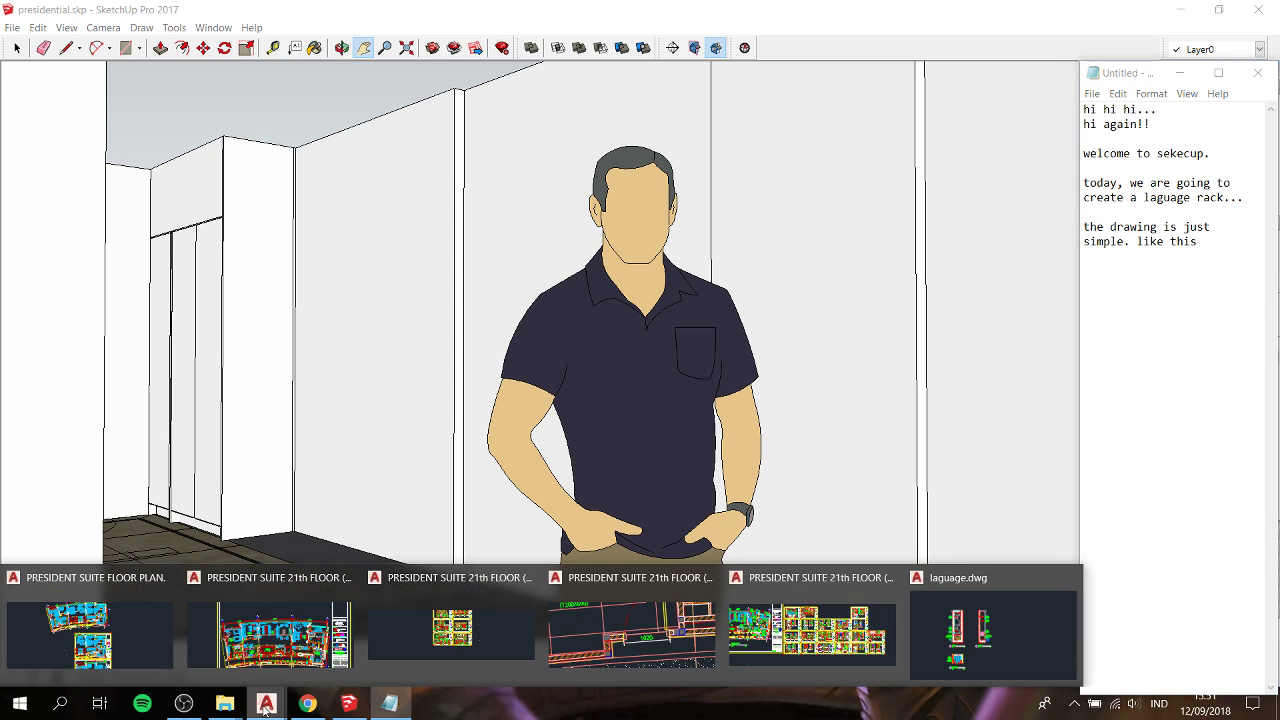
pyautogui.click(1013, 630)
pyautogui.scroll(3, 432, 356)
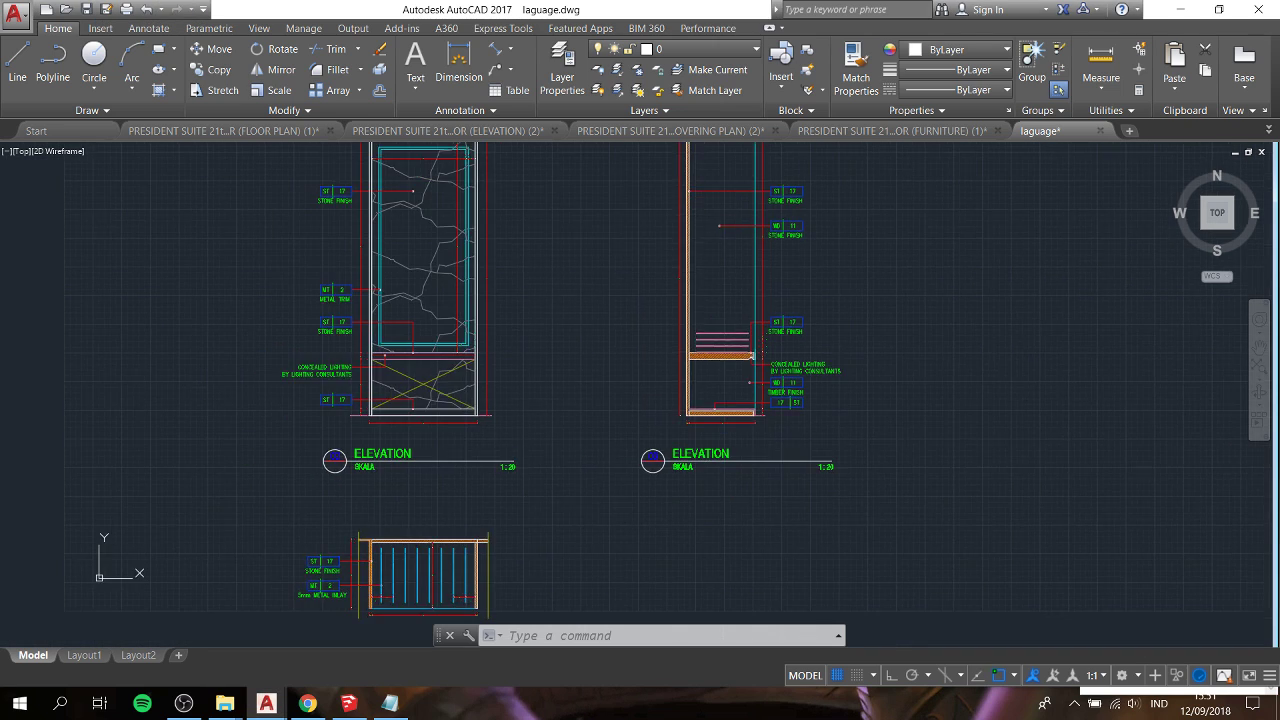
pyautogui.moveTo(432, 356); pyautogui.dragTo(530, 281, button='middle')
pyautogui.scroll(2, 486, 423)
pyautogui.scroll(2, 434, 429)
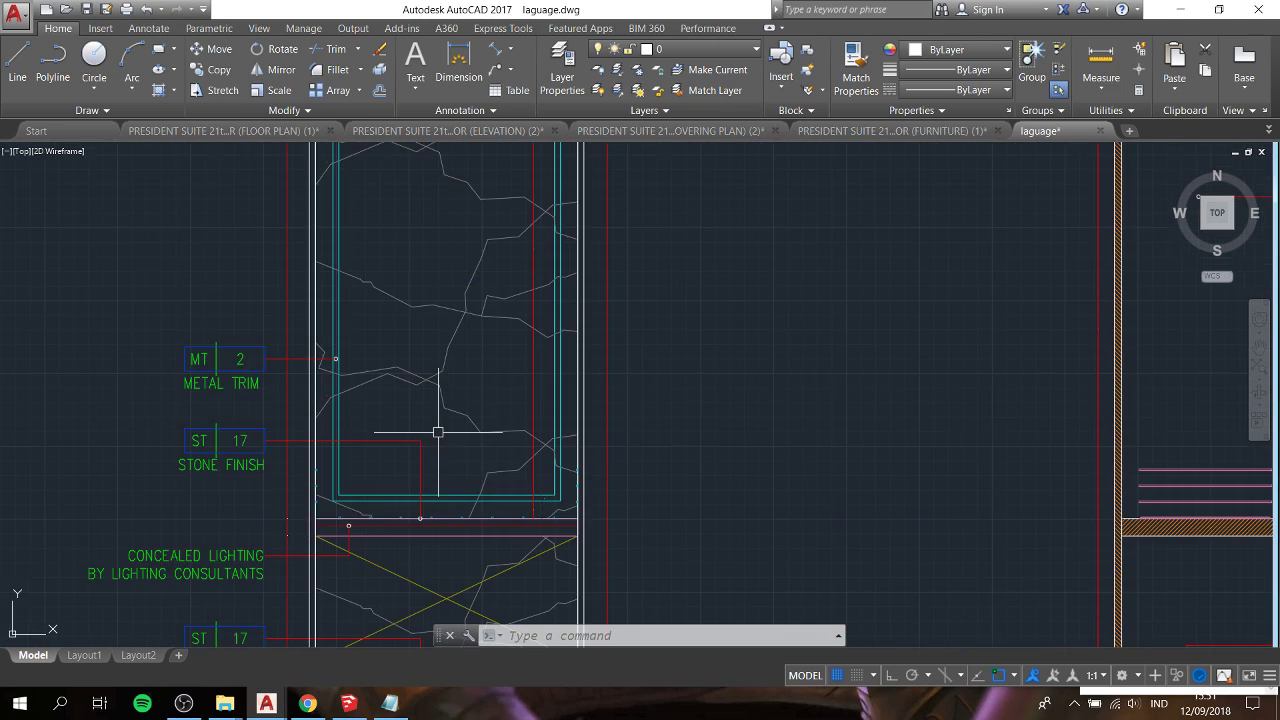
pyautogui.scroll(-1, 438, 432)
pyautogui.scroll(-1, 438, 432)
pyautogui.scroll(-2, 457, 451)
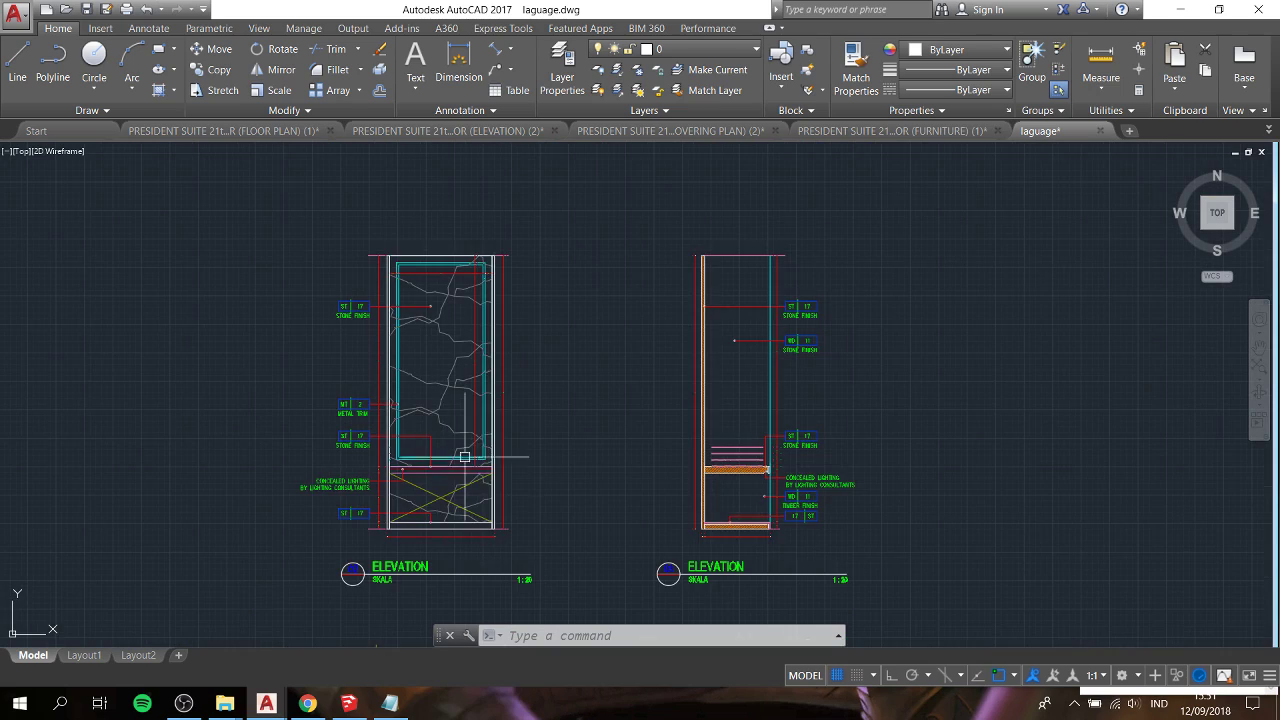
# Step: Centre the Luggage Rack detail and both elevations, then note 'so lets begin!'
pyautogui.moveTo(457, 451); pyautogui.dragTo(564, 271, button='middle')
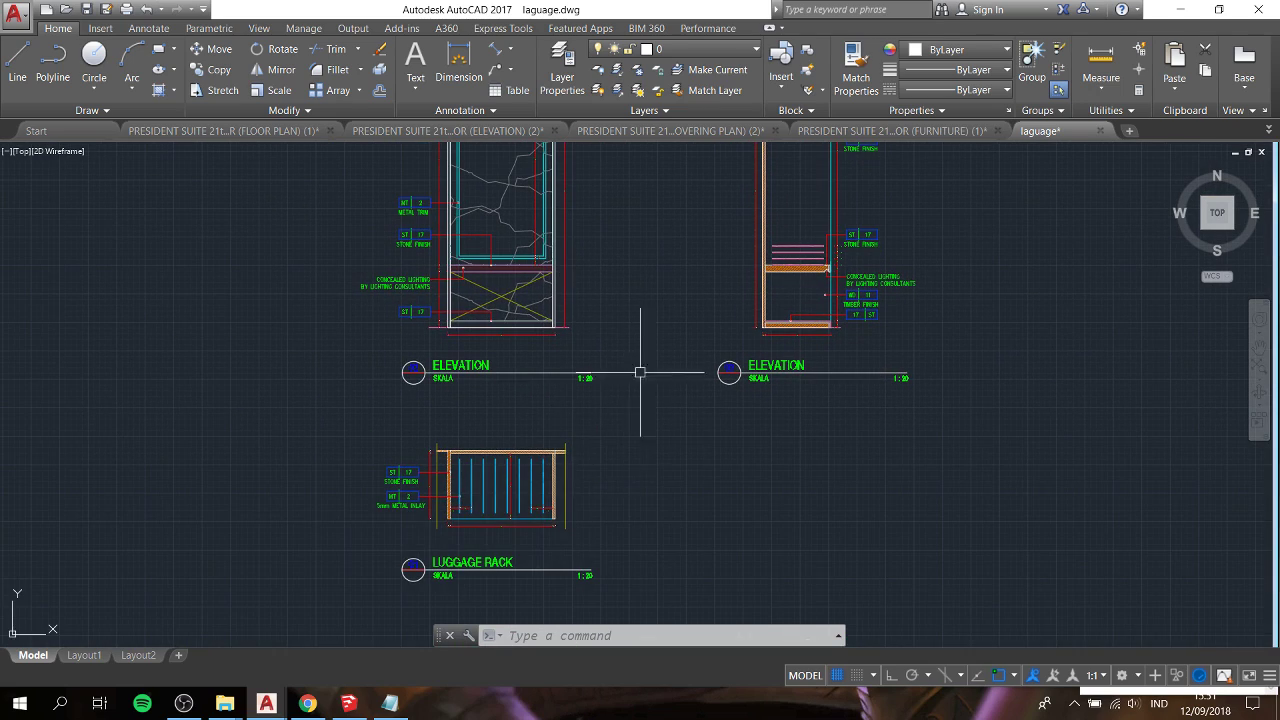
pyautogui.moveTo(641, 373); pyautogui.dragTo(575, 517, button='middle')
pyautogui.click(389, 703)
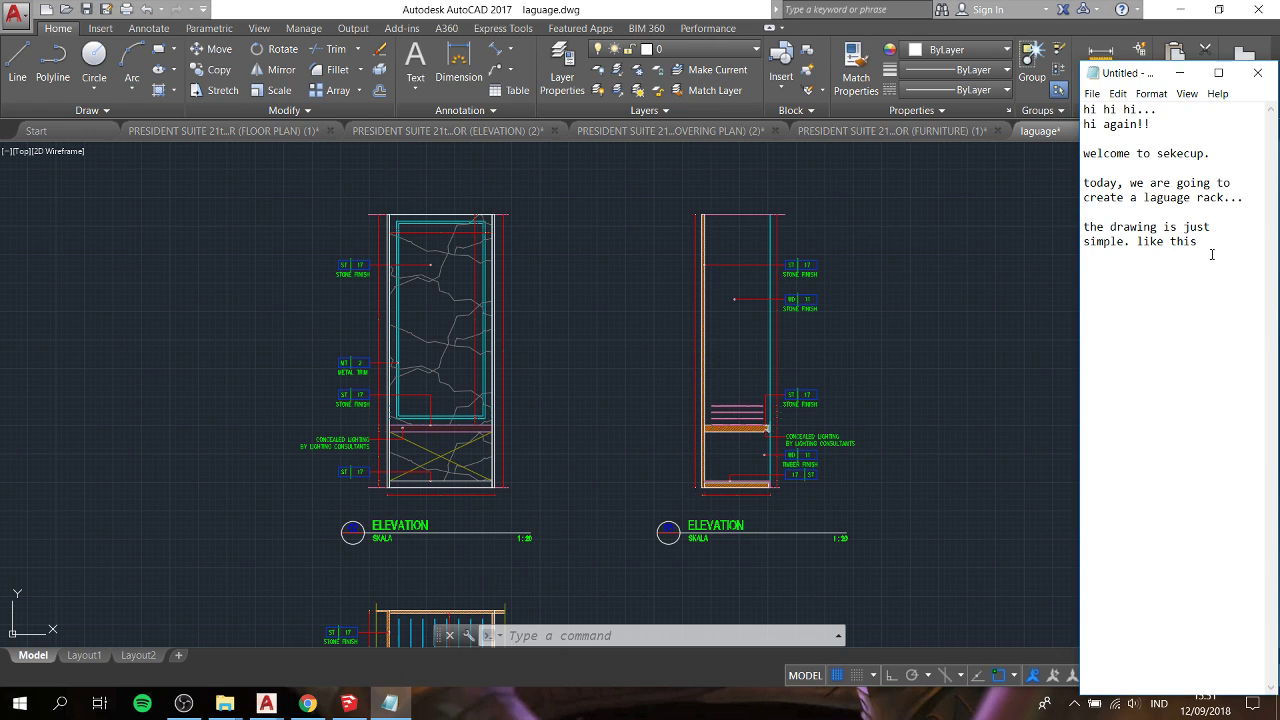
pyautogui.write('so lets ')
pyautogui.write('begin!')
# Step: Launch a new SketchUp 2017 session from the taskbar icon's menu
pyautogui.click(349, 703)
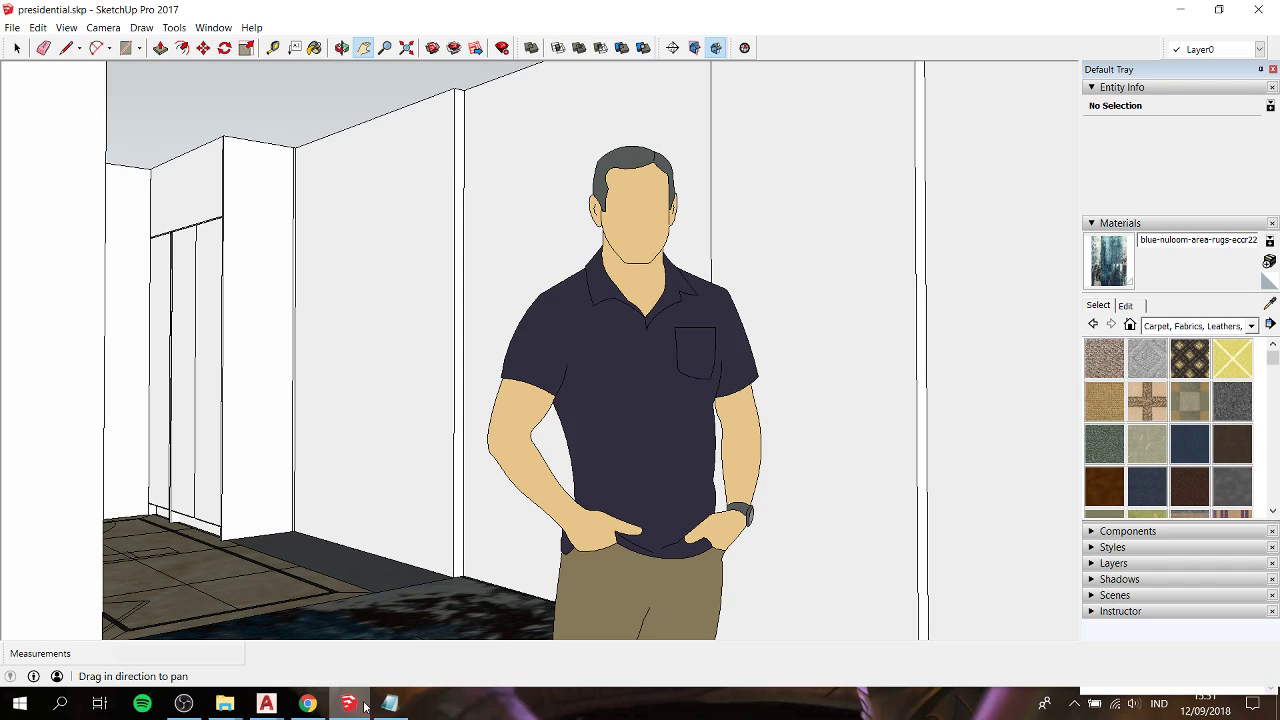
pyautogui.rightClick(352, 703)
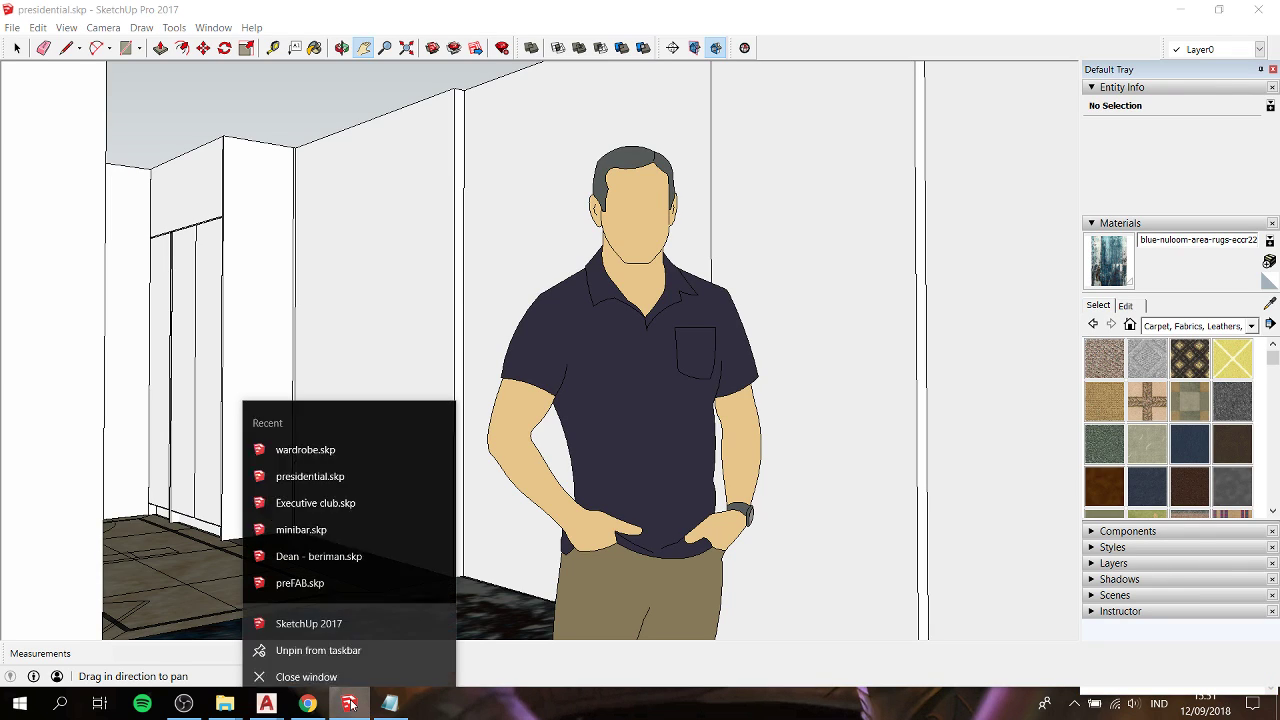
pyautogui.click(352, 612)
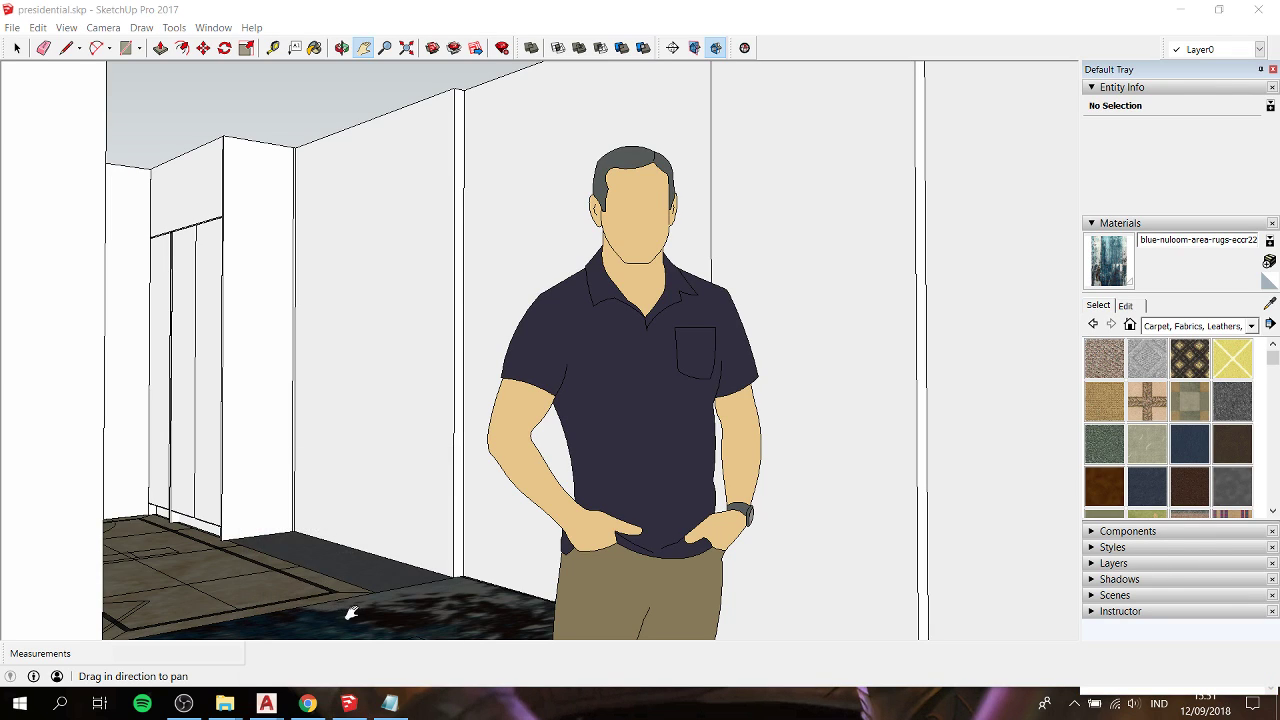
# Step: Add 'create a new file.' to the notes and hide Notepad
pyautogui.click(395, 704)
pyautogui.write('create a')
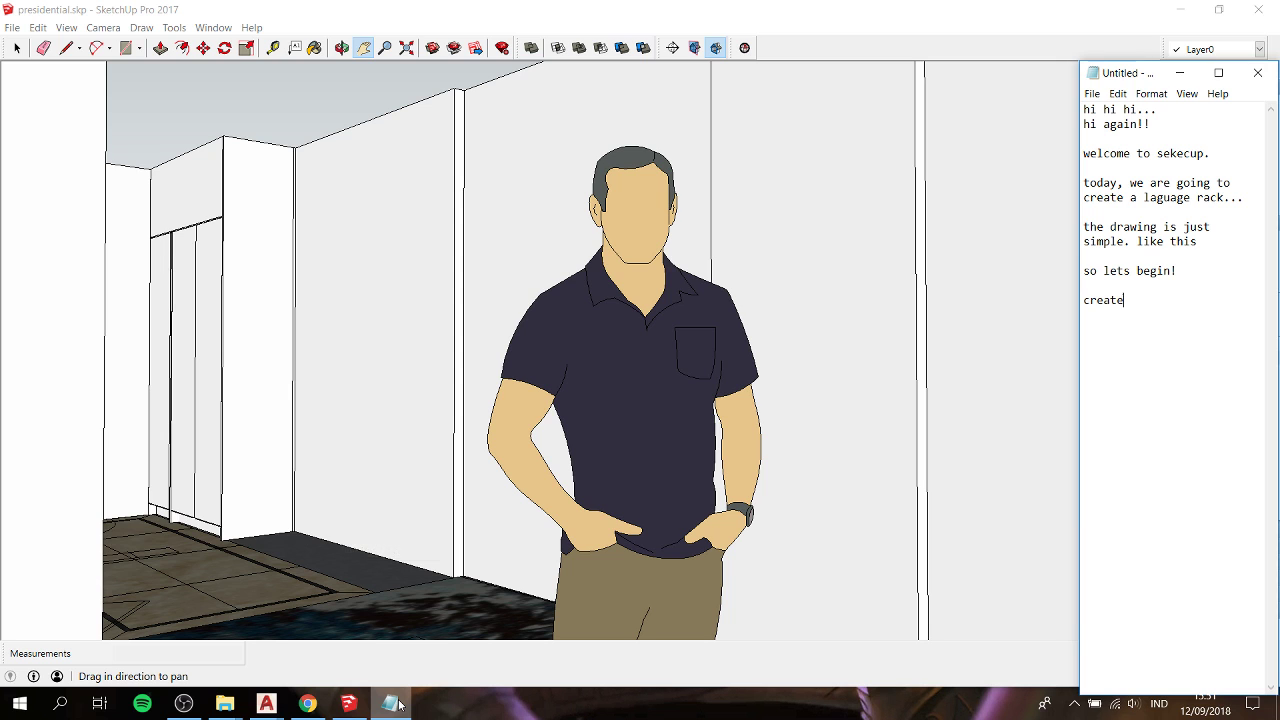
pyautogui.write(' new')
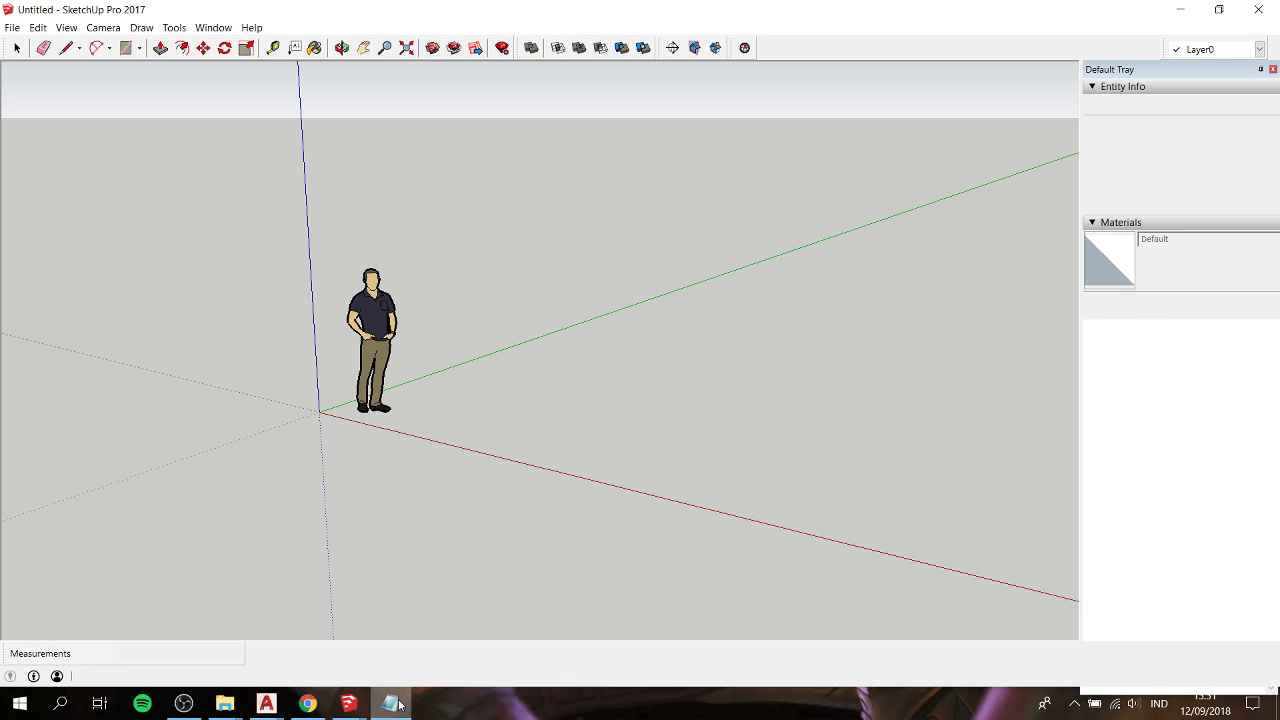
pyautogui.click(398, 704)
pyautogui.write('fi')
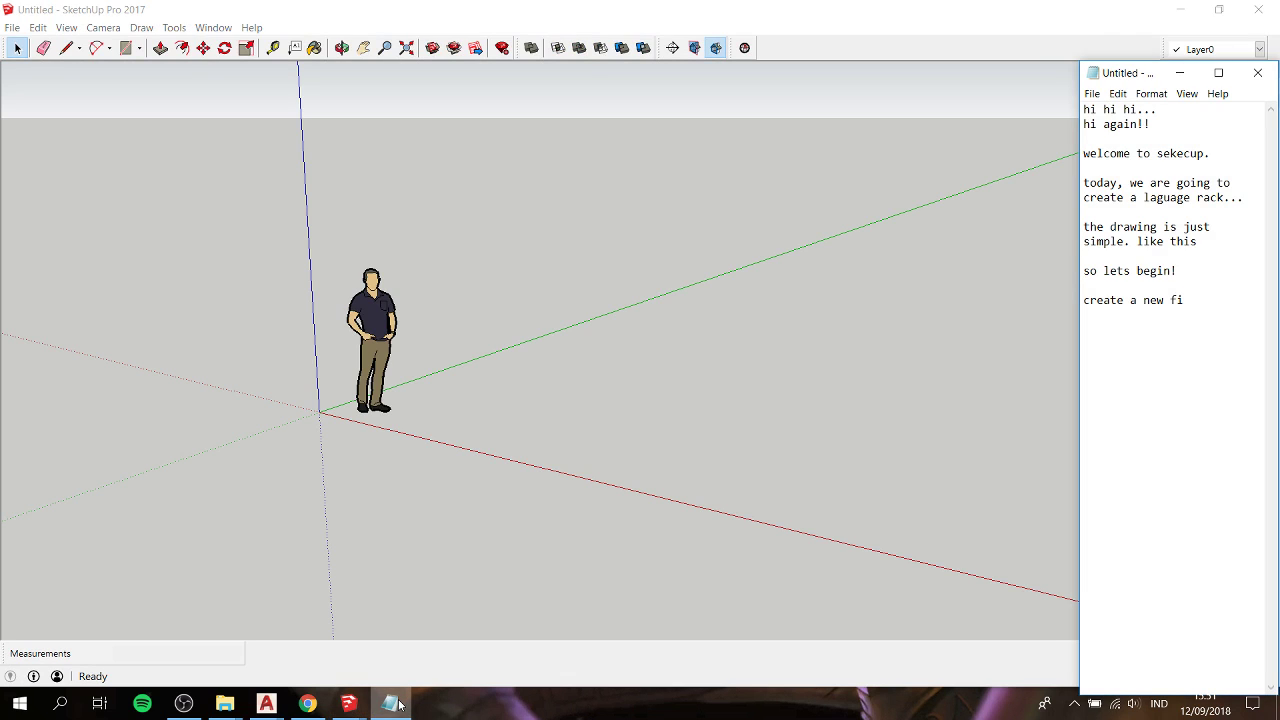
pyautogui.write('le.')
pyautogui.click(390, 704)
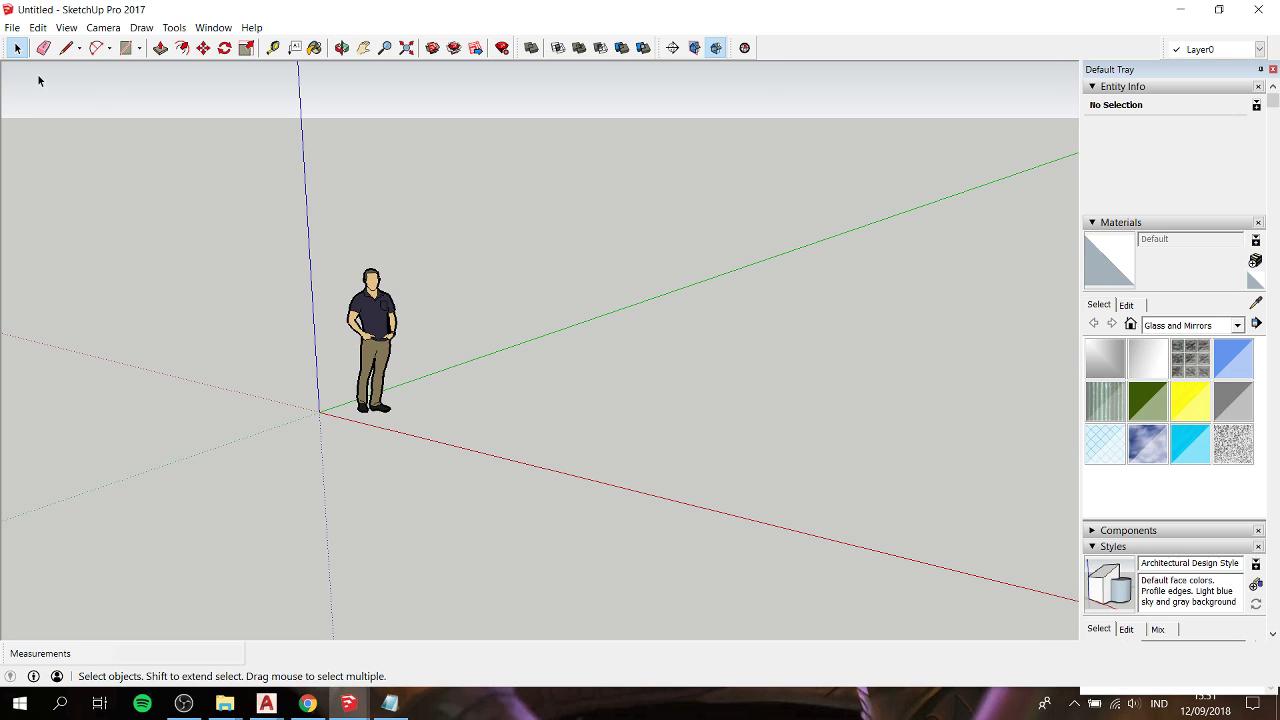
# Step: Import laguage.dwg through File > Import and dismiss the import summary
pyautogui.click(12, 27)
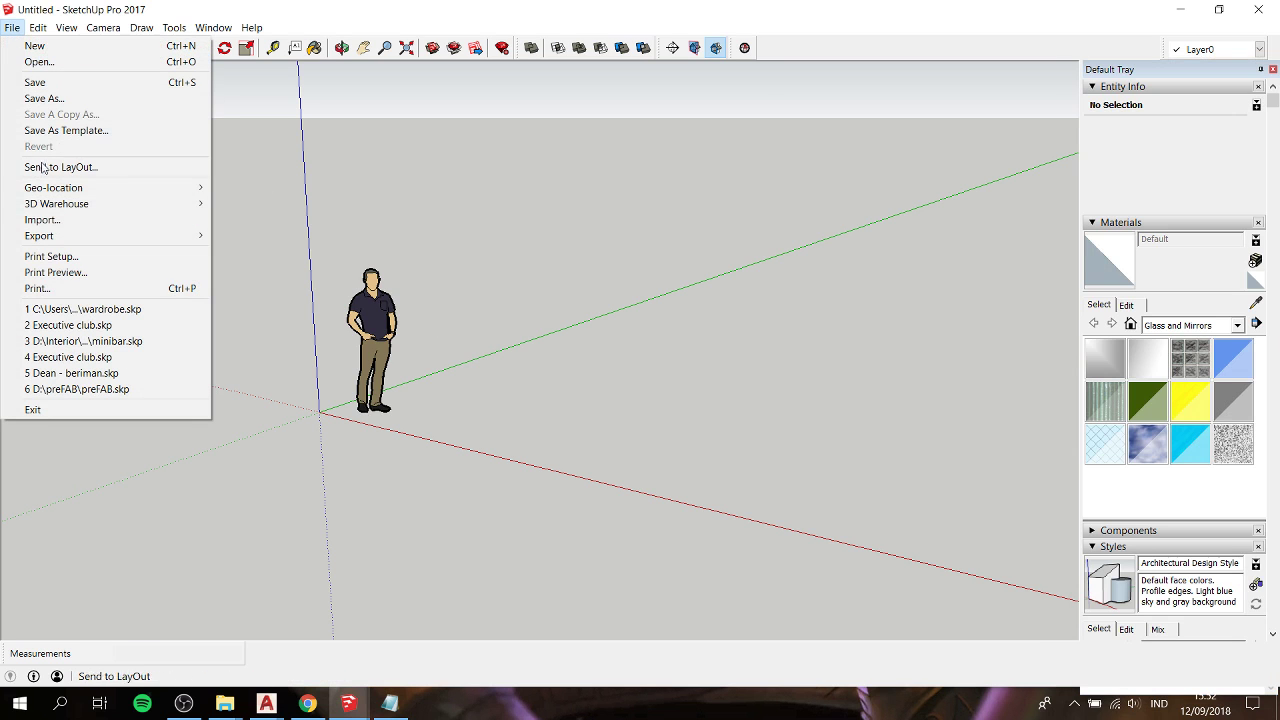
pyautogui.click(42, 220)
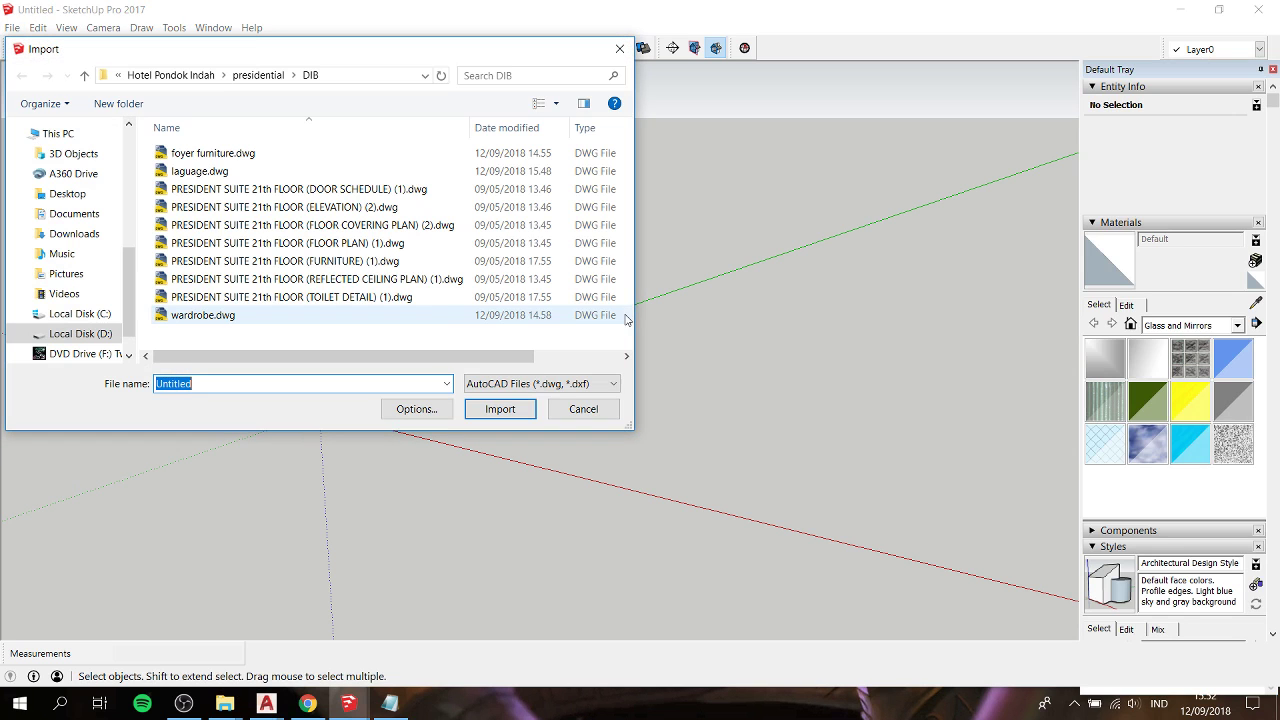
pyautogui.click(200, 171)
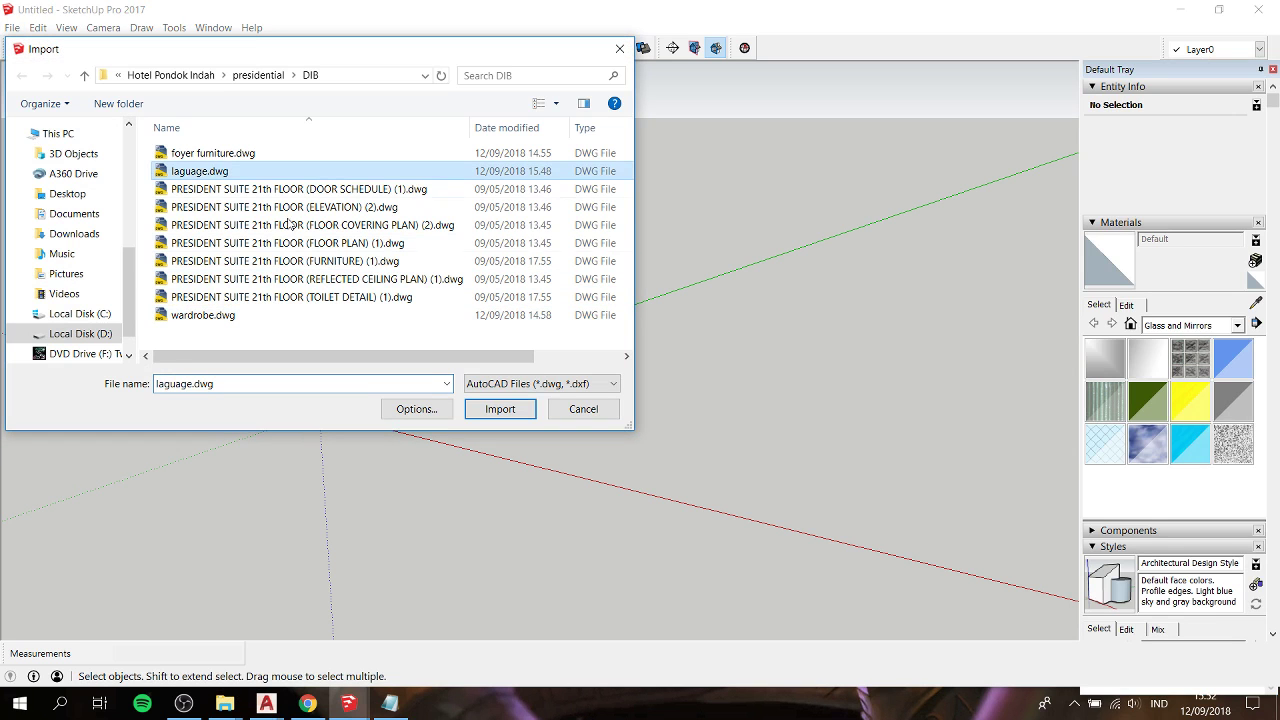
pyautogui.click(477, 411)
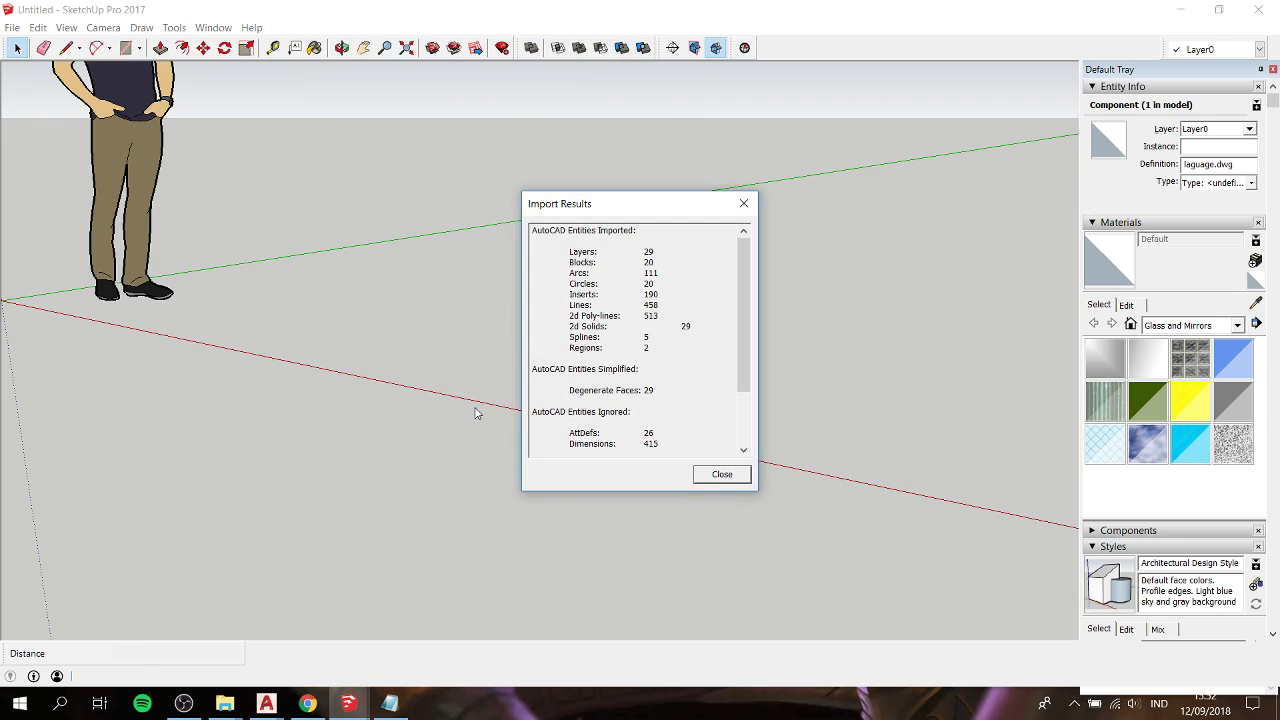
pyautogui.click(721, 476)
# Step: Place the imported drawing in the model and note 'import the dwg file.'
pyautogui.moveTo(697, 466)
pyautogui.mouseDown(button='middle')
pyautogui.moveTo(380, 349)
pyautogui.moveTo(434, 517)
pyautogui.moveTo(390, 448)
pyautogui.moveTo(330, 410)
pyautogui.moveTo(600, 386)
pyautogui.moveTo(474, 417)
pyautogui.mouseUp(button='middle')
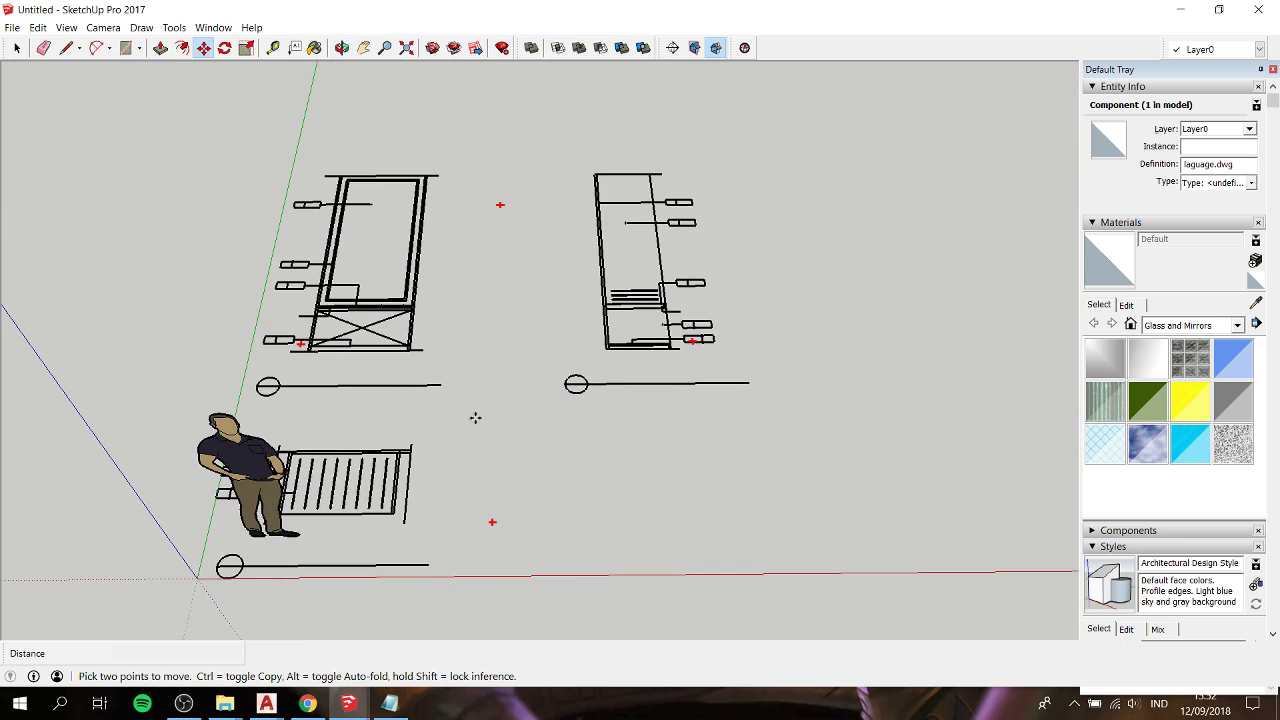
pyautogui.click(394, 706)
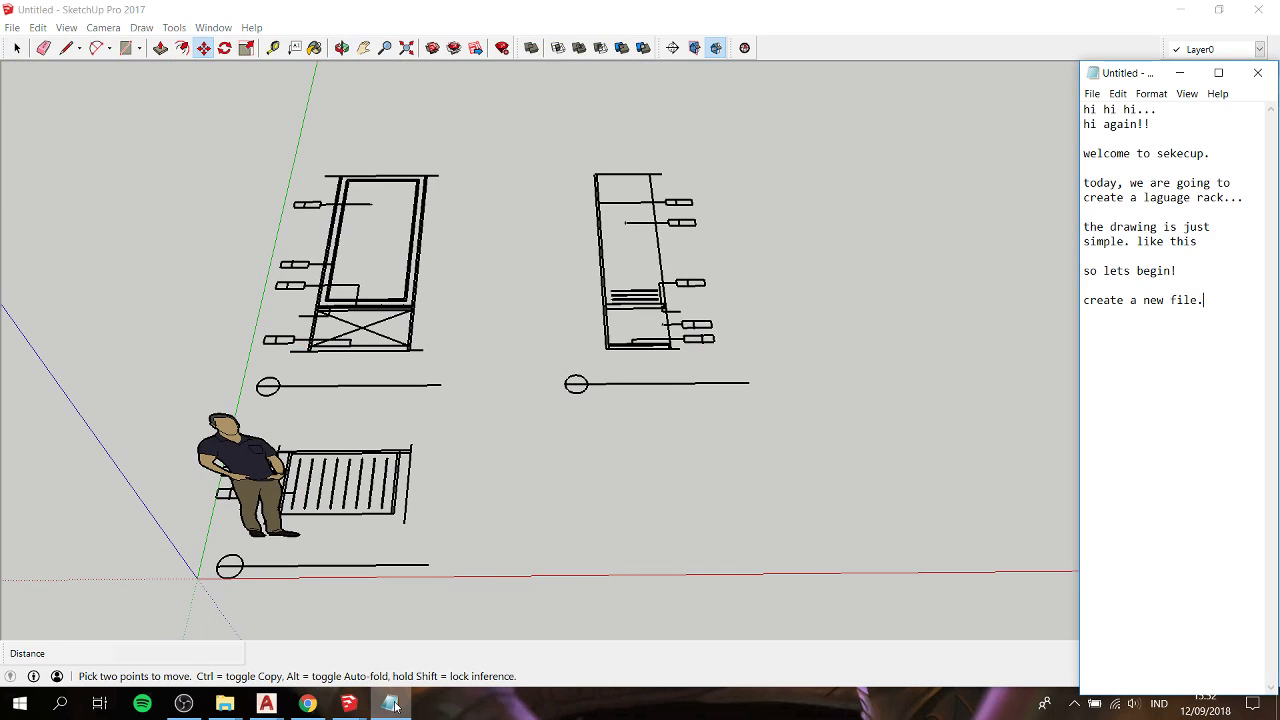
pyautogui.write('impor')
pyautogui.write('t the ')
pyautogui.write('dwg fi')
pyautogui.write('le.')
# Step: Measure the left elevation's edge with the Tape Measure tool
pyautogui.click(441, 272)
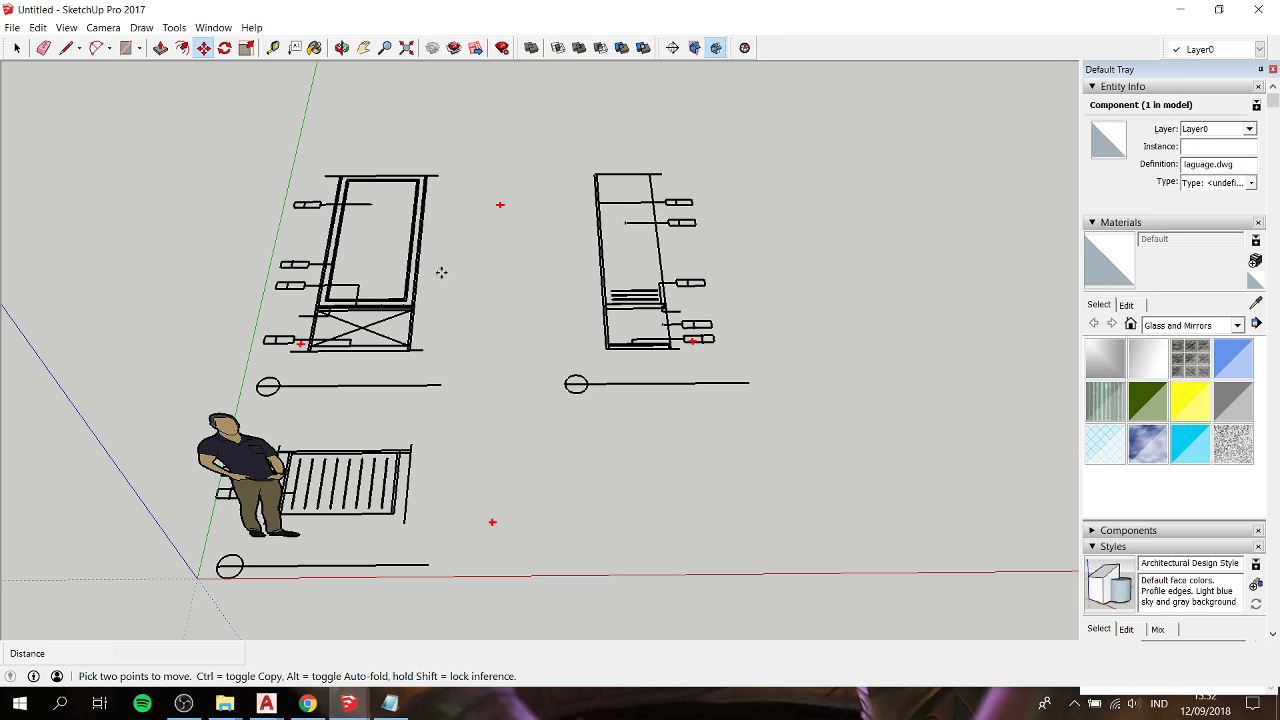
pyautogui.press('space')
pyautogui.click(441, 273)
pyautogui.scroll(5, 385, 285)
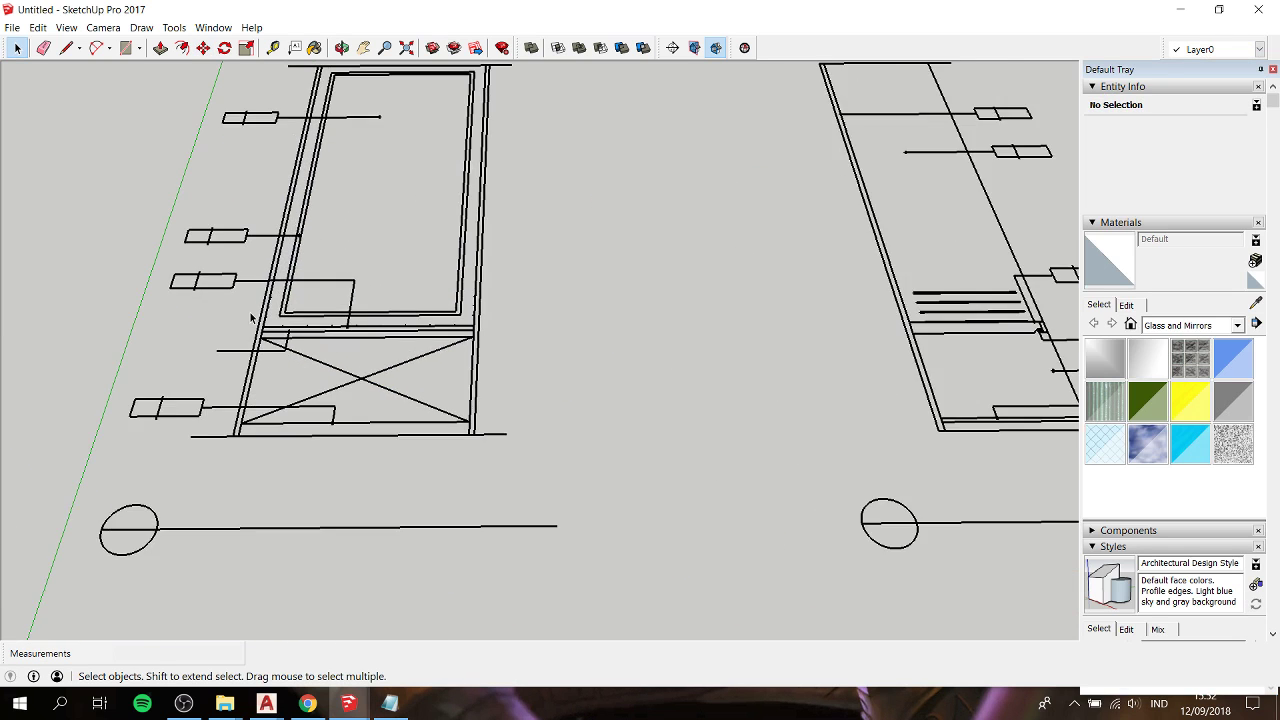
pyautogui.scroll(2, 251, 318)
pyautogui.press('t')
pyautogui.scroll(3, 263, 334)
pyautogui.click(269, 327)
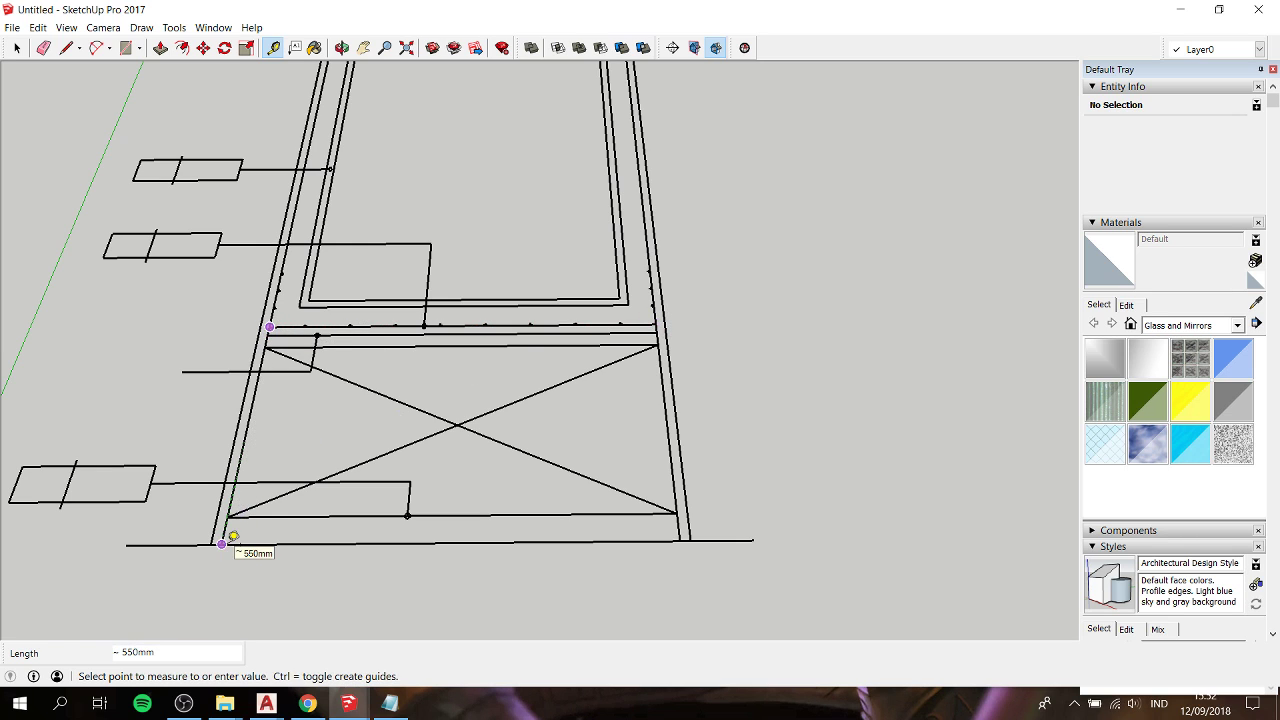
pyautogui.press('space')
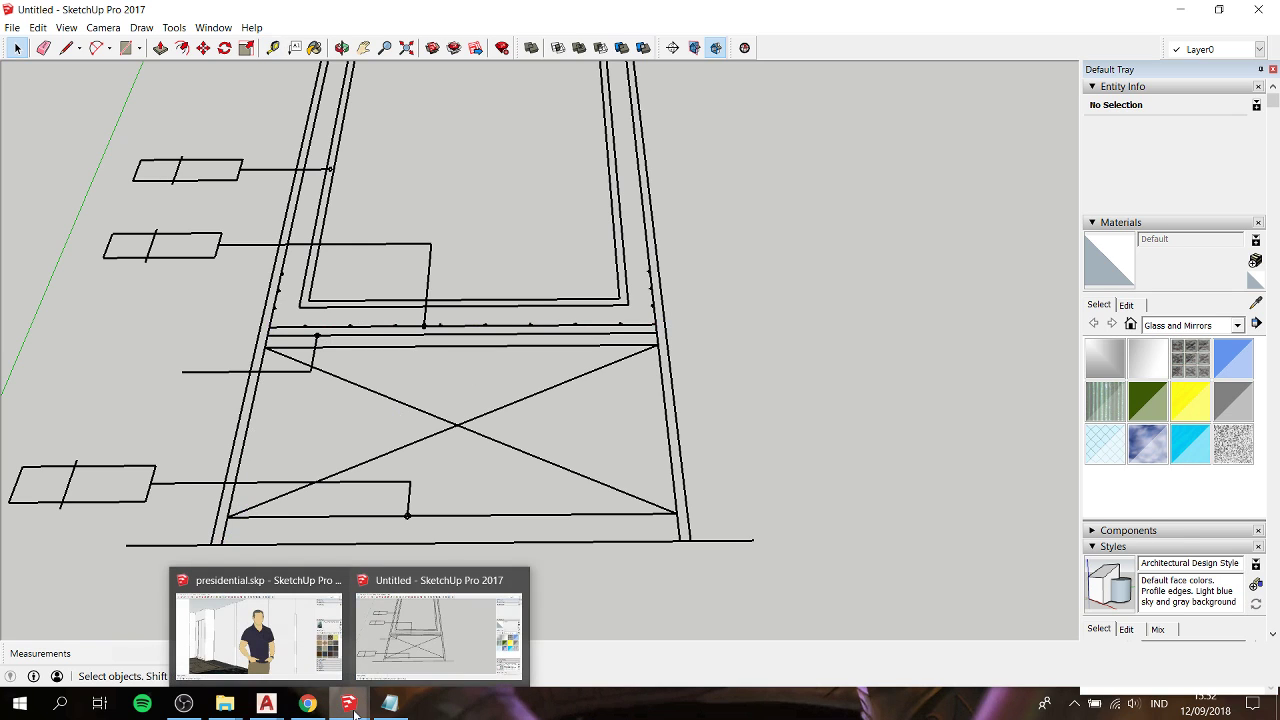
pyautogui.scroll(-3, 629, 282)
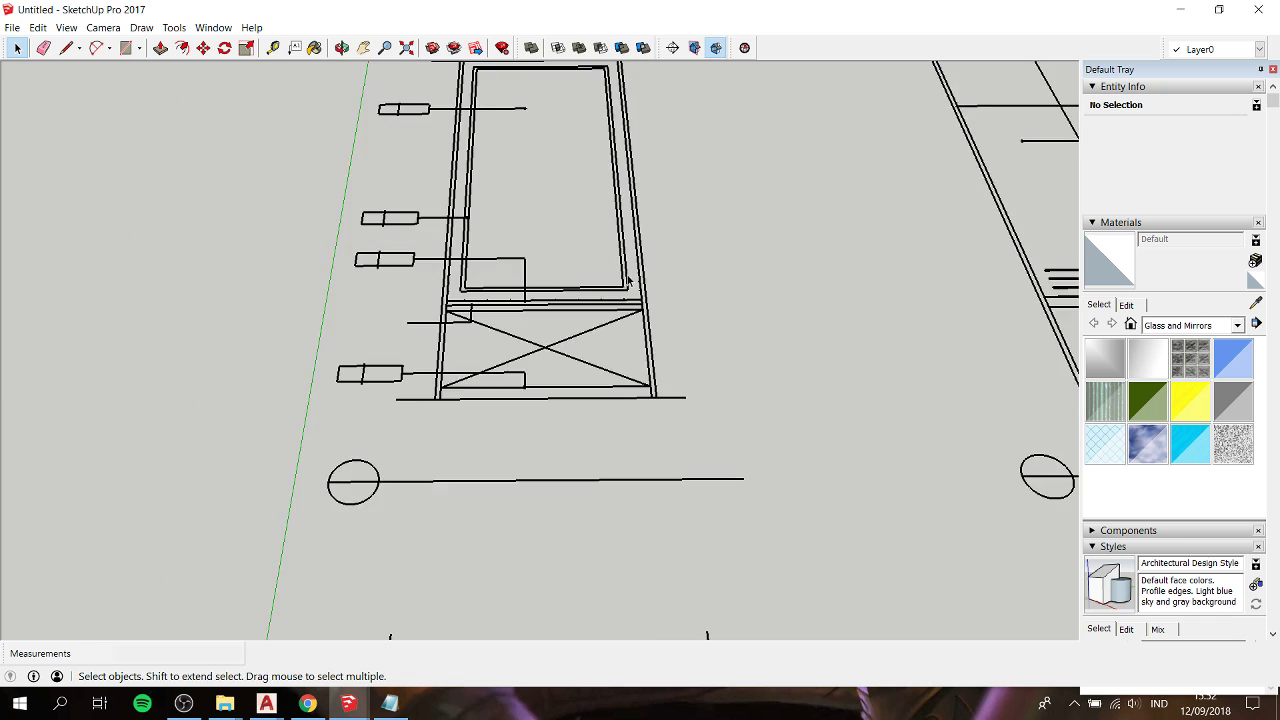
pyautogui.scroll(-3, 629, 282)
# Step: Note 'check the size' and measure from the side drawing's corner
pyautogui.click(389, 703)
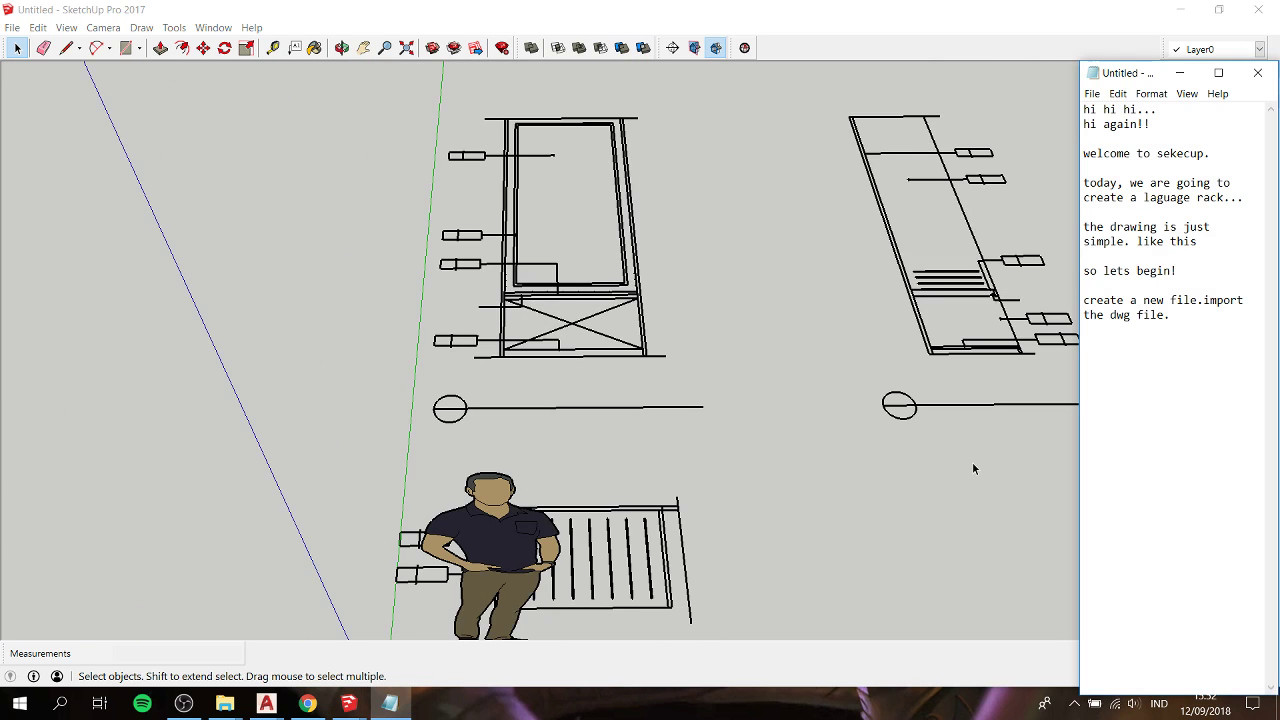
pyautogui.write('check the')
pyautogui.write(' size...')
pyautogui.click(710, 346)
pyautogui.moveTo(710, 346)
pyautogui.keyDown('shift'); pyautogui.mouseDown(button='middle')
pyautogui.moveTo(669, 324)
pyautogui.moveTo(686, 314)
pyautogui.moveTo(566, 377)
pyautogui.mouseUp(button='middle'); pyautogui.keyUp('shift')
pyautogui.press('t')
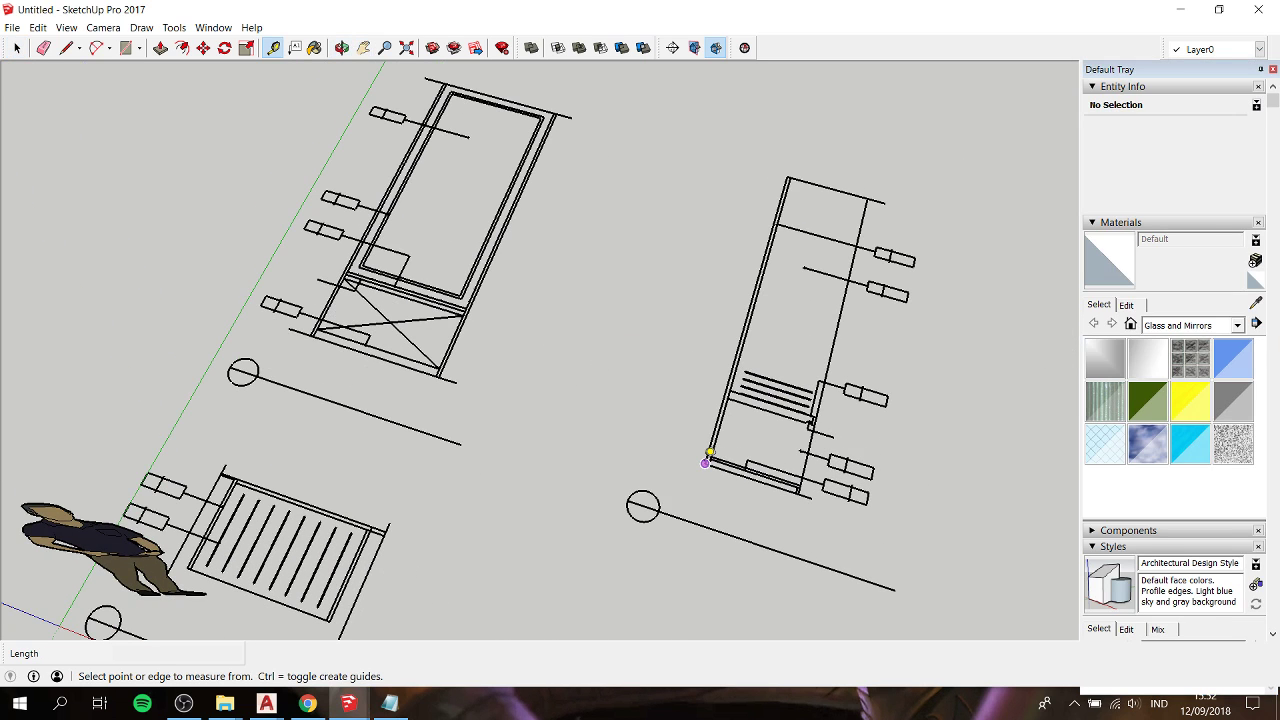
pyautogui.click(708, 458)
pyautogui.press('space')
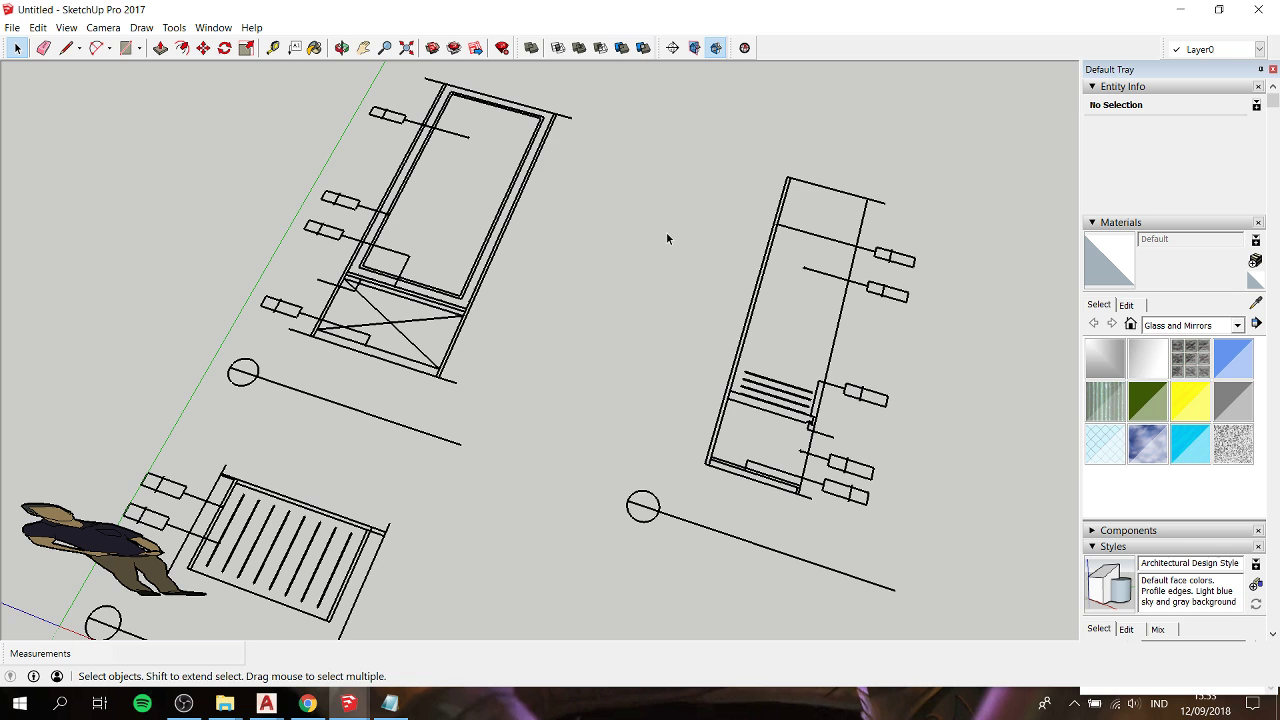
# Step: Confirm the roughly 2400 mm size by adding 'ok' to the notes
pyautogui.moveTo(666, 238)
pyautogui.mouseDown(button='middle')
pyautogui.moveTo(531, 246)
pyautogui.moveTo(586, 223)
pyautogui.moveTo(534, 292)
pyautogui.moveTo(843, 303)
pyautogui.moveTo(508, 331)
pyautogui.moveTo(436, 544)
pyautogui.mouseUp(button='middle')
pyautogui.click(389, 703)
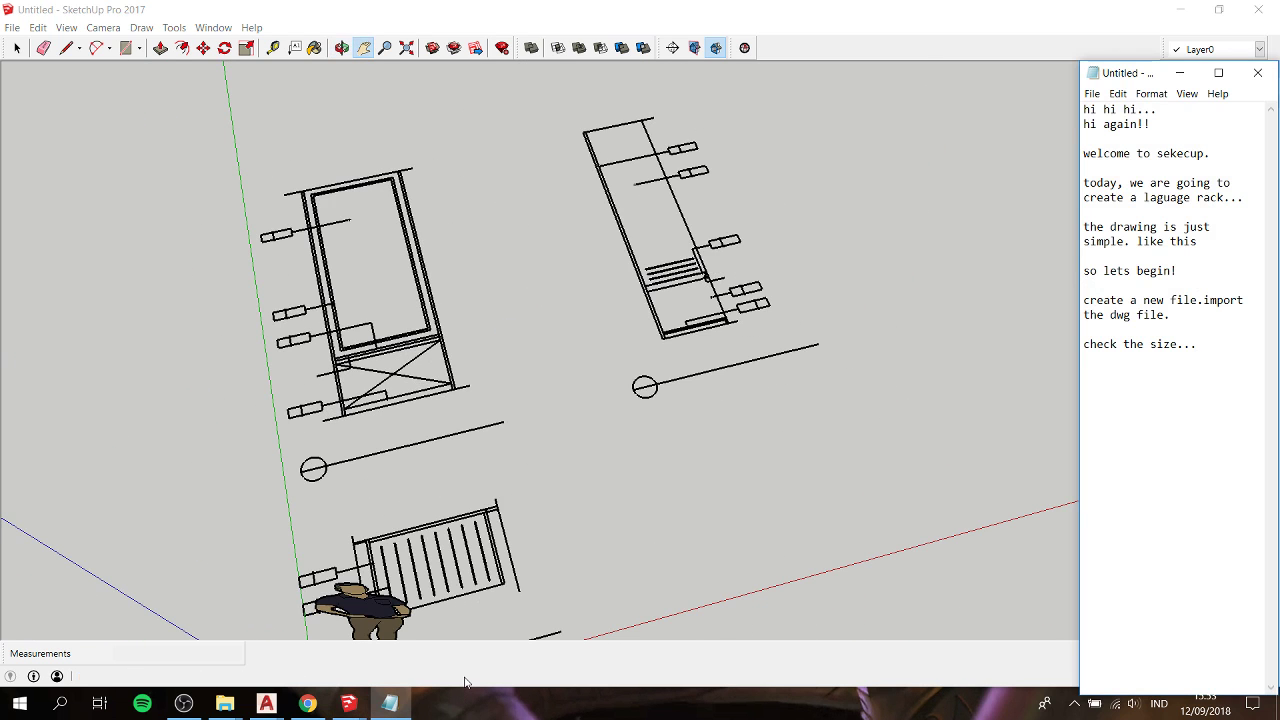
pyautogui.write('ok')
pyautogui.click(537, 371)
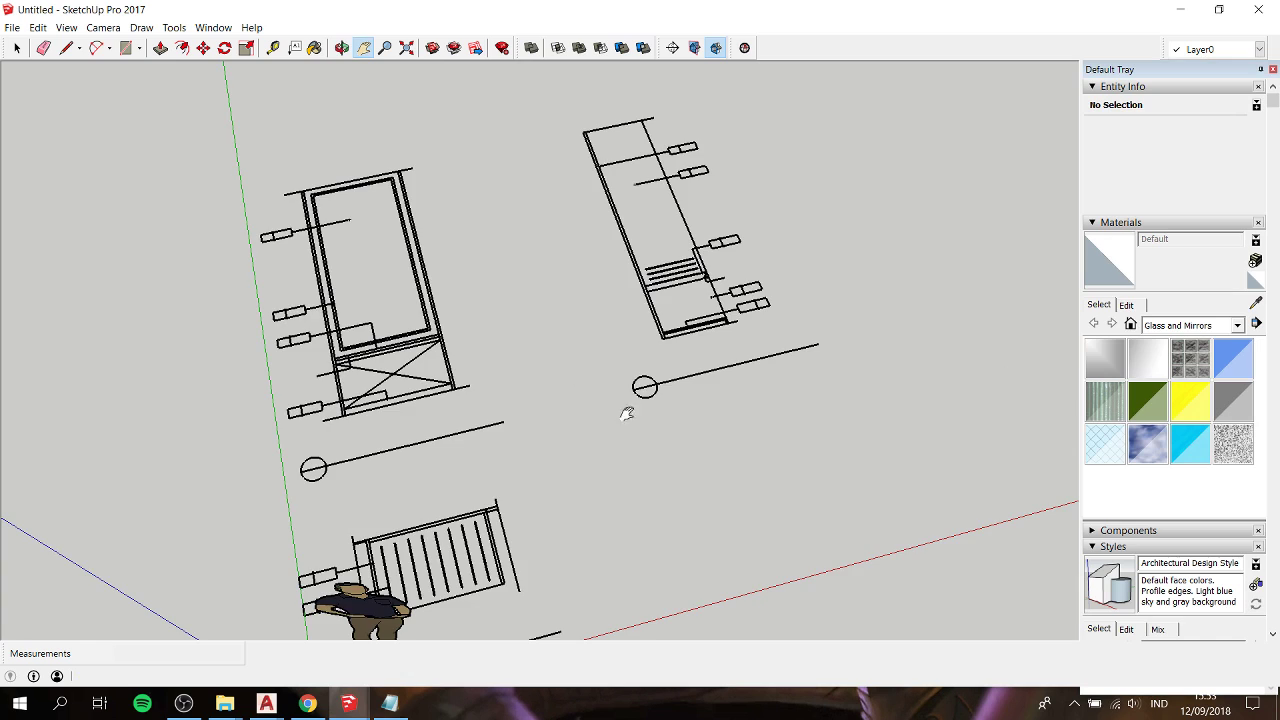
pyautogui.moveTo(626, 414); pyautogui.dragTo(255, 280, button='middle')
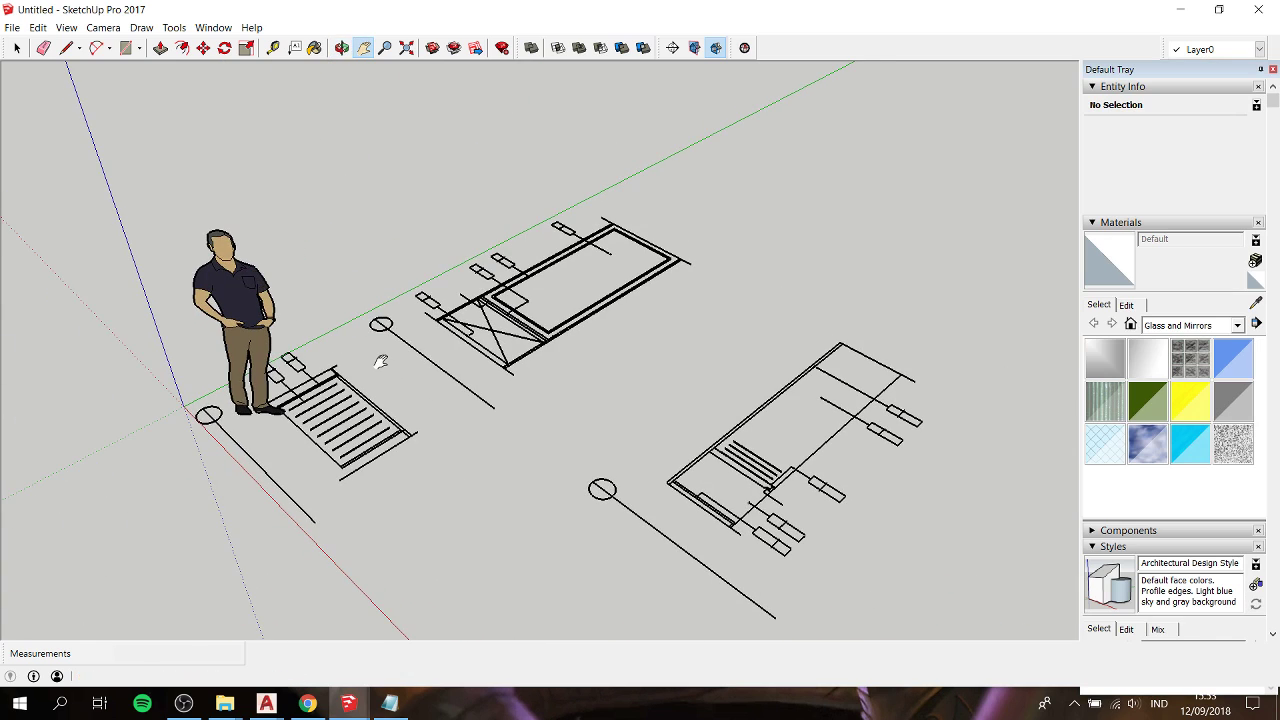
pyautogui.scroll(2, 385, 363)
# Step: Make the whole left elevation drawing into its own group
pyautogui.scroll(2, 430, 350)
pyautogui.press('space')
pyautogui.click(486, 335)
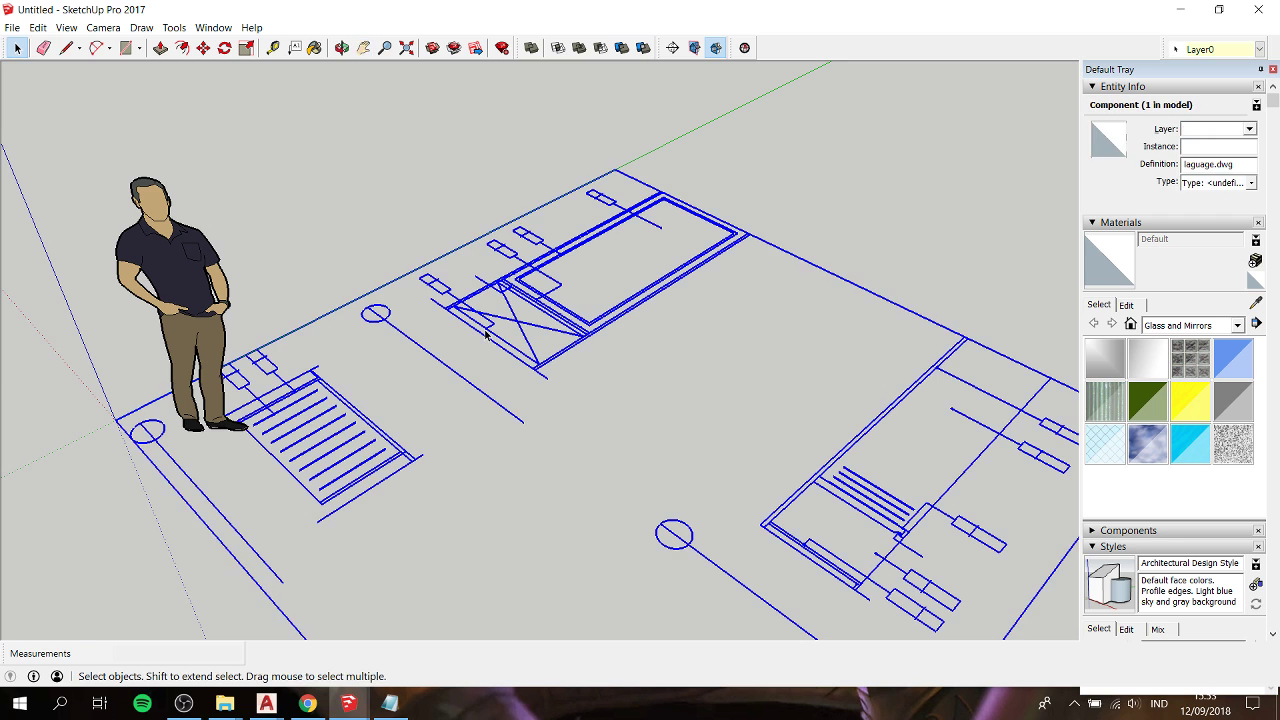
pyautogui.click(600, 430)
pyautogui.moveTo(620, 440); pyautogui.dragTo(290, 130, button='middle')
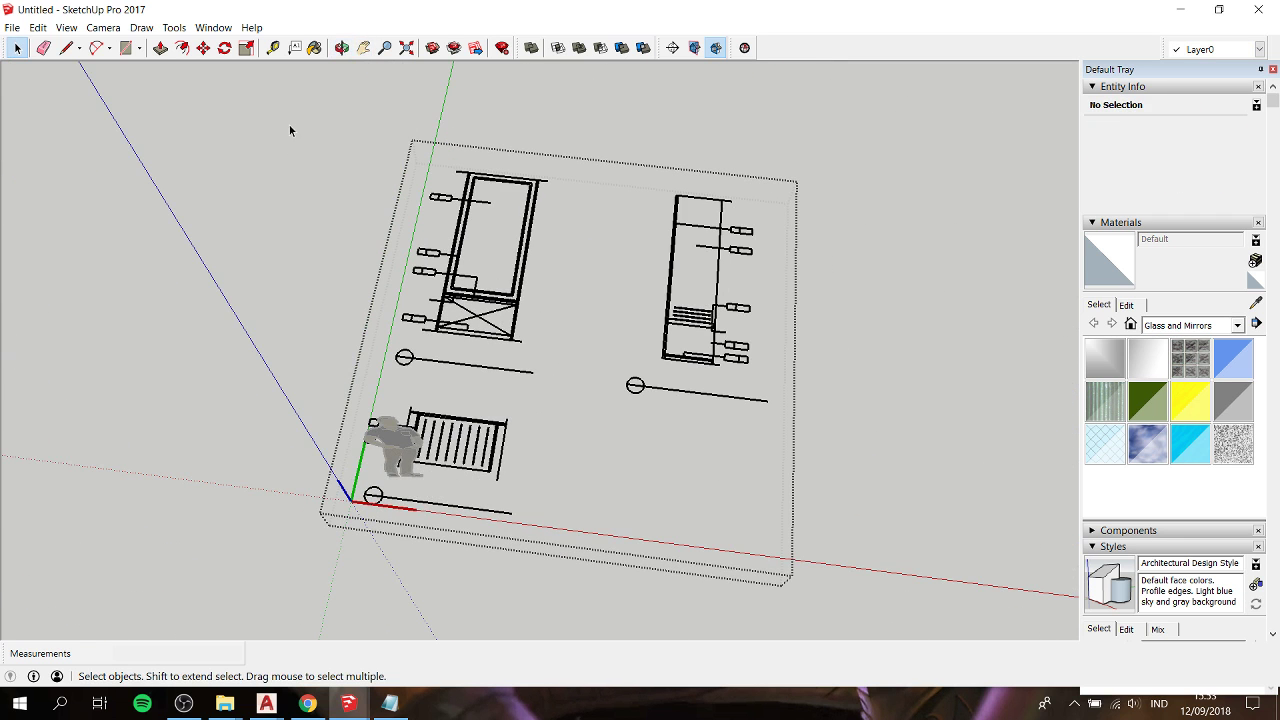
pyautogui.moveTo(290, 130); pyautogui.dragTo(565, 380)
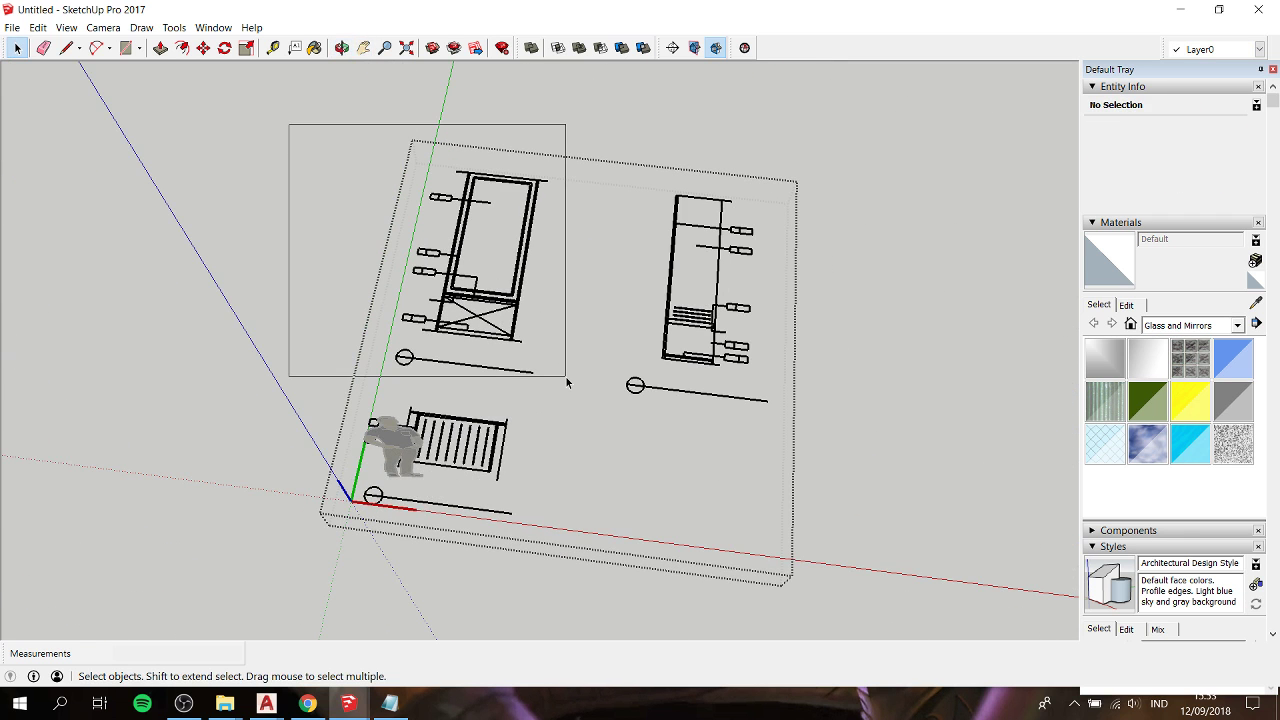
pyautogui.rightClick(495, 295)
pyautogui.click(633, 433)
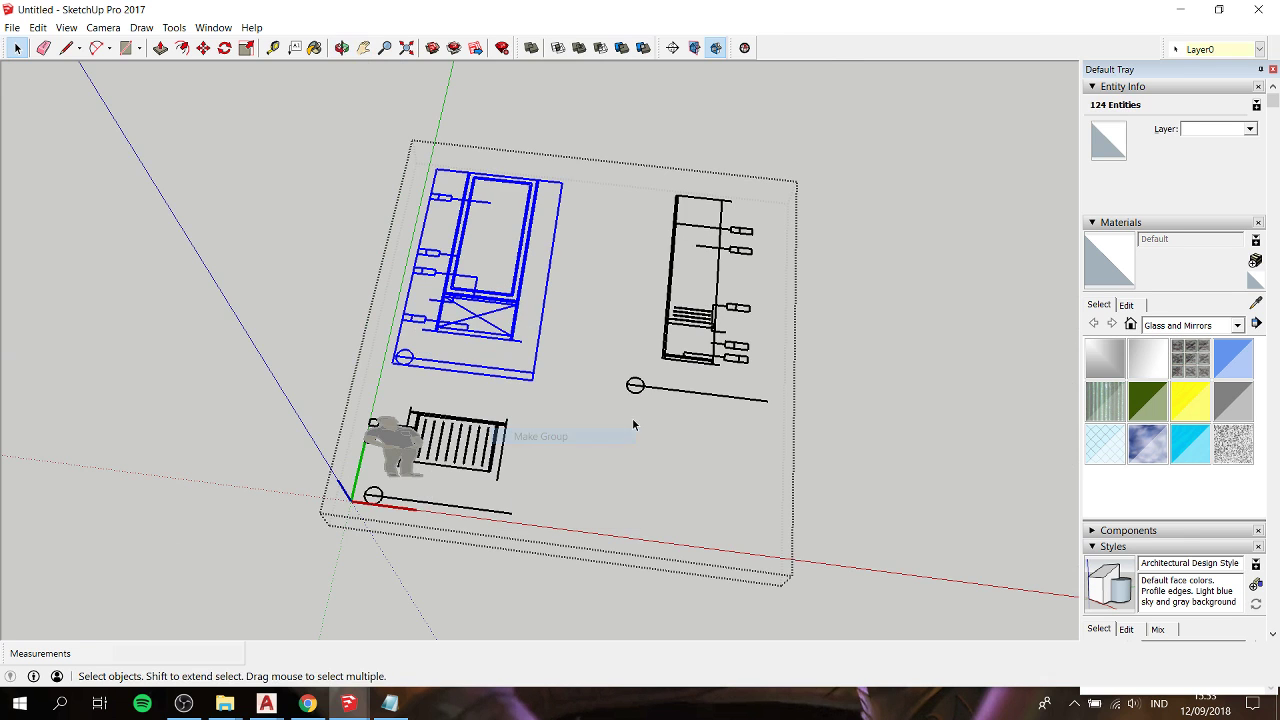
# Step: Group the right side drawing and the slatted plan separately, each with its line
pyautogui.moveTo(633, 426); pyautogui.dragTo(597, 188, button='middle')
pyautogui.moveTo(603, 149); pyautogui.dragTo(864, 478)
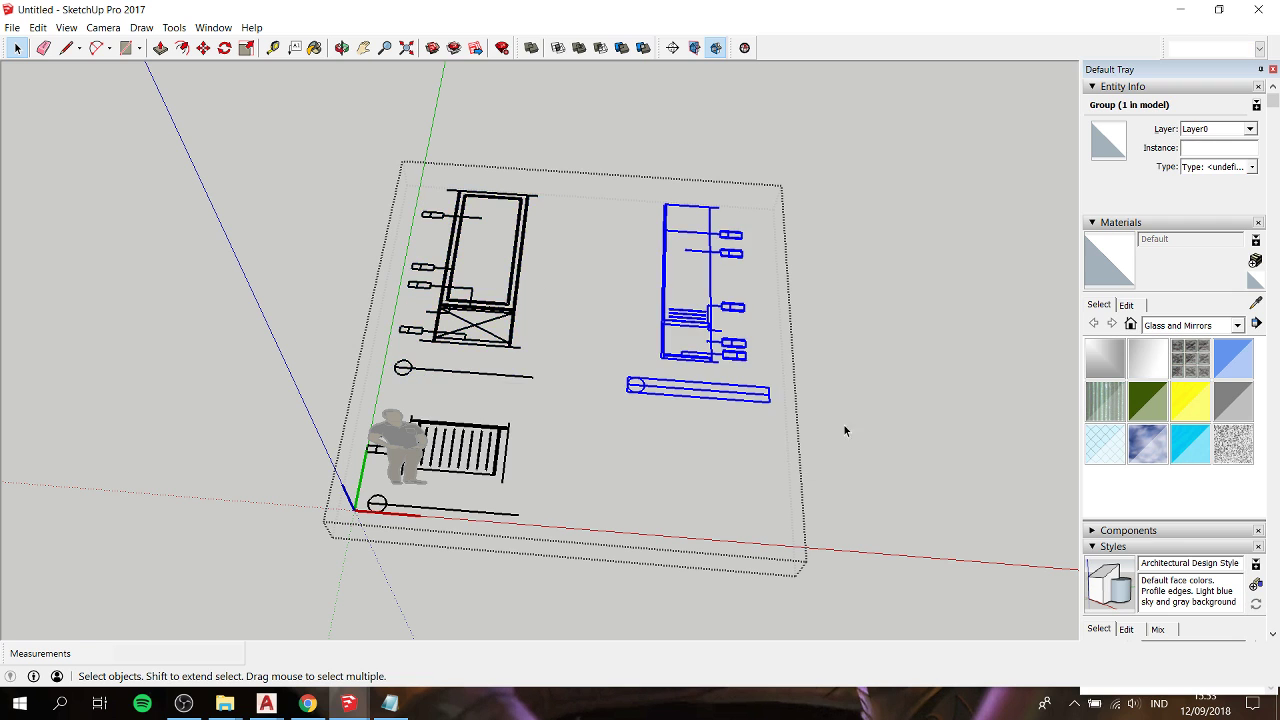
pyautogui.rightClick(704, 323)
pyautogui.click(757, 466)
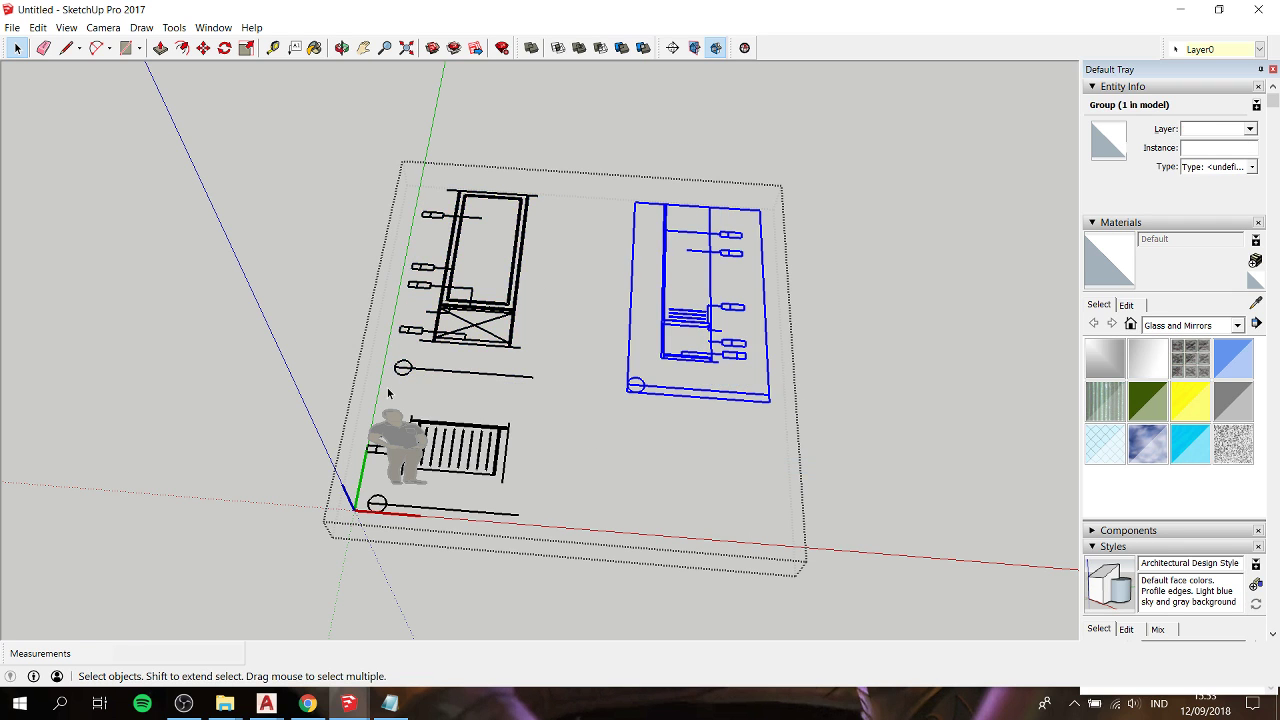
pyautogui.moveTo(316, 389); pyautogui.dragTo(600, 632)
pyautogui.rightClick(473, 452)
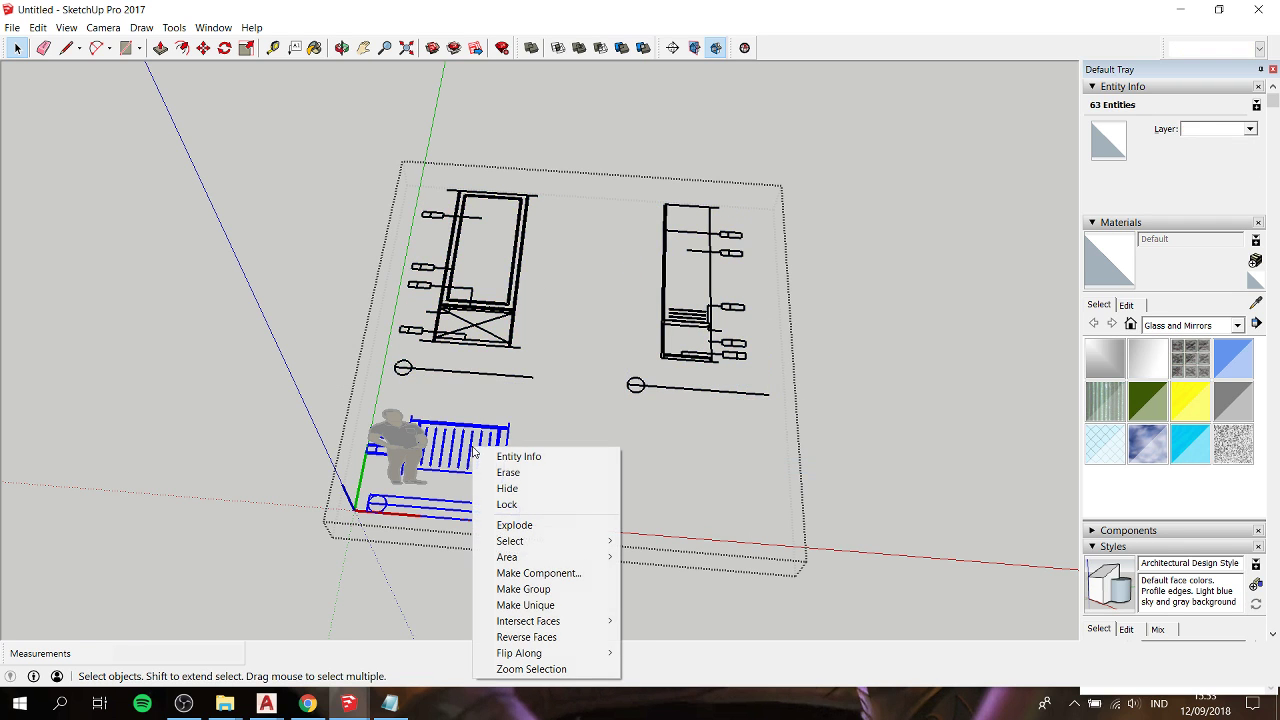
pyautogui.click(523, 589)
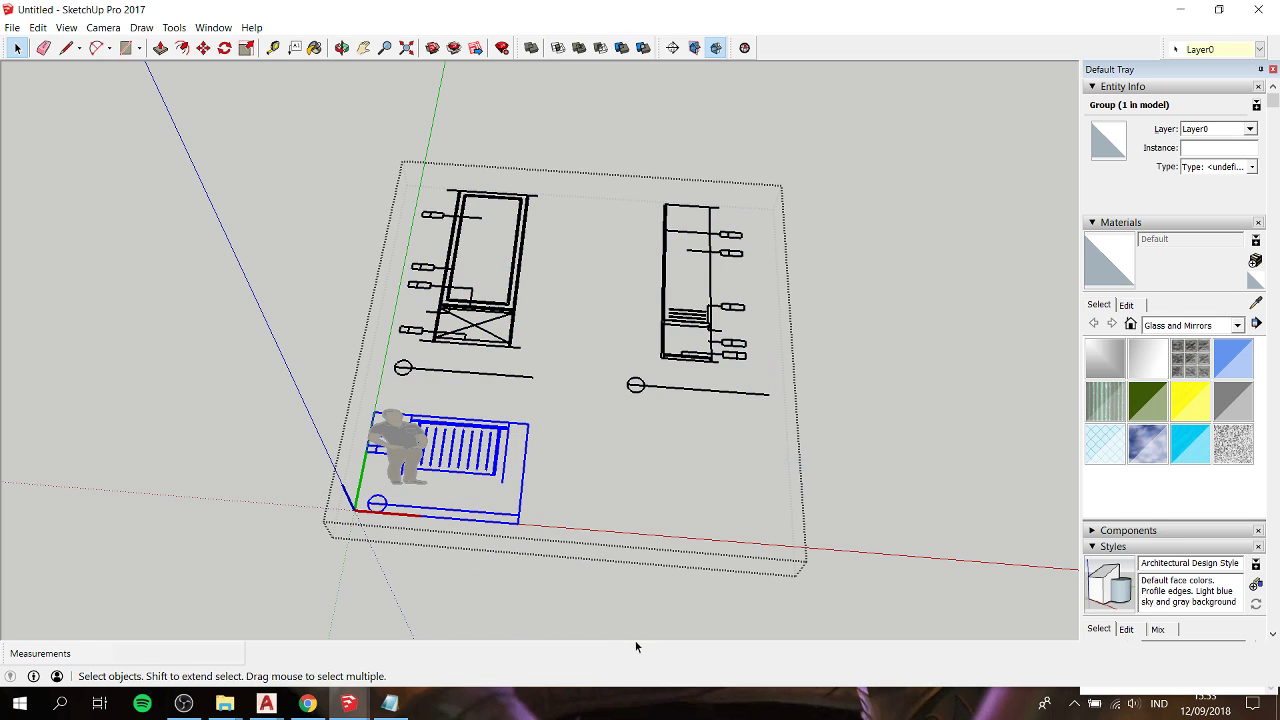
# Step: Note 'seperate the drawing, the section' on a new line in Notepad
pyautogui.click(389, 703)
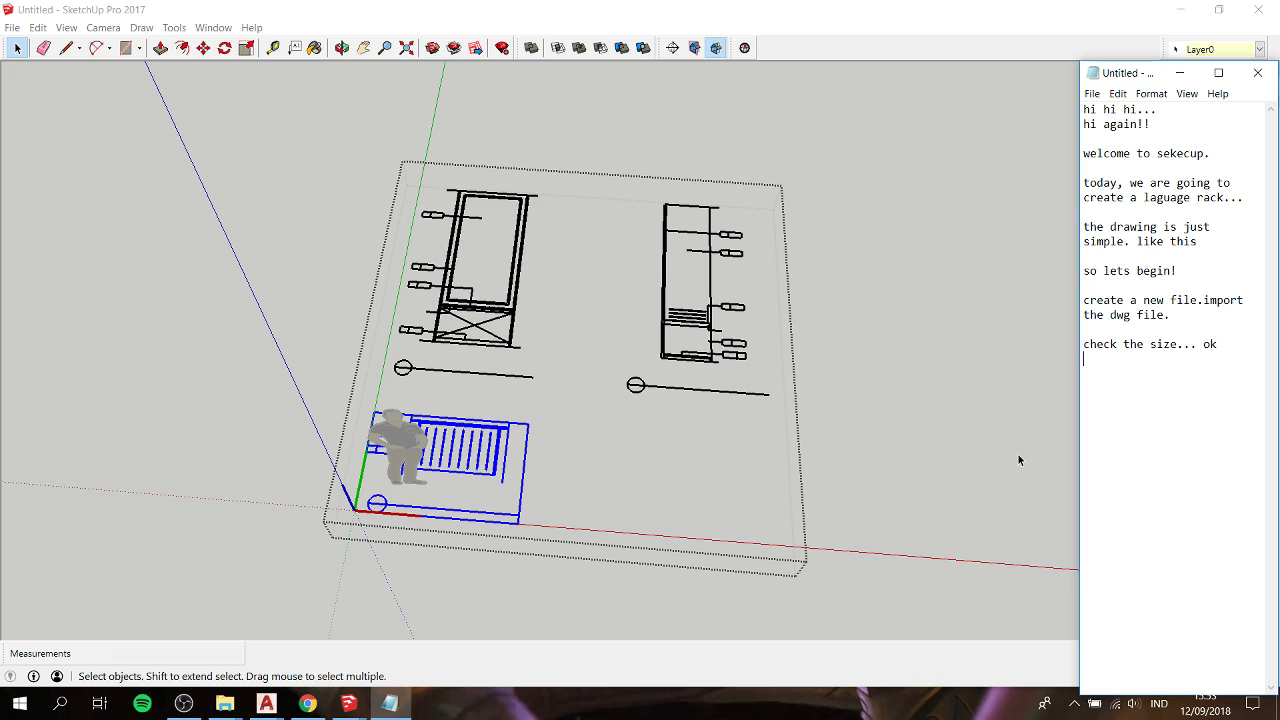
pyautogui.press('Return')
pyautogui.write('seper')
pyautogui.write('e')
pyautogui.write(' the ')
pyautogui.write('drawi')
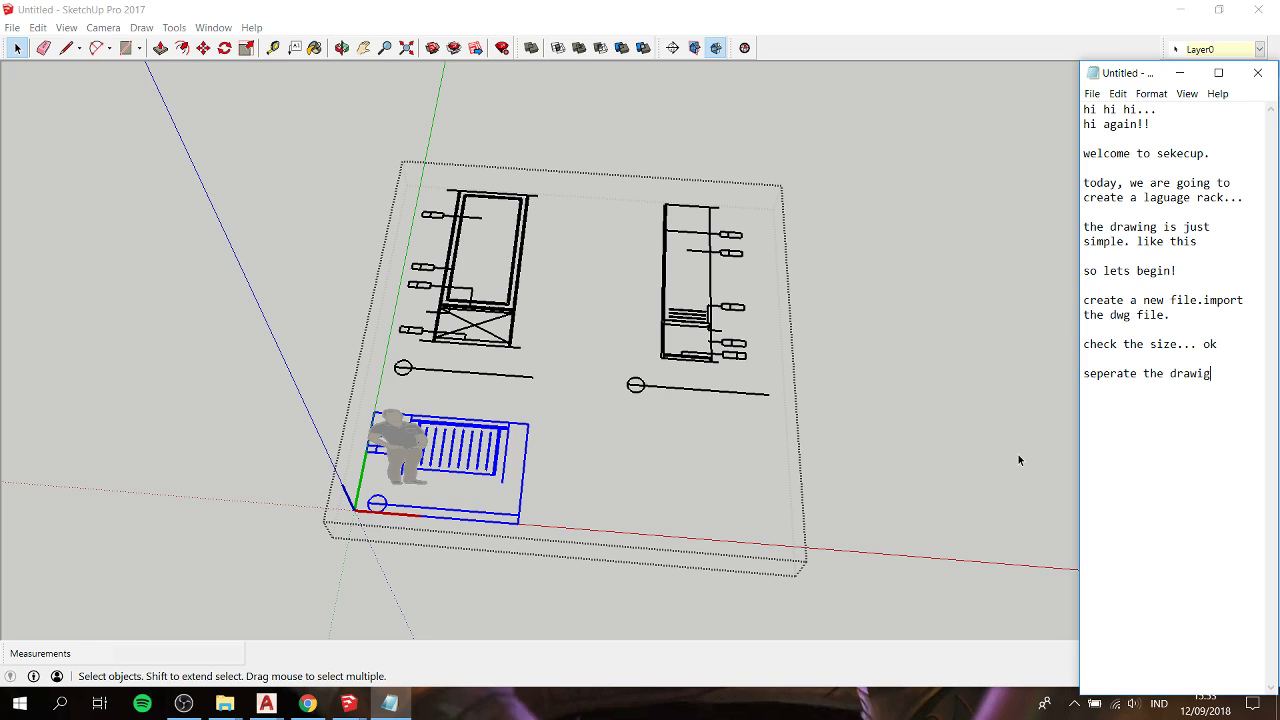
pyautogui.write('ng, ')
pyautogui.write('the se')
pyautogui.write('ction')
# Step: Rotate the long elevation group 90° about the red axis so it stands upright
pyautogui.click(1018, 458)
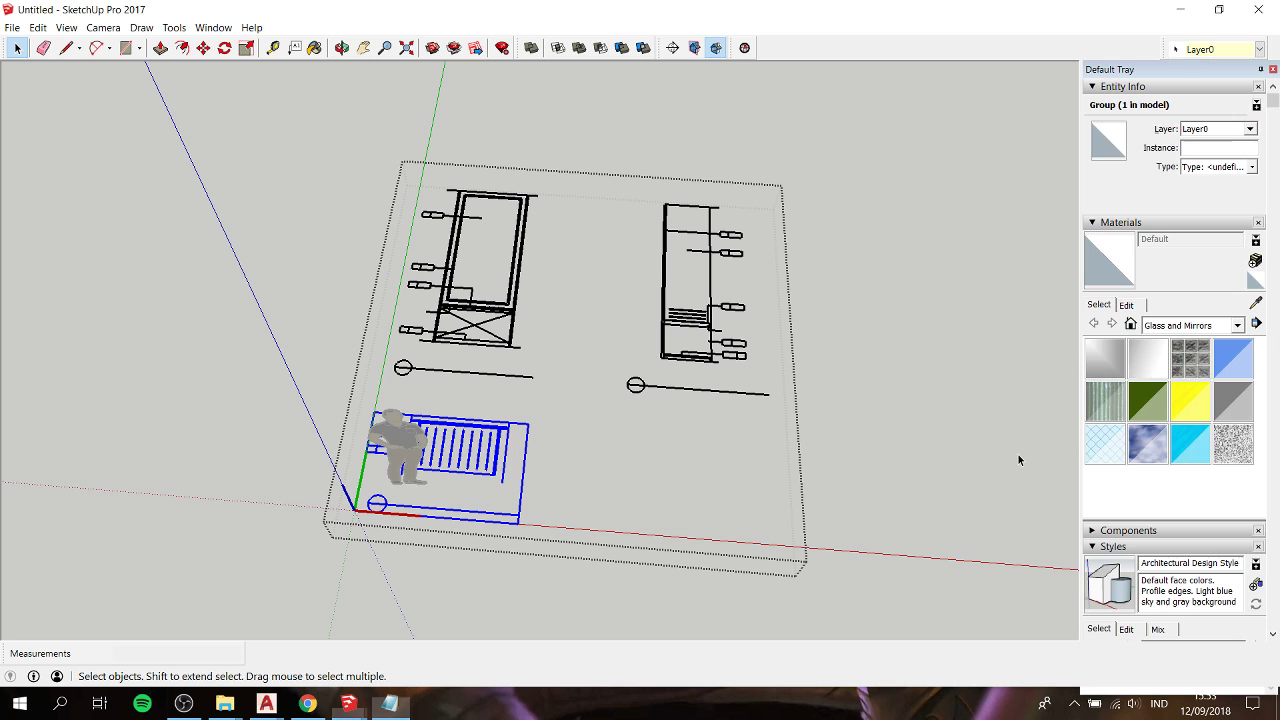
pyautogui.click(484, 347)
pyautogui.moveTo(484, 347)
pyautogui.mouseDown(button='middle')
pyautogui.moveTo(523, 474)
pyautogui.moveTo(505, 300)
pyautogui.mouseUp(button='middle')
pyautogui.click(504, 485)
pyautogui.scroll(6, 505, 295)
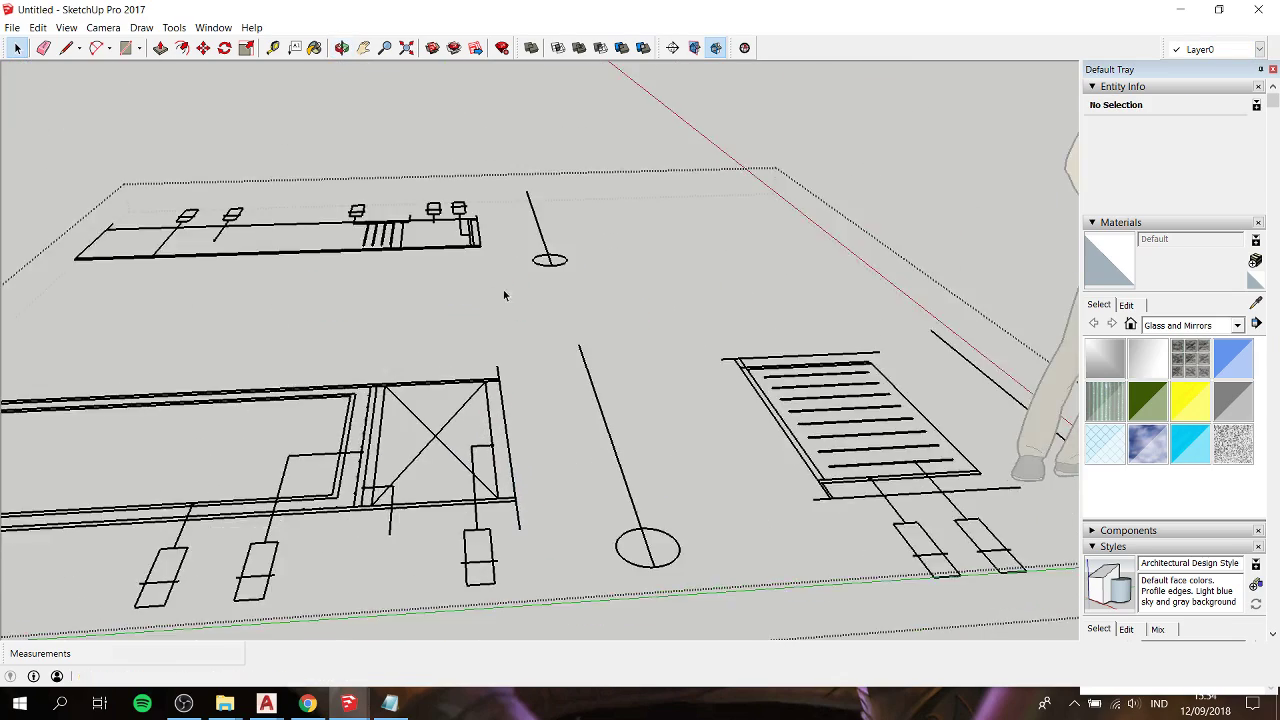
pyautogui.scroll(-5, 504, 295)
pyautogui.press('q')
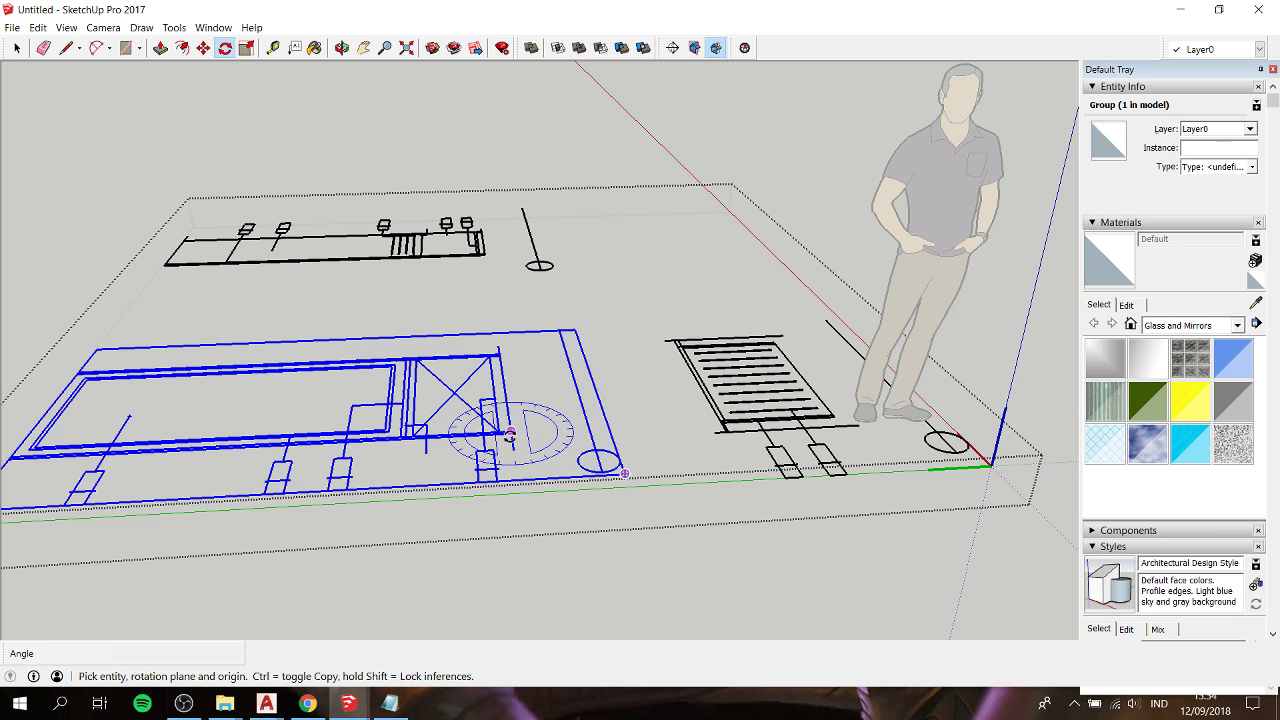
pyautogui.moveTo(510, 432)
pyautogui.mouseDown()
pyautogui.moveTo(528, 555)
pyautogui.moveTo(528, 503)
pyautogui.mouseUp()
pyautogui.click(468, 435)
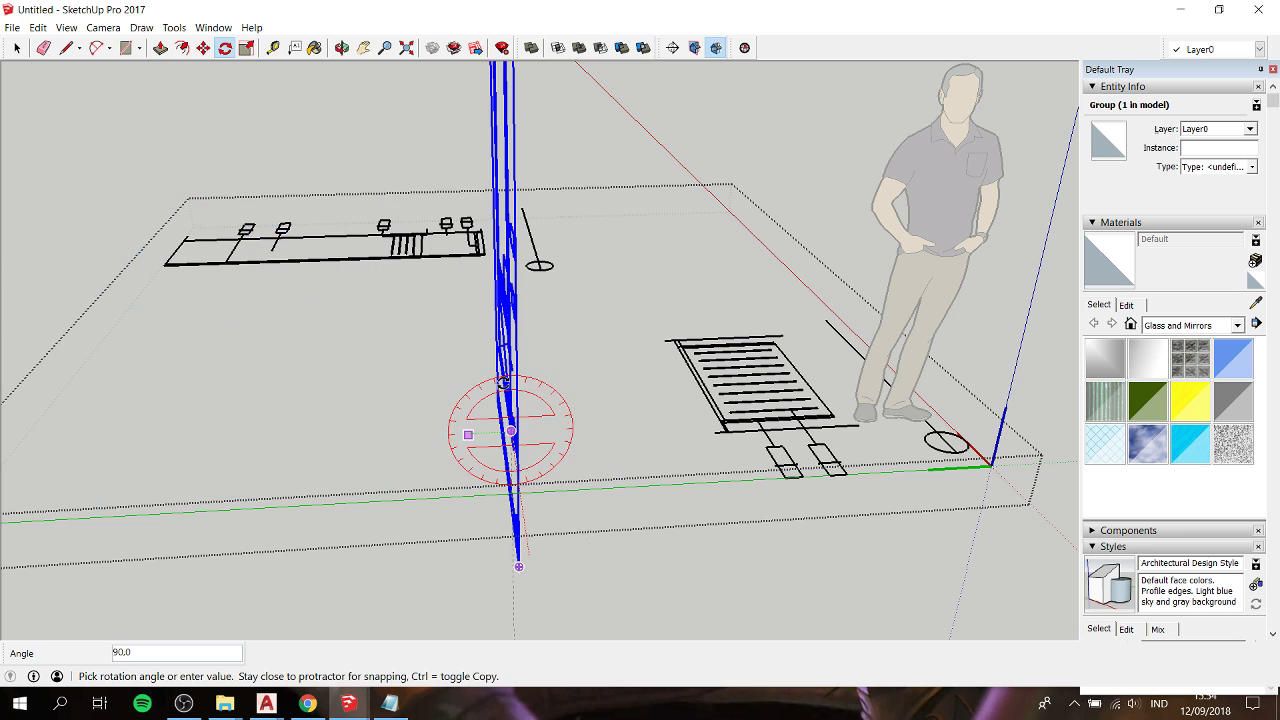
pyautogui.click(514, 380)
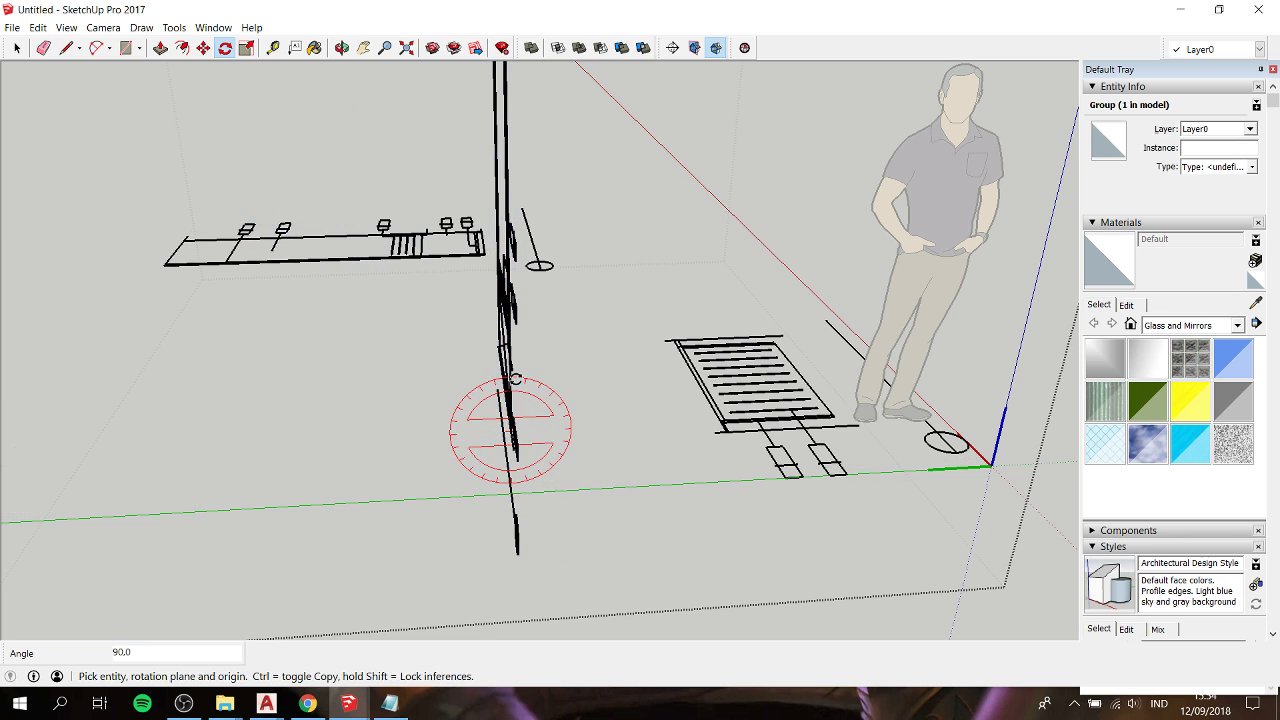
pyautogui.moveTo(586, 337)
pyautogui.mouseDown(button='middle')
pyautogui.moveTo(280, 371)
pyautogui.moveTo(476, 339)
pyautogui.mouseUp(button='middle')
# Step: Select the right side drawing group and rotate it about its corner on the red axis
pyautogui.press('space')
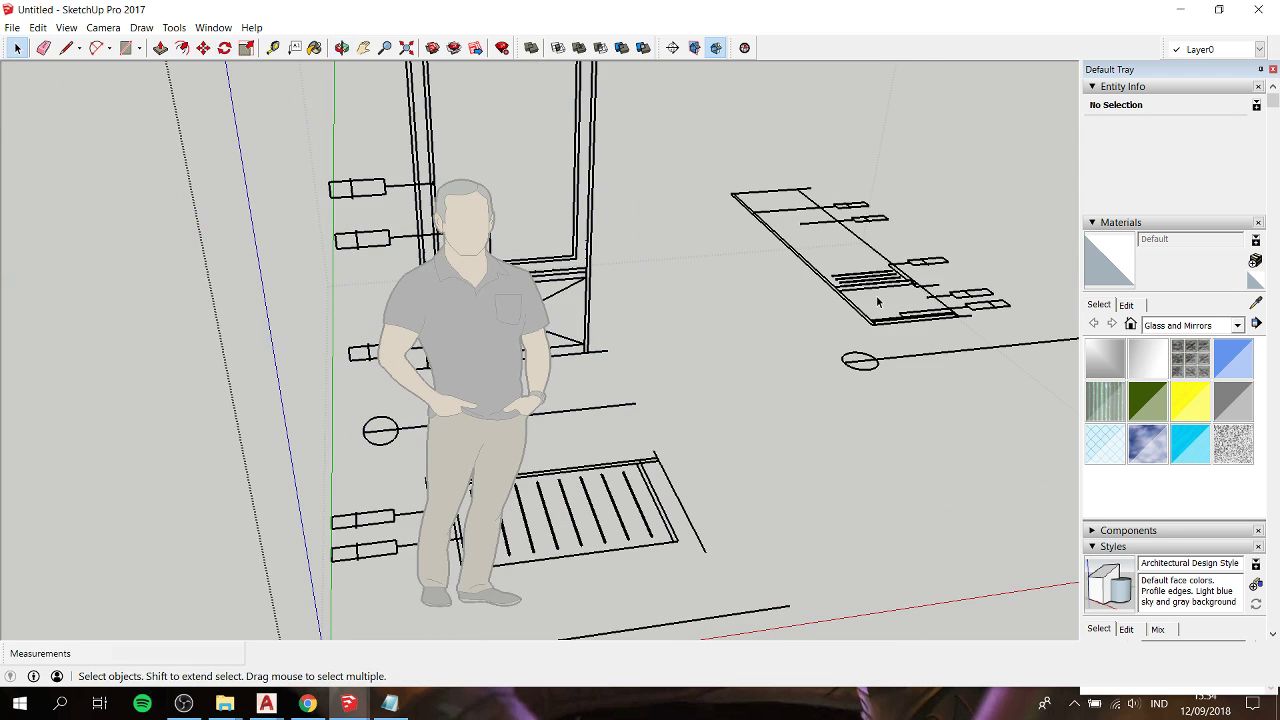
pyautogui.click(897, 283)
pyautogui.press('q')
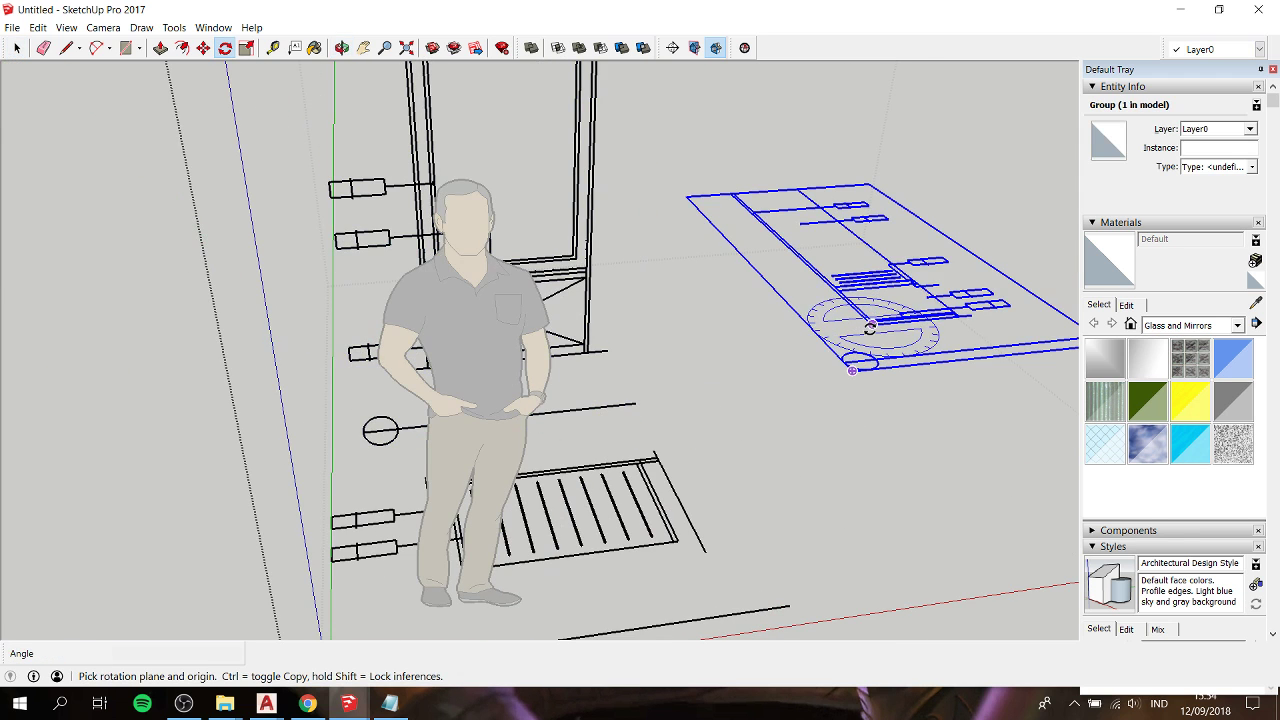
pyautogui.click(872, 323)
pyautogui.press('Right')
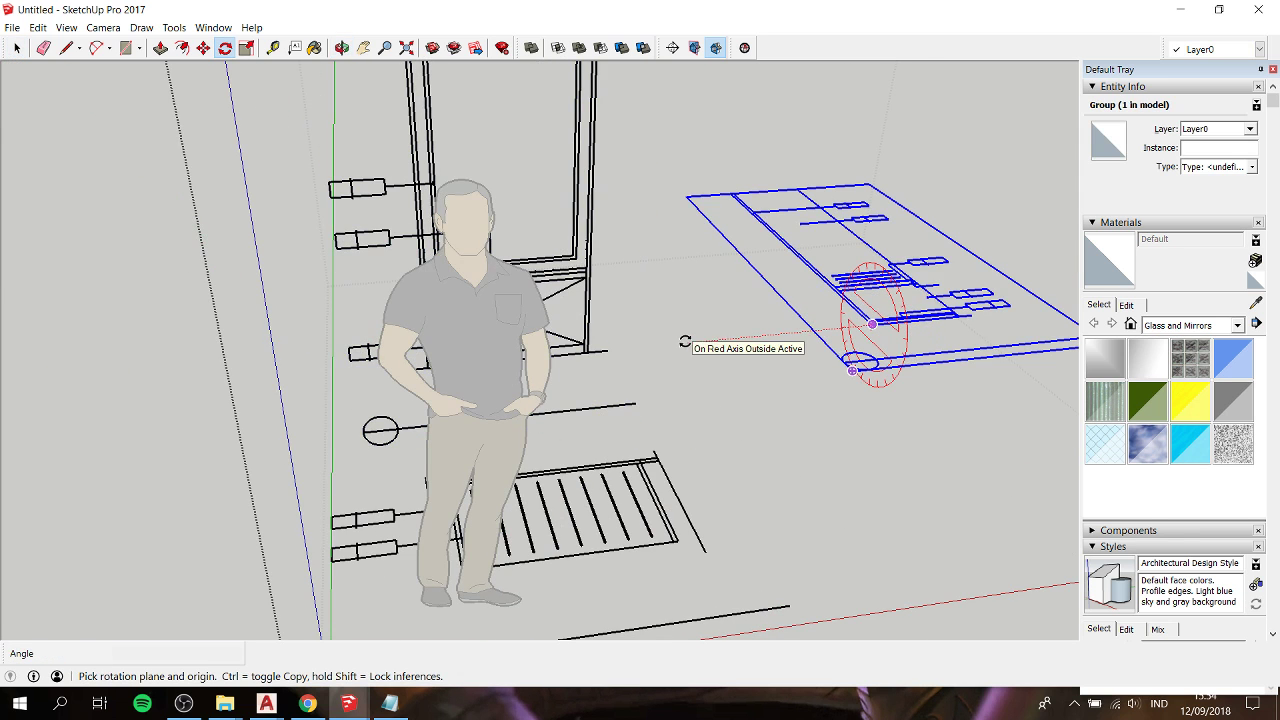
pyautogui.click(688, 342)
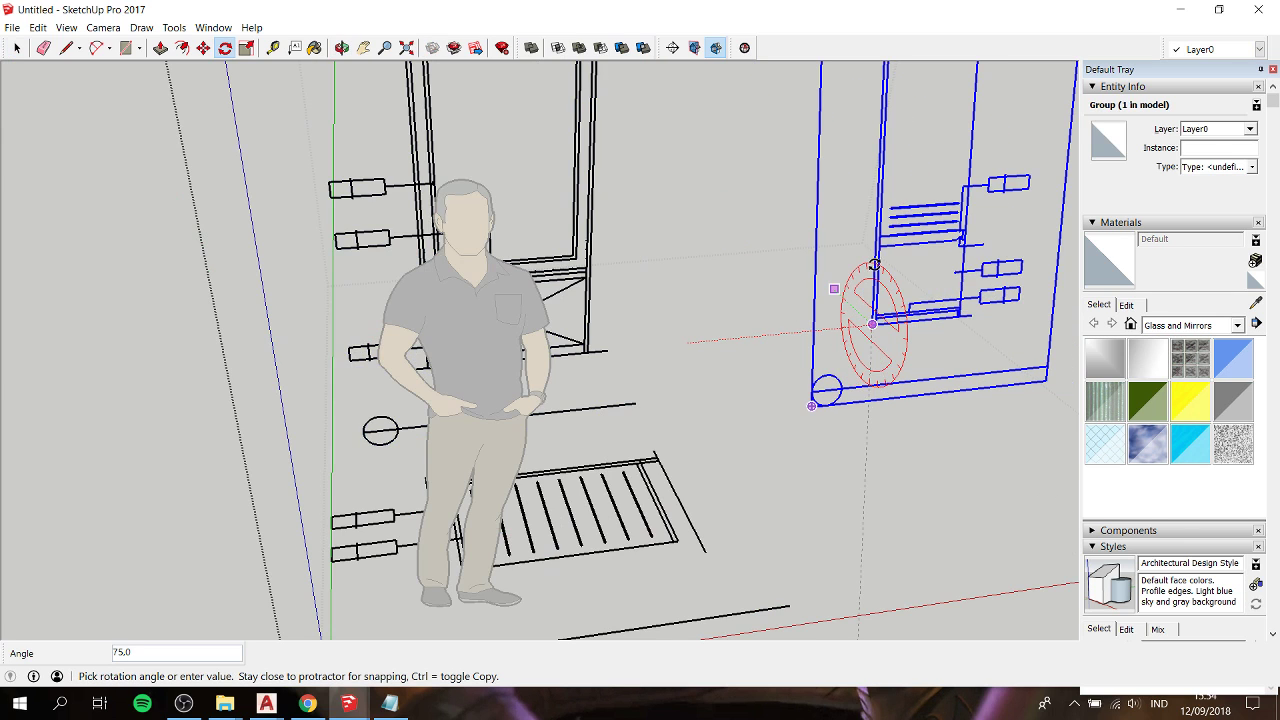
pyautogui.click(880, 276)
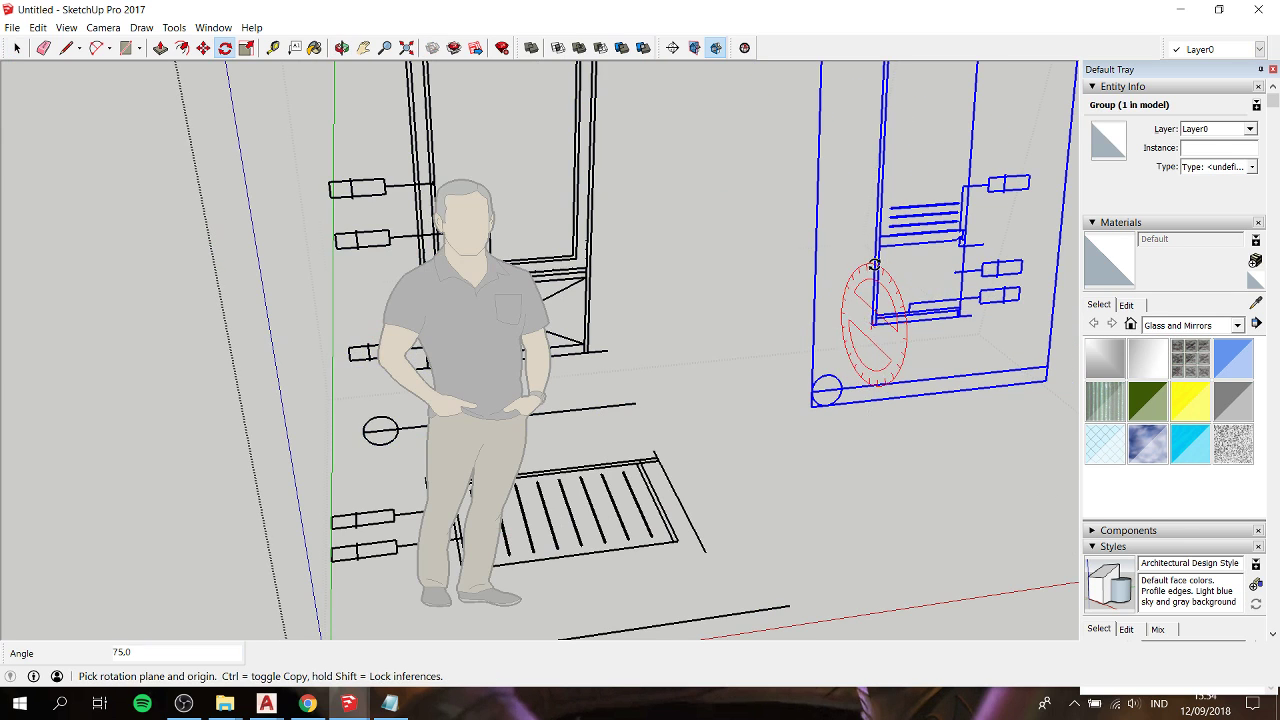
pyautogui.click(870, 322)
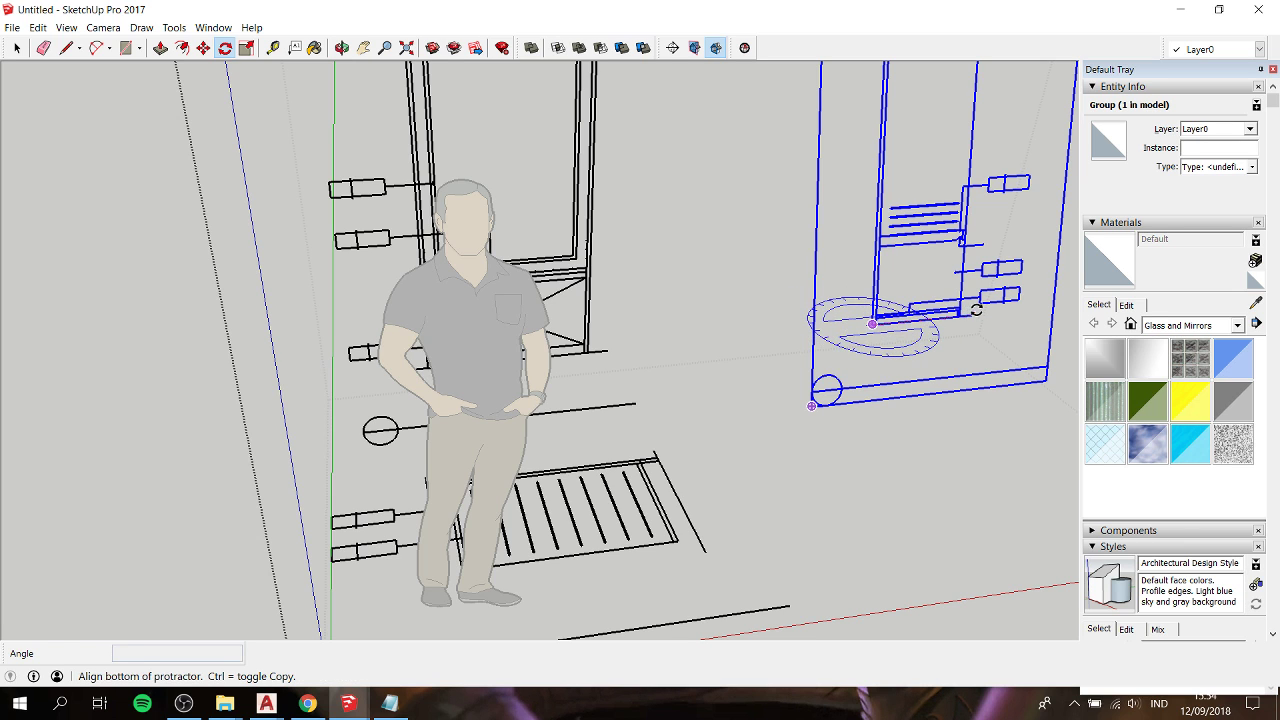
pyautogui.click(970, 318)
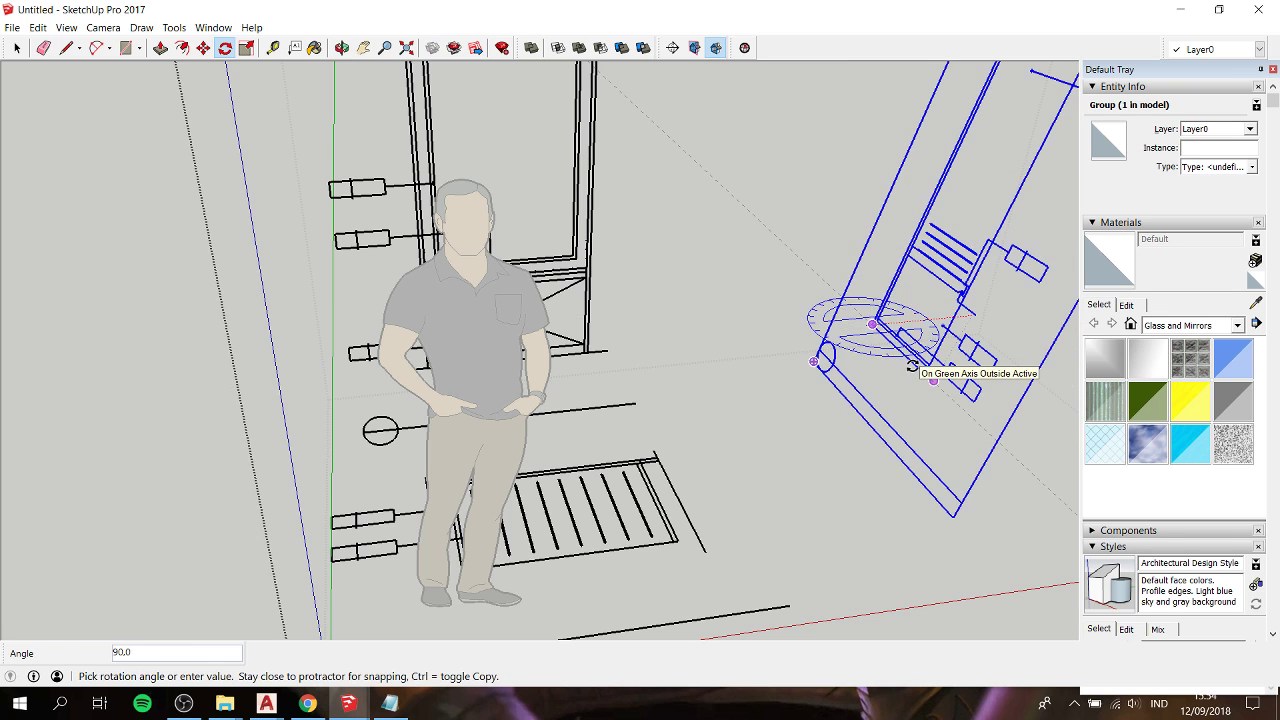
# Step: Rotate the side drawing 90° to stand it upright
pyautogui.moveTo(857, 360)
pyautogui.keyDown('shift'); pyautogui.mouseDown(button='middle')
pyautogui.moveTo(526, 374)
pyautogui.moveTo(951, 266)
pyautogui.moveTo(938, 205)
pyautogui.moveTo(943, 277)
pyautogui.mouseUp(button='middle'); pyautogui.keyUp('shift')
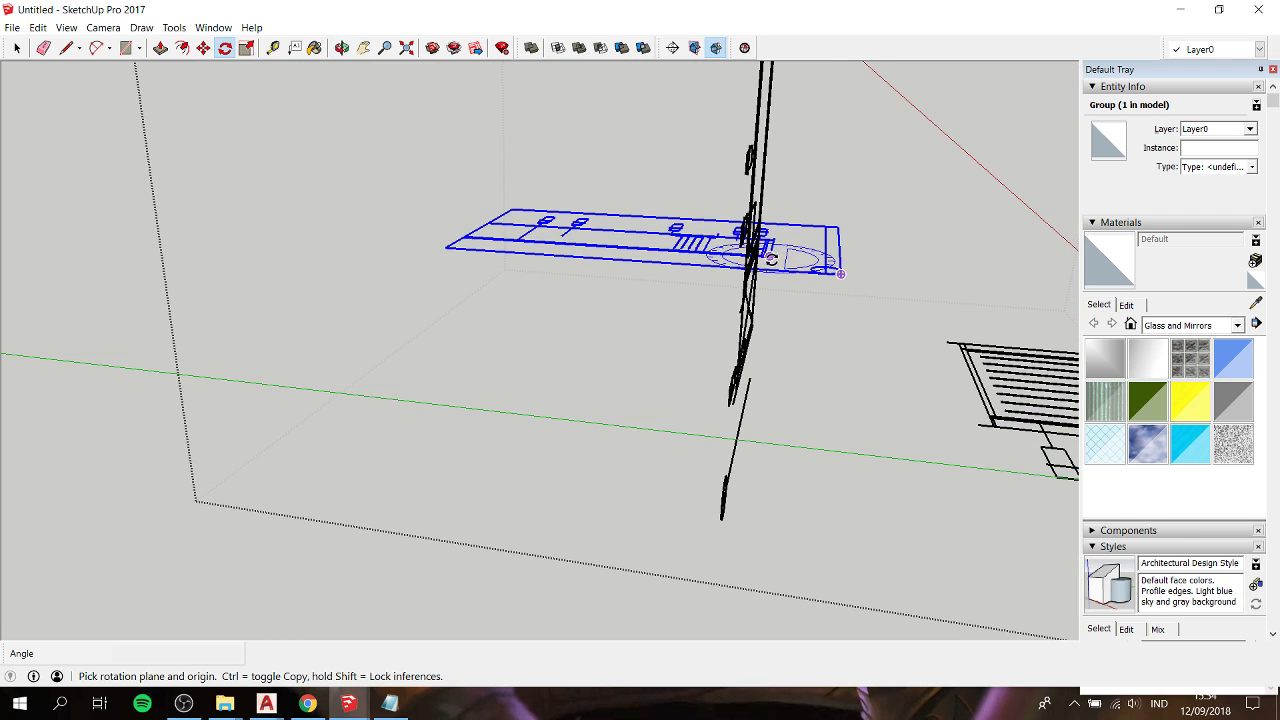
pyautogui.scroll(2, 757, 256)
pyautogui.click(765, 255)
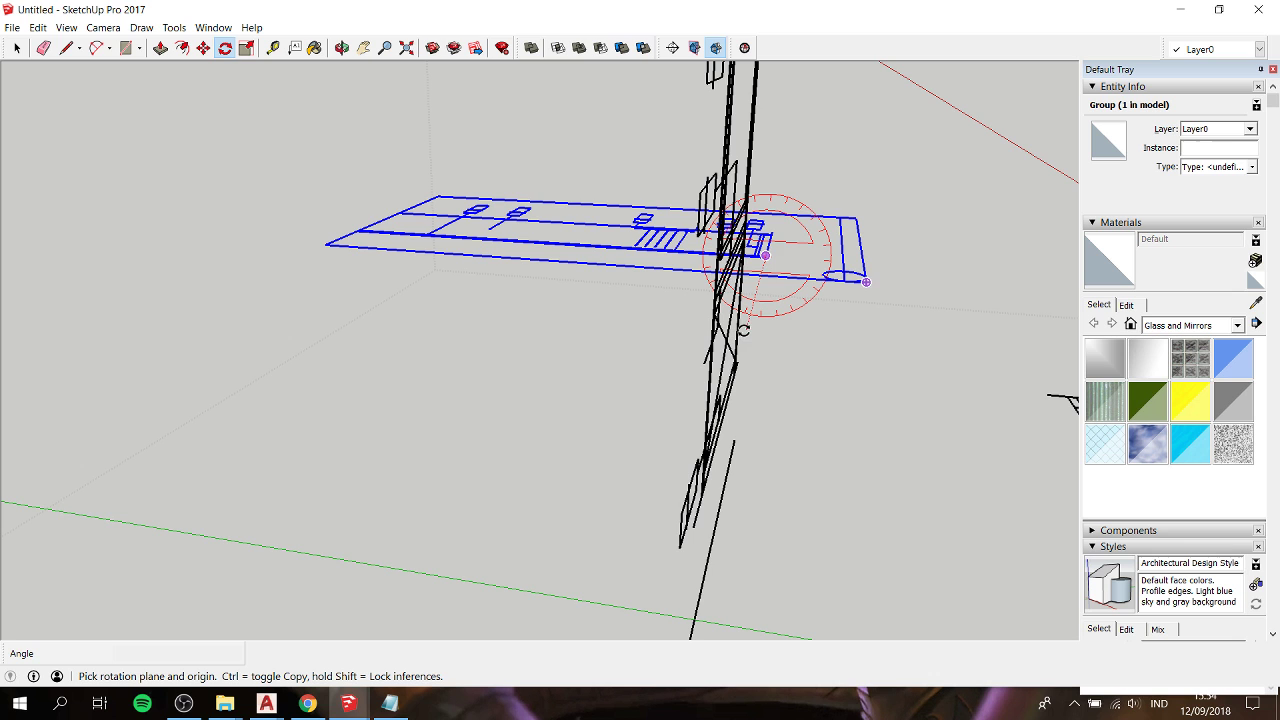
pyautogui.click(745, 343)
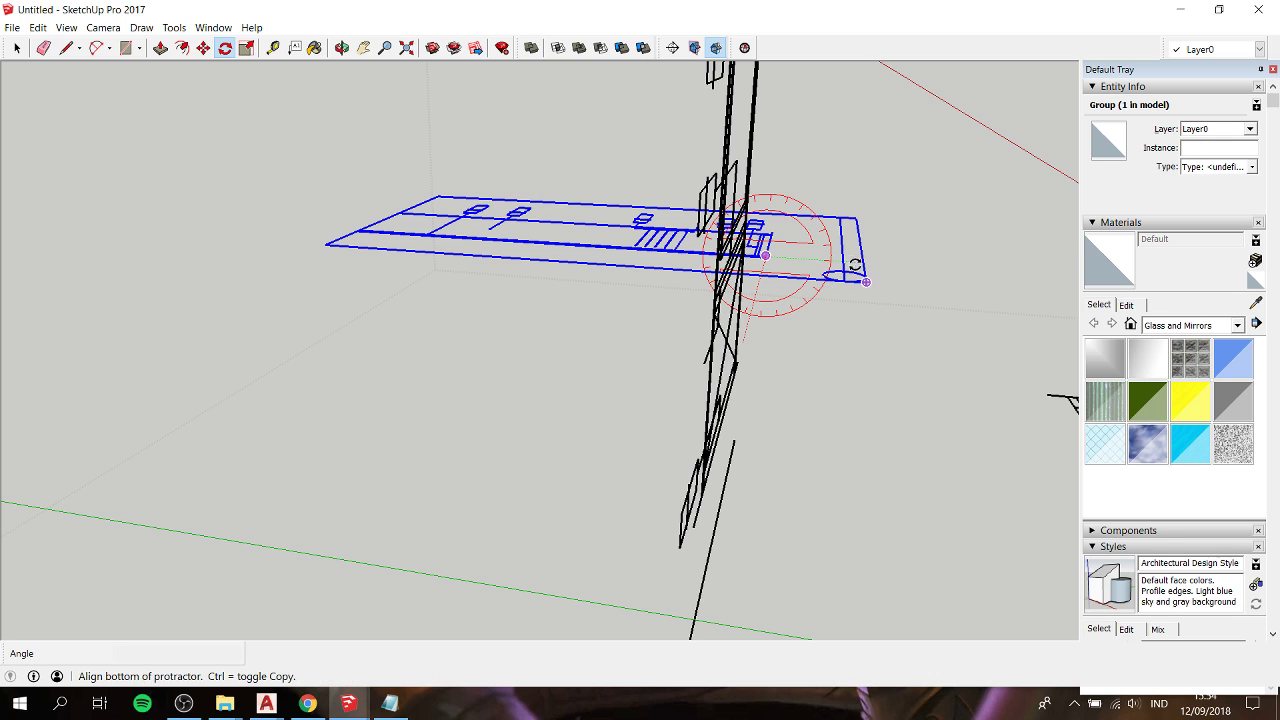
pyautogui.click(934, 260)
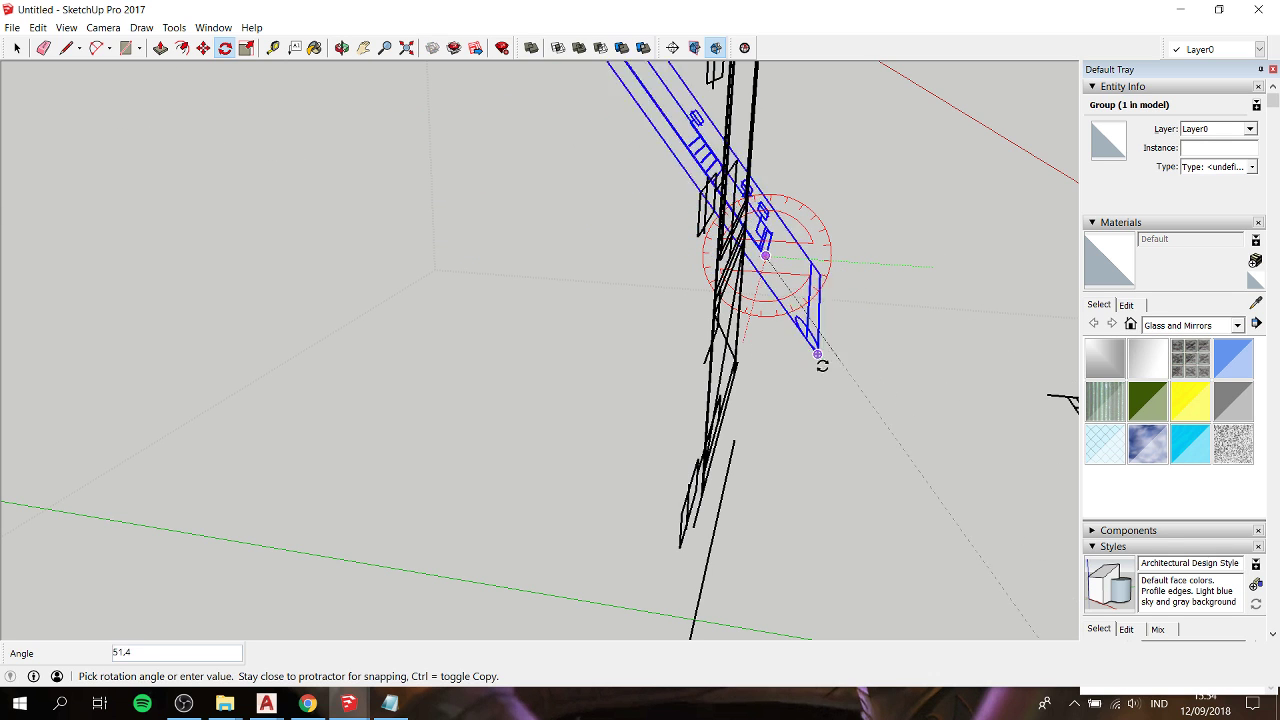
pyautogui.click(760, 352)
# Step: Turn the side drawing a further 90° about its corner endpoint
pyautogui.moveTo(829, 266); pyautogui.dragTo(658, 322, button='middle')
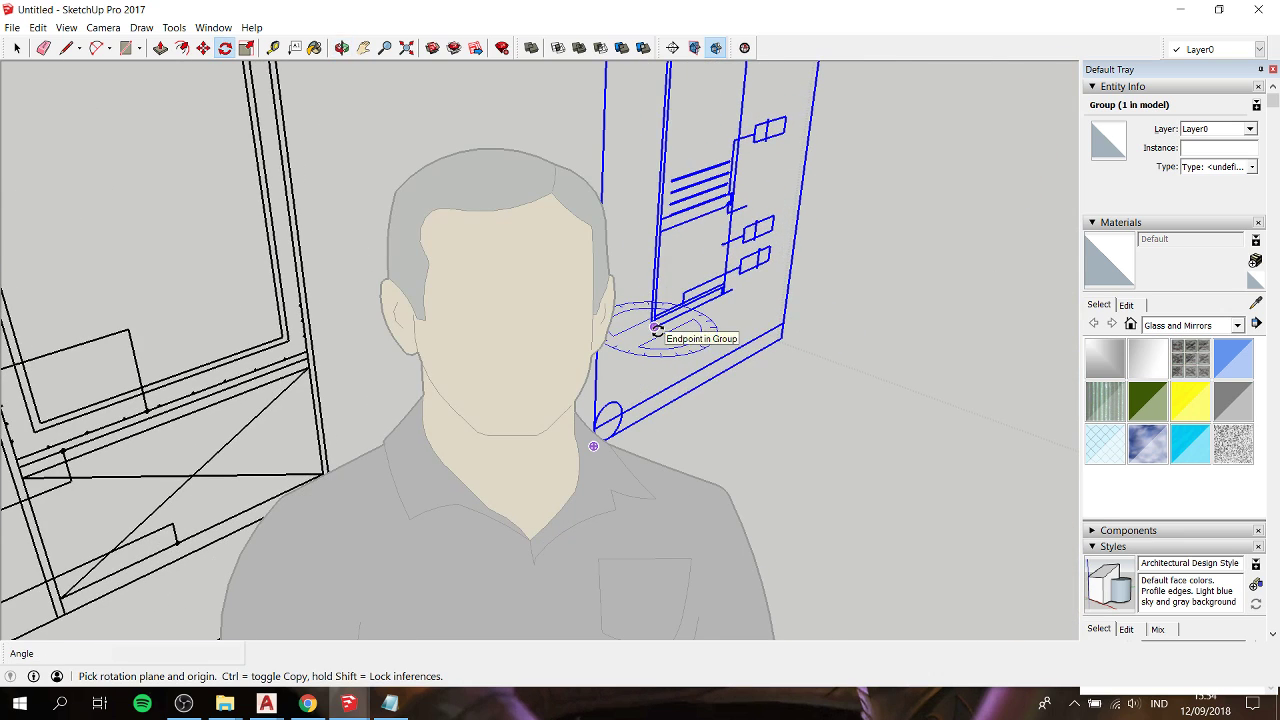
pyautogui.click(655, 328)
pyautogui.click(740, 330)
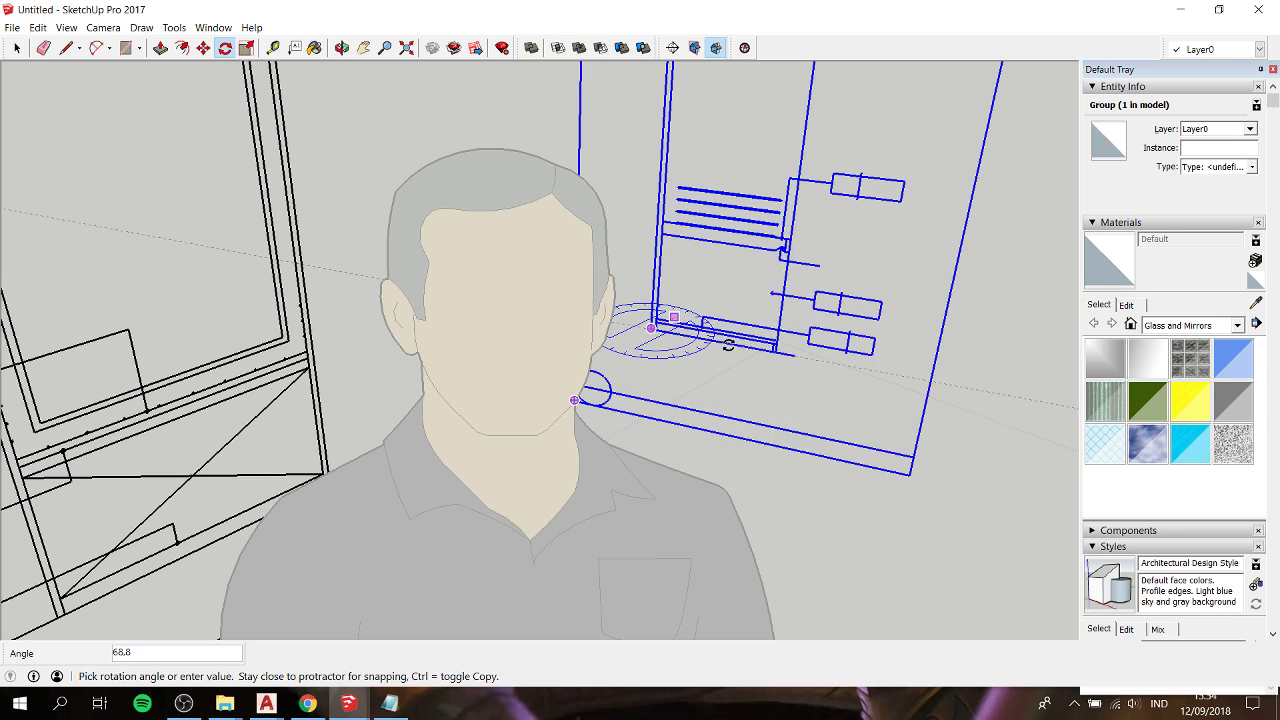
pyautogui.click(731, 355)
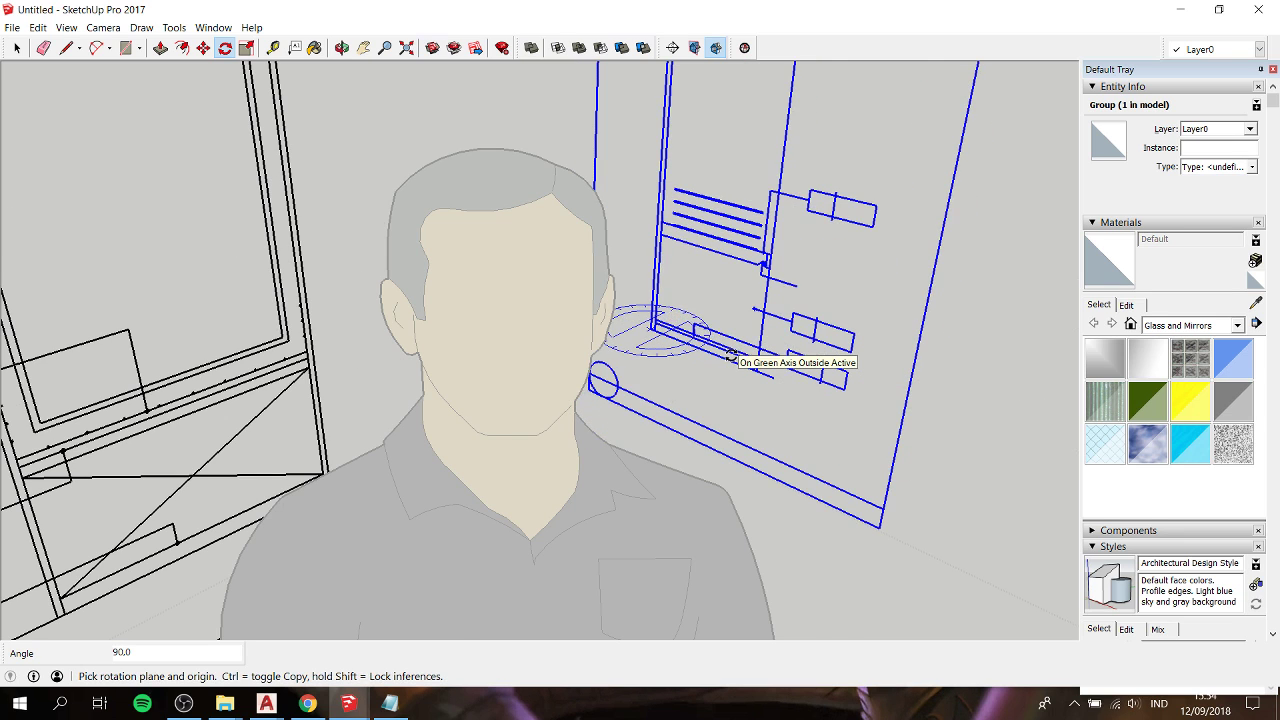
pyautogui.scroll(-5, 731, 355)
pyautogui.moveTo(731, 355)
pyautogui.mouseDown(button='middle')
pyautogui.moveTo(640, 385)
pyautogui.moveTo(403, 420)
pyautogui.mouseUp(button='middle')
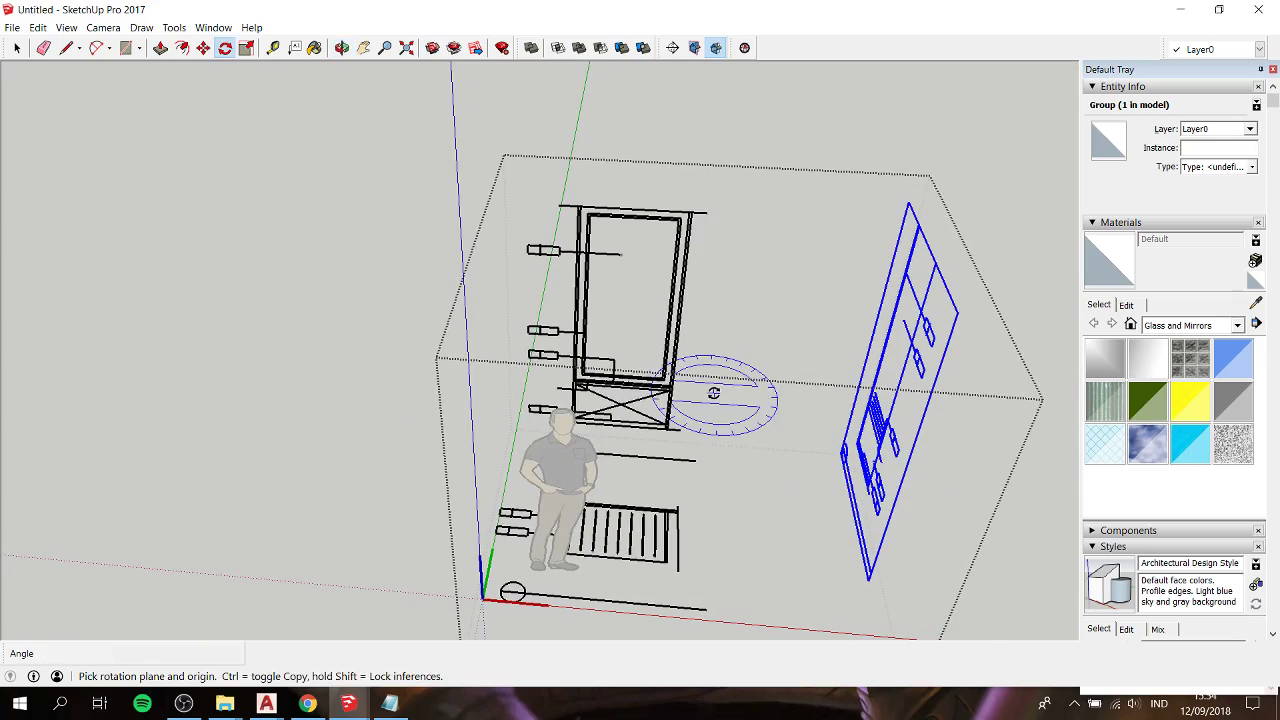
pyautogui.moveTo(773, 417)
pyautogui.keyDown('shift'); pyautogui.mouseDown(button='middle')
pyautogui.moveTo(510, 282)
pyautogui.moveTo(571, 214)
pyautogui.moveTo(536, 281)
pyautogui.mouseUp(button='middle'); pyautogui.keyUp('shift')
# Step: Move the upright side drawing from its corner to the cabinet corner
pyautogui.scroll(3, 485, 250)
pyautogui.scroll(2, 485, 250)
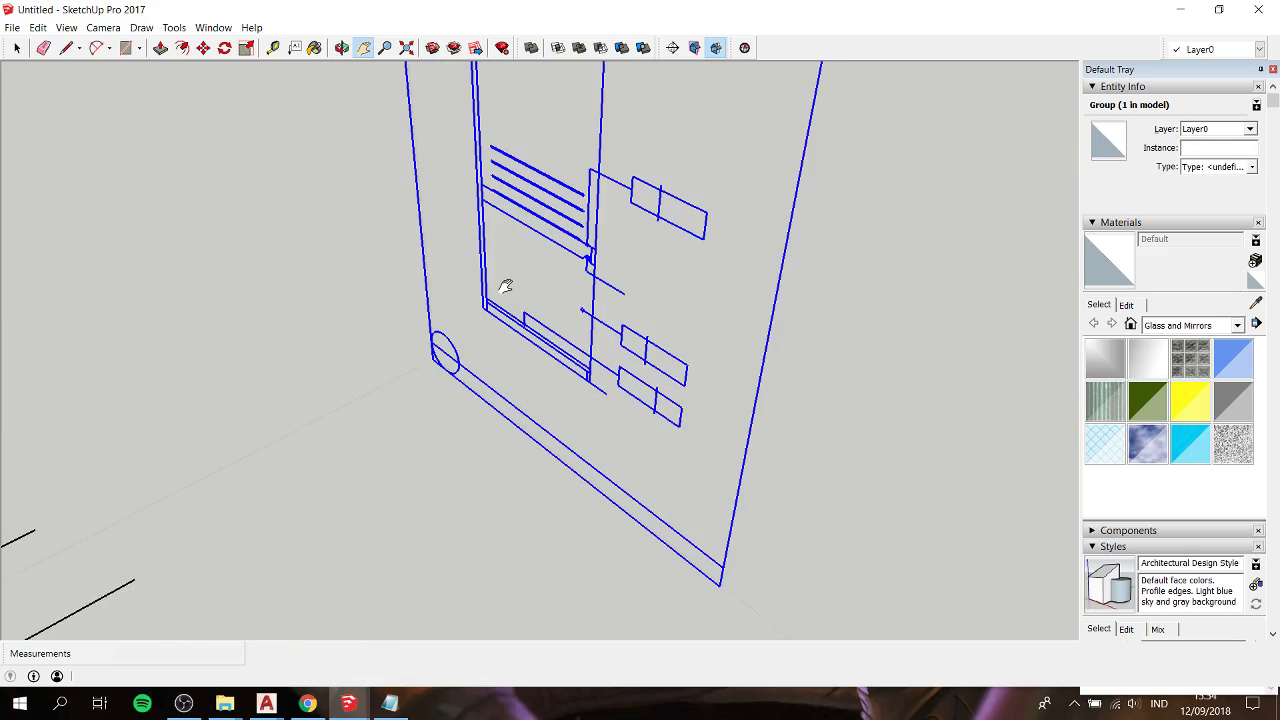
pyautogui.press('m')
pyautogui.scroll(-1, 490, 300)
pyautogui.scroll(-3, 471, 309)
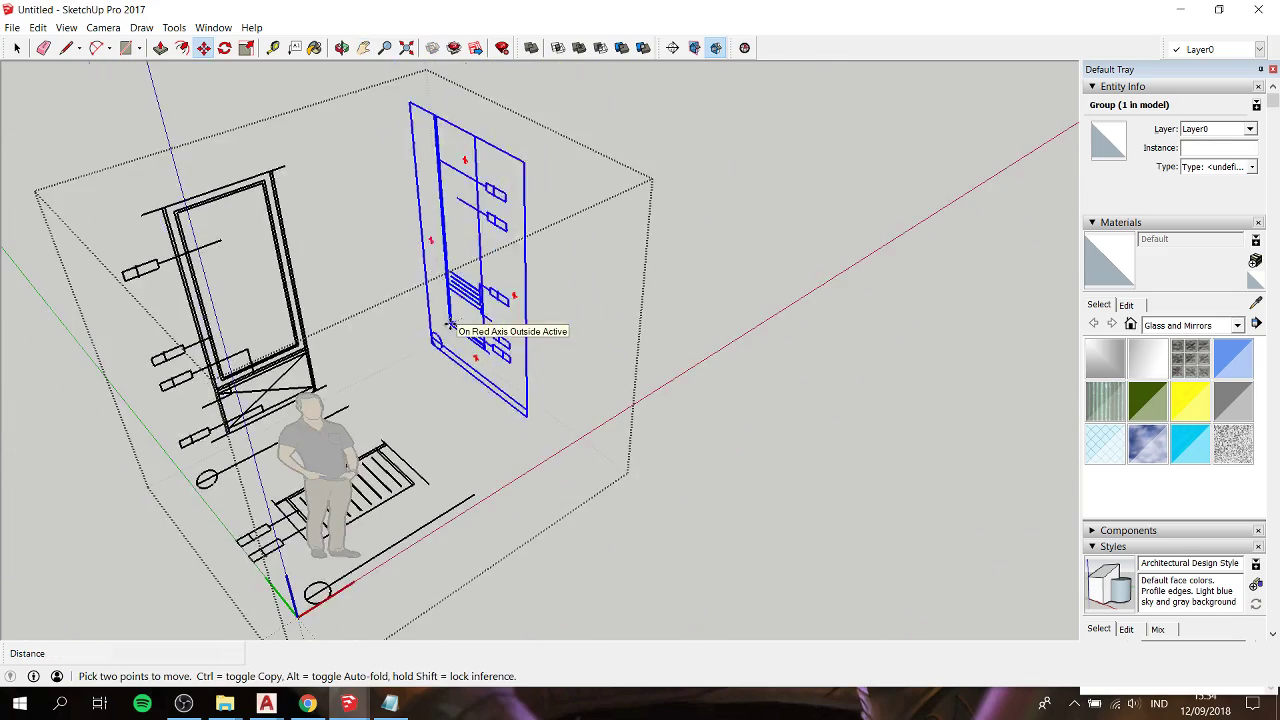
pyautogui.click(450, 322)
pyautogui.scroll(2, 460, 320)
pyautogui.scroll(3, 529, 297)
pyautogui.scroll(2, 700, 340)
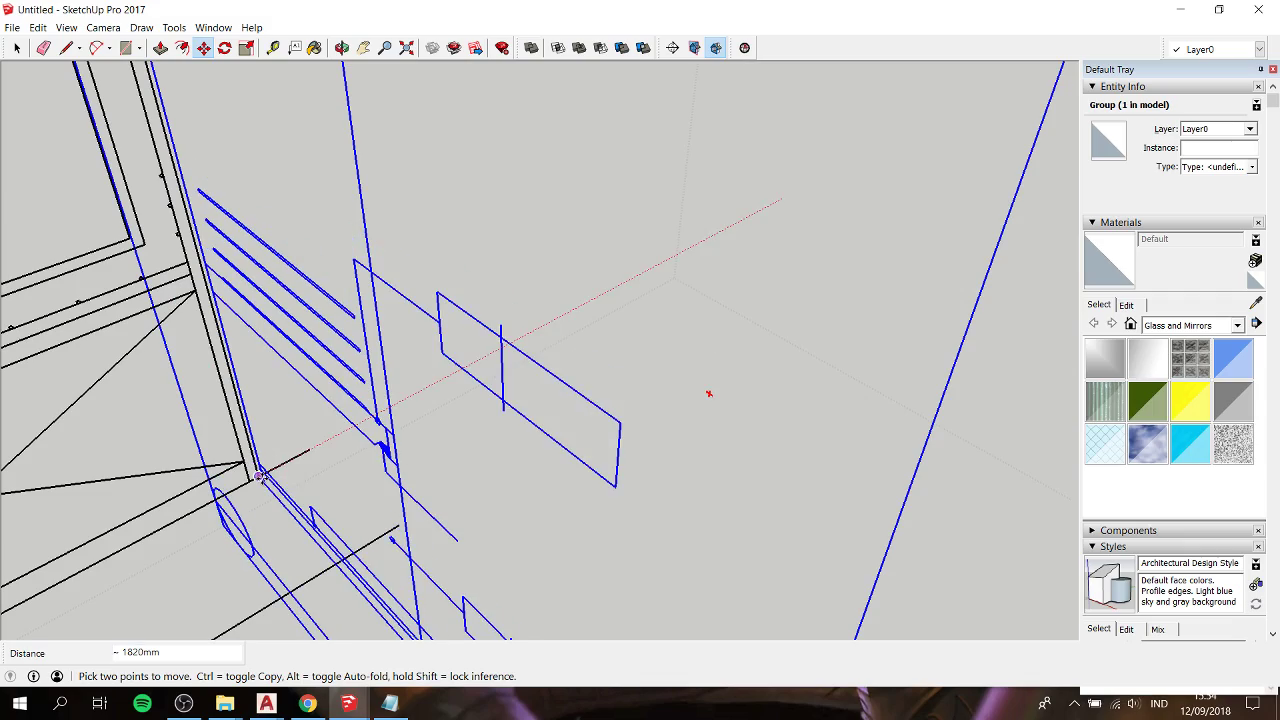
pyautogui.moveTo(200, 343)
pyautogui.mouseDown(button='middle')
pyautogui.moveTo(366, 262)
pyautogui.moveTo(402, 342)
pyautogui.mouseUp(button='middle')
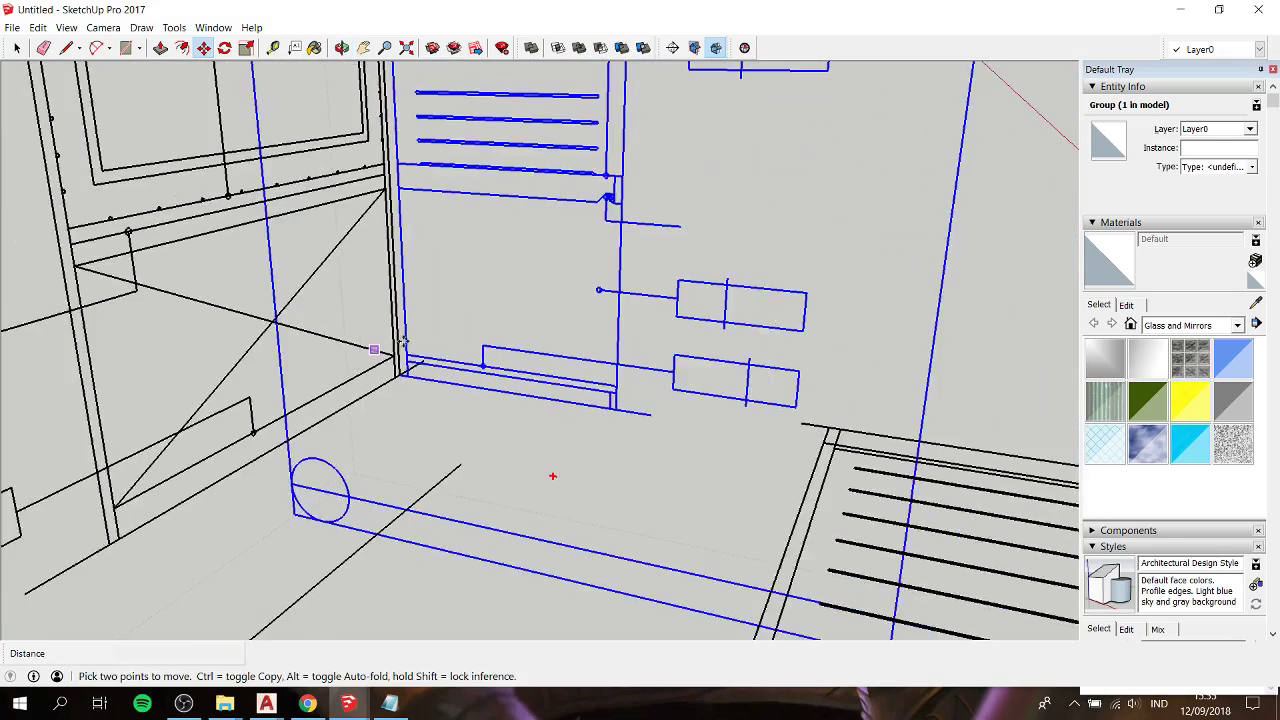
pyautogui.scroll(-5, 402, 341)
# Step: Move the slatted floor grate group into the floor corner
pyautogui.press('space')
pyautogui.click(639, 393)
pyautogui.scroll(3, 636, 393)
pyautogui.scroll(2, 636, 393)
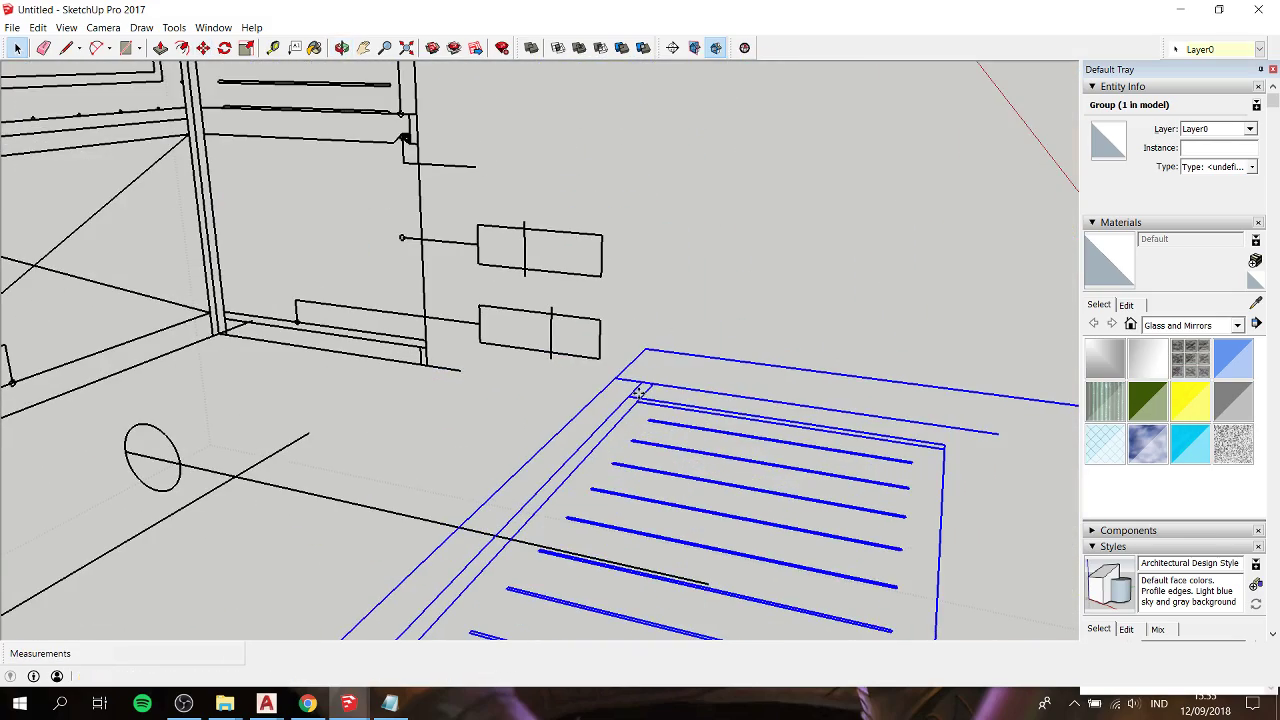
pyautogui.press('m')
pyautogui.moveTo(642, 394); pyautogui.dragTo(606, 474, button='middle')
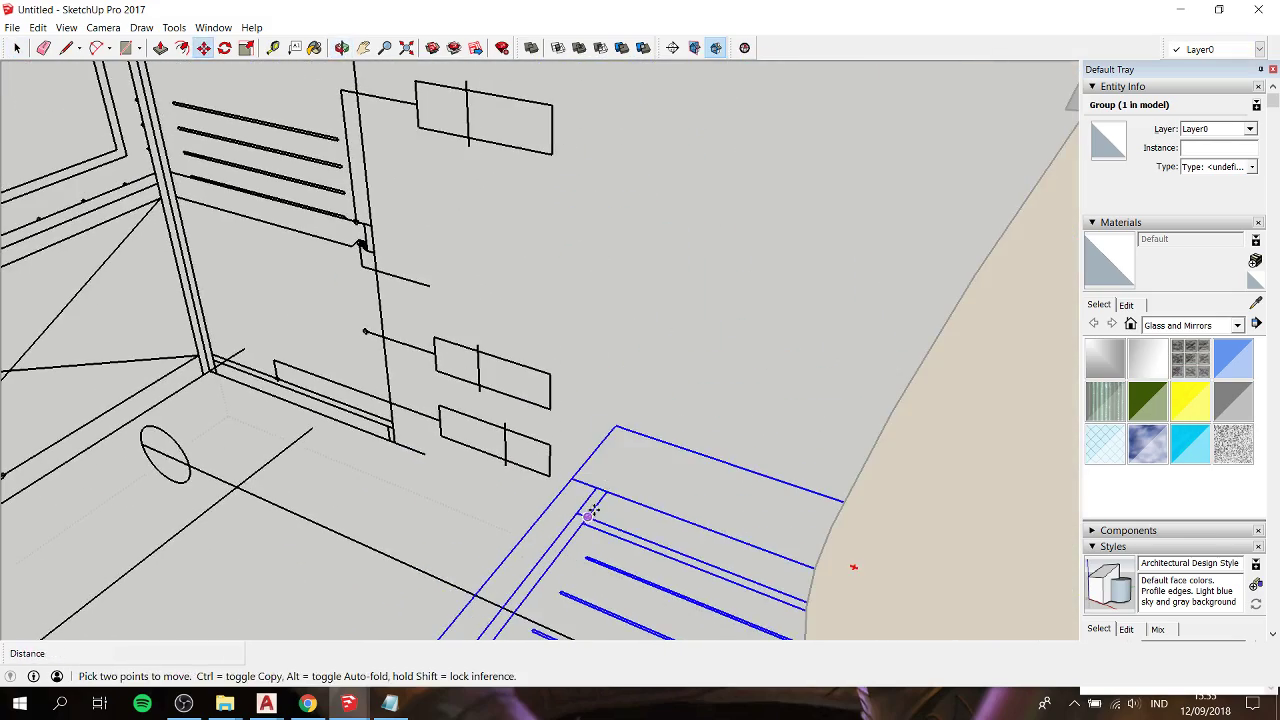
pyautogui.click(590, 514)
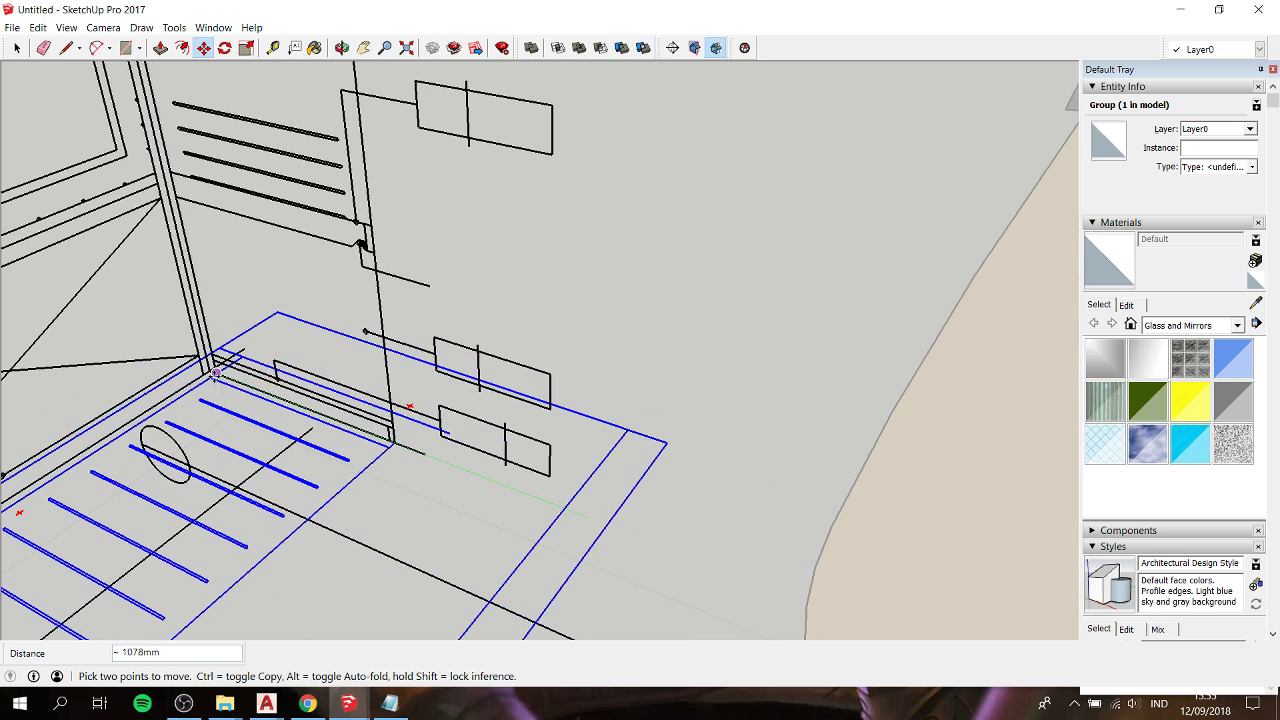
pyautogui.click(215, 372)
pyautogui.scroll(2, 215, 372)
pyautogui.press('space')
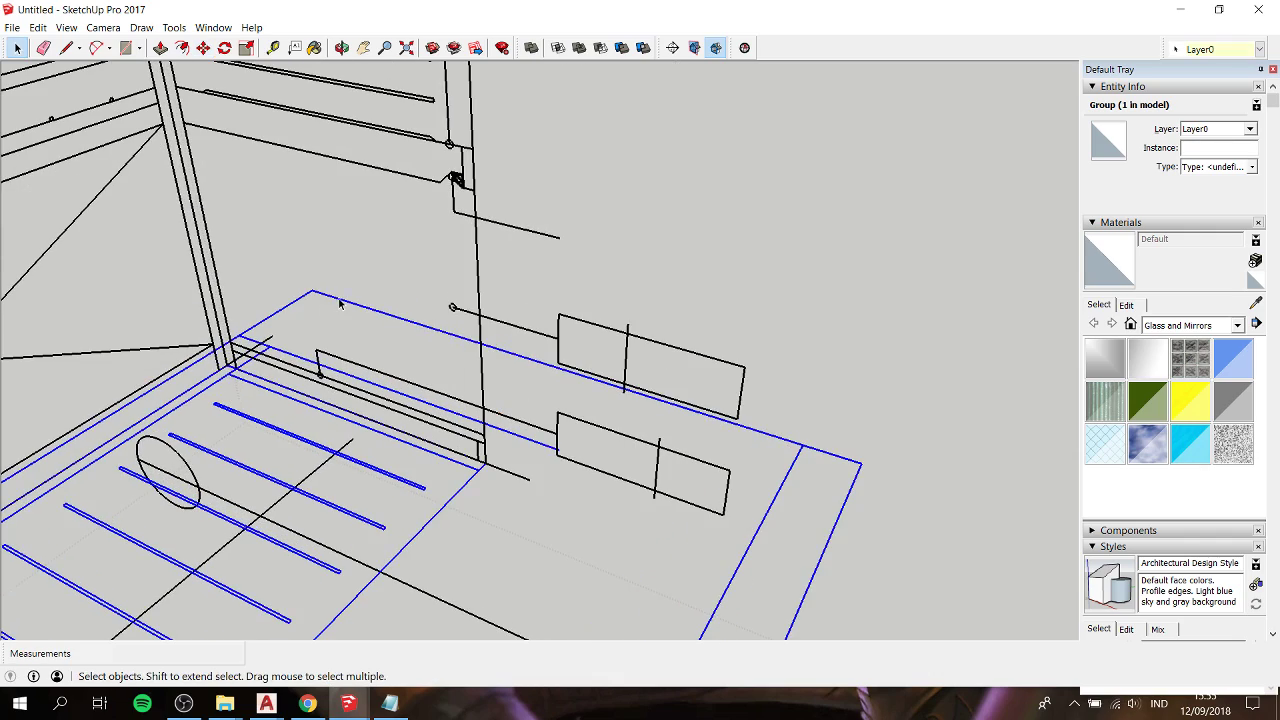
pyautogui.click(340, 303)
pyautogui.scroll(-1, 340, 303)
pyautogui.scroll(-3, 340, 303)
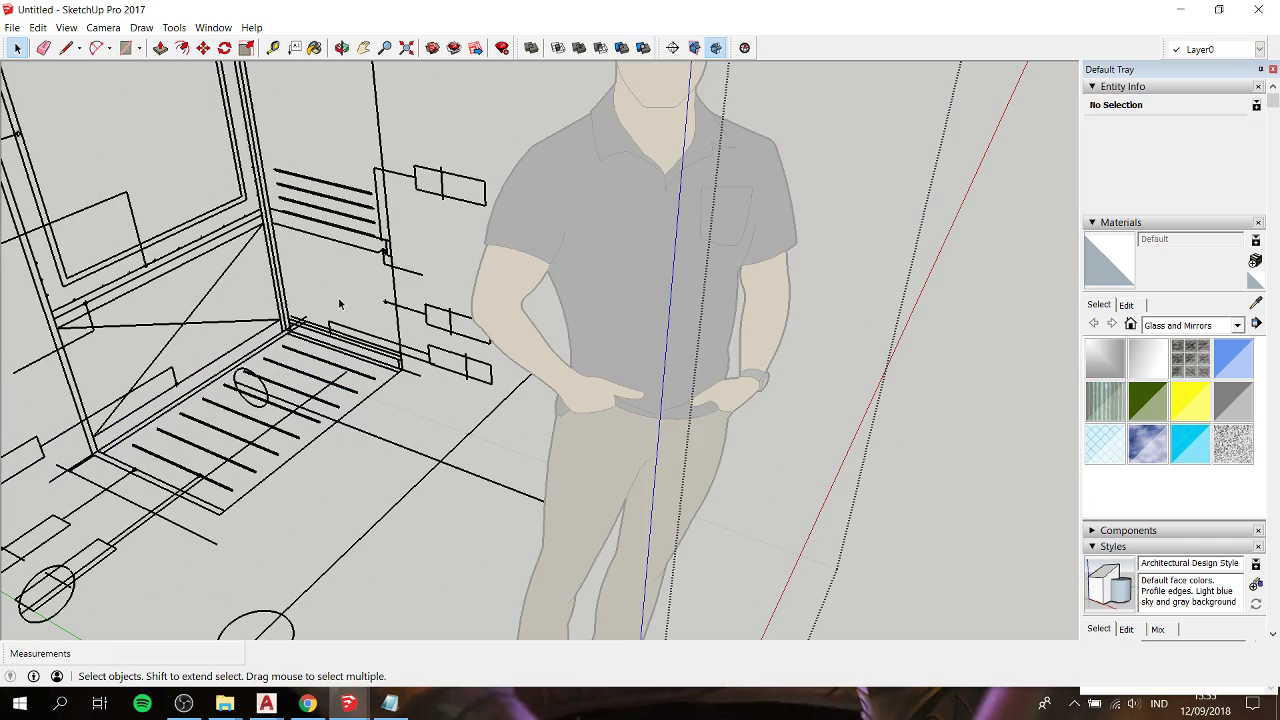
pyautogui.moveTo(340, 303)
pyautogui.keyDown('shift'); pyautogui.mouseDown(button='middle')
pyautogui.moveTo(457, 451)
pyautogui.moveTo(5, 423)
pyautogui.mouseUp(button='middle'); pyautogui.keyUp('shift')
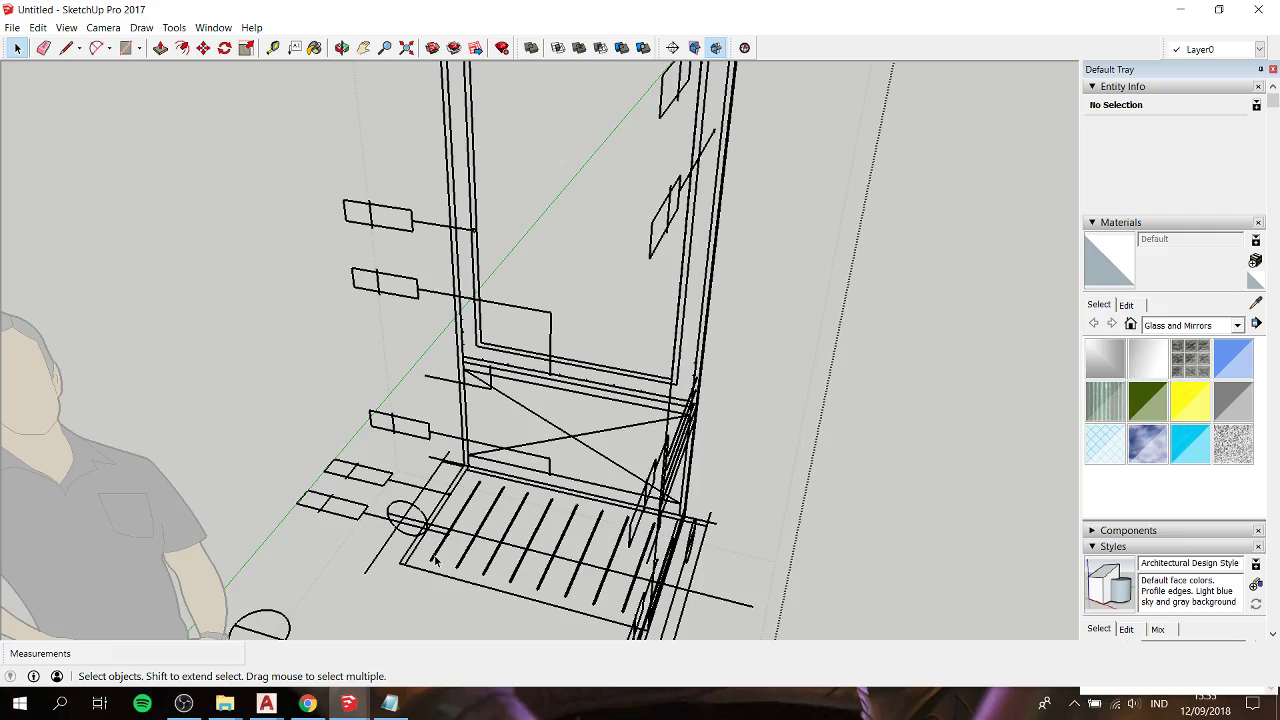
pyautogui.moveTo(435, 562)
pyautogui.mouseDown(button='middle')
pyautogui.moveTo(1020, 506)
pyautogui.moveTo(1060, 371)
pyautogui.mouseUp(button='middle')
pyautogui.moveTo(640, 452)
pyautogui.keyDown('shift'); pyautogui.mouseDown(button='middle')
pyautogui.moveTo(540, 365)
pyautogui.moveTo(537, 274)
pyautogui.moveTo(529, 363)
pyautogui.moveTo(470, 270)
pyautogui.moveTo(462, 297)
pyautogui.mouseUp(button='middle'); pyautogui.keyUp('shift')
pyautogui.scroll(3, 471, 271)
pyautogui.scroll(3, 471, 271)
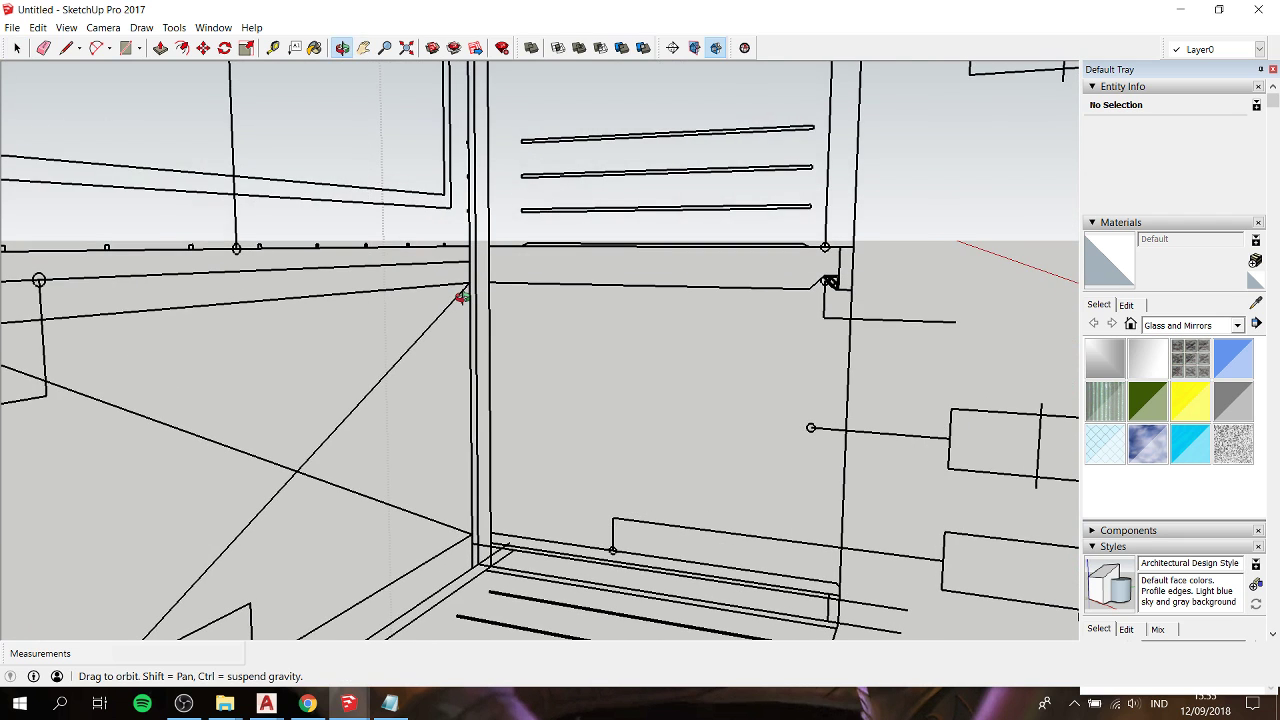
pyautogui.scroll(-2, 462, 297)
pyautogui.scroll(-2, 462, 297)
pyautogui.scroll(-2, 462, 297)
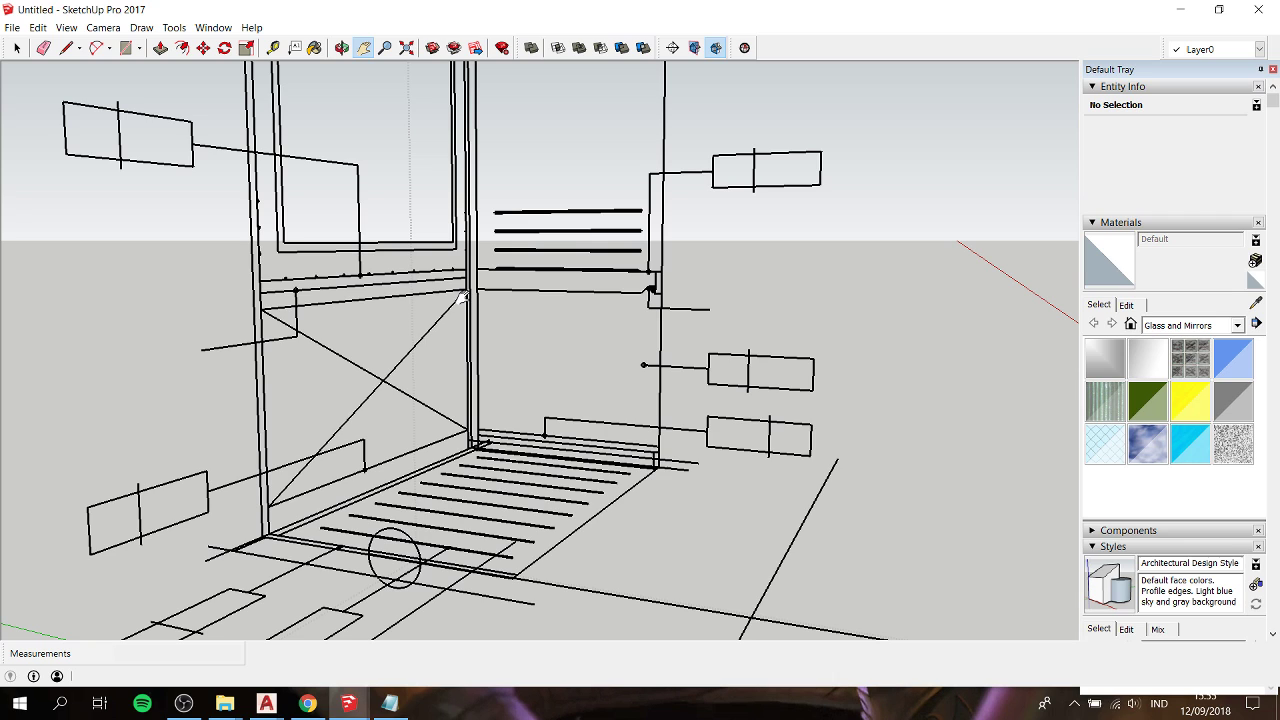
pyautogui.click(389, 703)
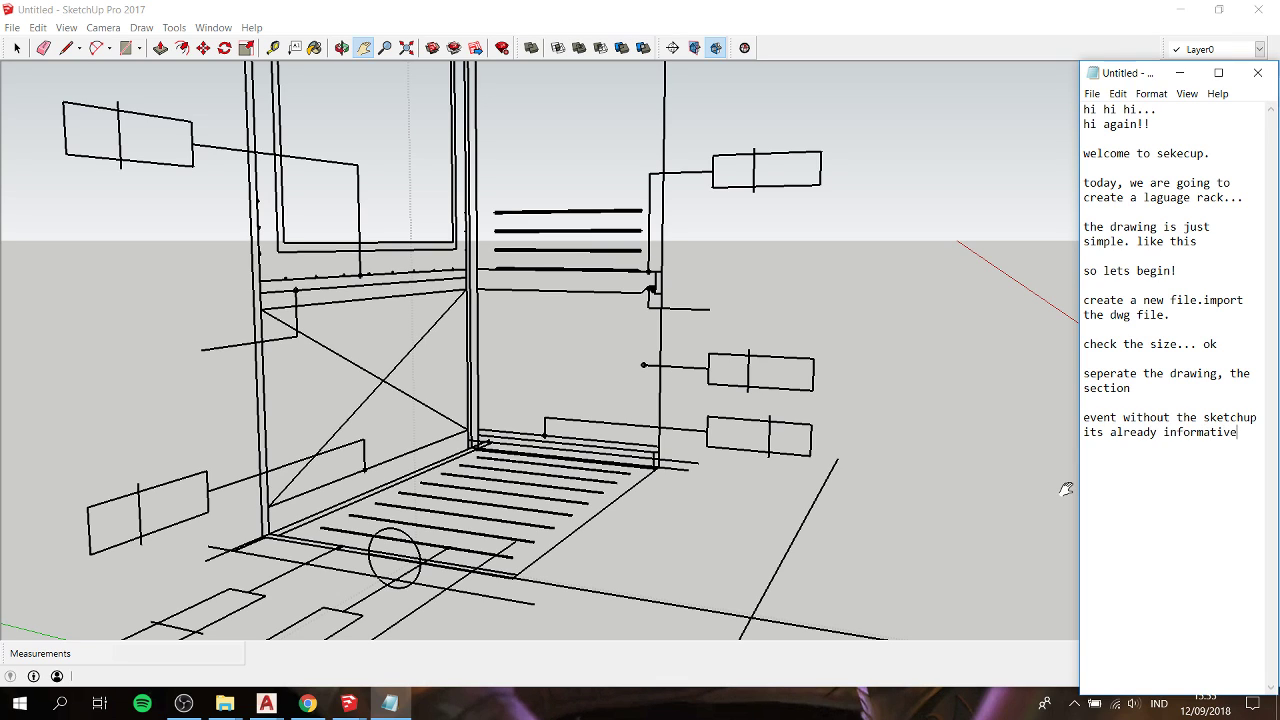
# Step: Lift the floor grate group straight up the blue axis onto the top of the rack frame
pyautogui.click(702, 464)
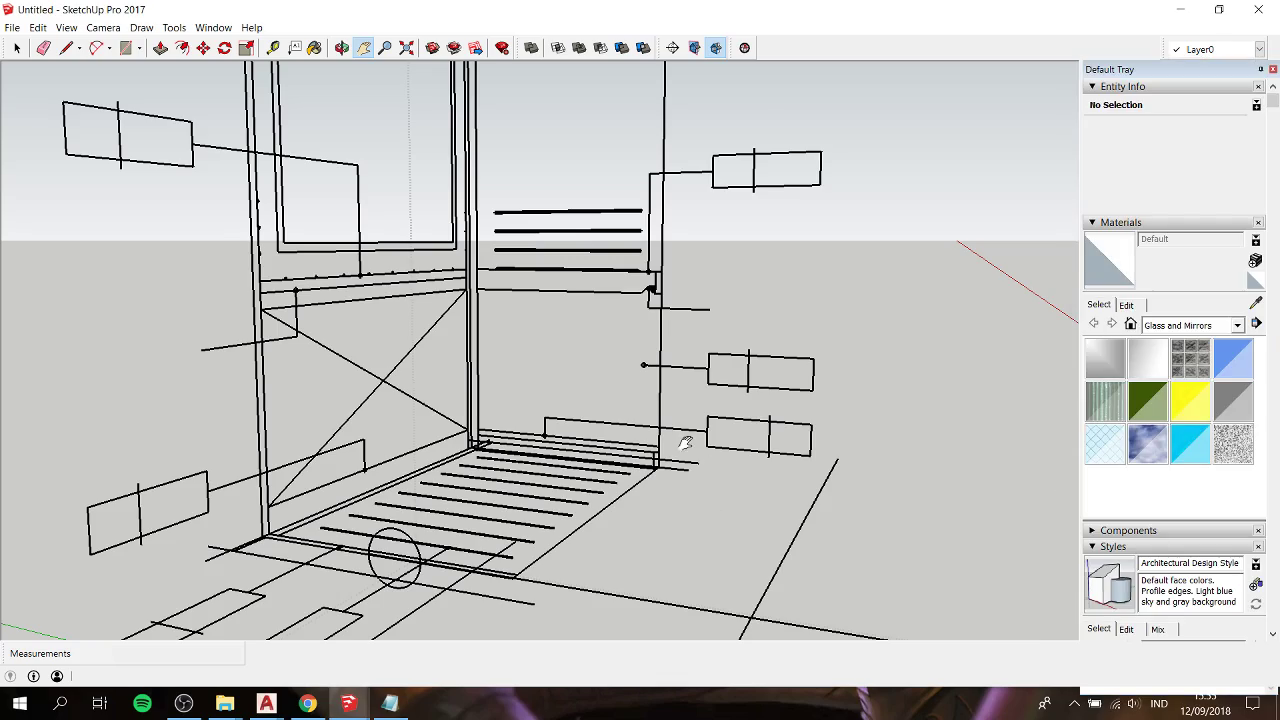
pyautogui.moveTo(702, 464)
pyautogui.mouseDown(button='middle')
pyautogui.moveTo(512, 506)
pyautogui.moveTo(608, 417)
pyautogui.mouseUp(button='middle')
pyautogui.press('space')
pyautogui.click(512, 506)
pyautogui.press('h')
pyautogui.moveTo(691, 385); pyautogui.dragTo(695, 508)
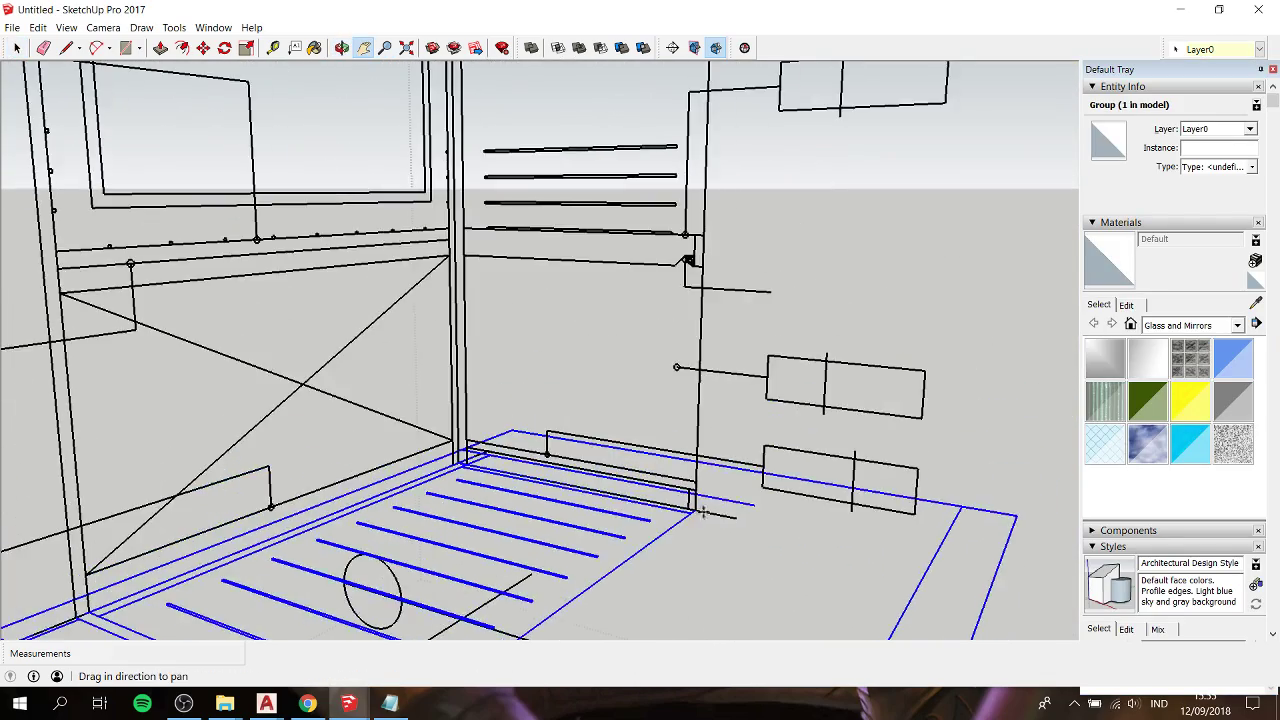
pyautogui.press('m')
pyautogui.click(693, 502)
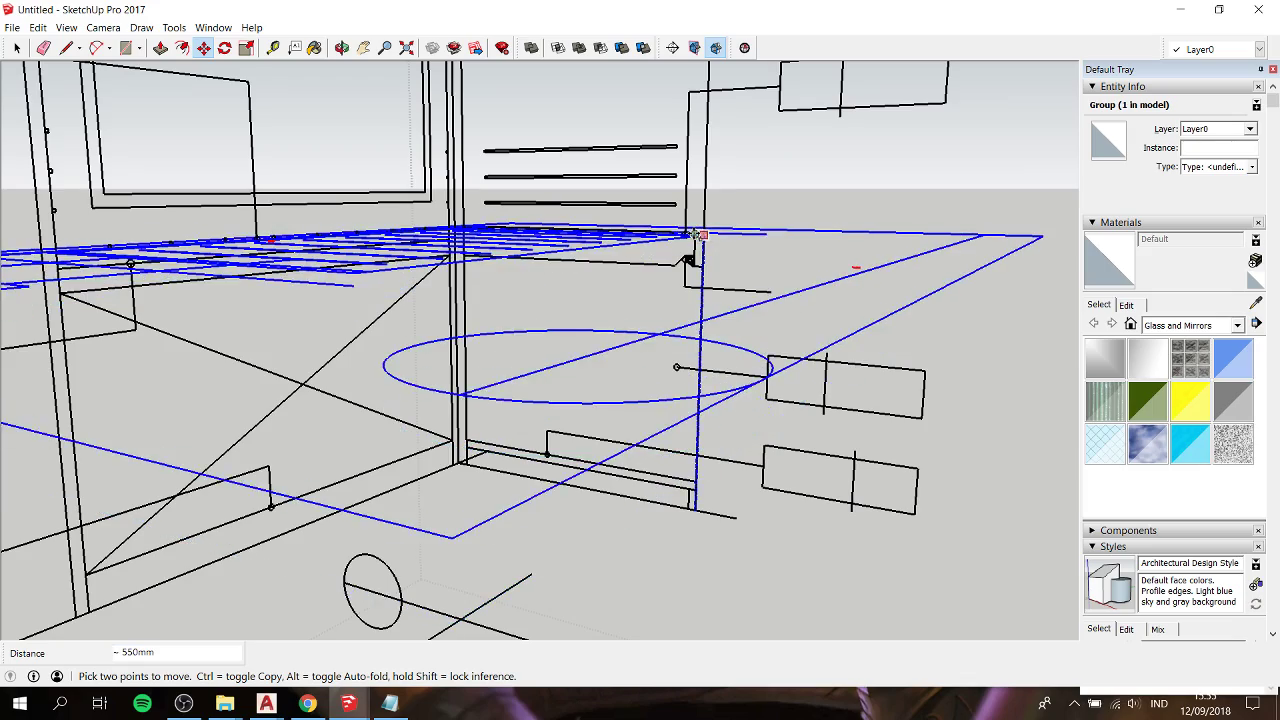
pyautogui.moveTo(688, 260)
pyautogui.mouseDown(button='middle')
pyautogui.moveTo(637, 349)
pyautogui.moveTo(622, 348)
pyautogui.moveTo(651, 171)
pyautogui.moveTo(670, 150)
pyautogui.mouseUp(button='middle')
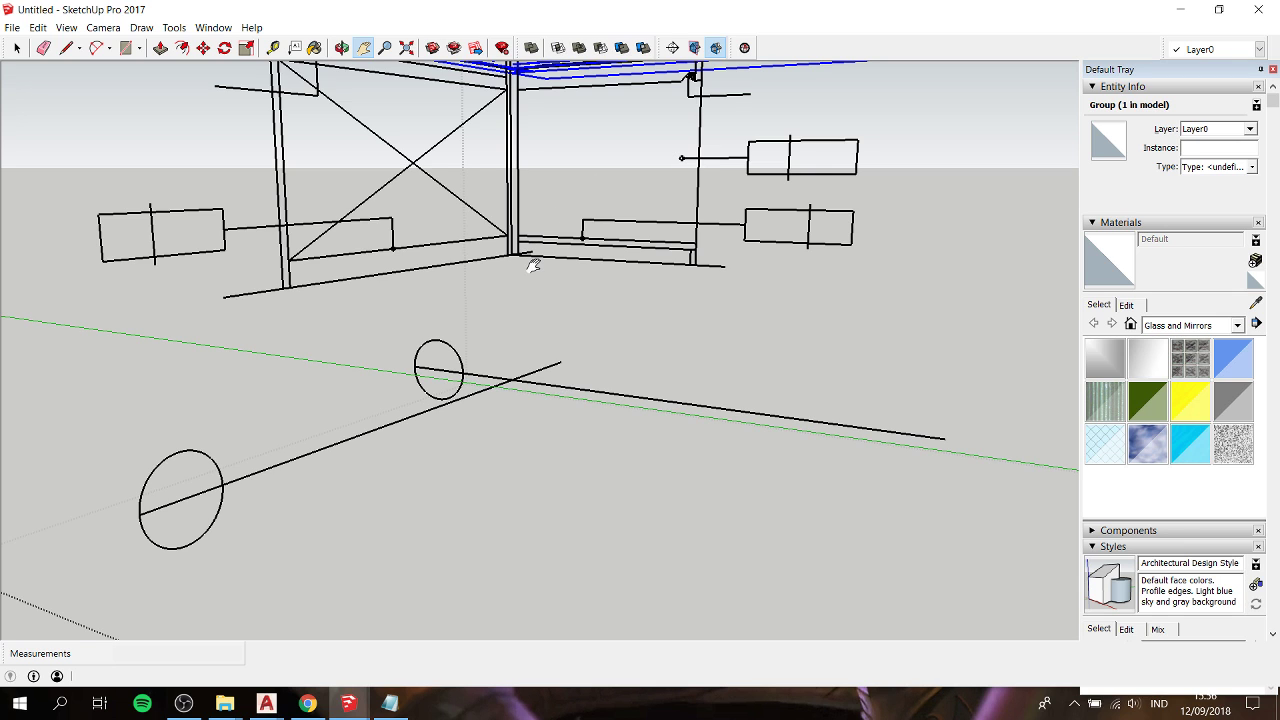
# Step: Draw an 18 x 575 mm strip on the bottom rail plus a small end rectangle
pyautogui.scroll(2, 535, 255)
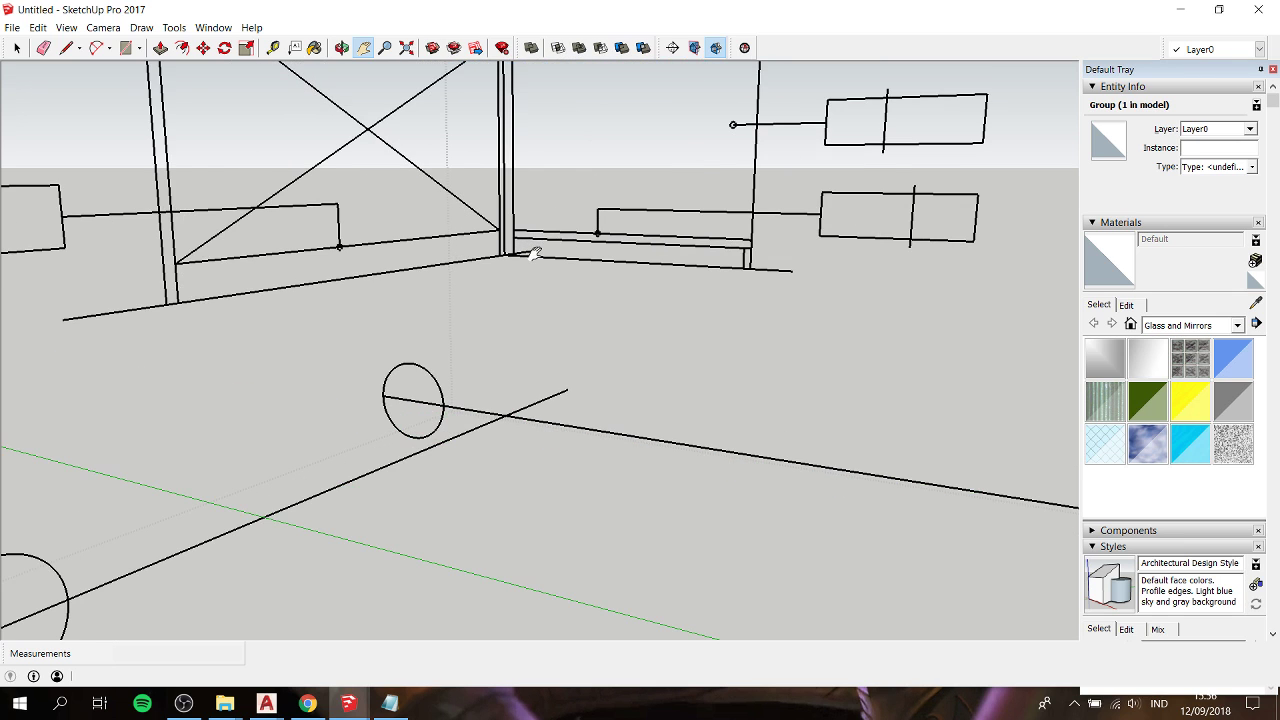
pyautogui.press('d')
pyautogui.click(511, 231)
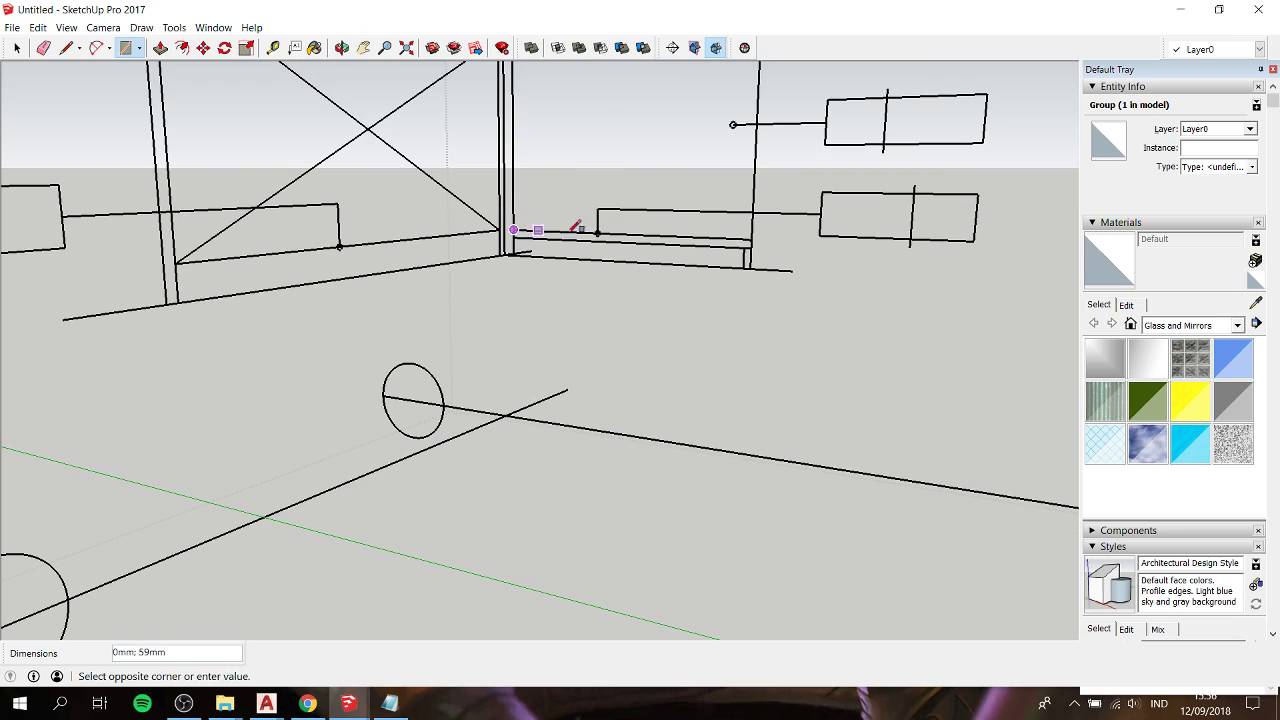
pyautogui.click(753, 247)
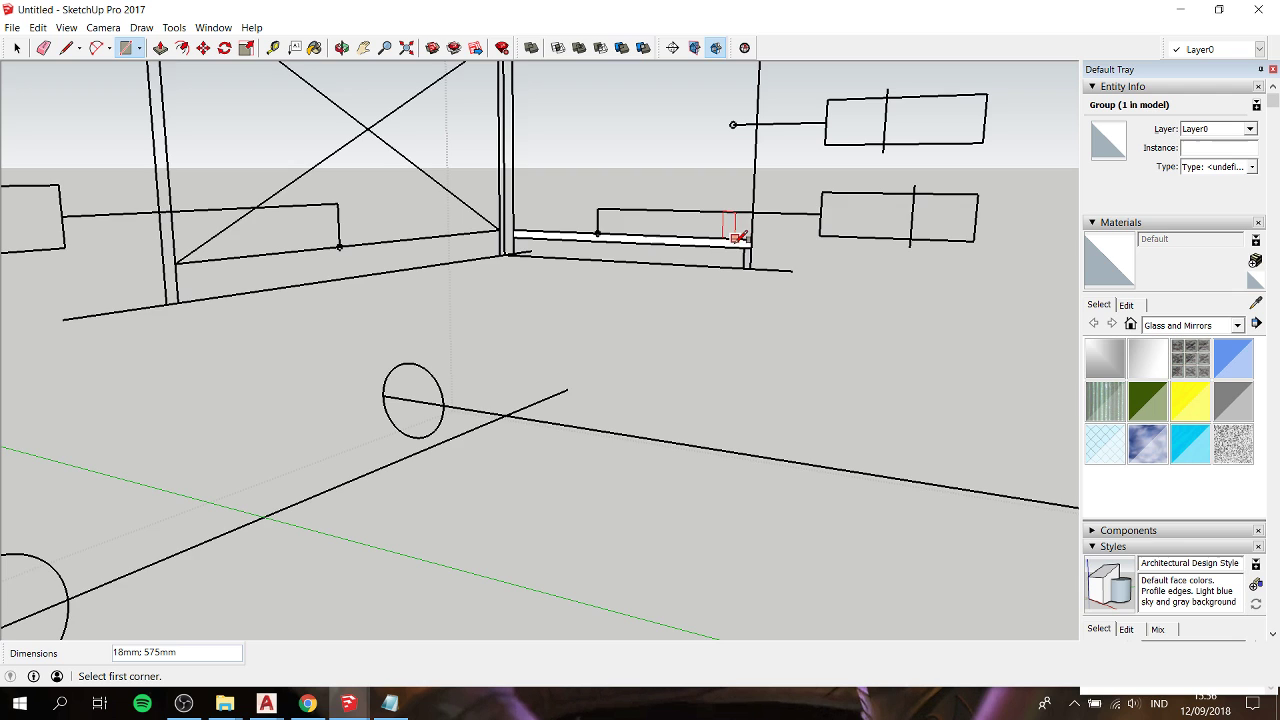
pyautogui.scroll(2, 745, 243)
pyautogui.click(750, 246)
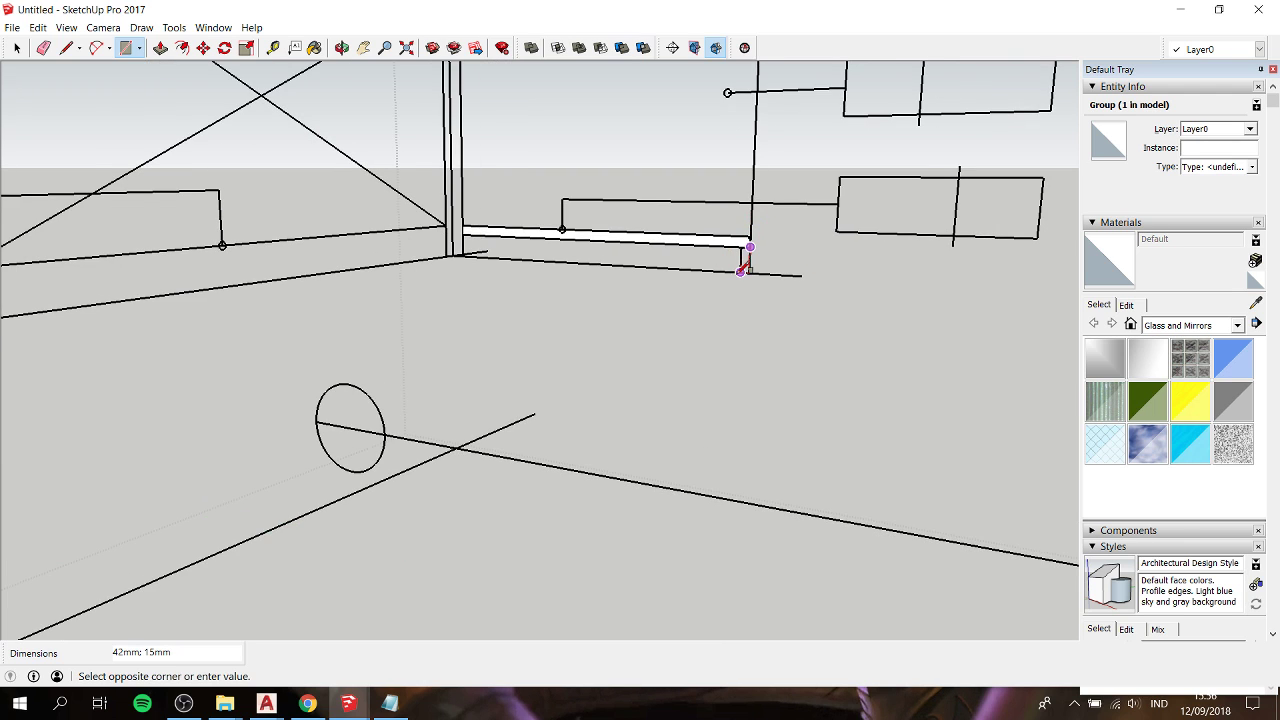
pyautogui.click(740, 271)
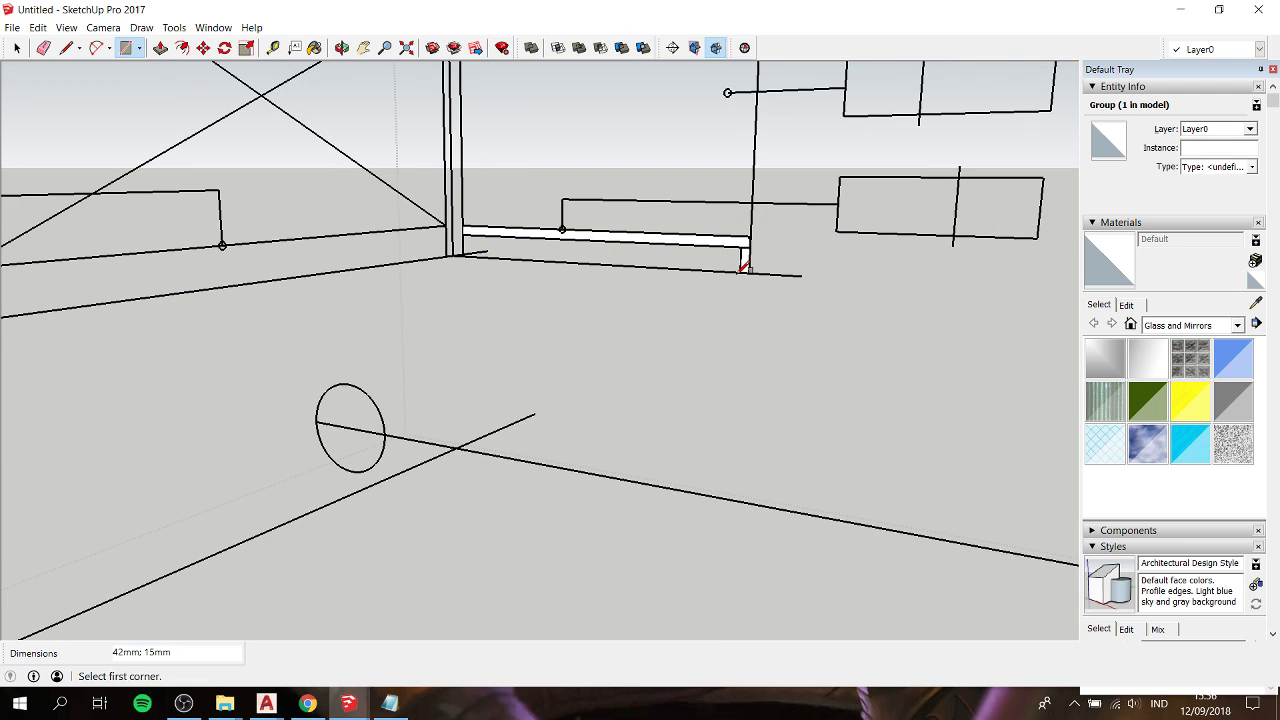
# Step: Select the strip face with its edges and make it a group
pyautogui.press('space')
pyautogui.doubleClick(700, 238)
pyautogui.rightClick(725, 247)
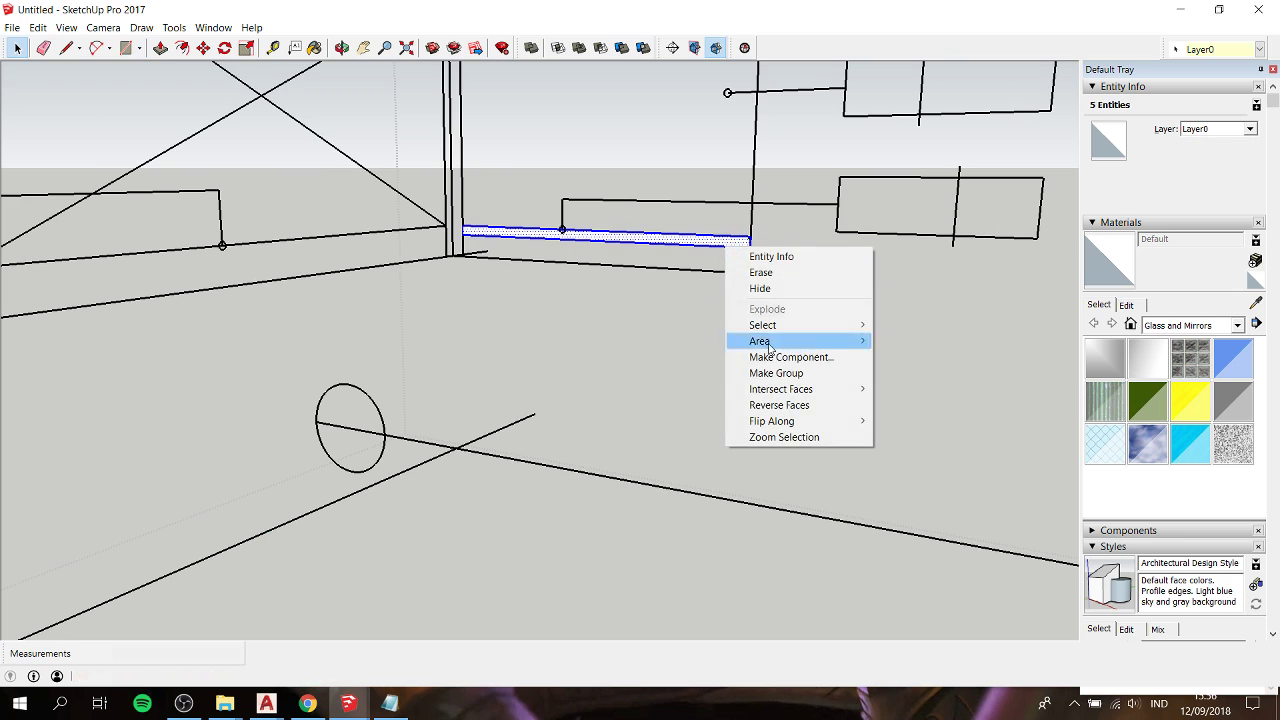
pyautogui.click(780, 376)
pyautogui.scroll(1, 745, 252)
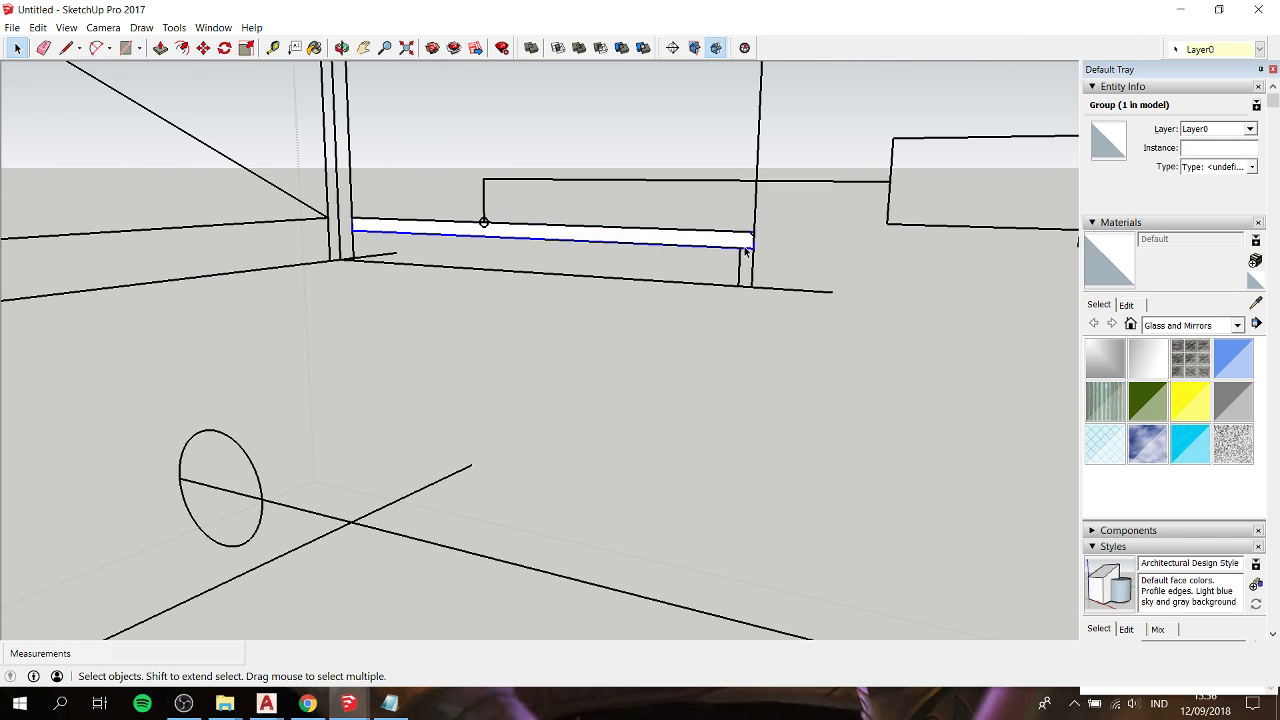
pyautogui.scroll(-2, 741, 247)
# Step: Inside the group, push/pull the shelf strip to give it thickness
pyautogui.doubleClick(723, 243)
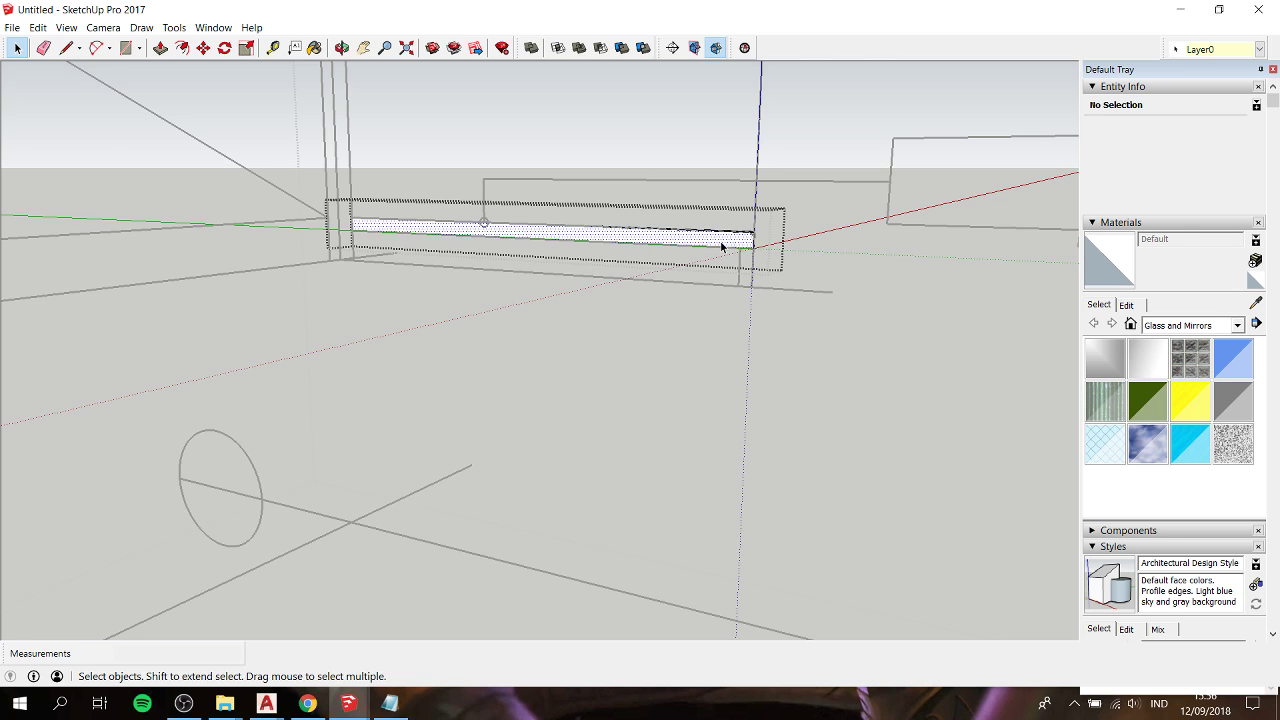
pyautogui.press('p')
pyautogui.click(723, 243)
pyautogui.moveTo(594, 246)
pyautogui.mouseDown(button='middle')
pyautogui.moveTo(632, 241)
pyautogui.moveTo(491, 234)
pyautogui.mouseUp(button='middle')
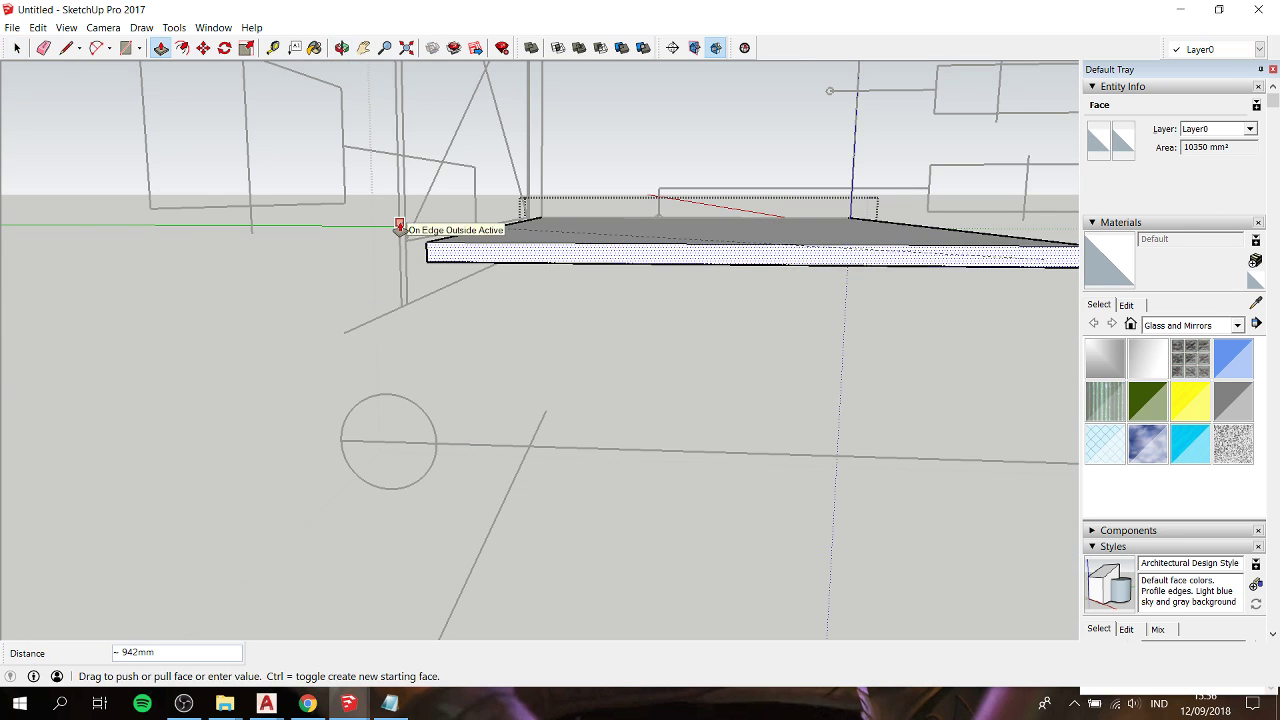
pyautogui.click(486, 226)
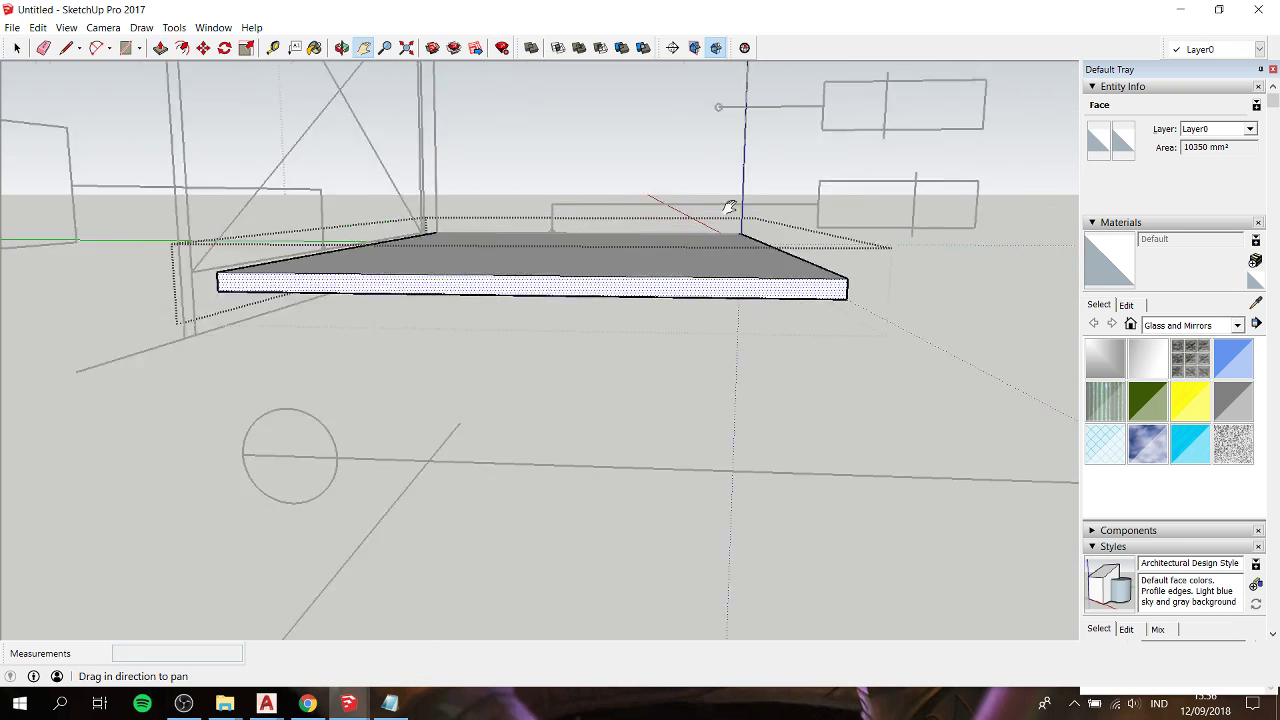
pyautogui.keyDown('shift'); pyautogui.moveTo(692, 220); pyautogui.dragTo(571, 229, button='middle'); pyautogui.keyUp('shift')
# Step: Draw a small rectangle at the strip's end and extrude it into a block
pyautogui.press('space')
pyautogui.scroll(2, 530, 262)
pyautogui.press('r')
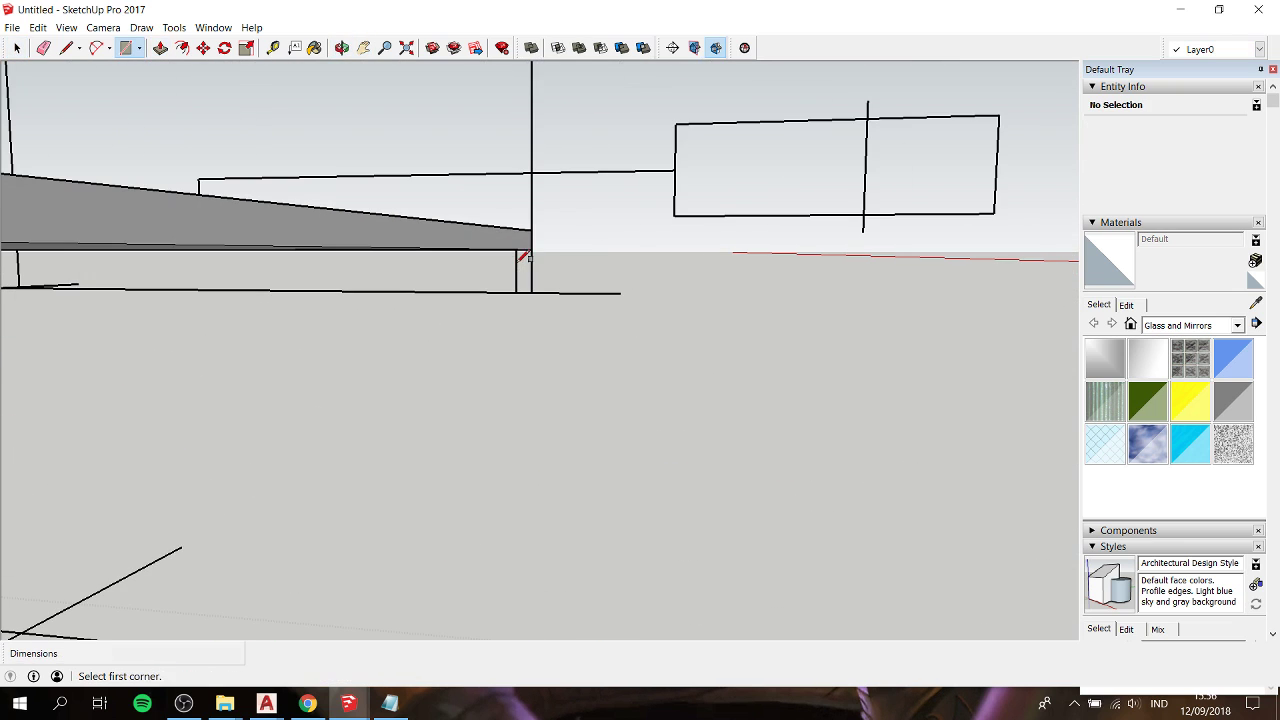
pyautogui.click(514, 291)
pyautogui.click(531, 252)
pyautogui.press('space')
pyautogui.click(522, 268)
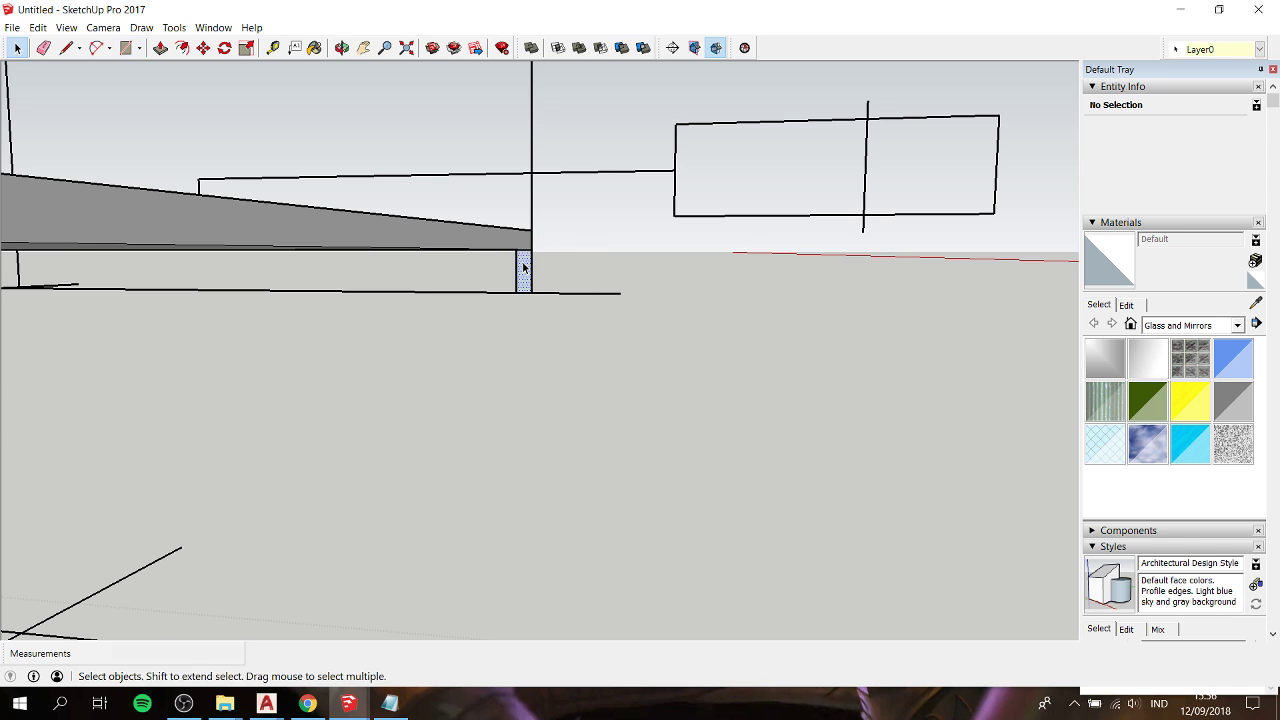
pyautogui.press('p')
pyautogui.click(522, 268)
pyautogui.moveTo(522, 268); pyautogui.dragTo(371, 277, button='middle')
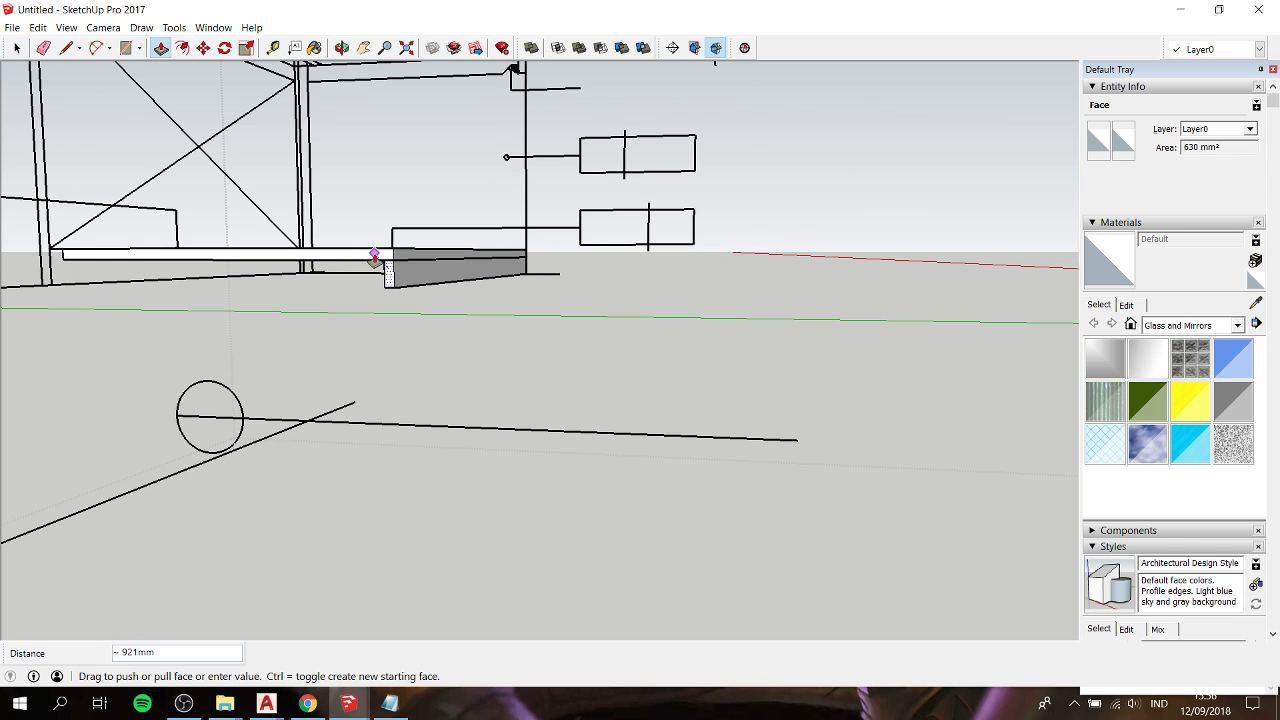
pyautogui.click(383, 258)
# Step: Make the extruded block a solid group of 580215 mm³
pyautogui.press('space')
pyautogui.tripleClick(412, 268)
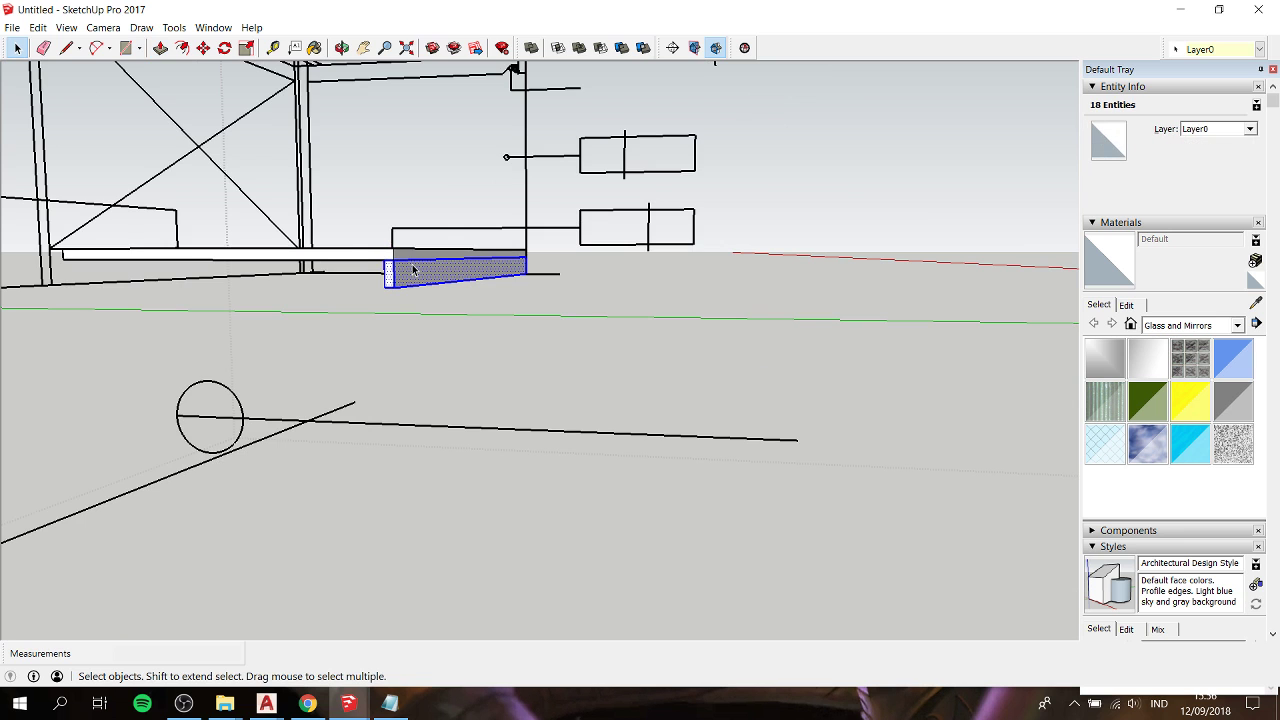
pyautogui.rightClick(413, 268)
pyautogui.click(463, 391)
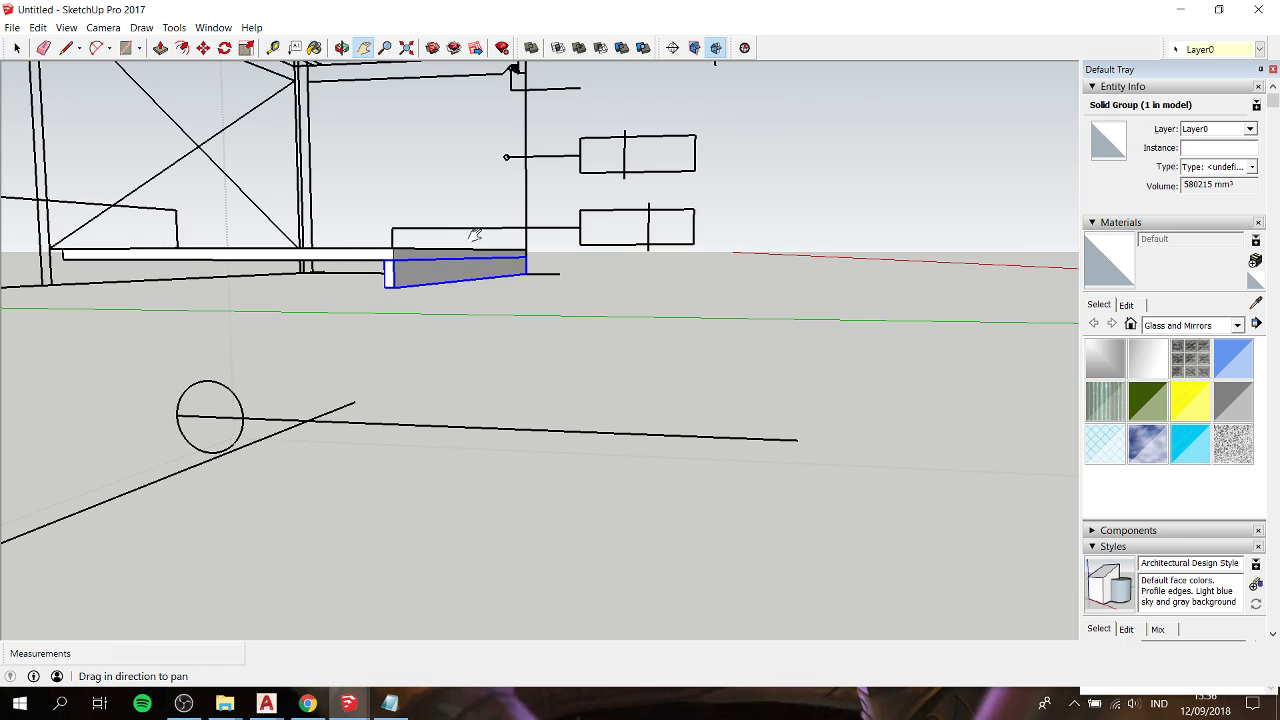
pyautogui.moveTo(474, 234)
pyautogui.keyDown('shift'); pyautogui.mouseDown(button='middle')
pyautogui.moveTo(584, 243)
pyautogui.moveTo(189, 547)
pyautogui.moveTo(286, 449)
pyautogui.moveTo(269, 411)
pyautogui.moveTo(501, 399)
pyautogui.moveTo(497, 286)
pyautogui.moveTo(470, 350)
pyautogui.moveTo(471, 423)
pyautogui.moveTo(414, 431)
pyautogui.moveTo(391, 405)
pyautogui.moveTo(392, 336)
pyautogui.moveTo(494, 286)
pyautogui.moveTo(529, 243)
pyautogui.moveTo(409, 323)
pyautogui.moveTo(397, 346)
pyautogui.moveTo(554, 257)
pyautogui.moveTo(517, 506)
pyautogui.moveTo(531, 386)
pyautogui.moveTo(495, 240)
pyautogui.moveTo(620, 237)
pyautogui.mouseUp(button='middle'); pyautogui.keyUp('shift')
# Step: Draw a small 60 x 18 mm rectangle at the frame's top corner, undoing an extra rectangle
pyautogui.scroll(3, 665, 210)
pyautogui.click(665, 184)
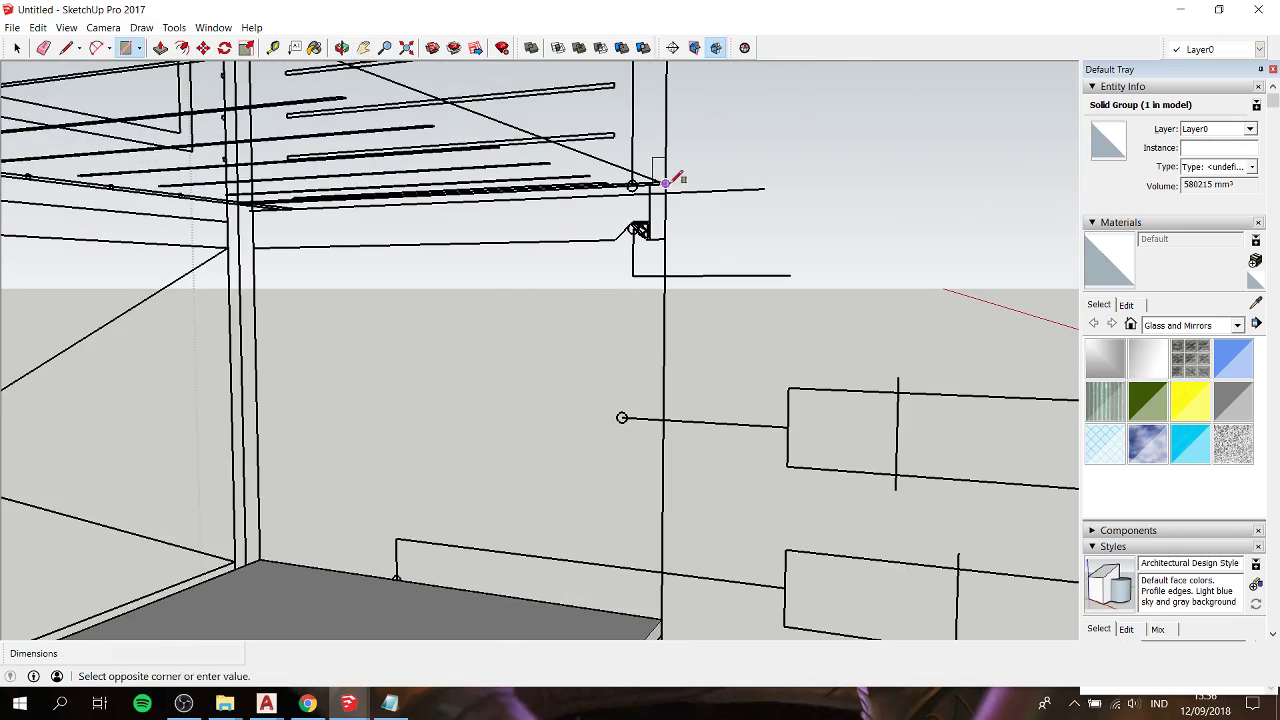
pyautogui.click(650, 238)
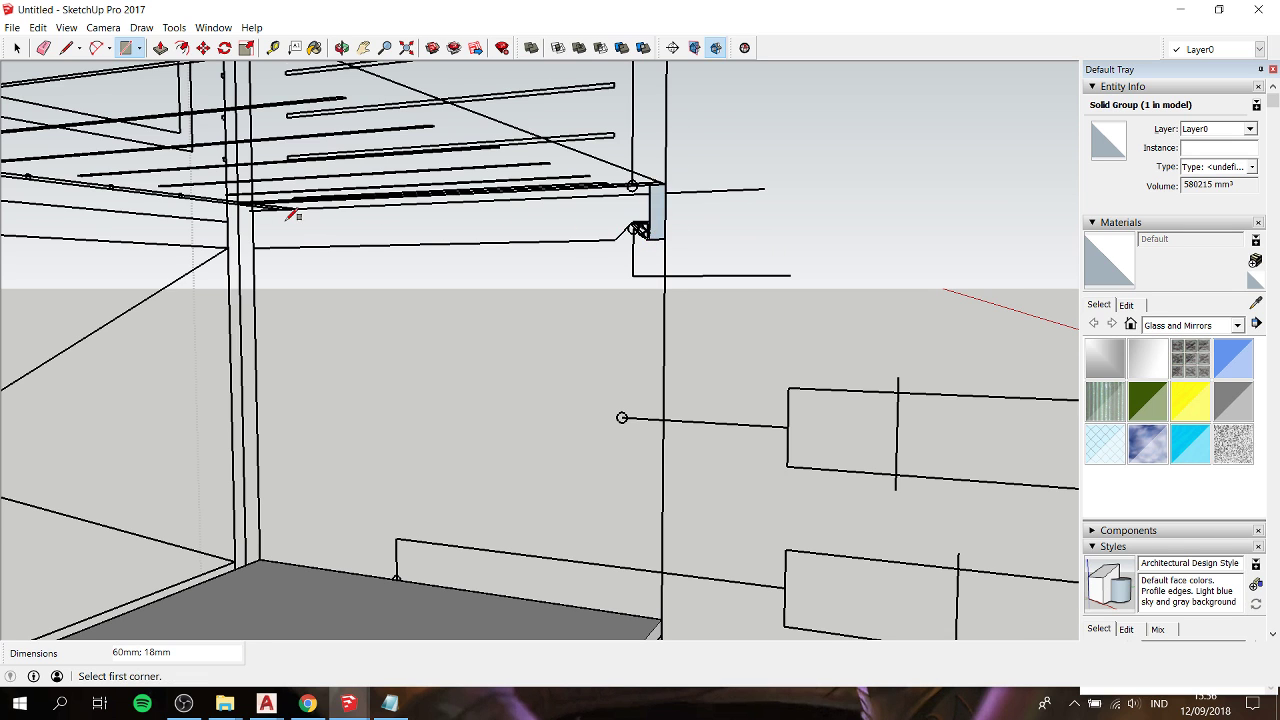
pyautogui.scroll(1, 290, 210)
pyautogui.click(247, 210)
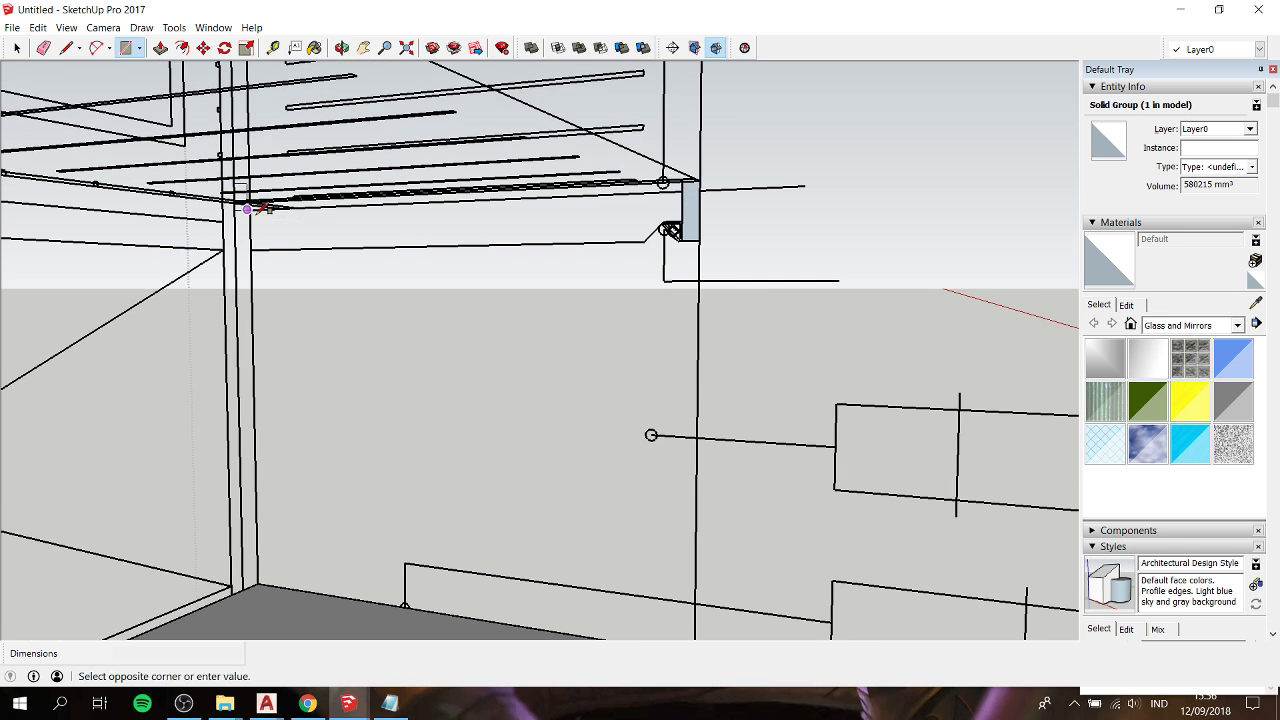
pyautogui.click(675, 238)
pyautogui.scroll(2, 672, 230)
pyautogui.scroll(3, 672, 230)
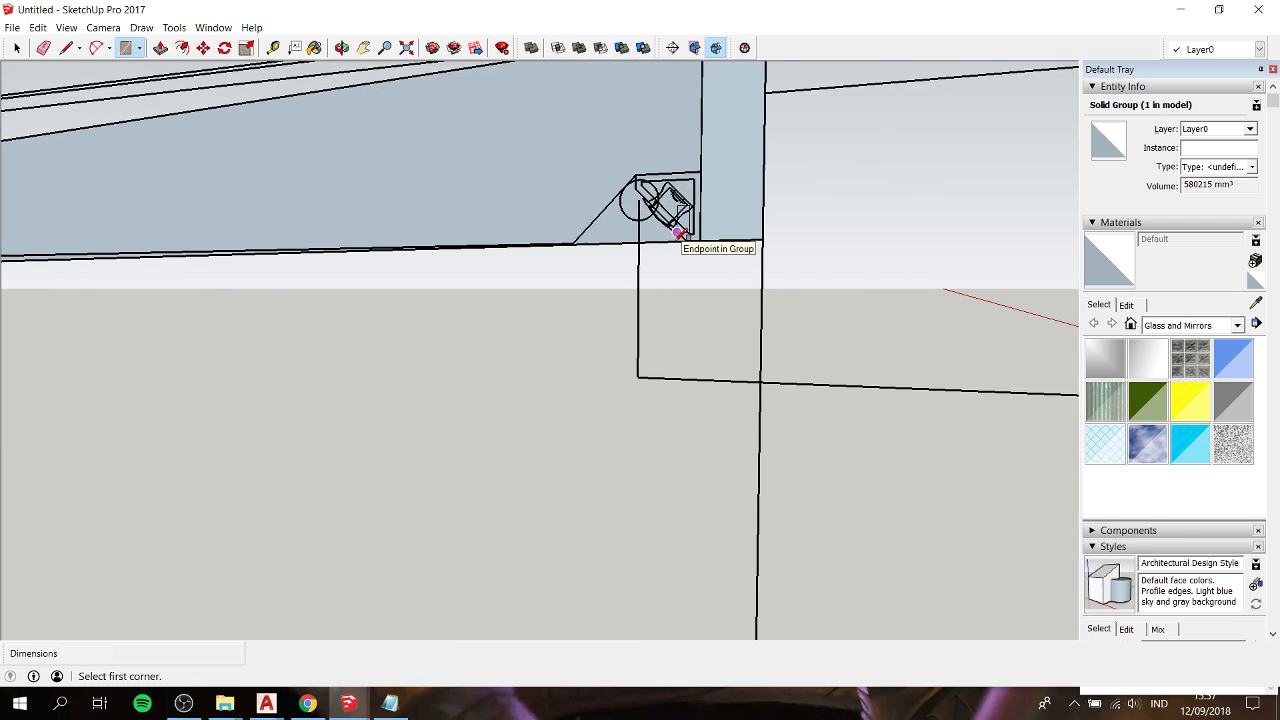
pyautogui.hotkey('ctrl', 'z')
# Step: Push/pull the corner face into a long rail along the frame top
pyautogui.press('space')
pyautogui.doubleClick(749, 147)
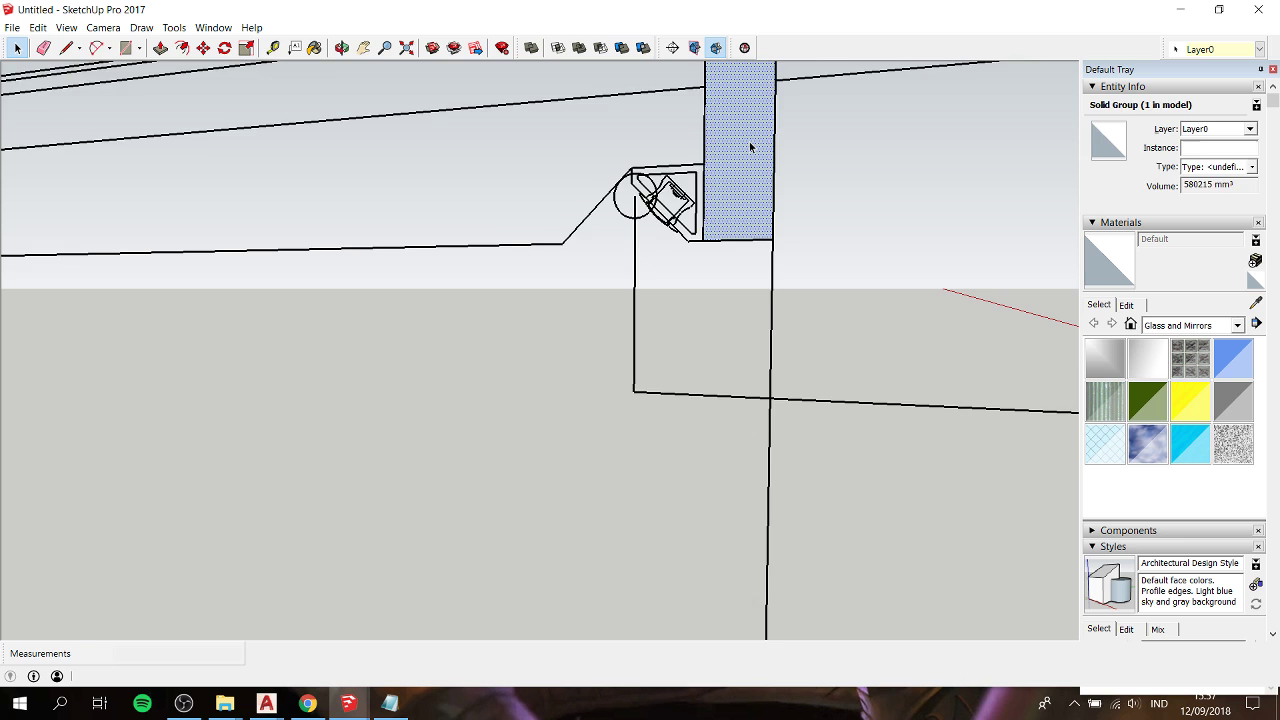
pyautogui.scroll(-2, 749, 147)
pyautogui.press('p')
pyautogui.scroll(-2, 748, 150)
pyautogui.click(748, 150)
pyautogui.scroll(-2, 748, 150)
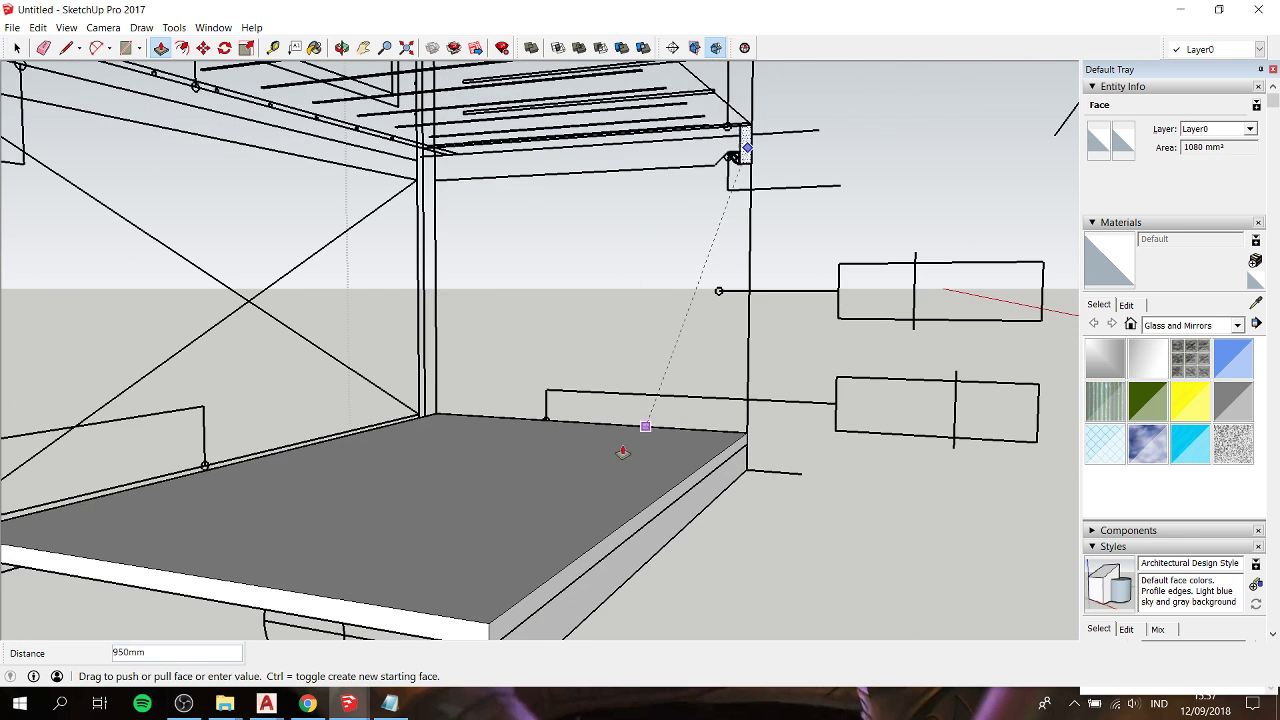
pyautogui.click(682, 166)
# Step: Make the rail a solid group of 994654 mm³
pyautogui.press('space')
pyautogui.tripleClick(703, 100)
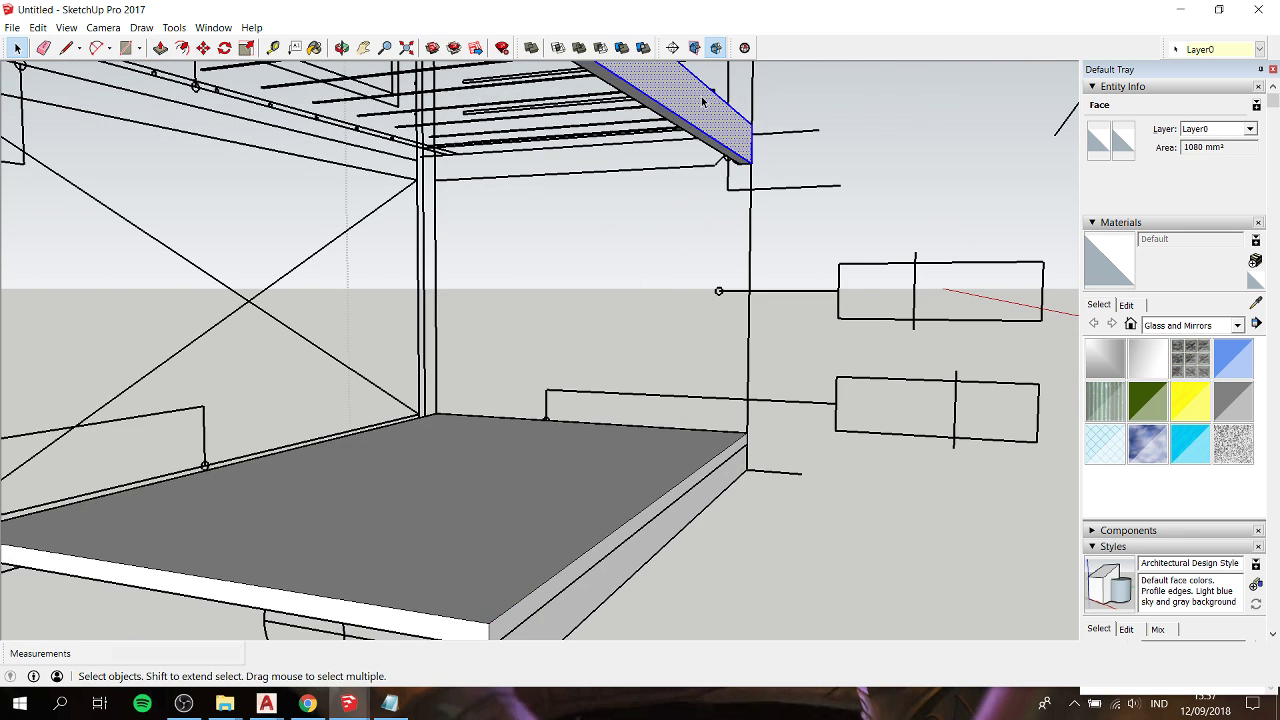
pyautogui.rightClick(702, 97)
pyautogui.click(737, 226)
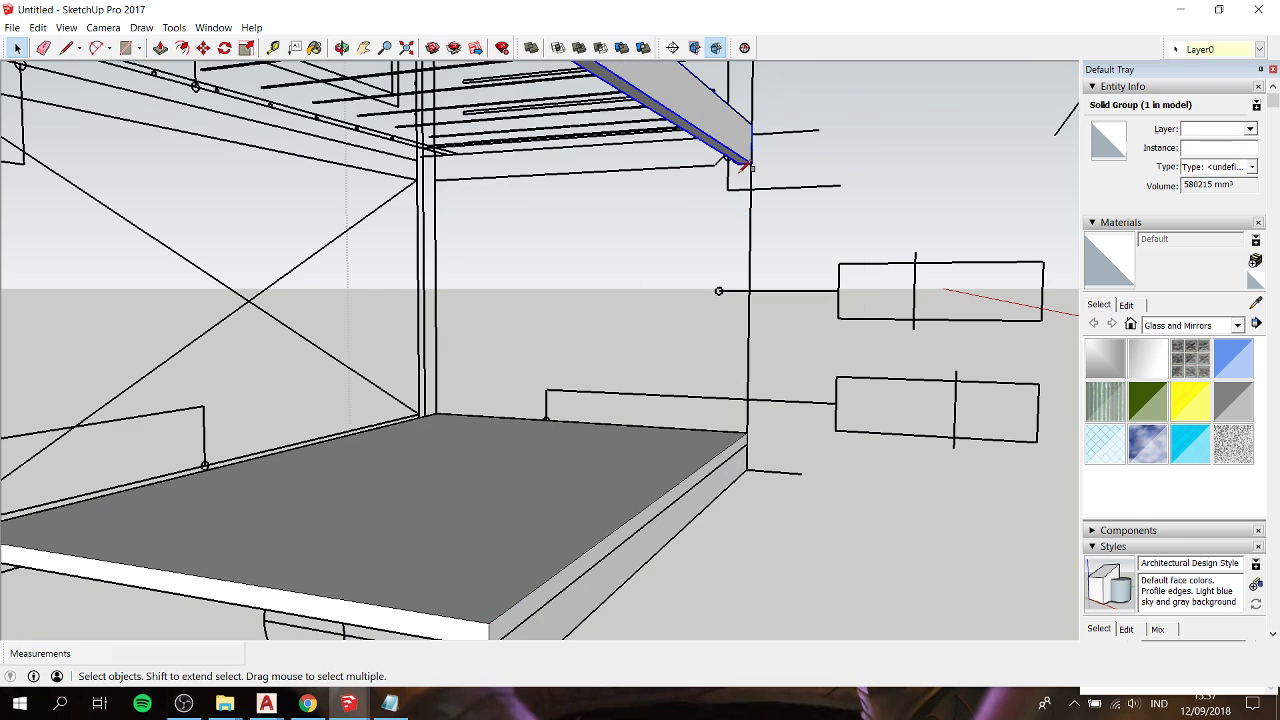
# Step: Draw a panel rectangle alongside the rail
pyautogui.press('r')
pyautogui.moveTo(733, 168); pyautogui.dragTo(860, 165, button='middle')
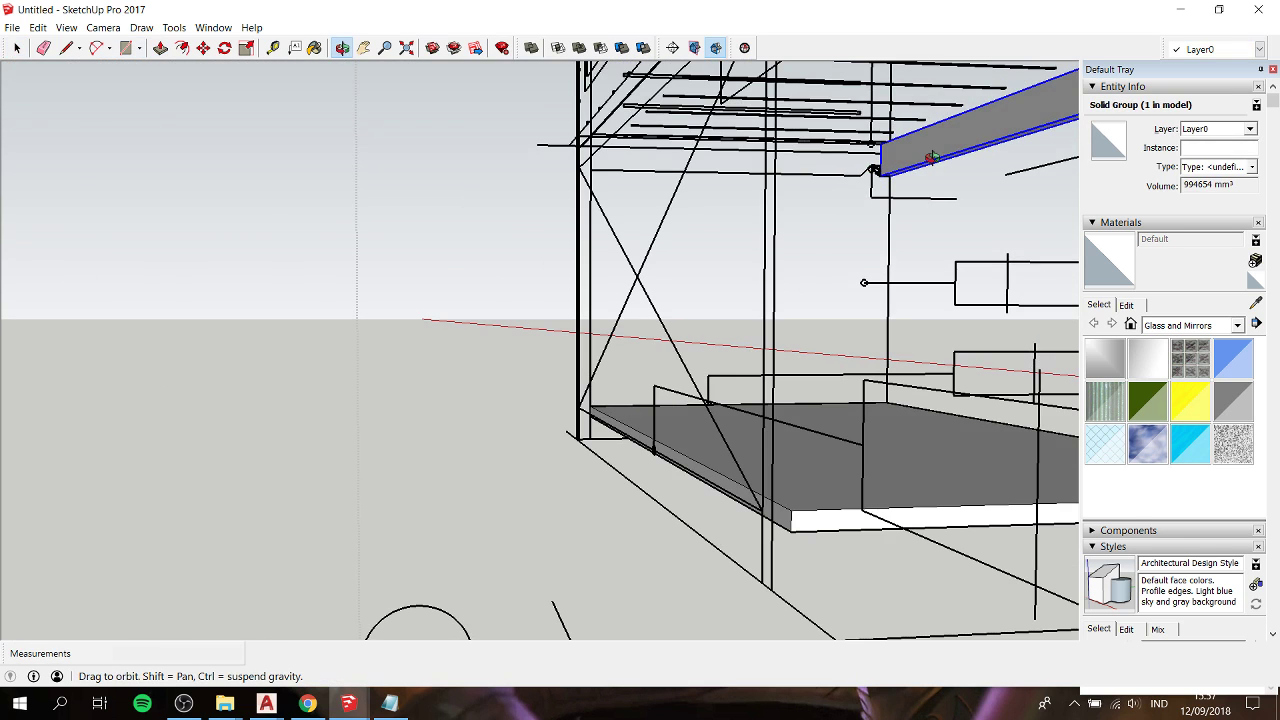
pyautogui.scroll(3, 850, 182)
pyautogui.click(860, 142)
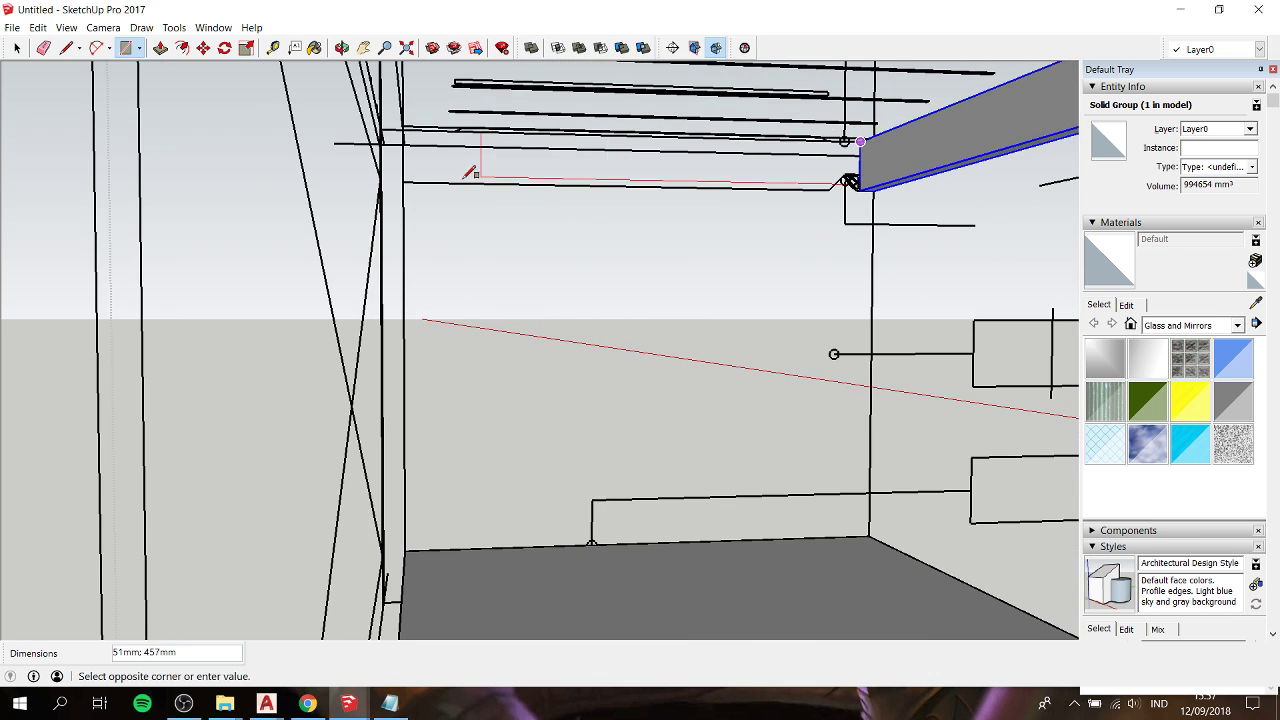
pyautogui.click(406, 182)
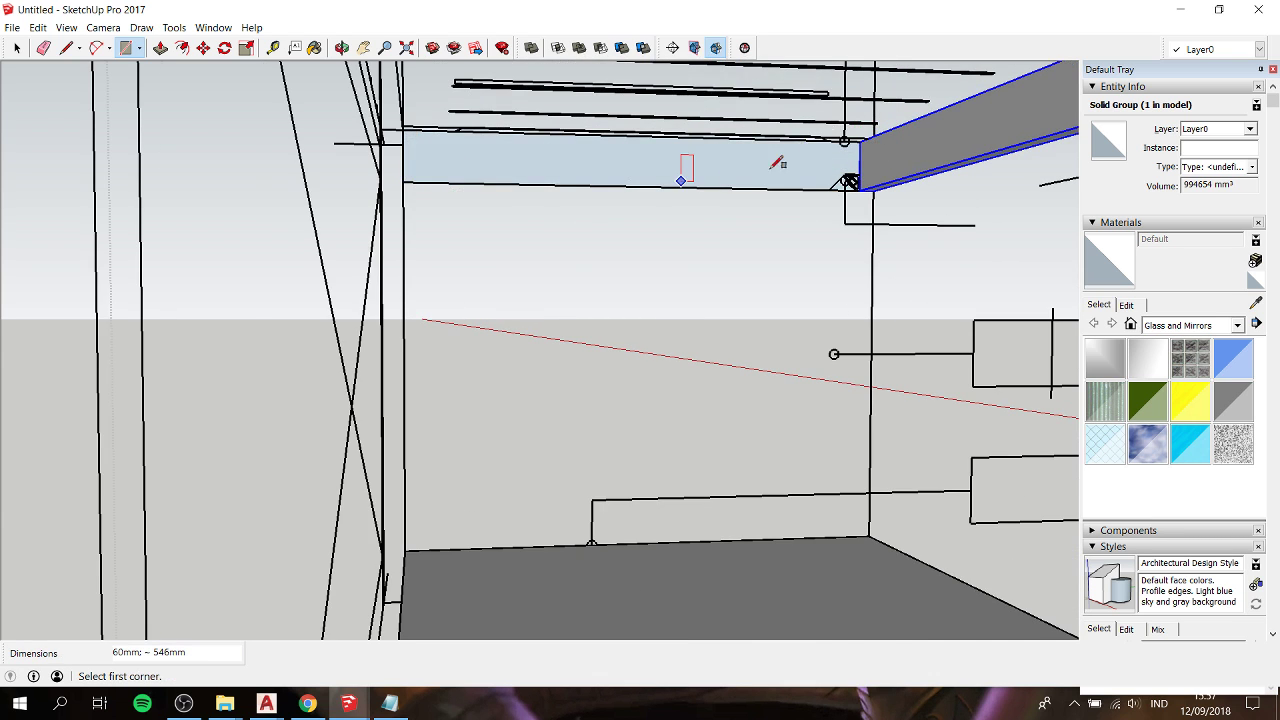
pyautogui.scroll(3, 690, 168)
pyautogui.scroll(1, 840, 150)
# Step: Draw a small triangle at the rail corner and delete its face
pyautogui.press('l')
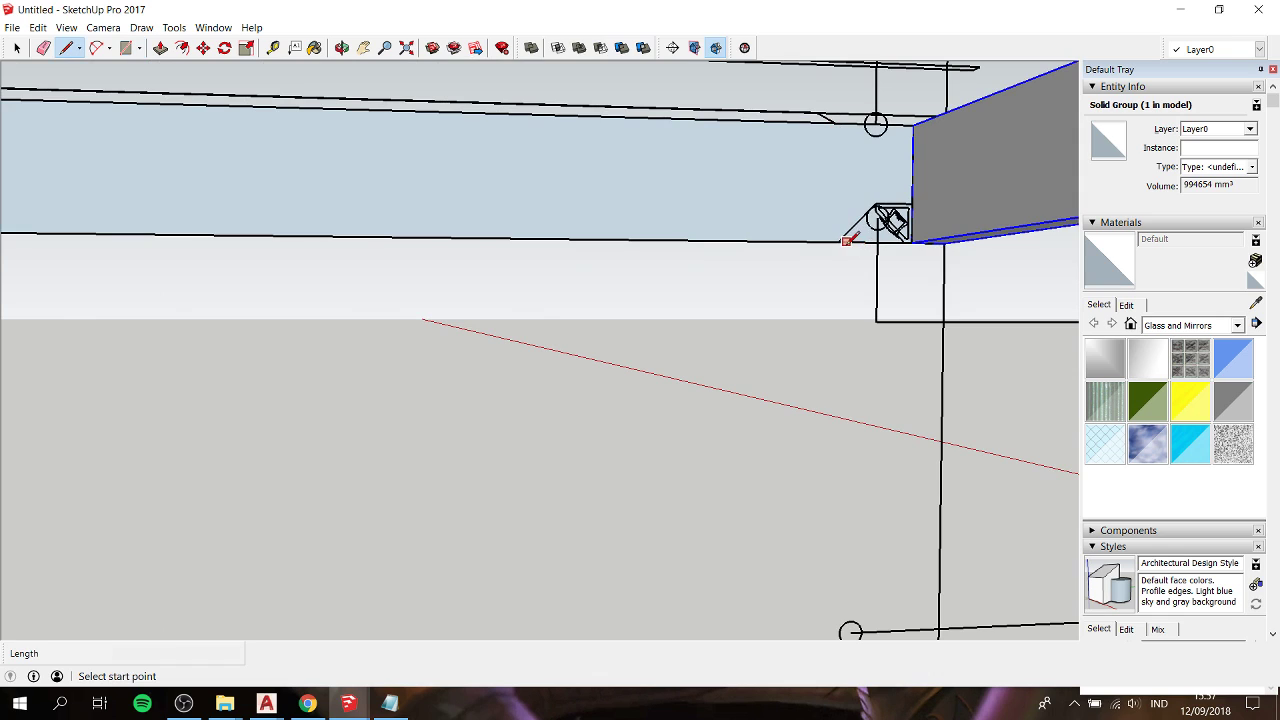
pyautogui.click(838, 241)
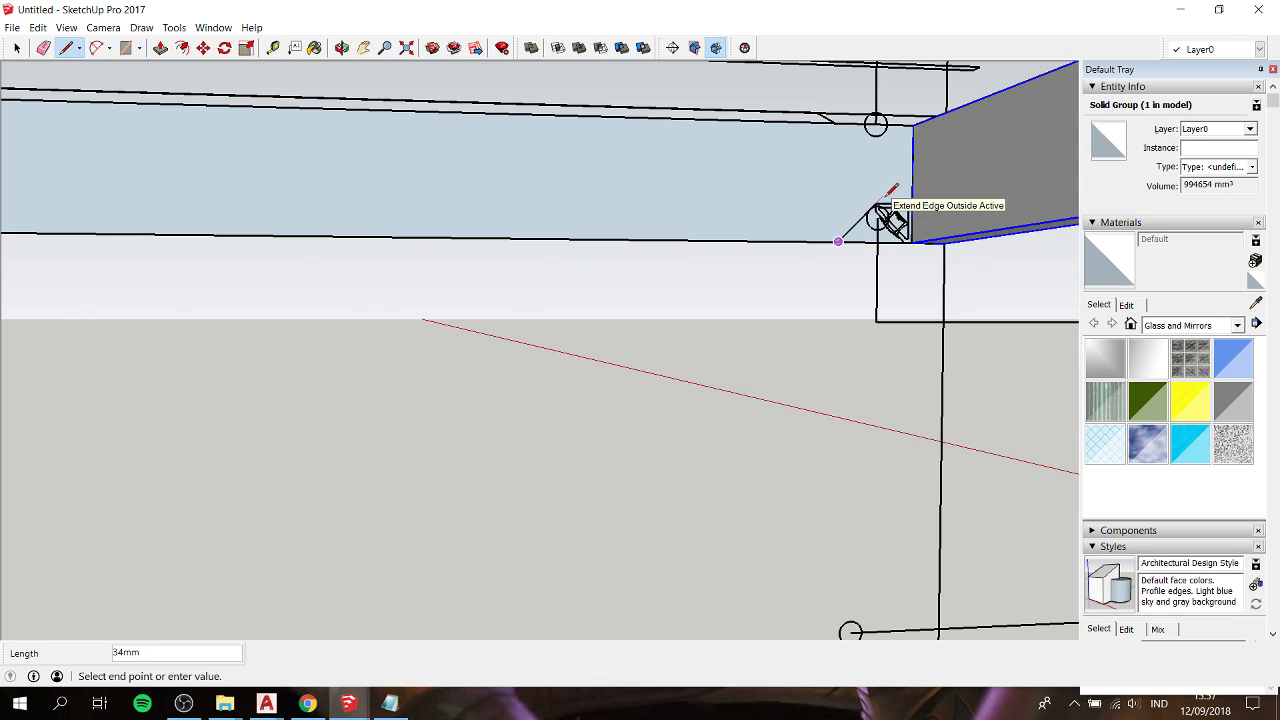
pyautogui.click(875, 204)
pyautogui.click(913, 202)
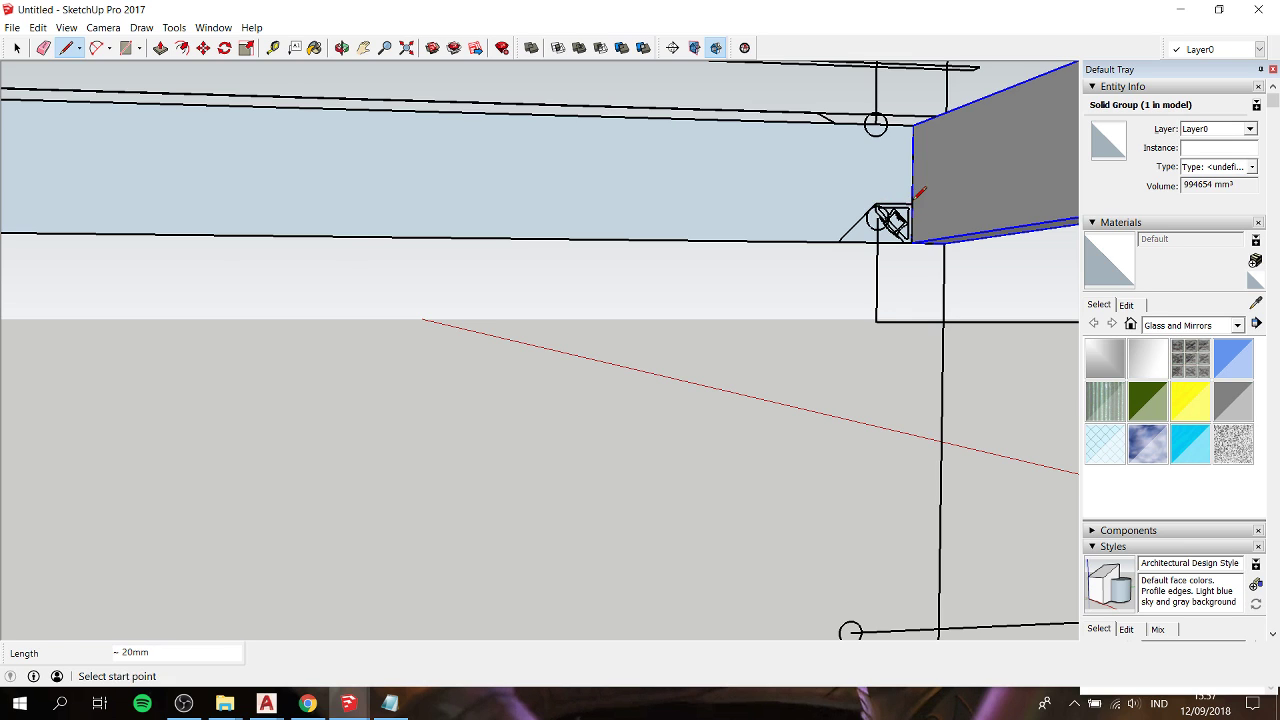
pyautogui.press('space')
pyautogui.click(865, 238)
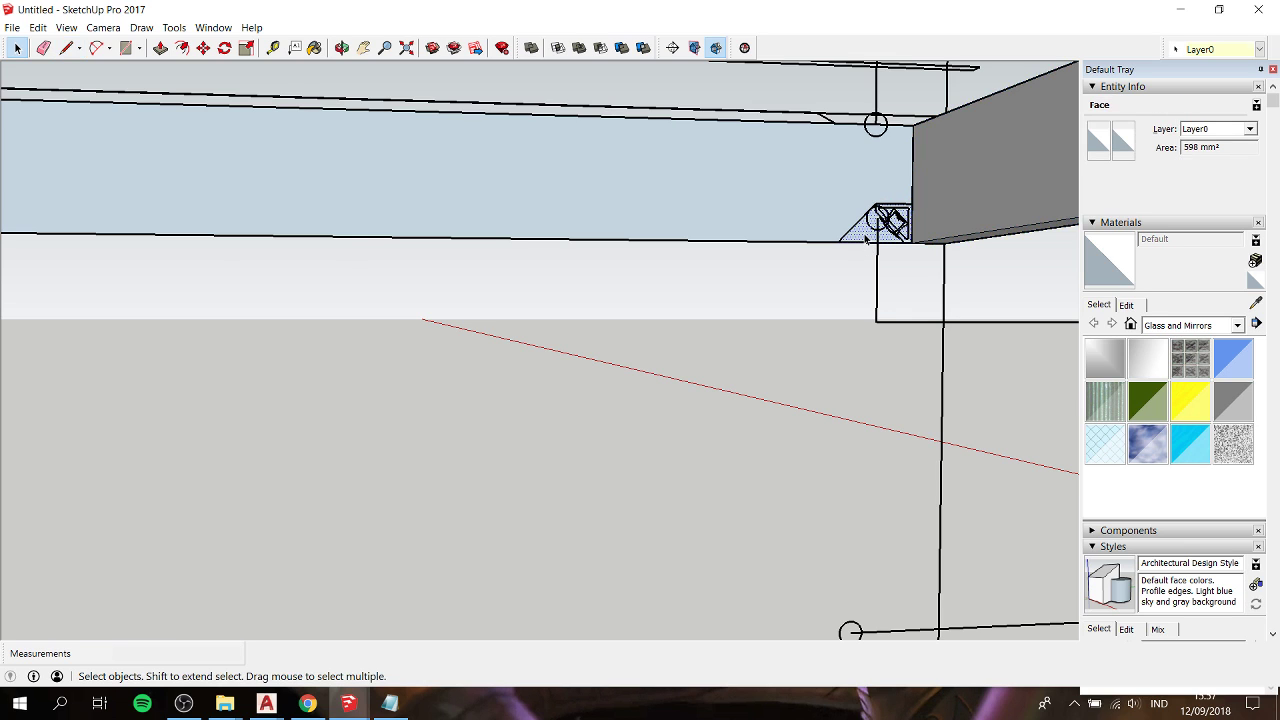
pyautogui.press('Delete')
# Step: Push/pull the panel face 785 mm into a thin board
pyautogui.click(856, 242)
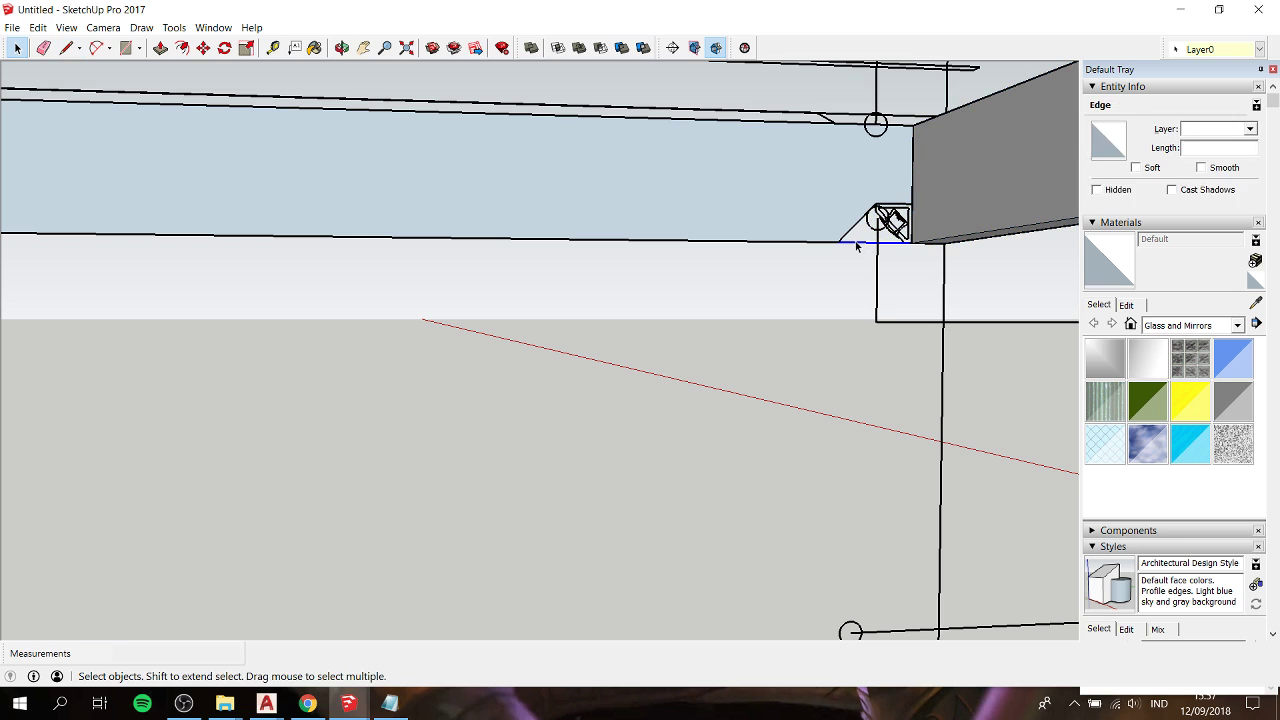
pyautogui.click(804, 173)
pyautogui.scroll(-2, 805, 178)
pyautogui.scroll(-2, 805, 178)
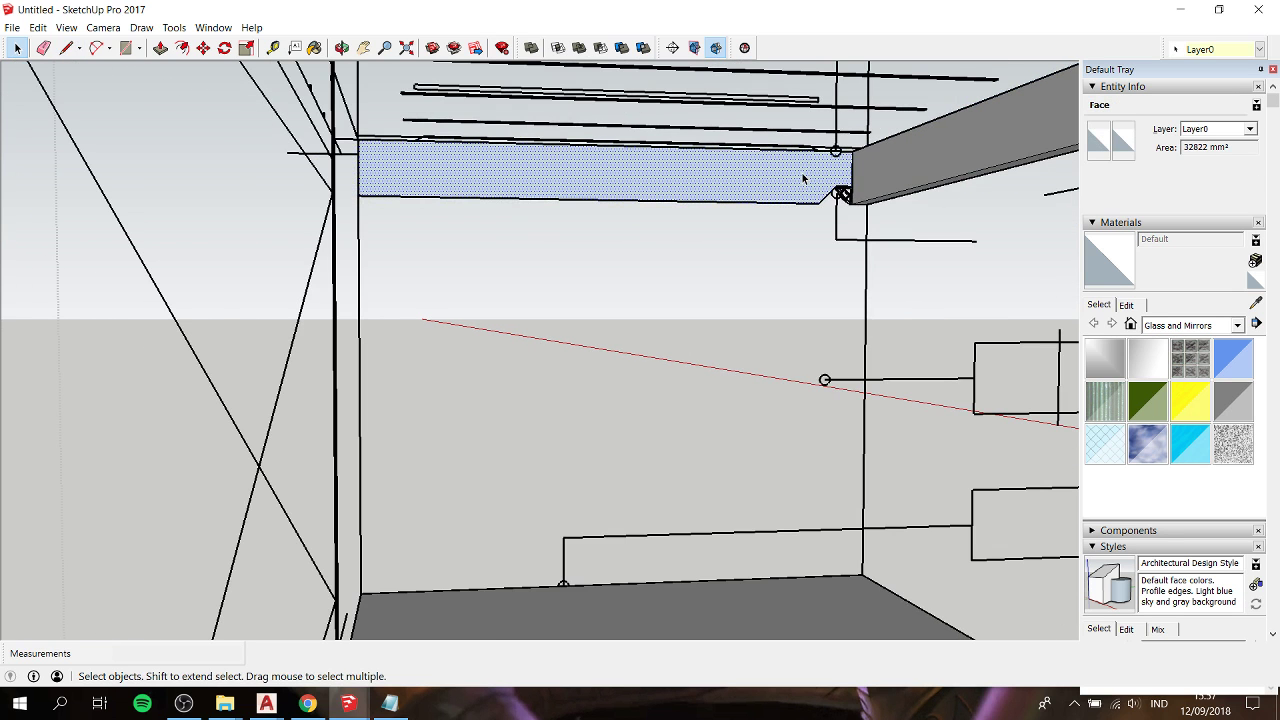
pyautogui.press('p')
pyautogui.scroll(-1, 803, 180)
pyautogui.moveTo(803, 180)
pyautogui.mouseDown(button='middle')
pyautogui.moveTo(582, 207)
pyautogui.moveTo(655, 157)
pyautogui.mouseUp(button='middle')
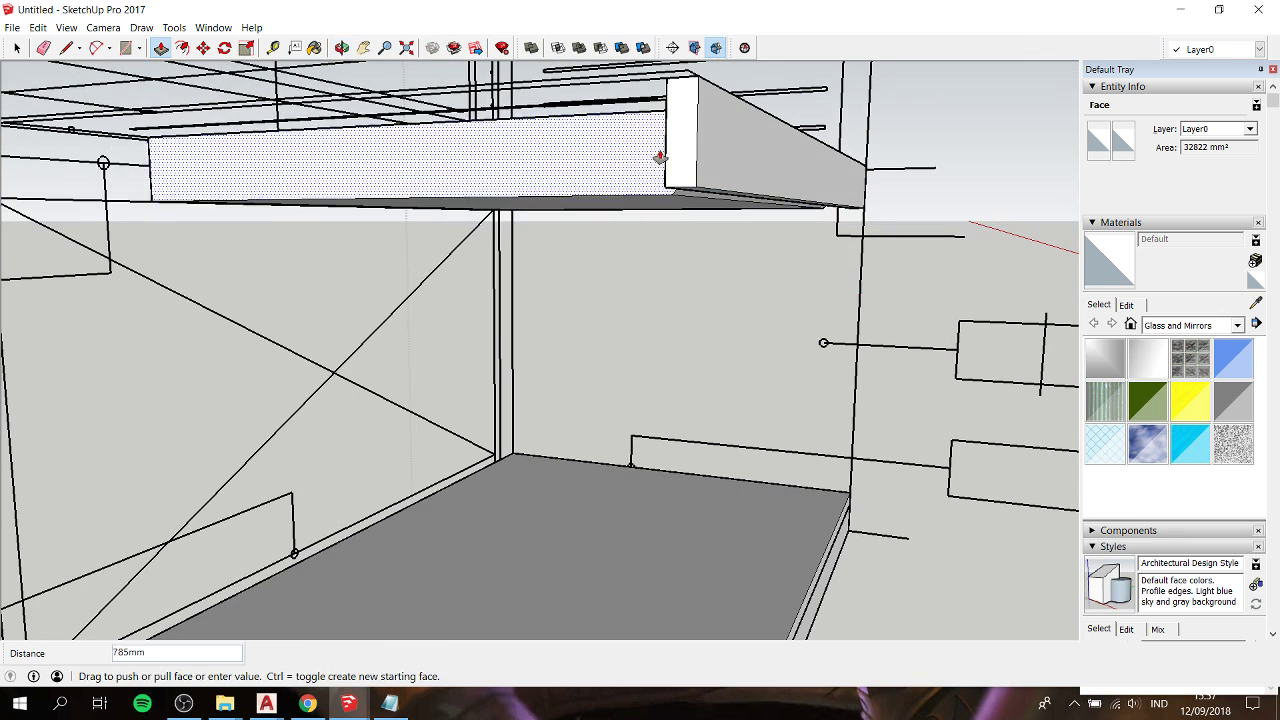
# Step: Make the new board a group
pyautogui.press('space')
pyautogui.tripleClick(634, 148)
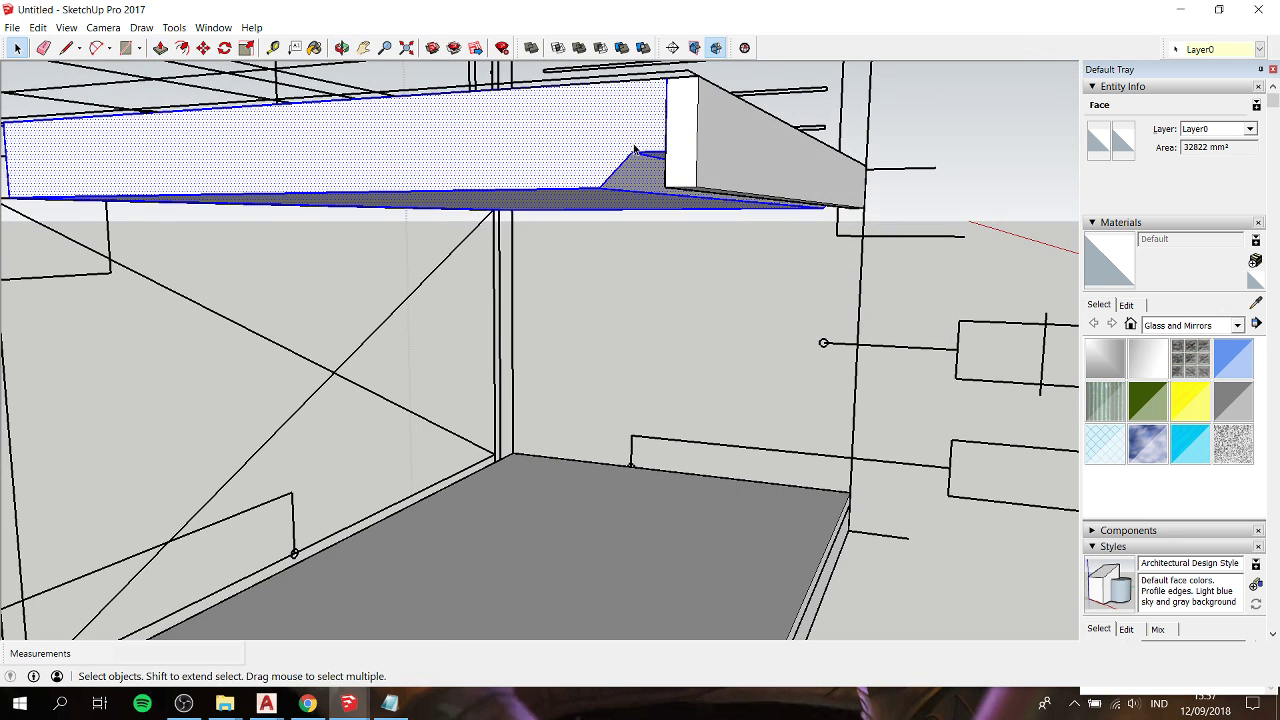
pyautogui.rightClick(634, 148)
pyautogui.click(700, 266)
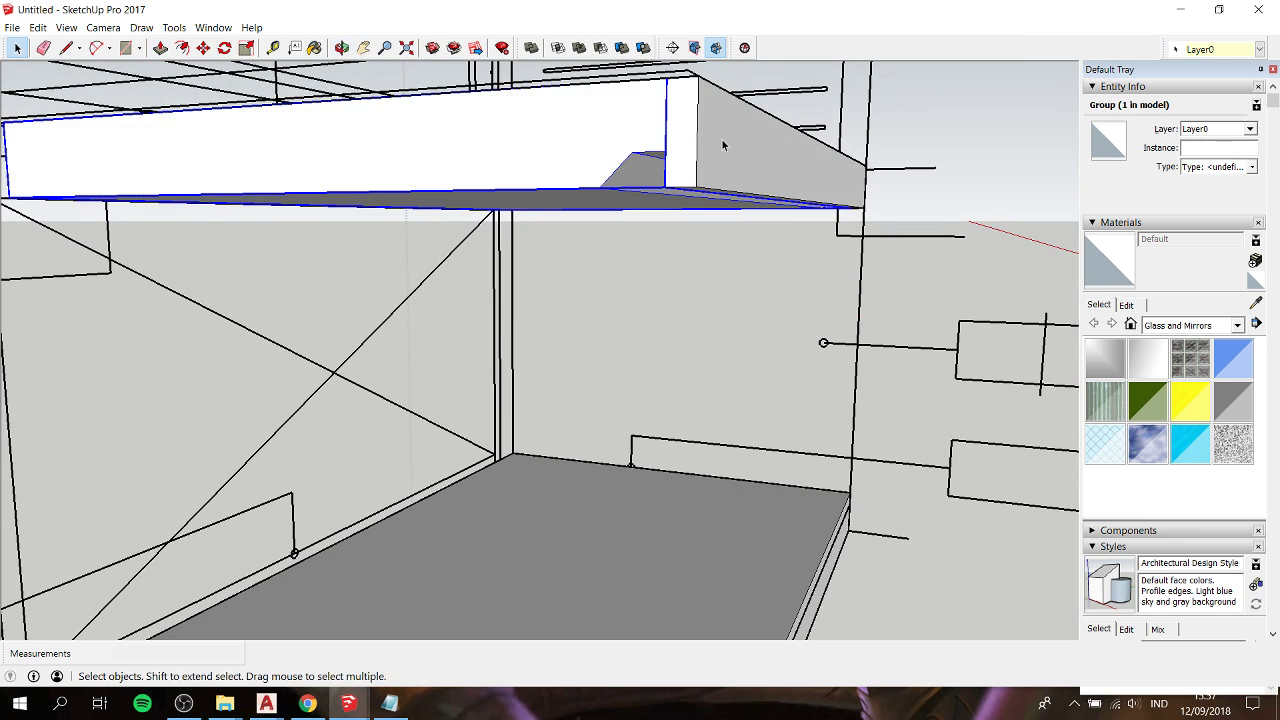
# Step: Combine the board group and the rail group into one group
pyautogui.click(721, 138)
pyautogui.keyDown('shift'); pyautogui.click(566, 128); pyautogui.keyUp('shift')
pyautogui.rightClick(566, 128)
pyautogui.click(640, 269)
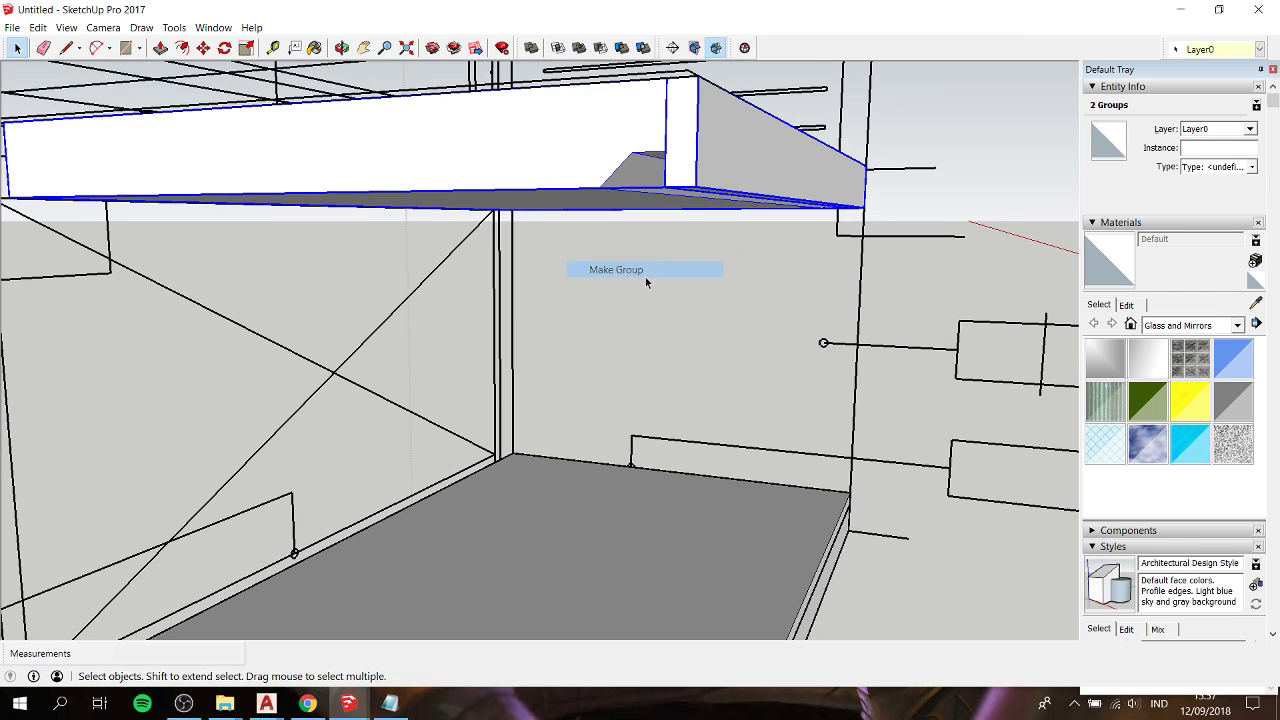
pyautogui.moveTo(722, 215)
pyautogui.keyDown('shift'); pyautogui.mouseDown(button='middle')
pyautogui.moveTo(720, 455)
pyautogui.moveTo(691, 423)
pyautogui.moveTo(581, 528)
pyautogui.mouseUp(button='middle'); pyautogui.keyUp('shift')
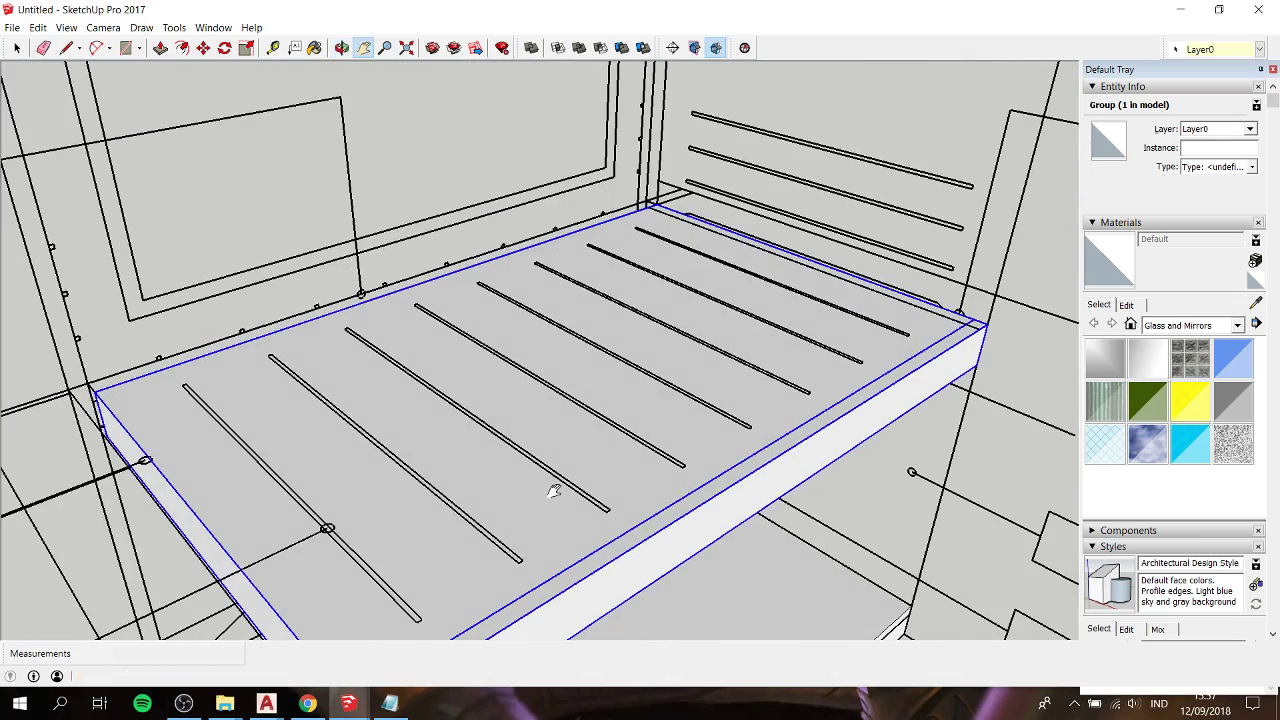
# Step: Make the bottom shelf slab a group
pyautogui.moveTo(551, 486)
pyautogui.mouseDown(button='middle')
pyautogui.moveTo(271, 371)
pyautogui.moveTo(609, 400)
pyautogui.moveTo(623, 437)
pyautogui.moveTo(508, 437)
pyautogui.mouseUp(button='middle')
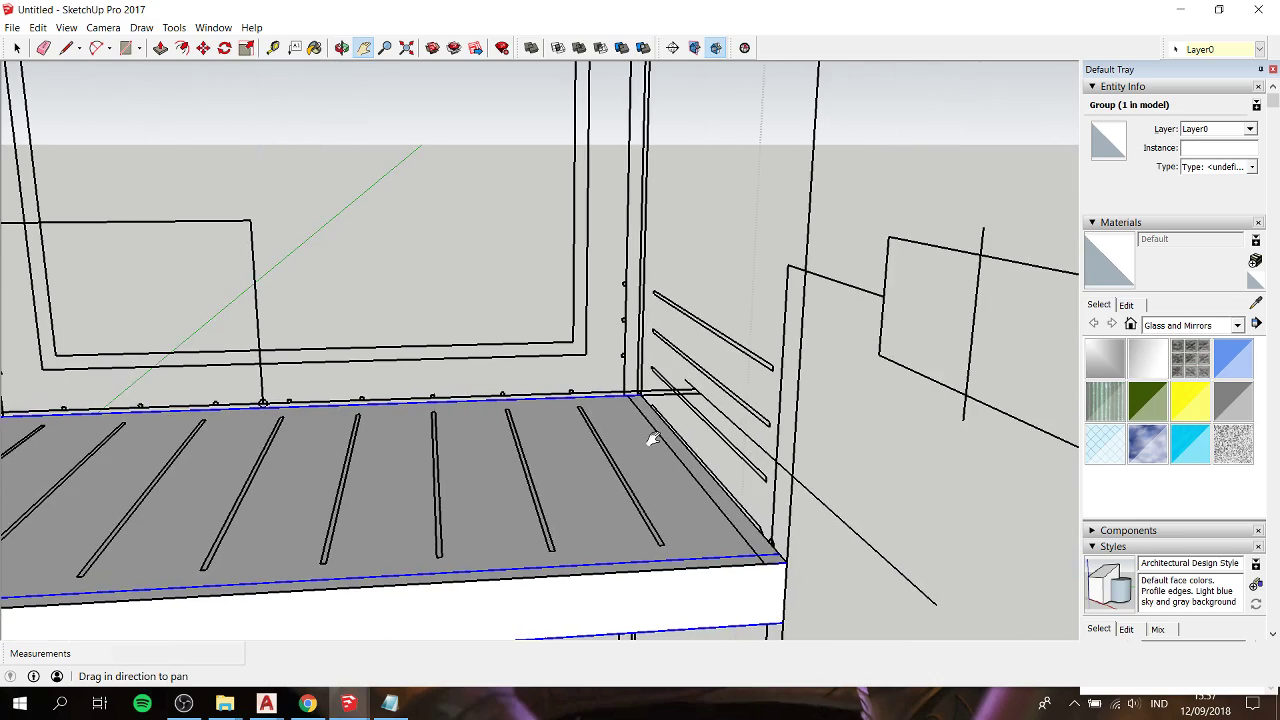
pyautogui.moveTo(651, 437)
pyautogui.mouseDown(button='middle')
pyautogui.moveTo(594, 420)
pyautogui.moveTo(588, 346)
pyautogui.moveTo(566, 363)
pyautogui.moveTo(597, 169)
pyautogui.moveTo(597, 271)
pyautogui.mouseUp(button='middle')
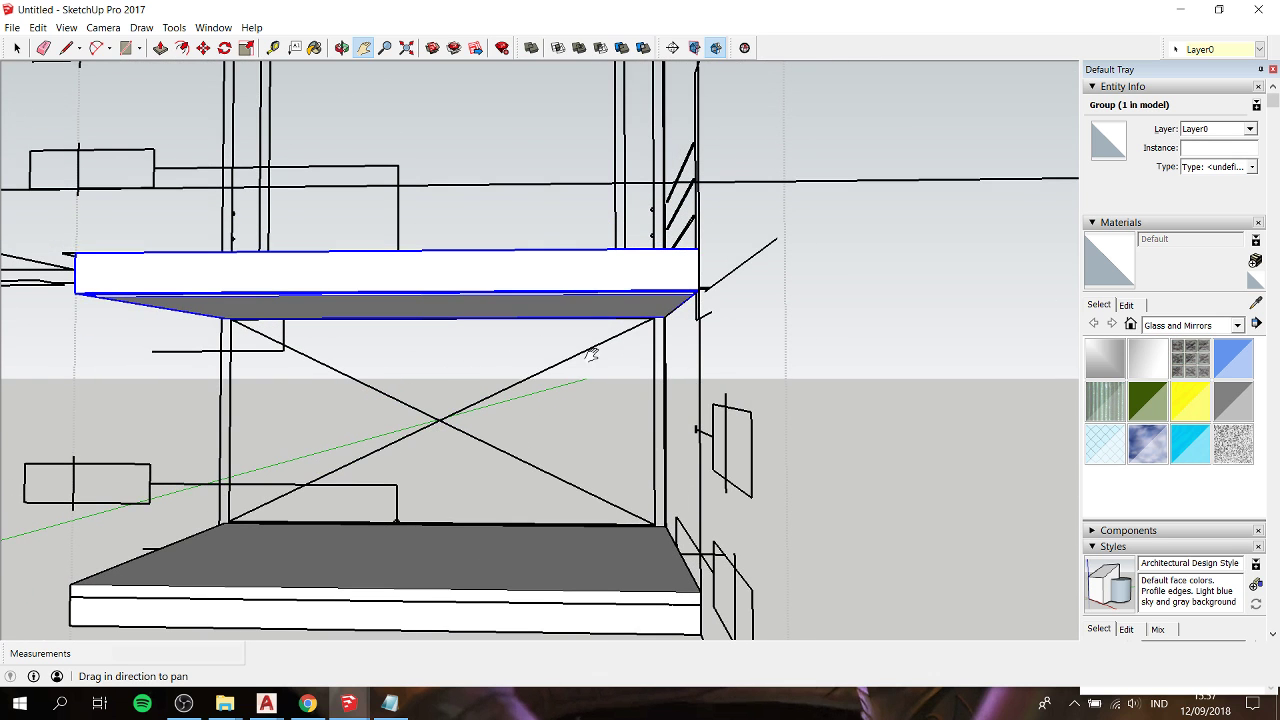
pyautogui.keyDown('shift'); pyautogui.click(591, 560); pyautogui.keyUp('shift')
pyautogui.moveTo(591, 560); pyautogui.dragTo(537, 557, button='middle')
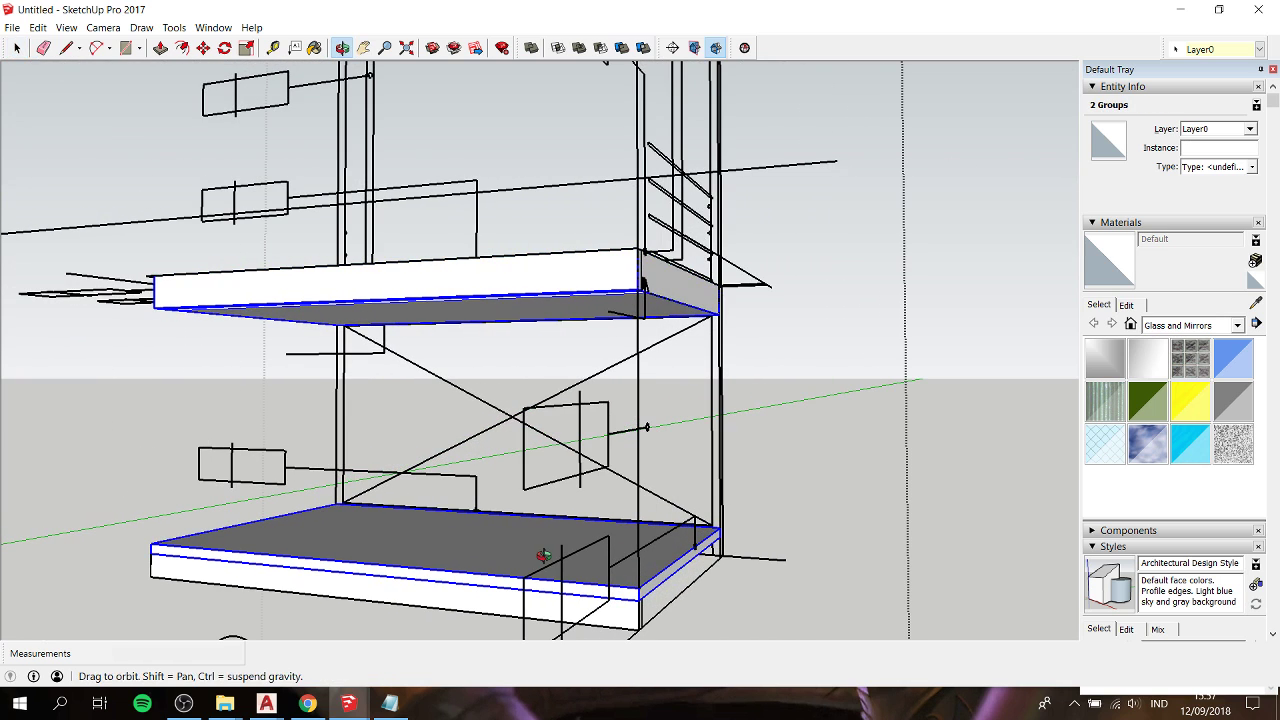
pyautogui.click(440, 595)
pyautogui.rightClick(448, 568)
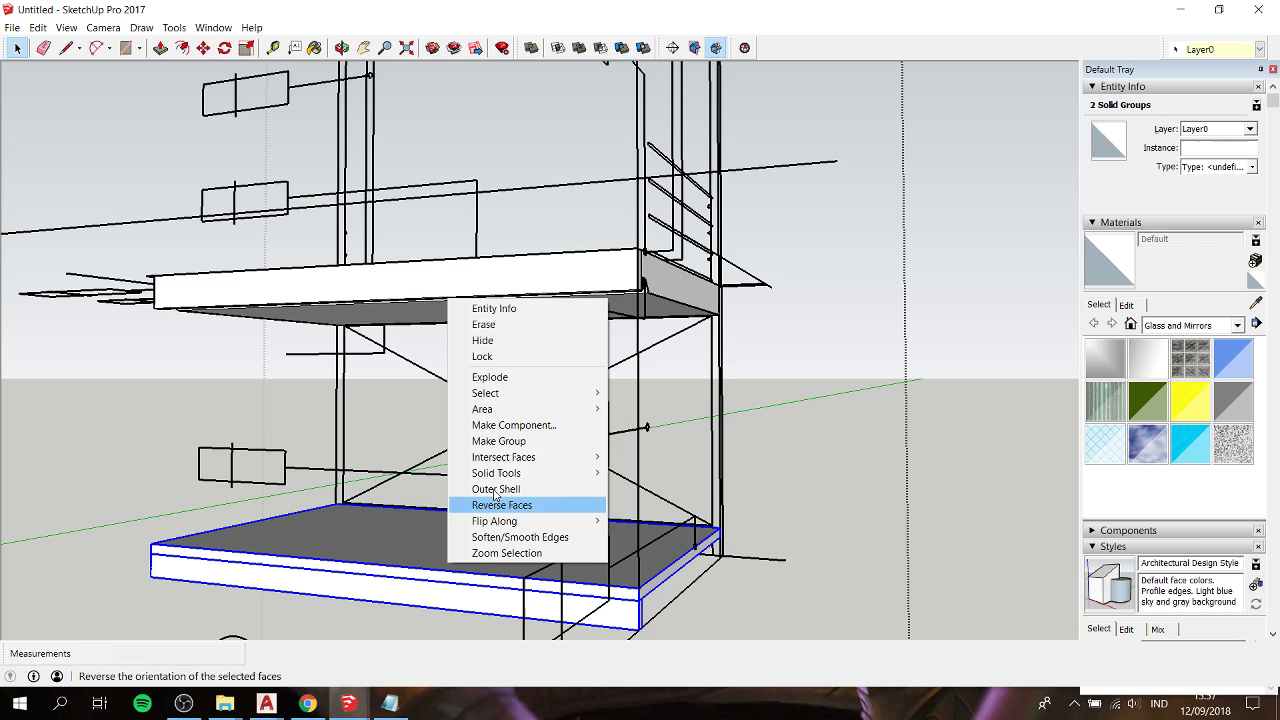
pyautogui.click(500, 441)
# Step: Scale the top and bottom slabs together slightly along the red axis
pyautogui.keyDown('shift'); pyautogui.click(531, 314); pyautogui.keyUp('shift')
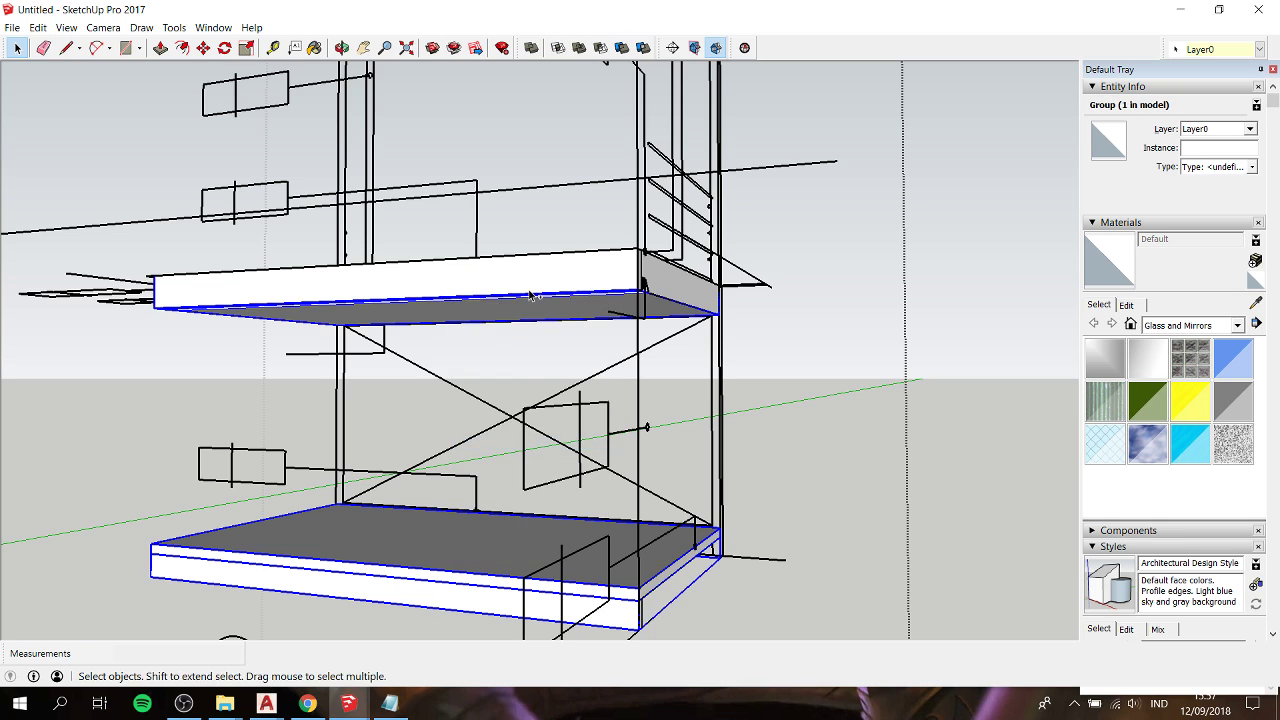
pyautogui.press('s')
pyautogui.click(642, 428)
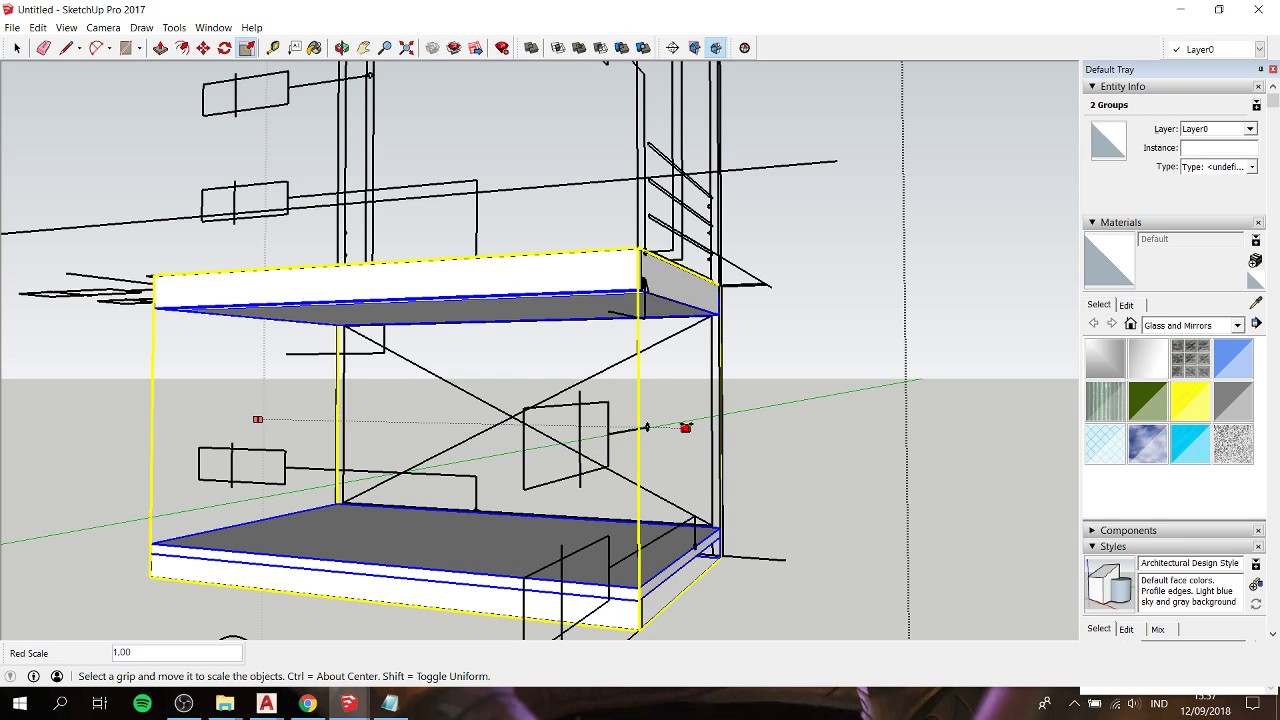
pyautogui.click(712, 422)
pyautogui.press('space')
# Step: Orbit, pan and zoom to look down onto the upper shelf's slatted top board
pyautogui.press('o')
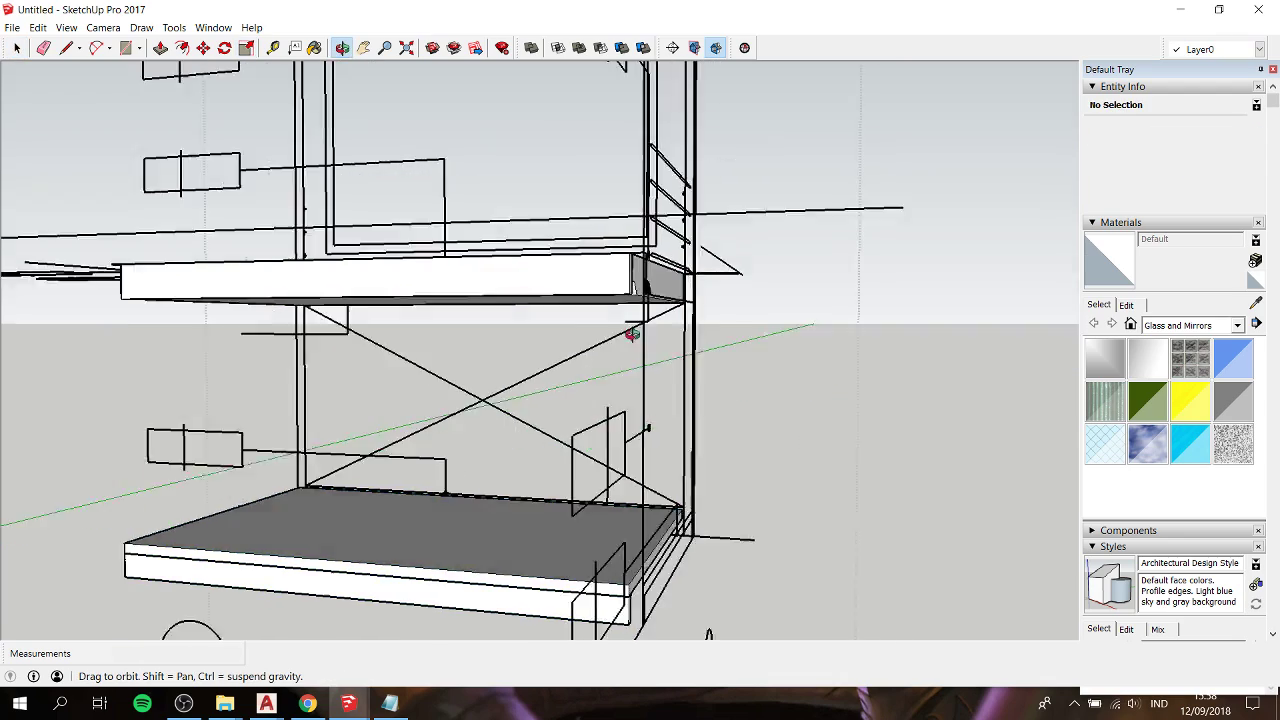
pyautogui.moveTo(634, 331)
pyautogui.mouseDown()
pyautogui.moveTo(714, 443)
pyautogui.moveTo(596, 316)
pyautogui.mouseUp()
pyautogui.press('space')
pyautogui.press('h')
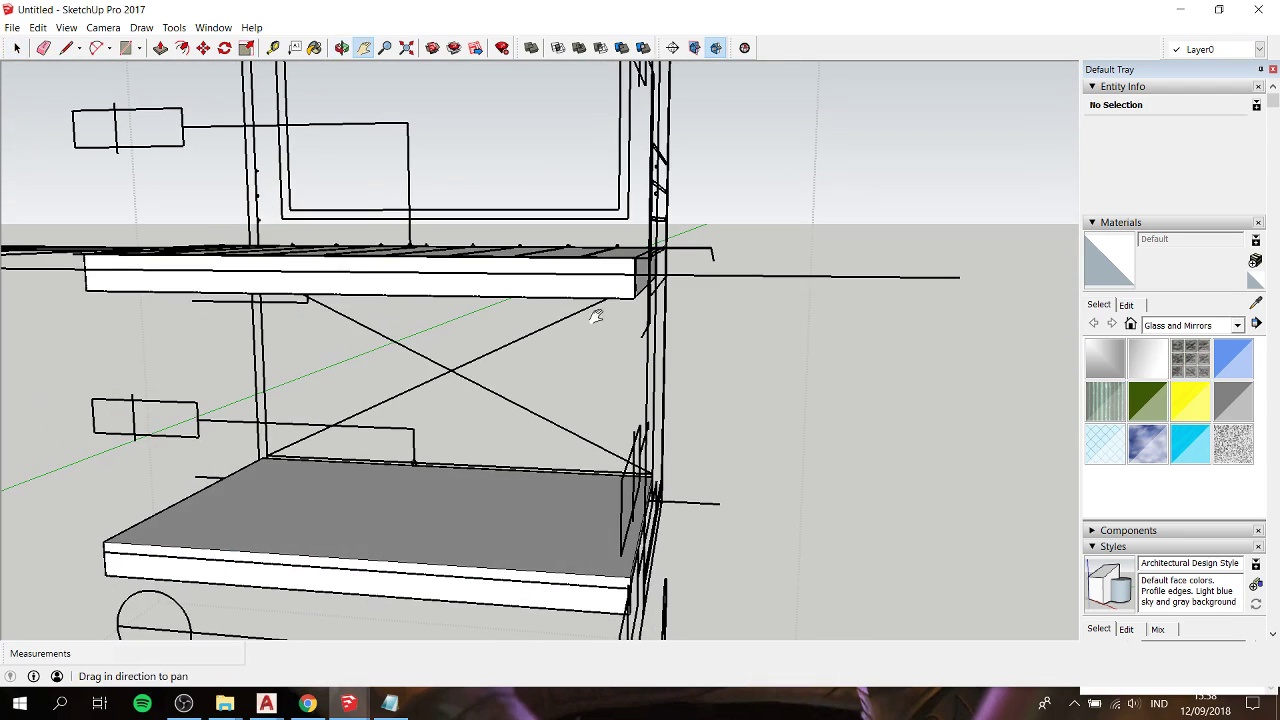
pyautogui.moveTo(471, 293); pyautogui.dragTo(698, 383)
pyautogui.moveTo(546, 340); pyautogui.dragTo(609, 500, button='middle')
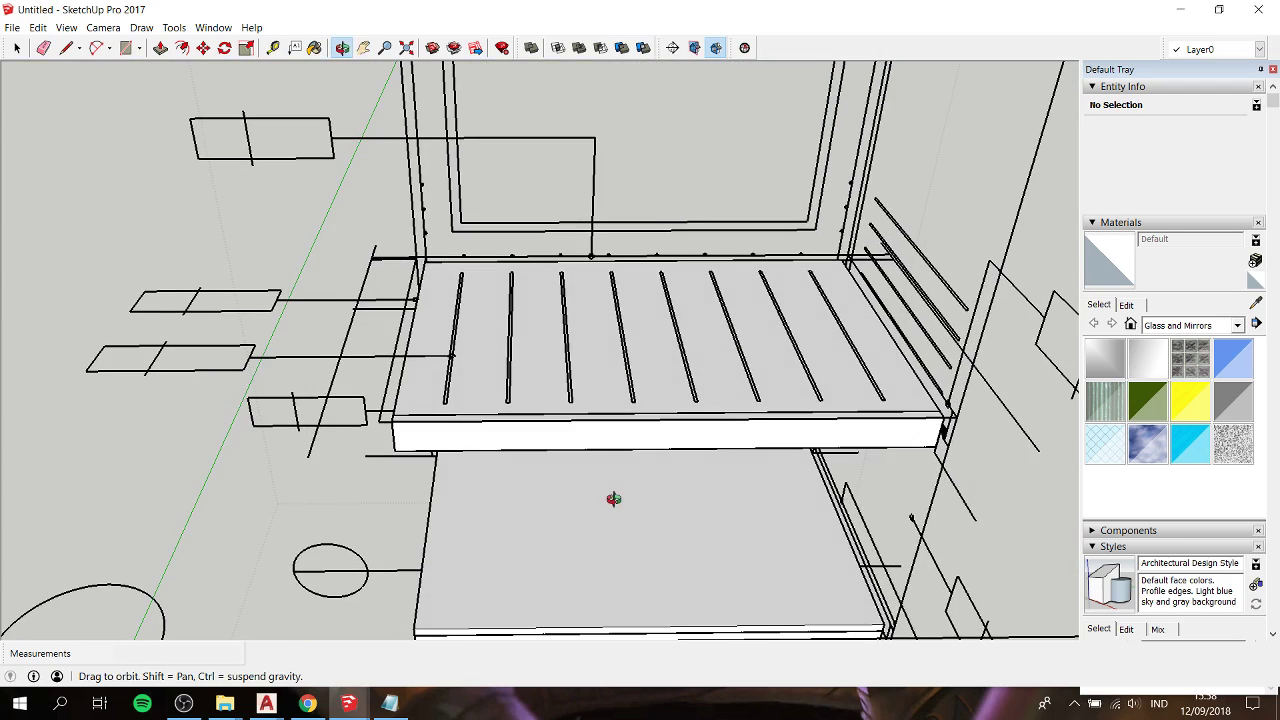
pyautogui.scroll(2, 417, 292)
pyautogui.scroll(1, 440, 276)
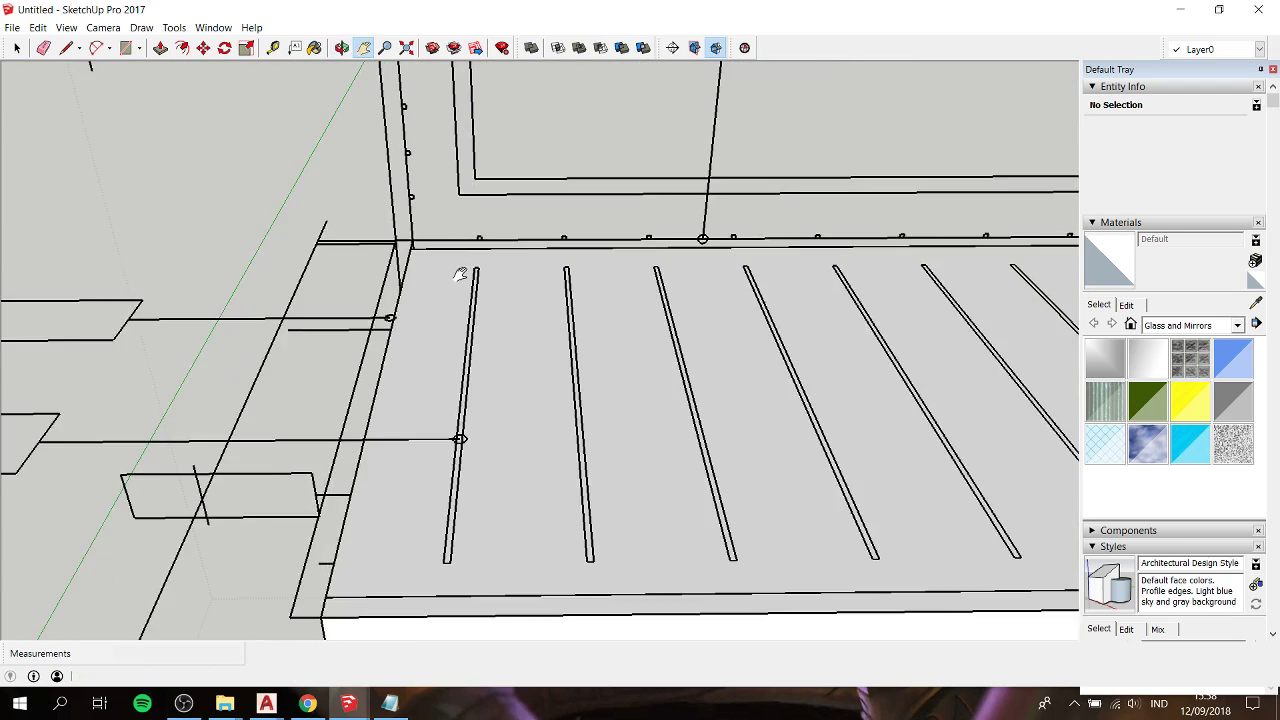
pyautogui.scroll(2, 465, 268)
pyautogui.scroll(1, 490, 262)
pyautogui.scroll(1, 499, 262)
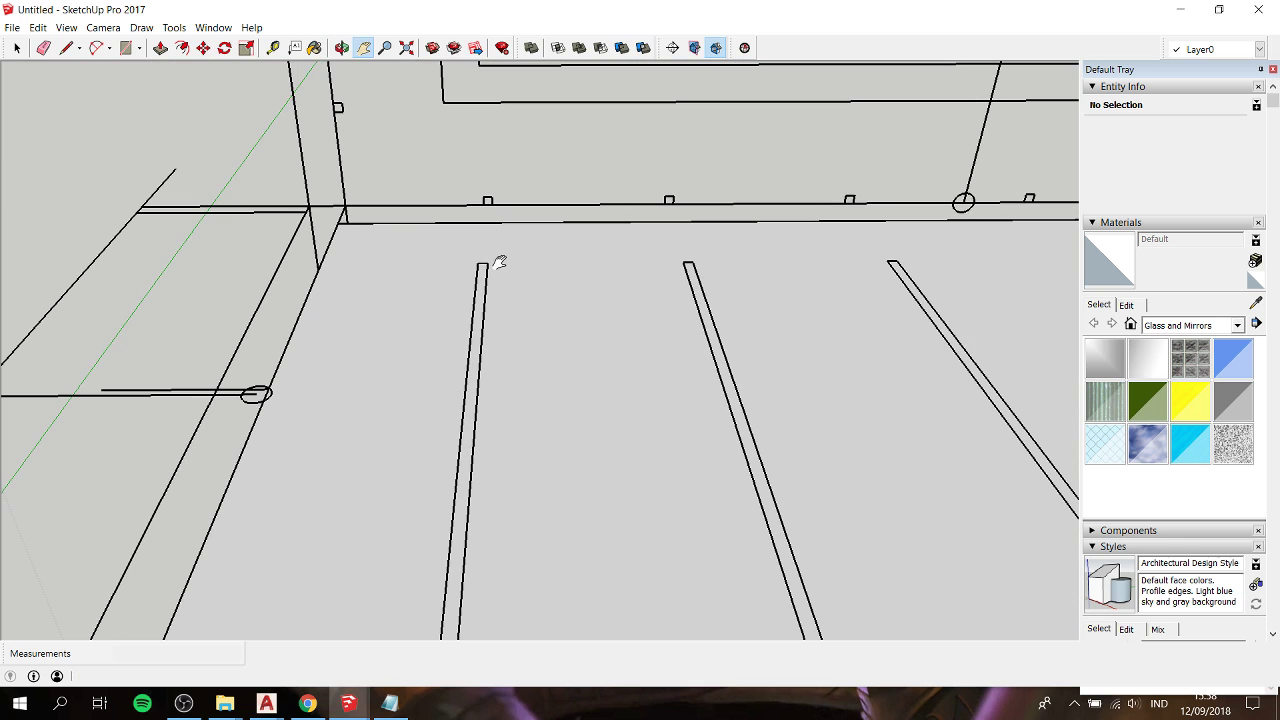
# Step: Draw a narrow rectangle of about 475 mm over the first slat slot
pyautogui.press('r')
pyautogui.click(478, 261)
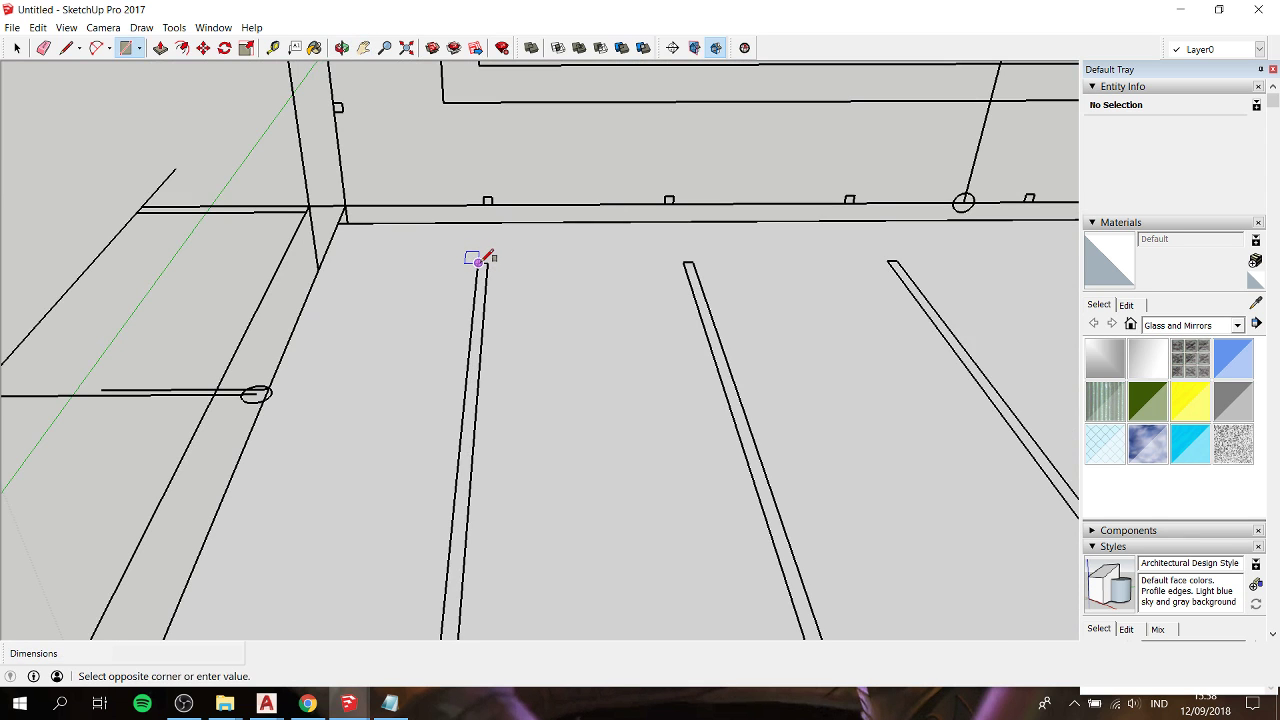
pyautogui.scroll(-2, 479, 258)
pyautogui.scroll(2, 486, 426)
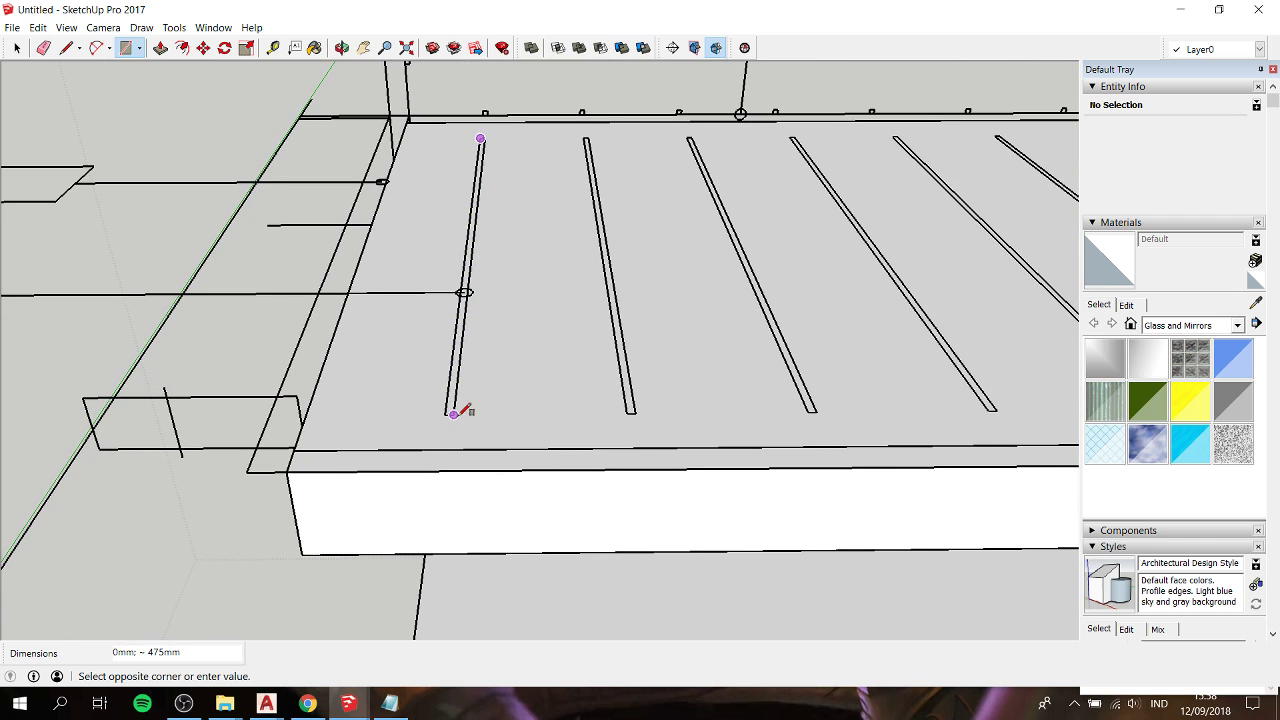
pyautogui.scroll(1, 456, 412)
pyautogui.scroll(2, 456, 412)
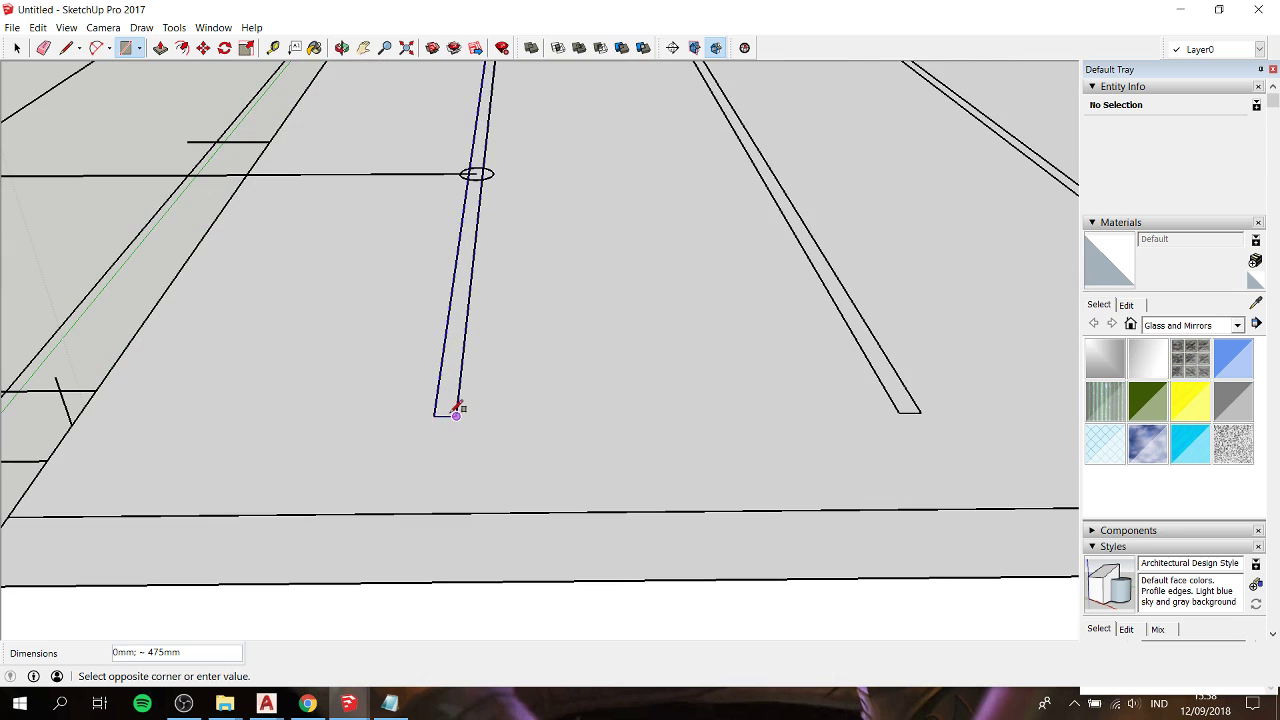
pyautogui.click(456, 412)
pyautogui.scroll(-3, 462, 410)
pyautogui.keyDown('shift'); pyautogui.moveTo(466, 408); pyautogui.dragTo(530, 277, button='middle'); pyautogui.keyUp('shift')
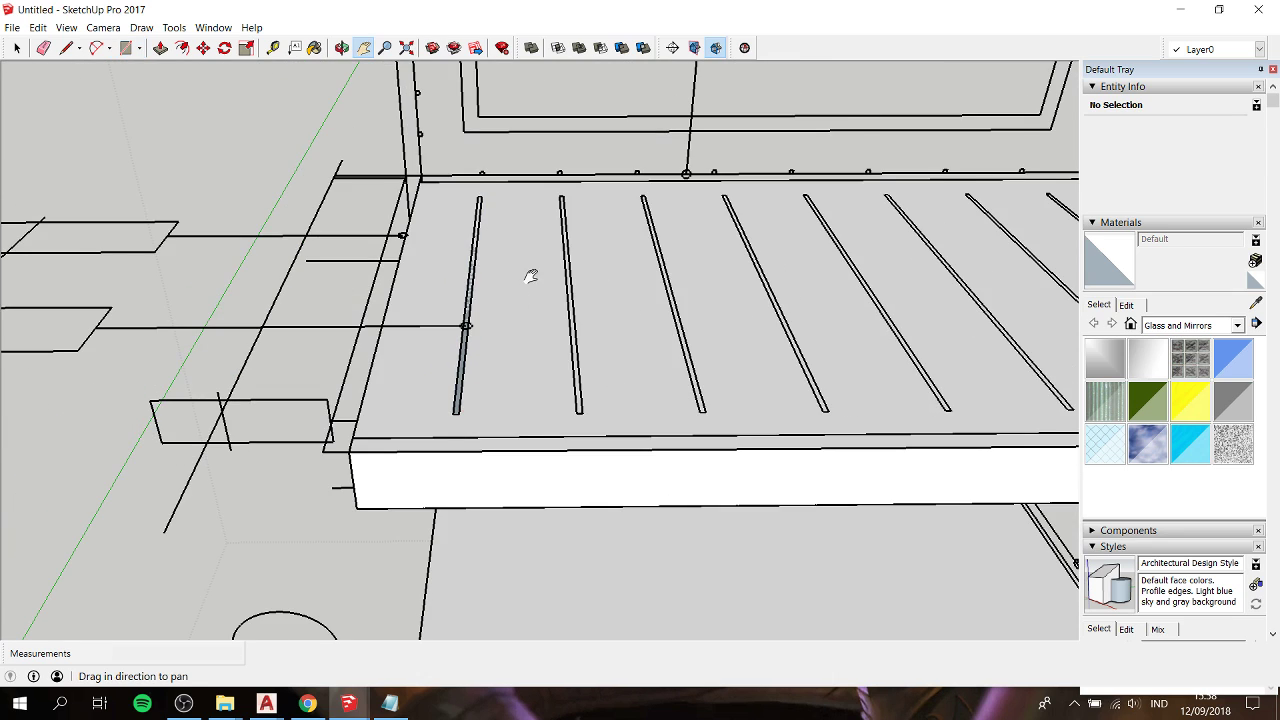
pyautogui.scroll(2, 477, 366)
pyautogui.scroll(2, 465, 343)
# Step: Extrude the first slat face into a bar and make it a solid group of 11875 mm³
pyautogui.press('p')
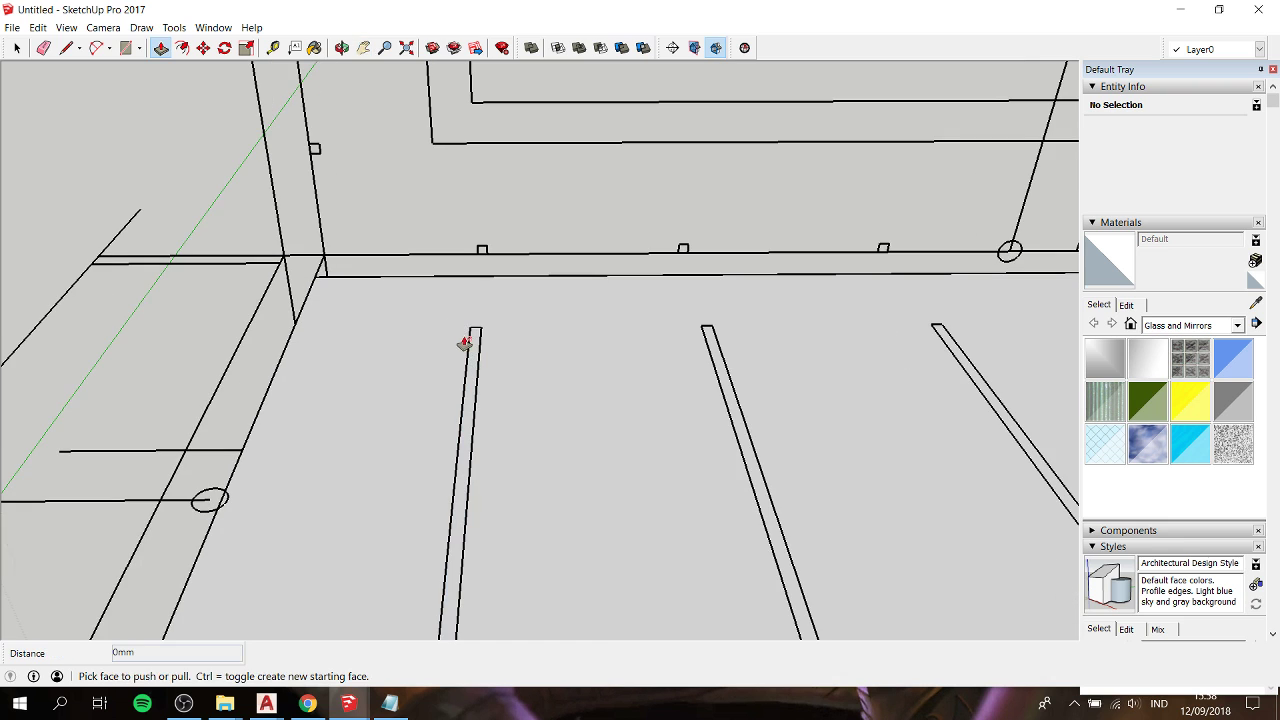
pyautogui.click(471, 334)
pyautogui.press('space')
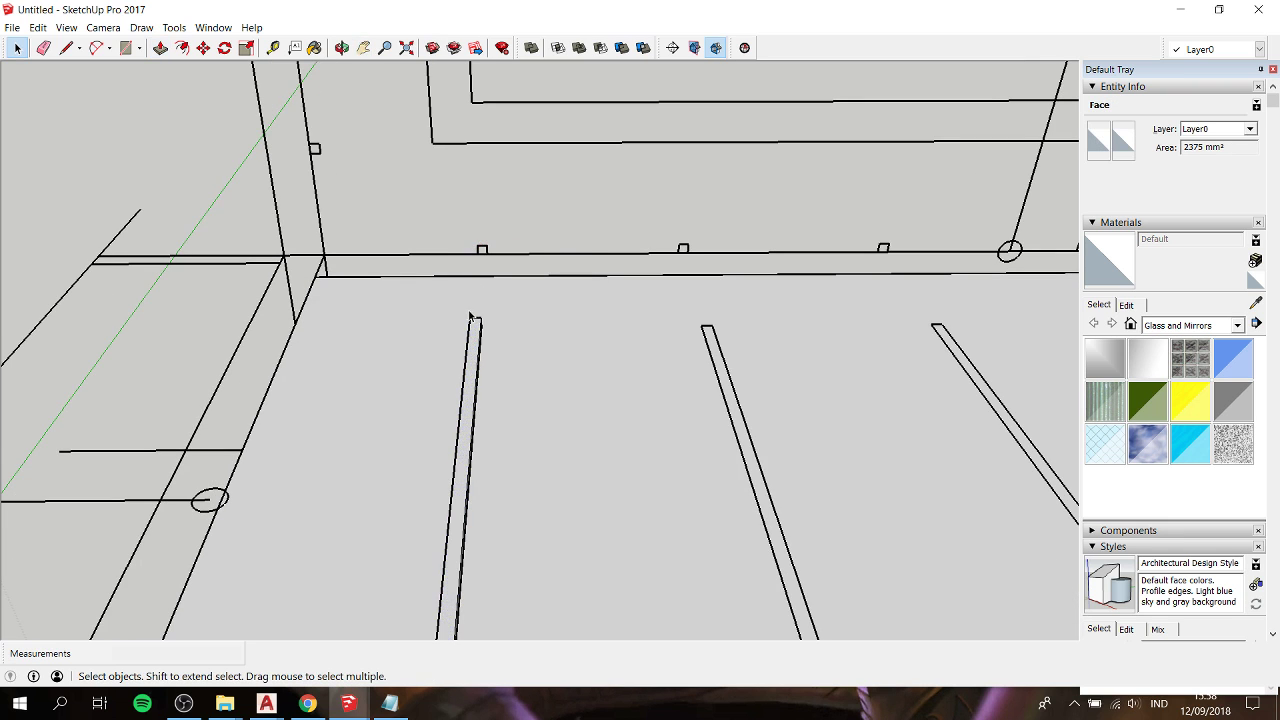
pyautogui.tripleClick(474, 330)
pyautogui.rightClick(478, 335)
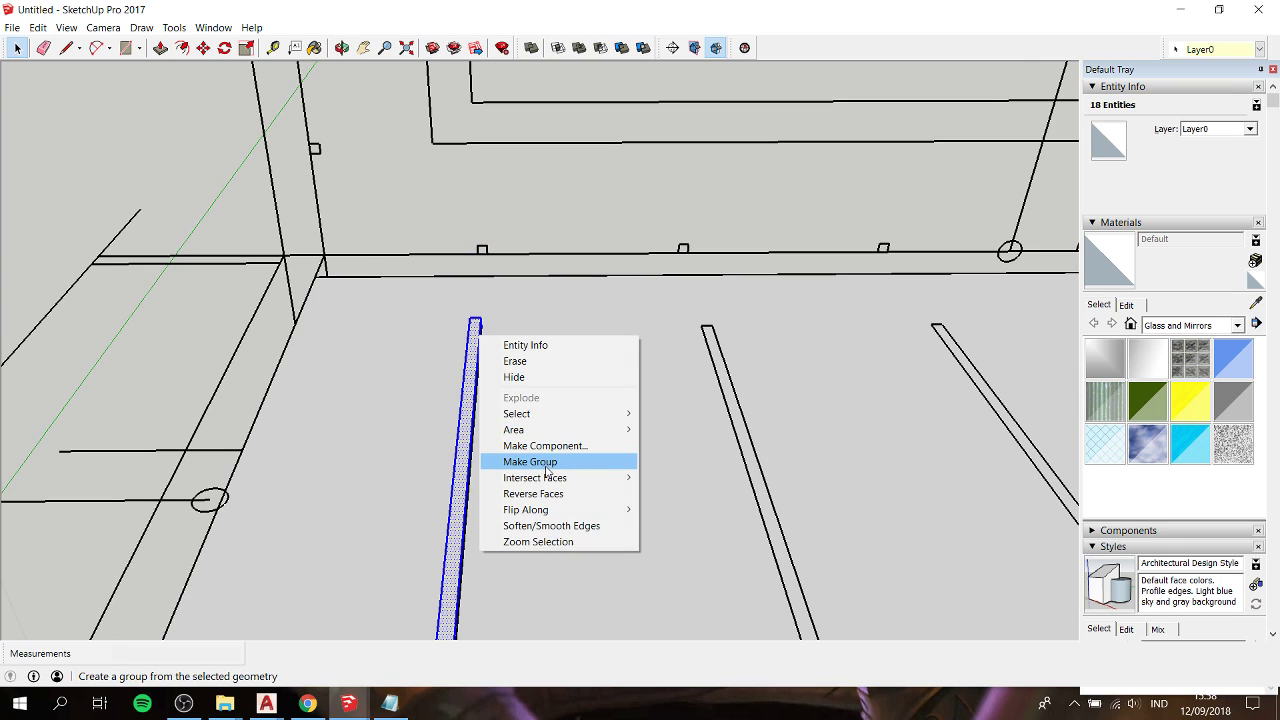
pyautogui.click(547, 462)
# Step: Open the grouped bar's component options, then bring the Notepad tutorial notes to the front
pyautogui.rightClick(474, 381)
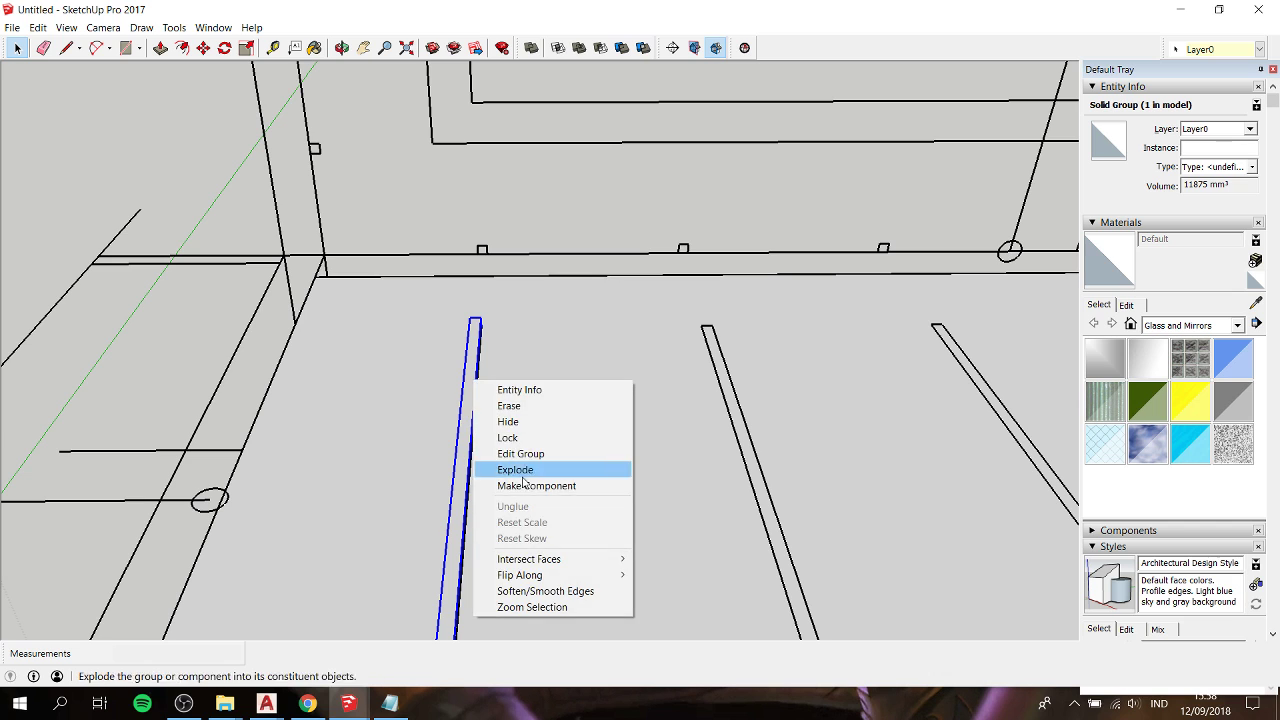
pyautogui.click(524, 485)
pyautogui.click(677, 466)
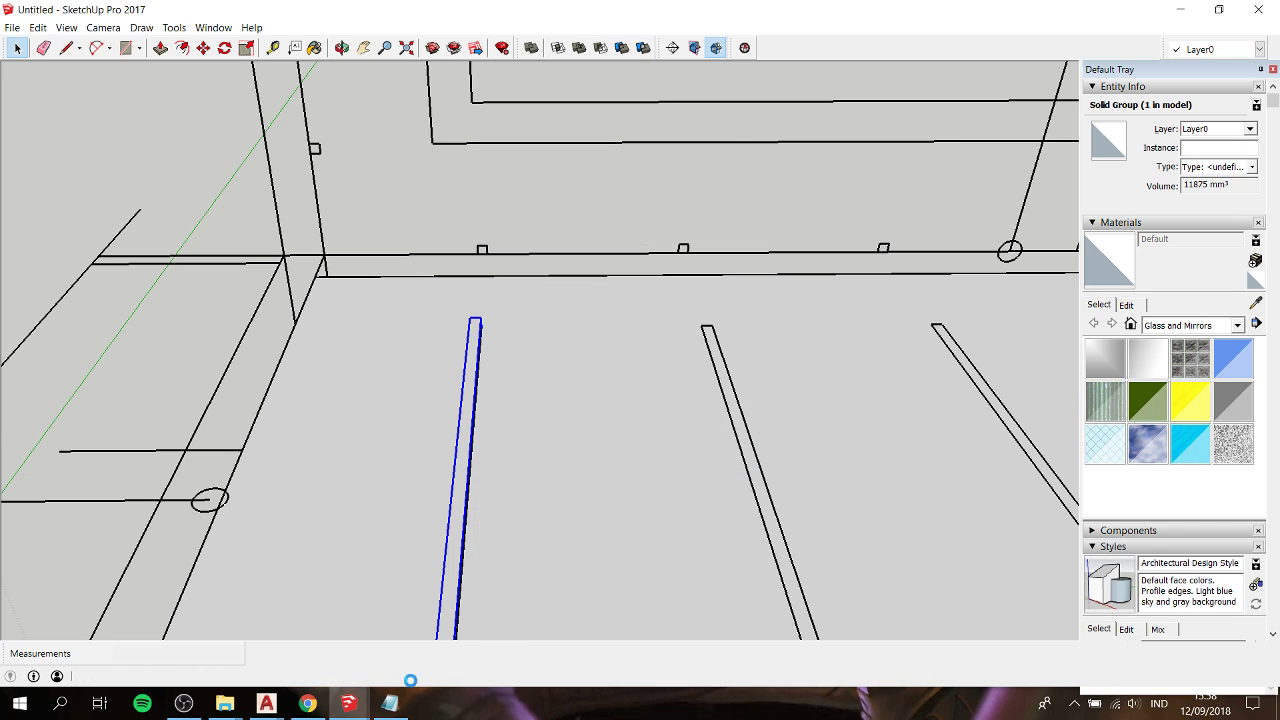
pyautogui.click(389, 703)
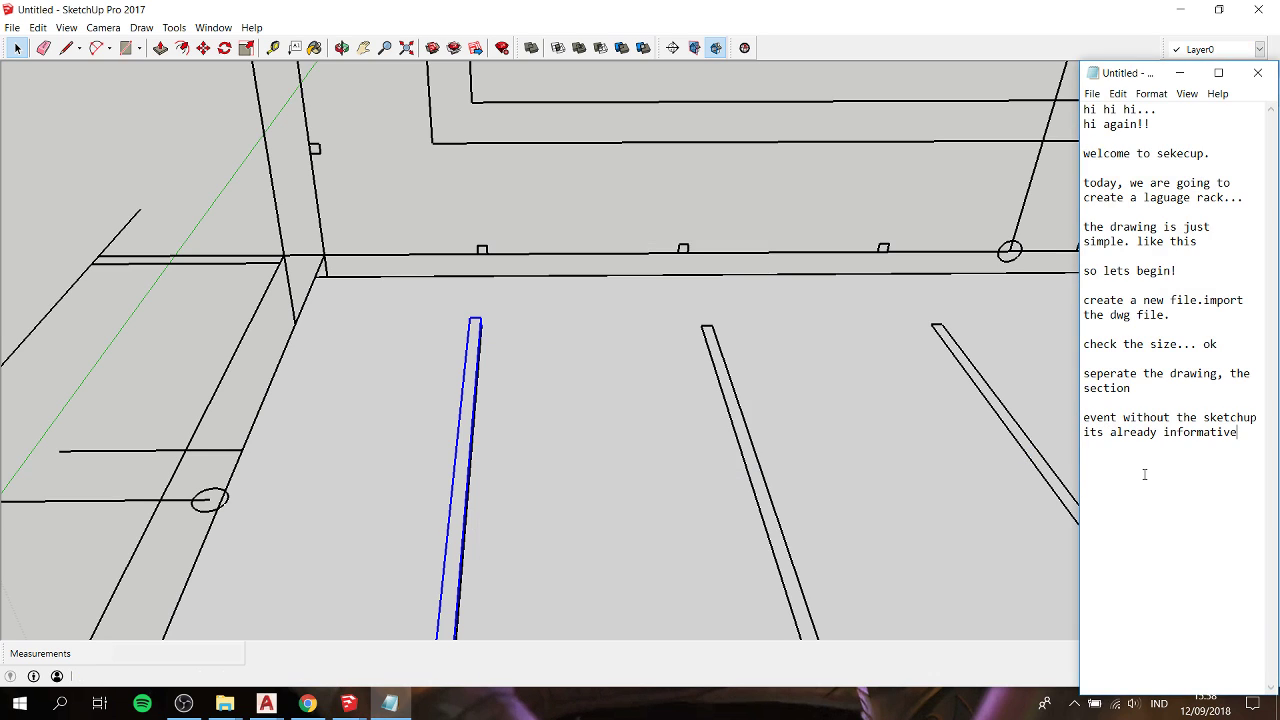
# Step: Type the question 'do you know why there's a grill on top of this object ?' in Notepad
pyautogui.write("do you know why there's a")
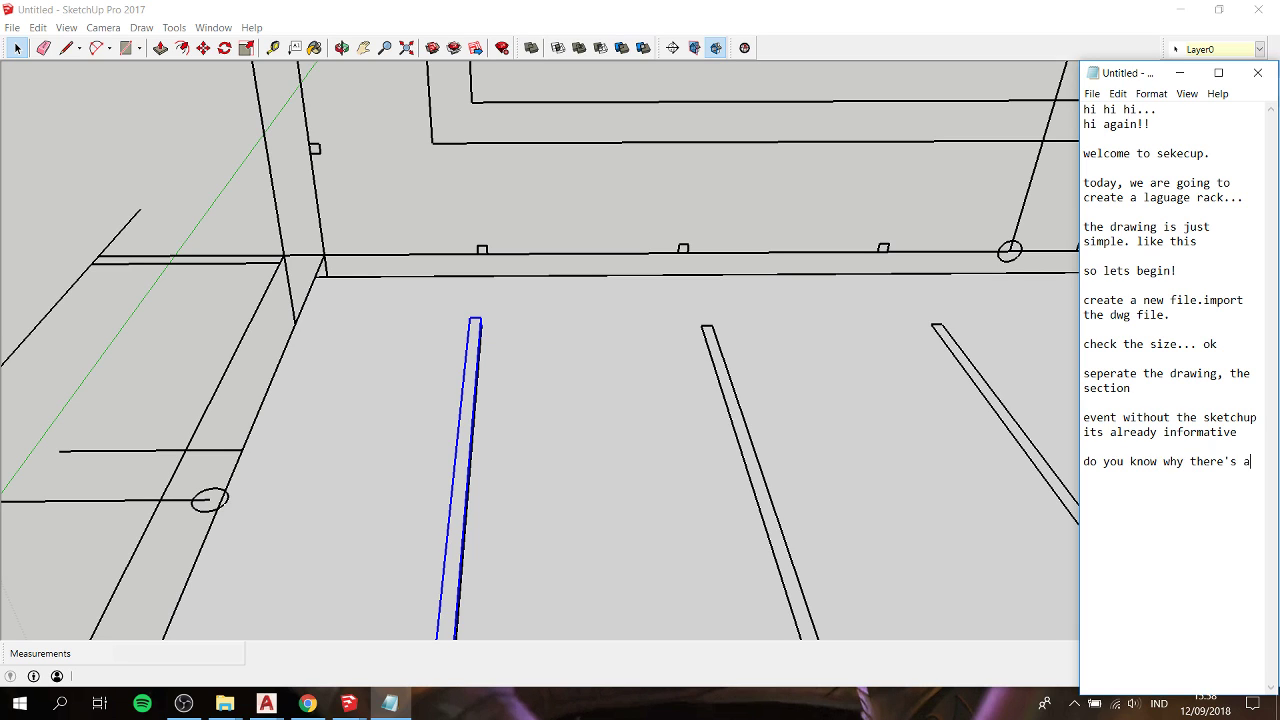
pyautogui.write(' grill on top of this o')
pyautogui.write('bject ?')
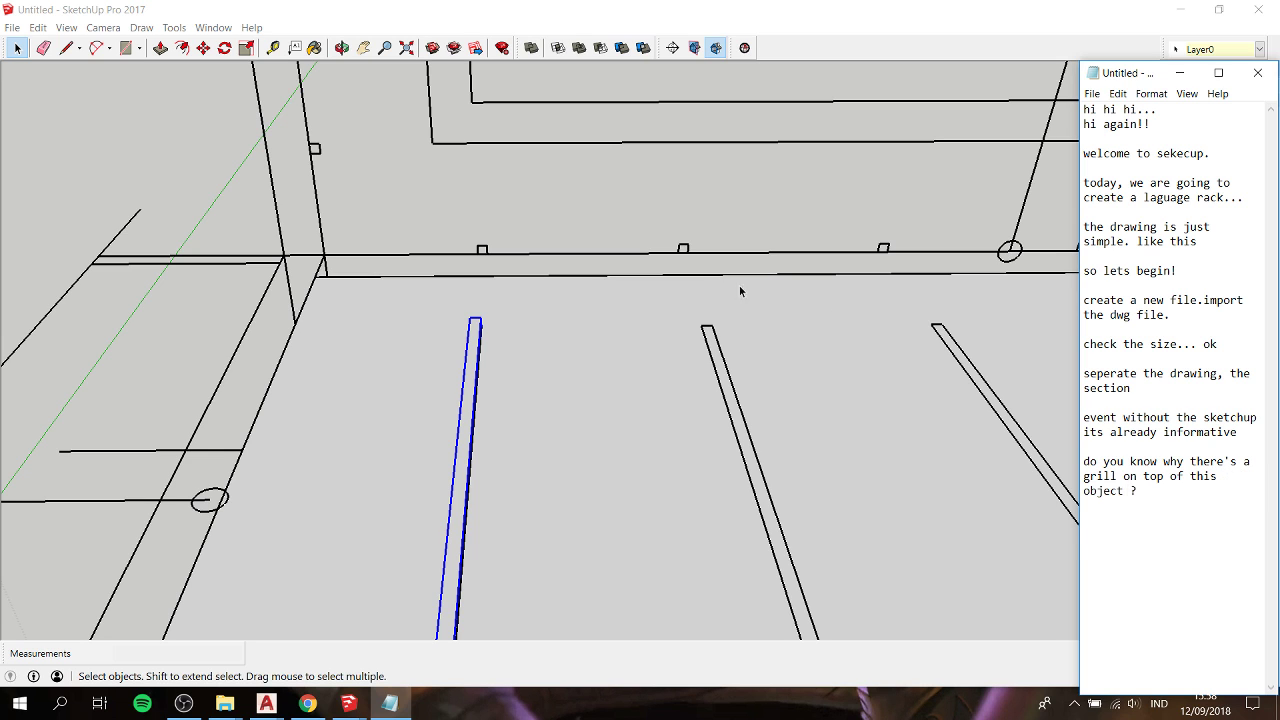
# Step: Make the grill bar a component and copy it into the next slots as an x2 array
pyautogui.click(614, 336)
pyautogui.moveTo(614, 336); pyautogui.dragTo(476, 425, button='middle')
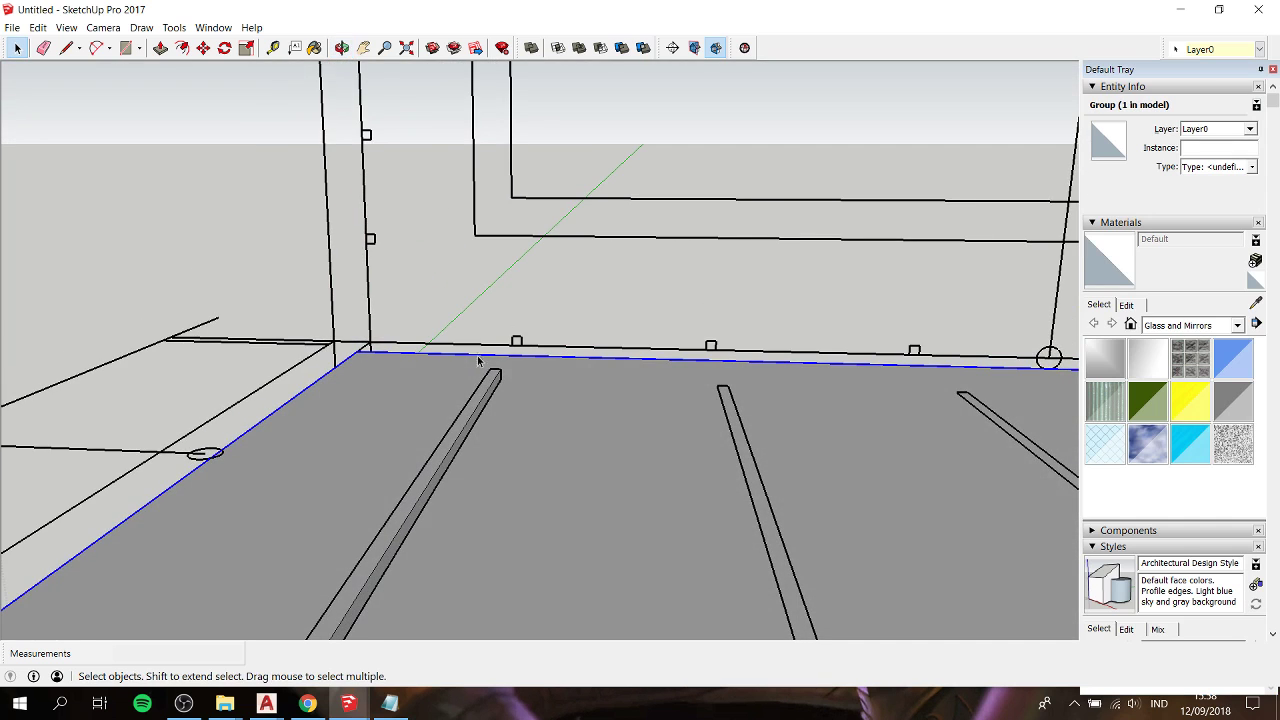
pyautogui.press('g')
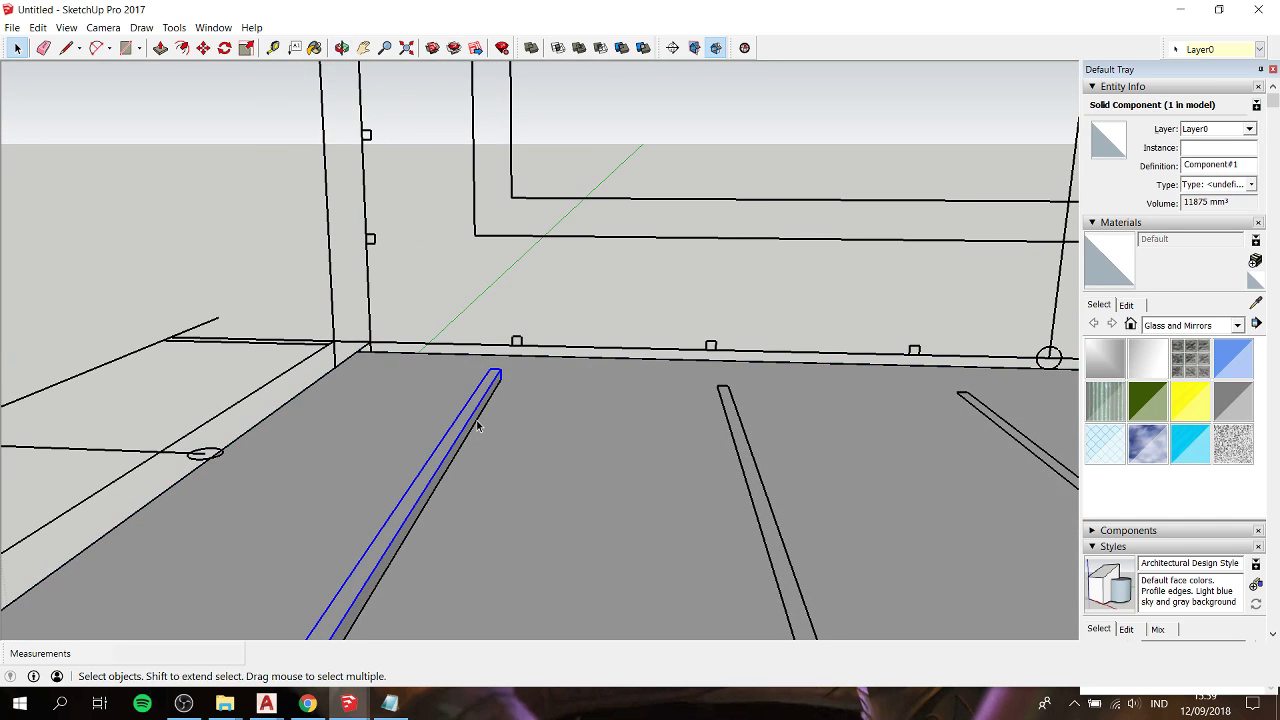
pyautogui.press('m')
pyautogui.click(516, 341)
pyautogui.press('ctrl')
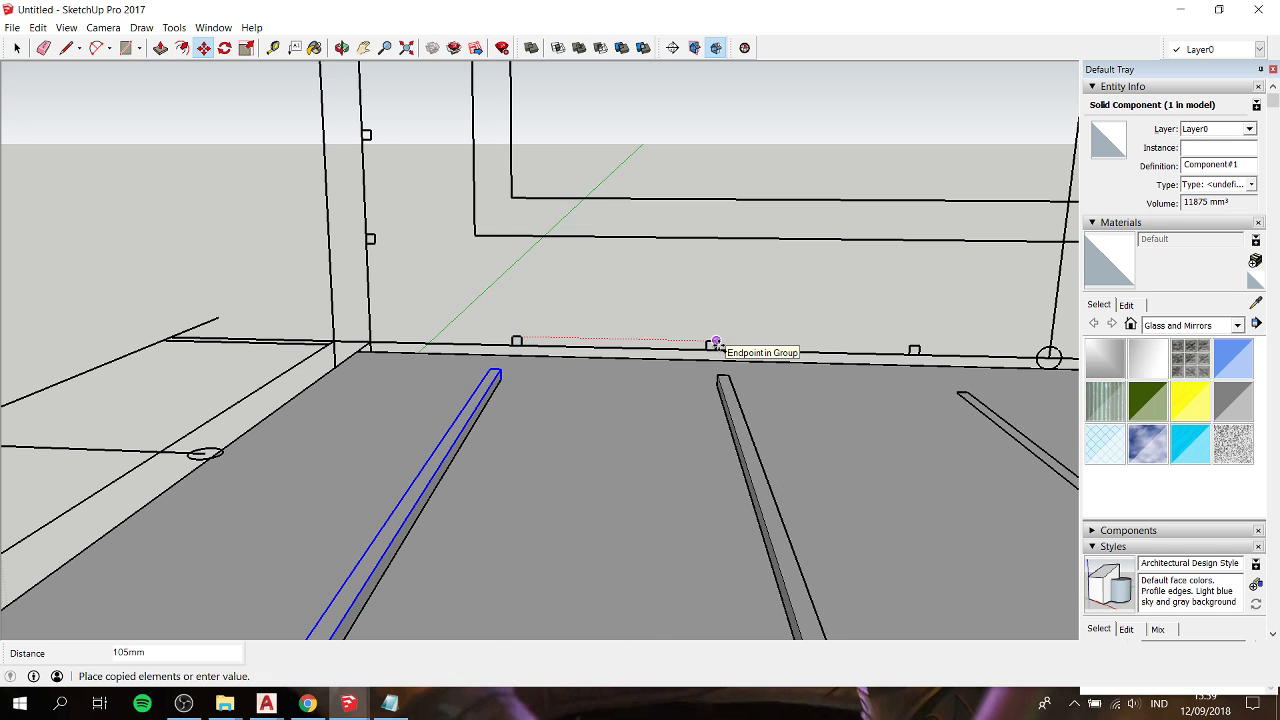
pyautogui.click(715, 343)
pyautogui.write('x')
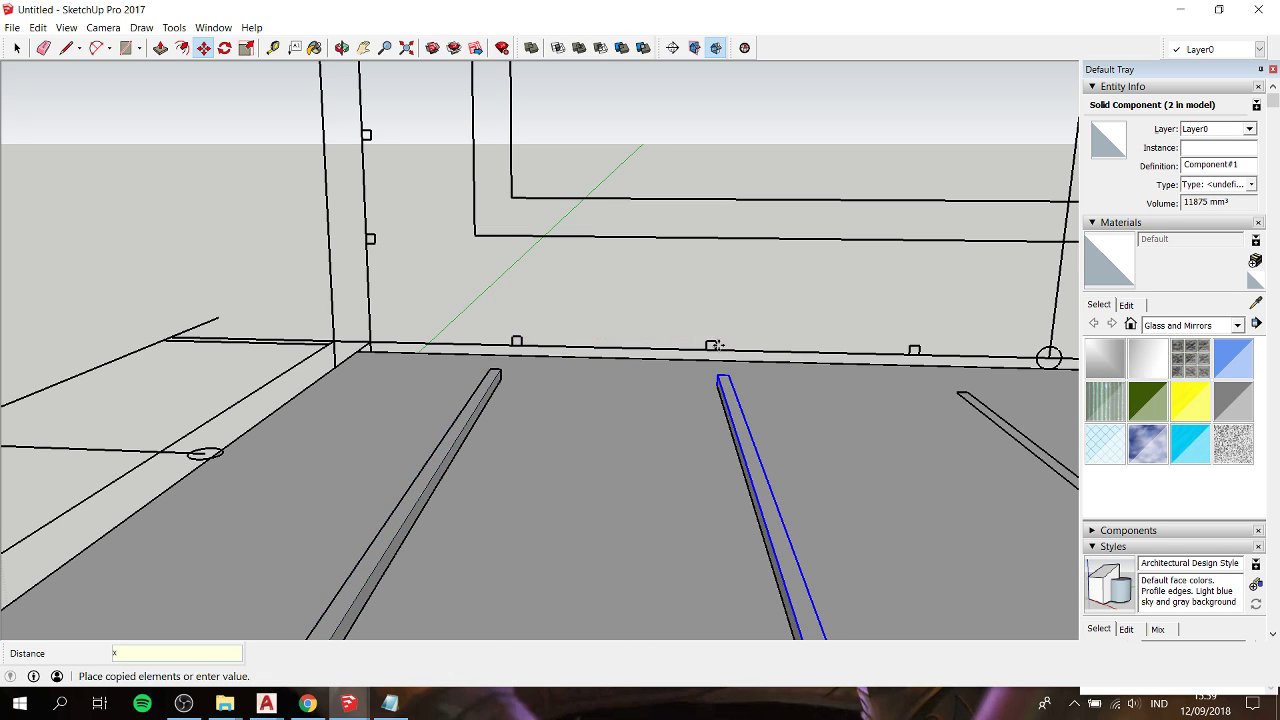
pyautogui.write('2')
pyautogui.press('Return')
# Step: Select the leftmost grill bar for moving and bring the Notepad notes up beside the model
pyautogui.press('h')
pyautogui.moveTo(797, 340); pyautogui.dragTo(10, 300)
pyautogui.scroll(-1, 614, 309)
pyautogui.scroll(-3, 617, 313)
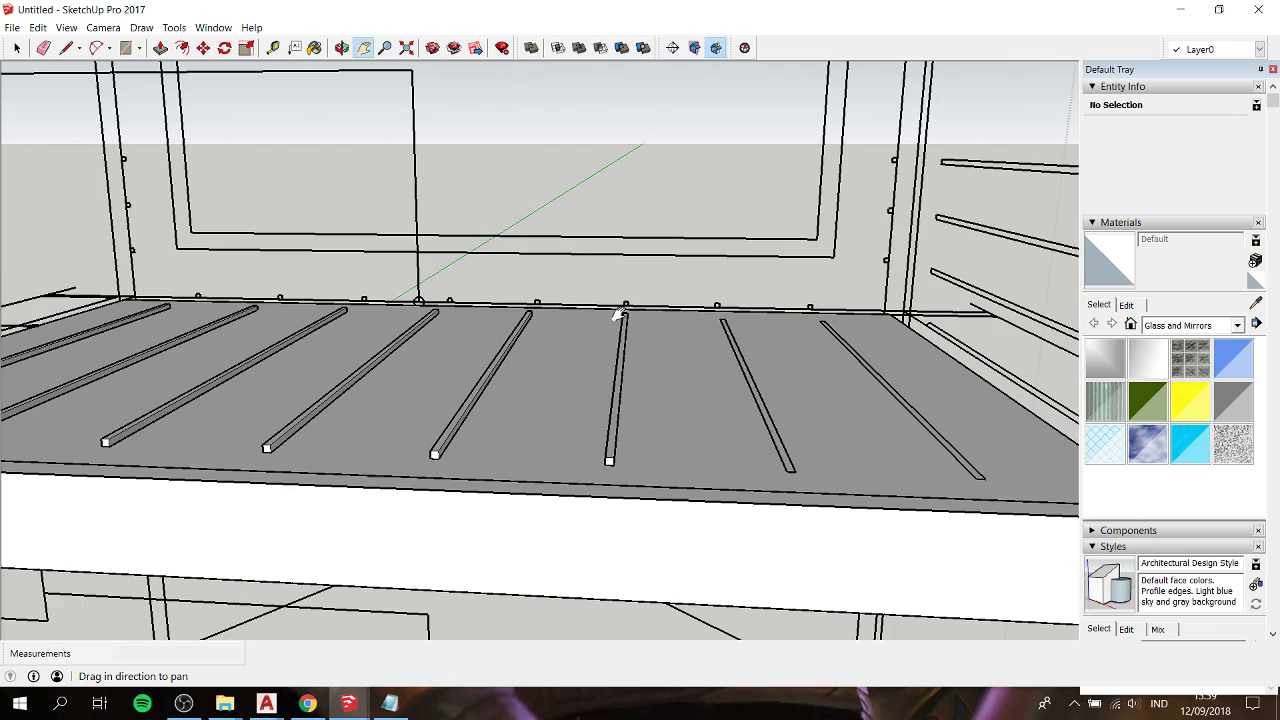
pyautogui.scroll(-2, 326, 331)
pyautogui.scroll(-2, 366, 377)
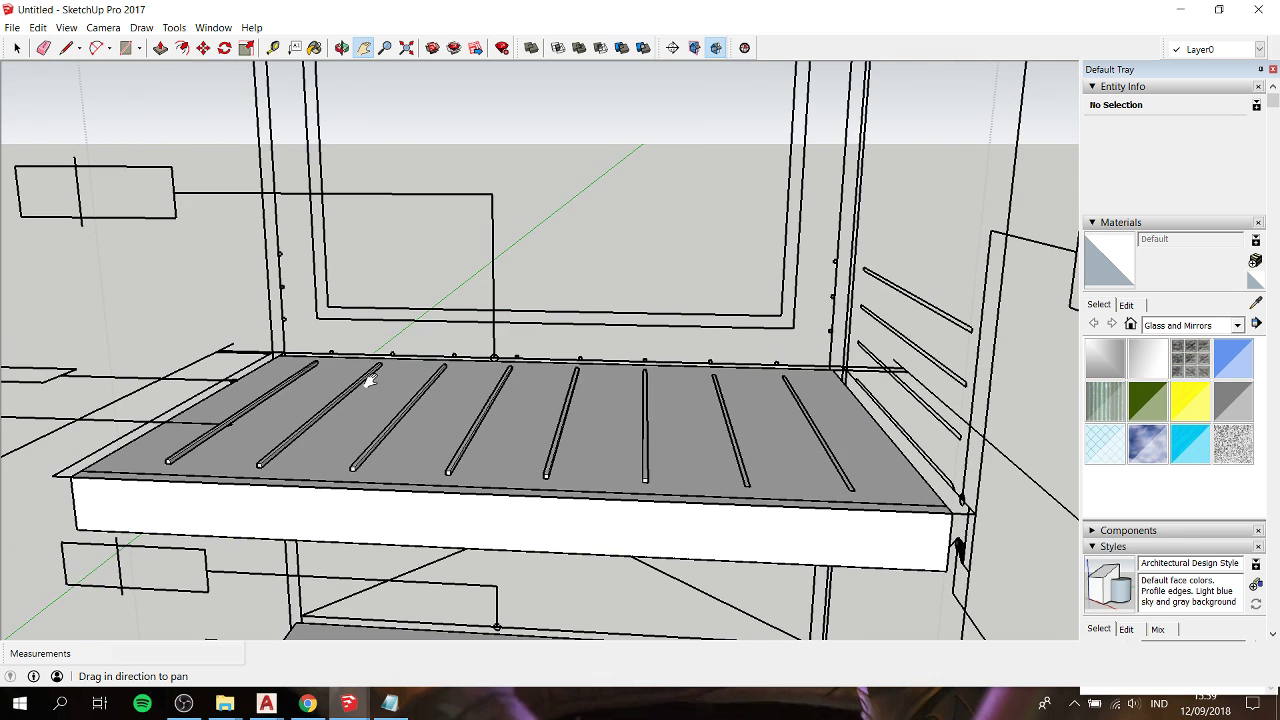
pyautogui.scroll(3, 371, 381)
pyautogui.scroll(-2, 372, 420)
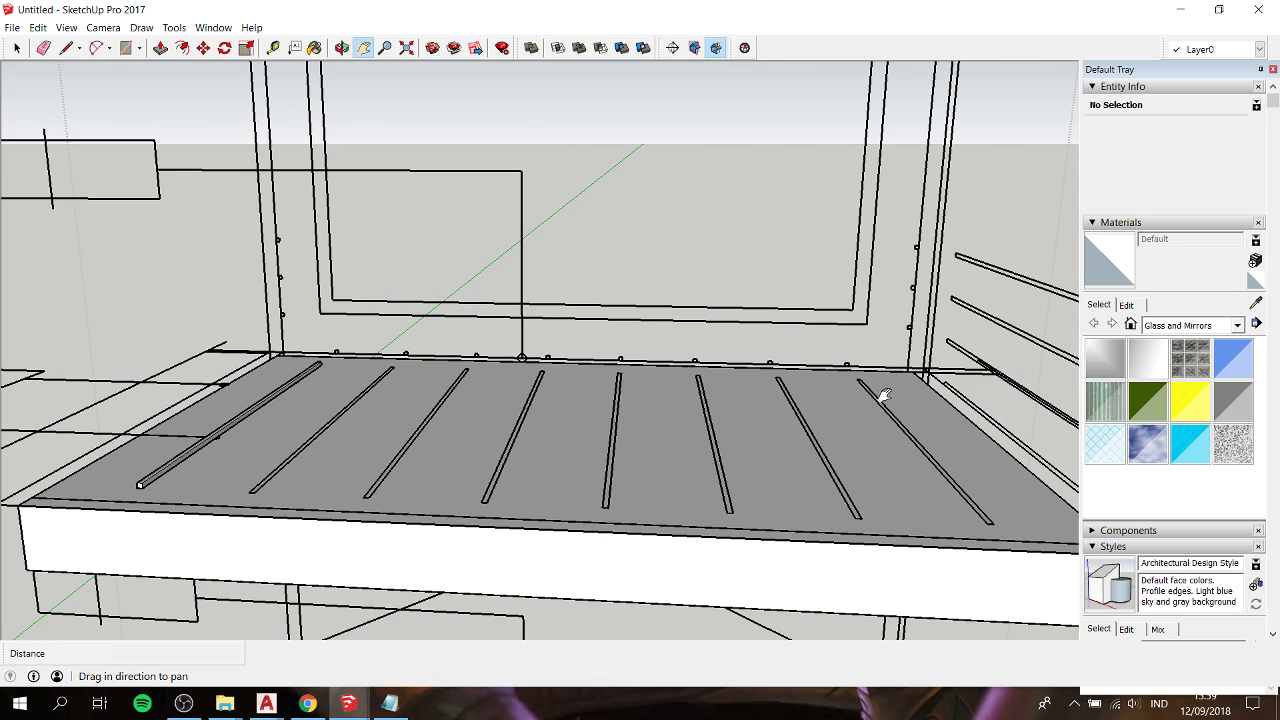
pyautogui.scroll(3, 346, 391)
pyautogui.scroll(2, 297, 346)
pyautogui.press('space')
pyautogui.click(297, 346)
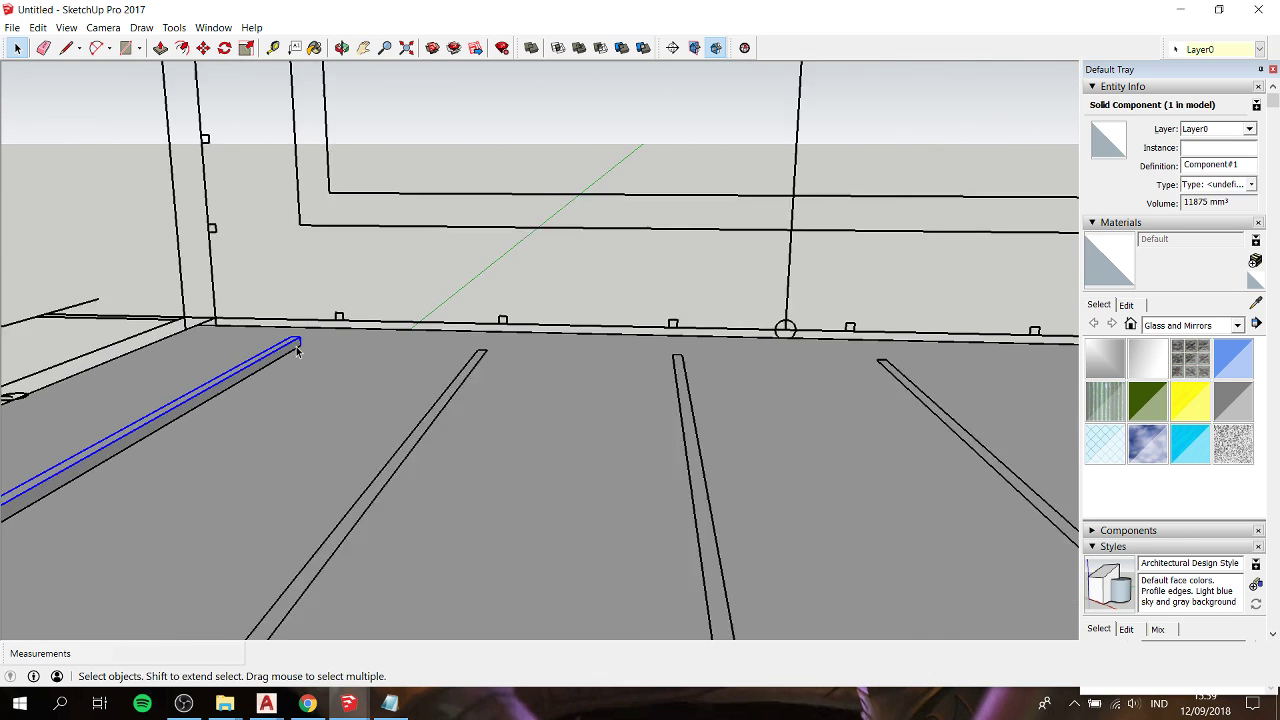
pyautogui.scroll(1, 297, 346)
pyautogui.press('m')
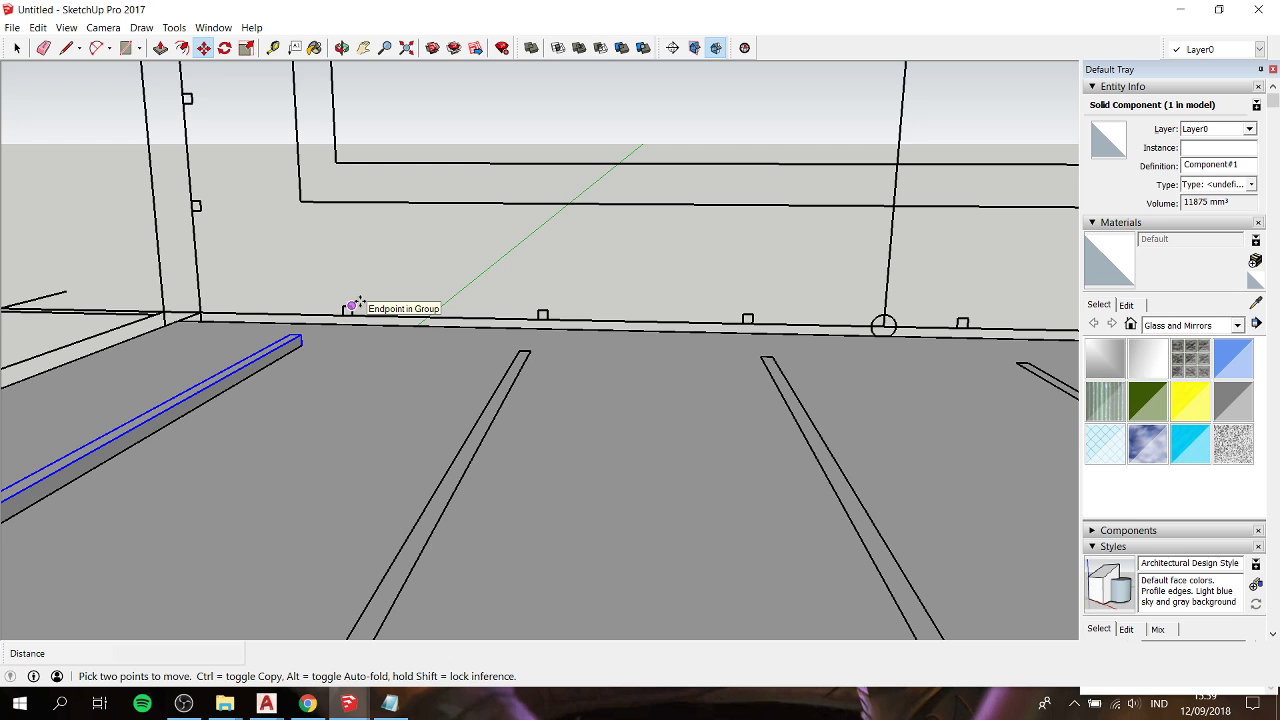
pyautogui.click(389, 703)
pyautogui.write('its to protect the wood f')
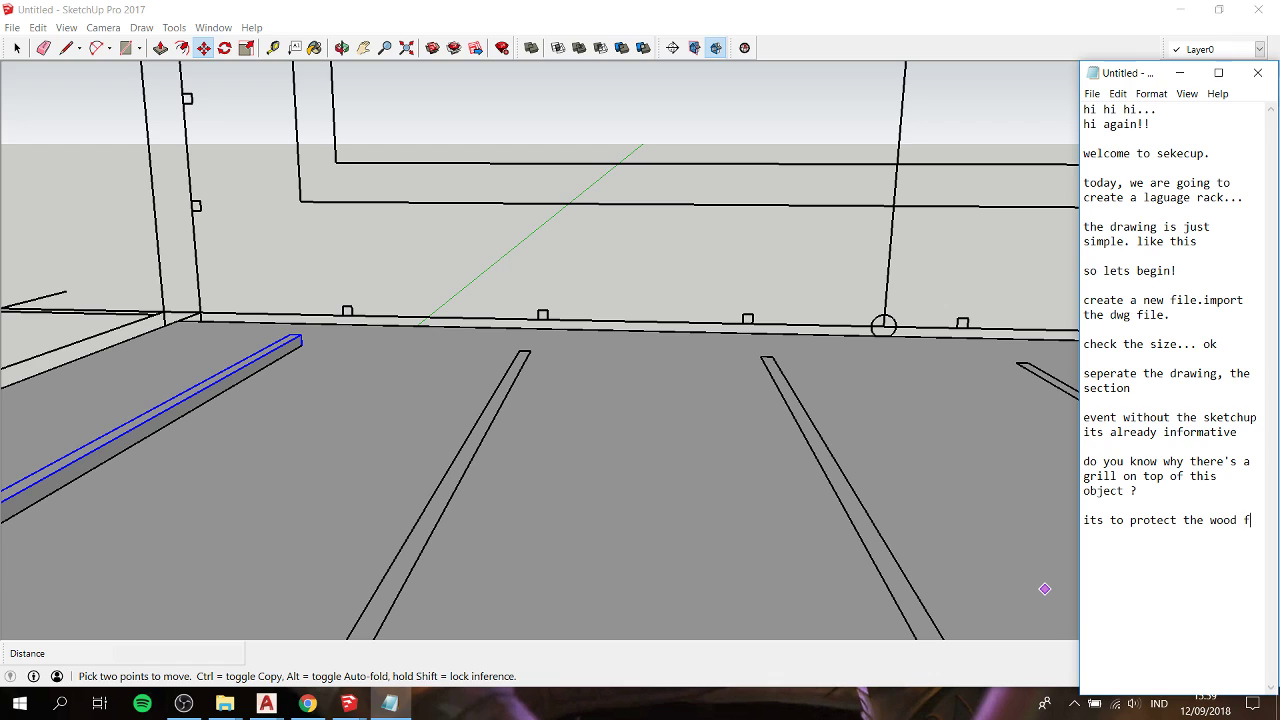
# Step: Finish the note with 'from sratch.' and start a new line for the grill-copying note
pyautogui.write('rom sratch.')
pyautogui.click(1168, 562)
pyautogui.write('lets copy the grill with move command.')
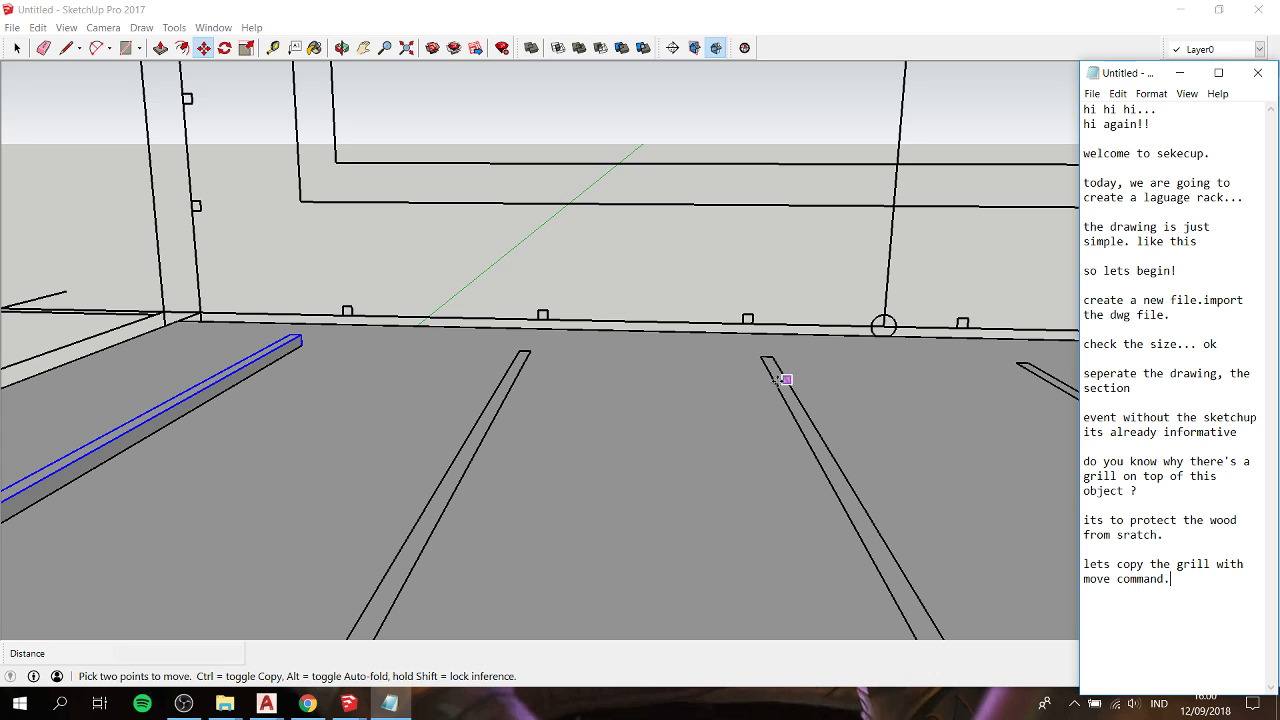
# Step: Copy the grill bar across the shelf top as an x7 array, giving eight evenly spaced bars
pyautogui.click(527, 268)
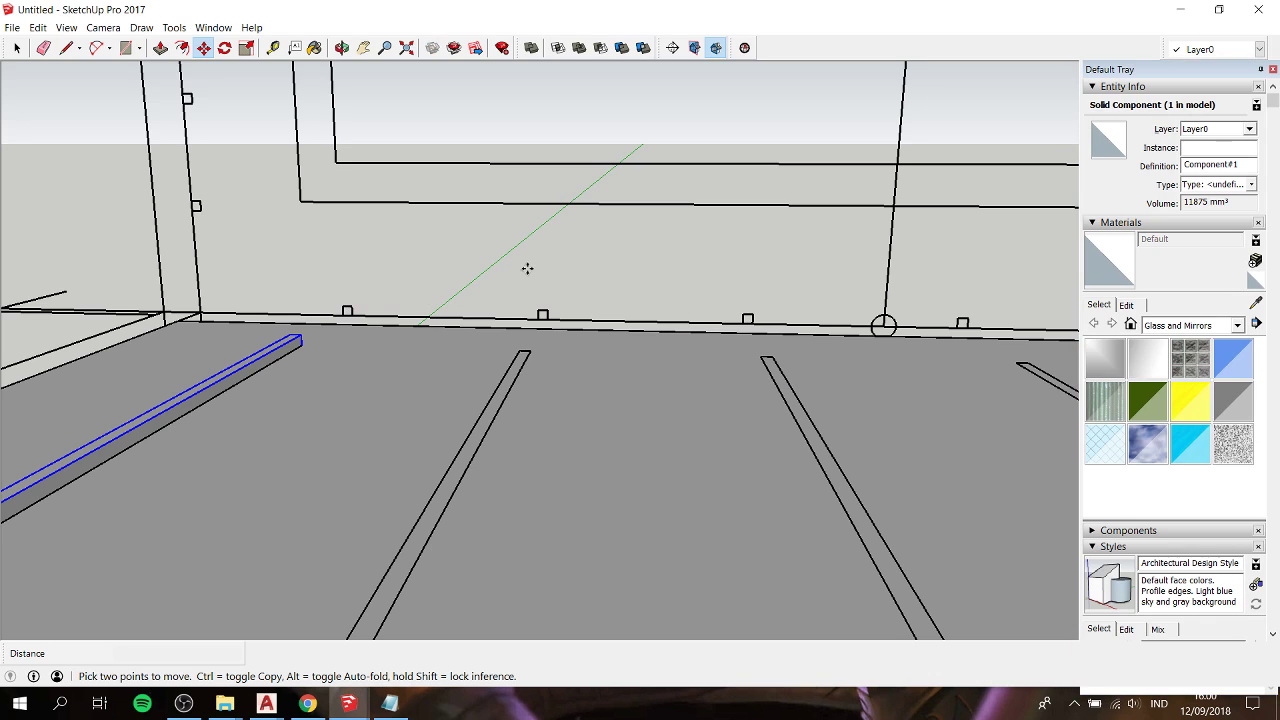
pyautogui.press('space')
pyautogui.press('m')
pyautogui.click(348, 306)
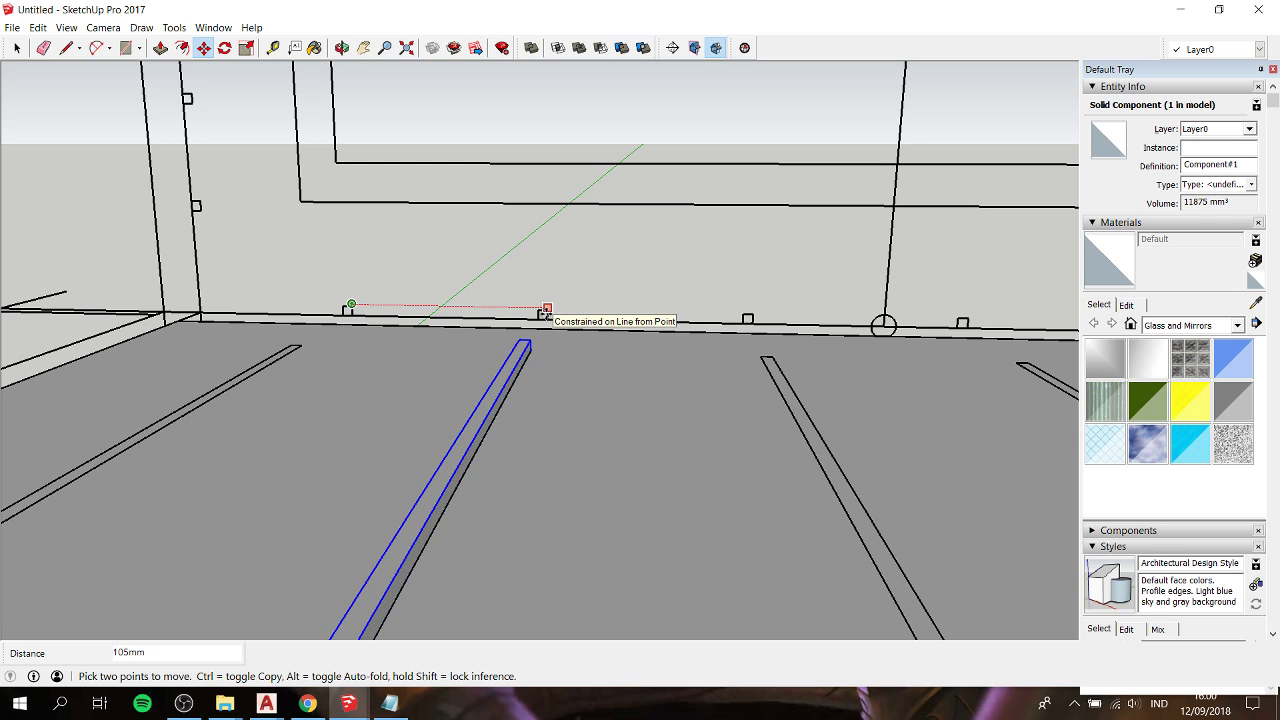
pyautogui.scroll(1, 546, 309)
pyautogui.scroll(1, 546, 309)
pyautogui.press('space')
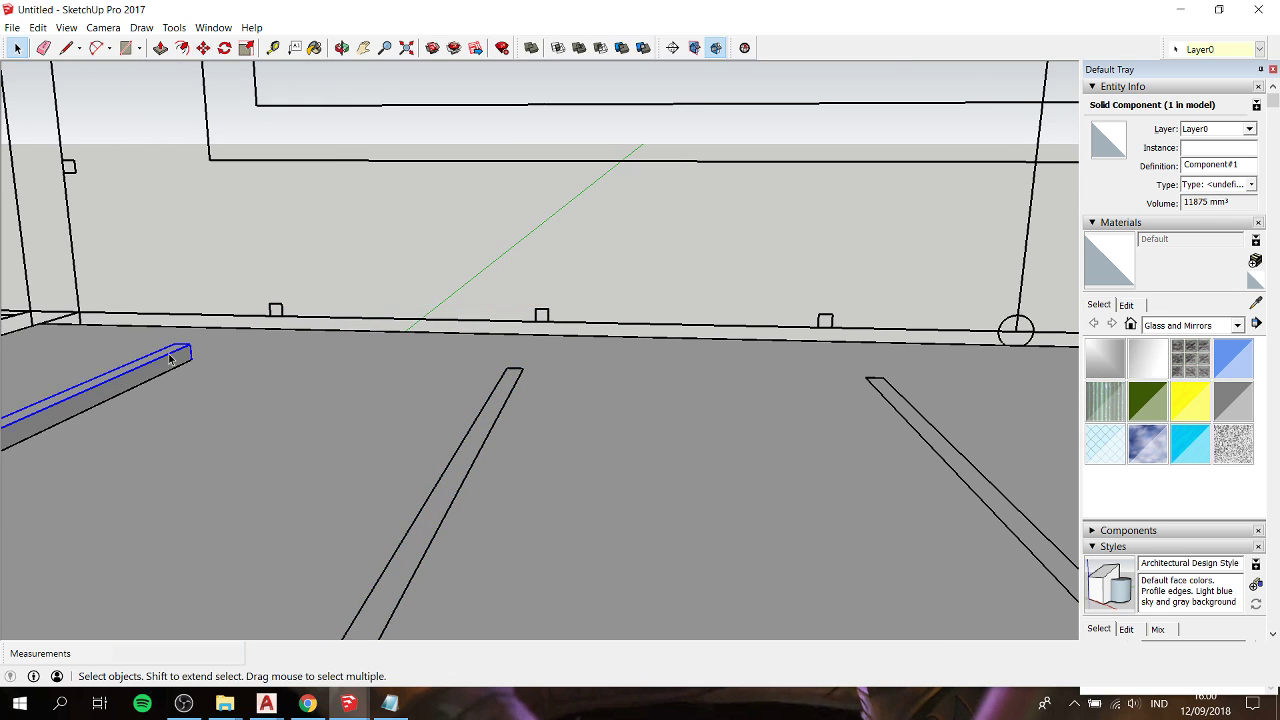
pyautogui.press('m')
pyautogui.press('ctrl')
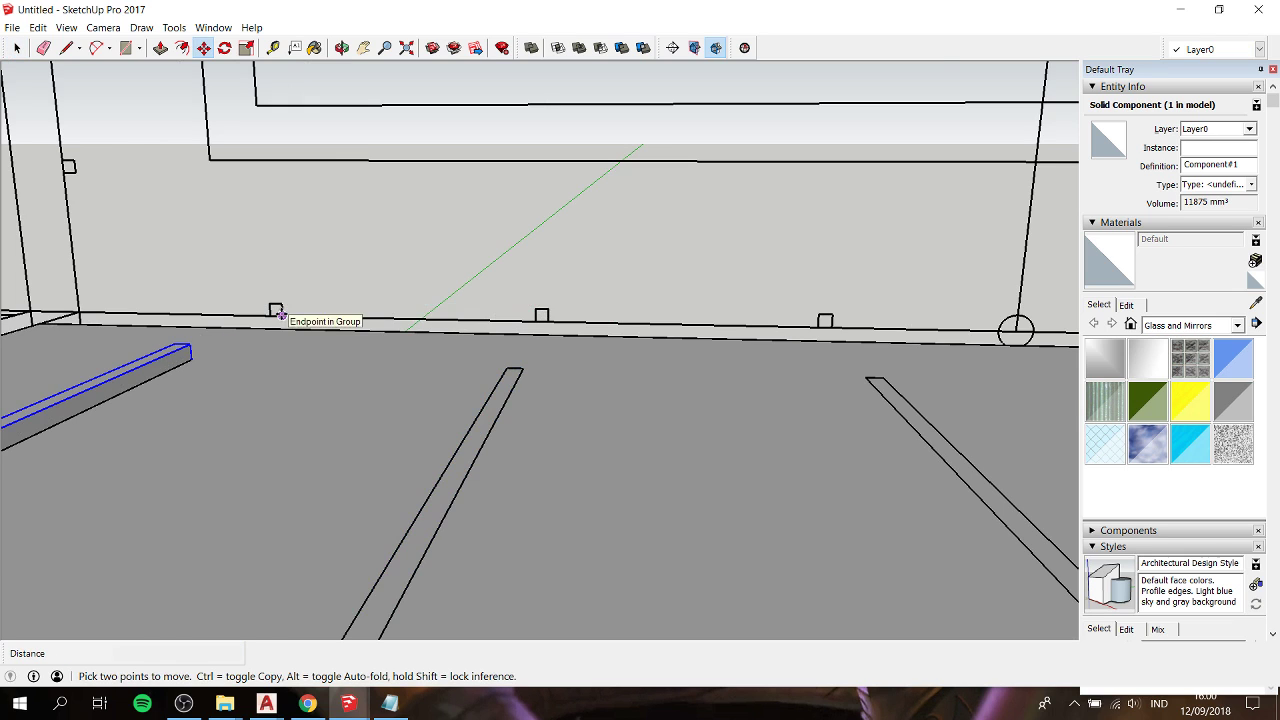
pyautogui.click(288, 310)
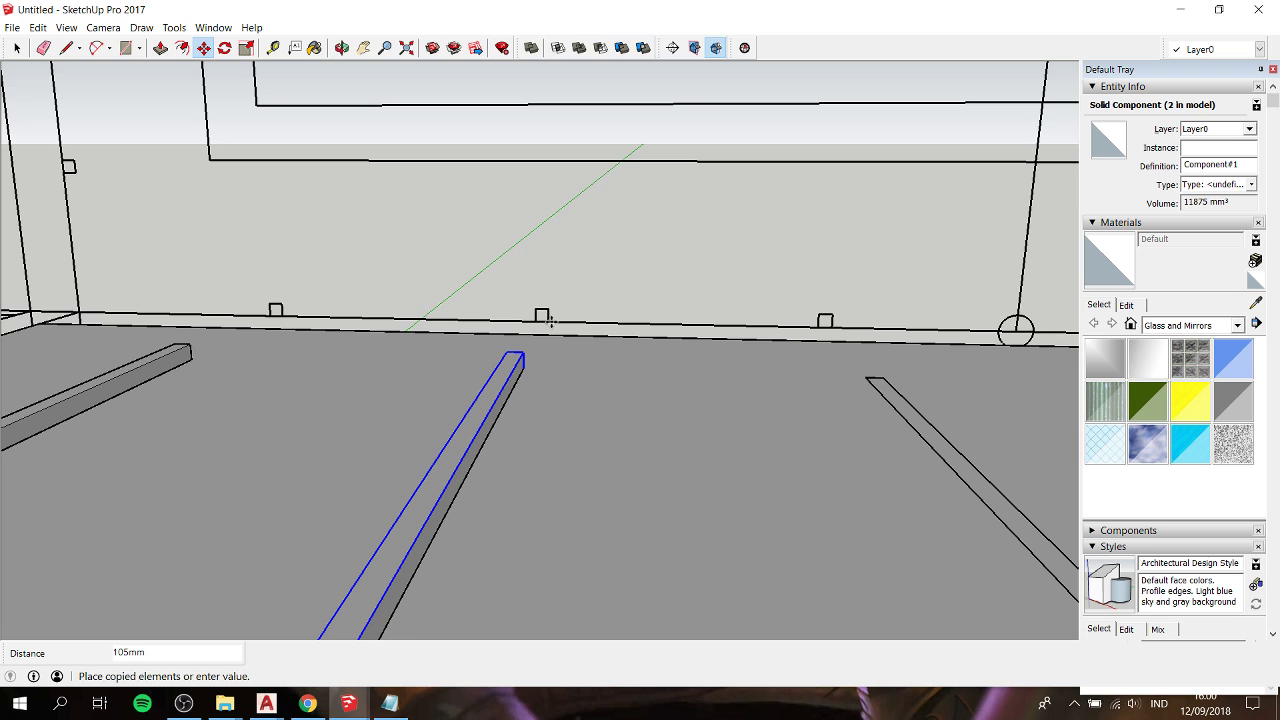
pyautogui.write('x7')
pyautogui.press('Return')
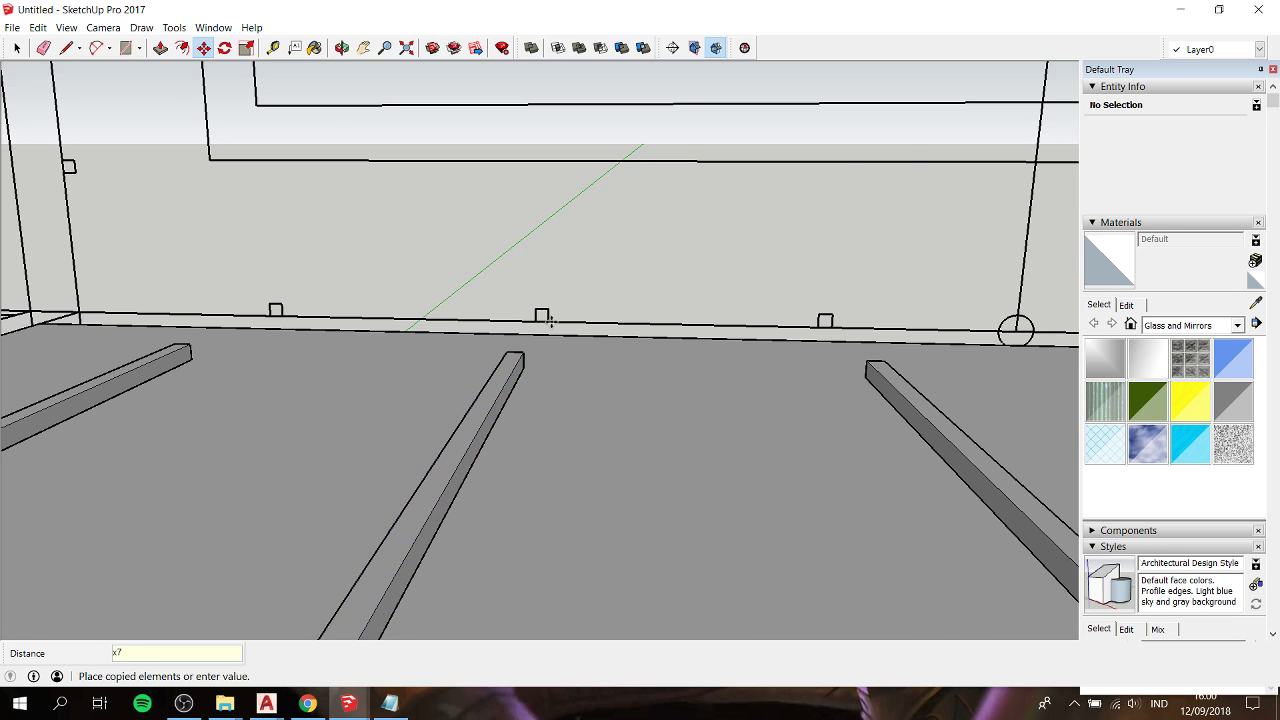
pyautogui.scroll(-5, 549, 320)
pyautogui.moveTo(815, 346)
pyautogui.keyDown('shift'); pyautogui.mouseDown(button='middle')
pyautogui.moveTo(543, 337)
pyautogui.moveTo(797, 355)
pyautogui.mouseUp(button='middle'); pyautogui.keyUp('shift')
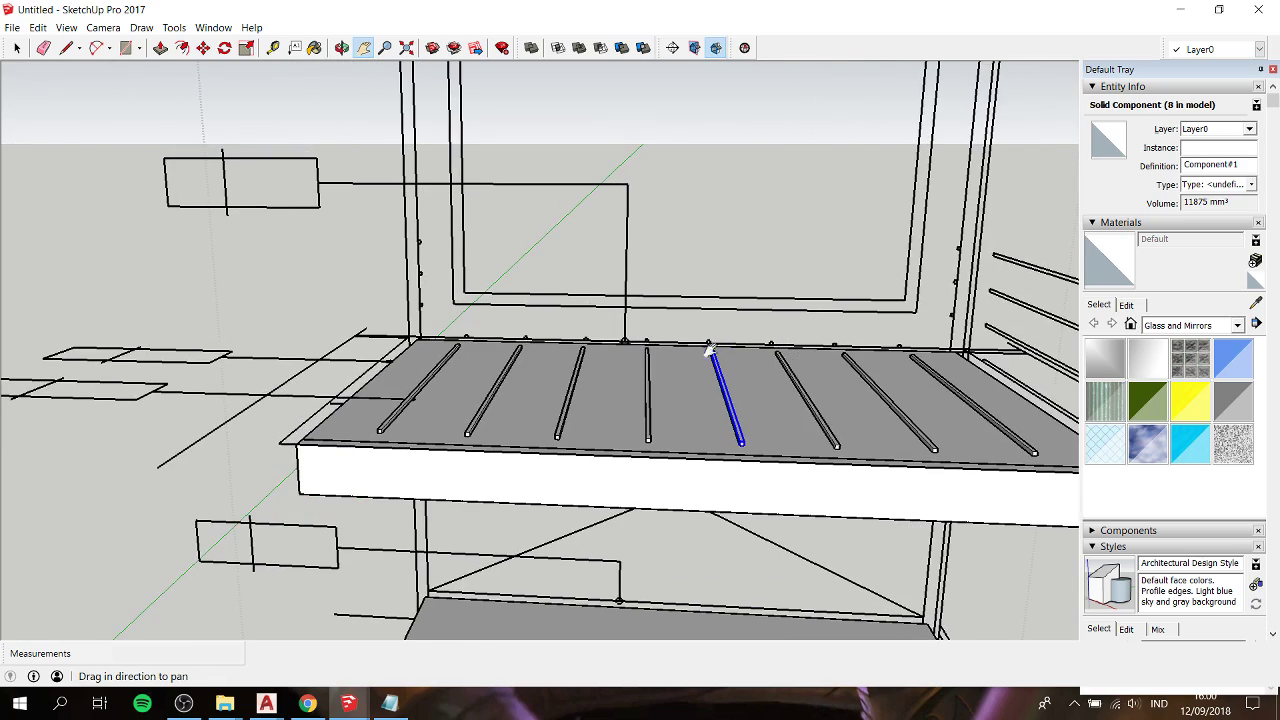
# Step: Copy the leftmost grill bar to the side panel edge and raise it to the panel's lower mark
pyautogui.scroll(1, 451, 334)
pyautogui.scroll(1, 452, 335)
pyautogui.scroll(1, 452, 335)
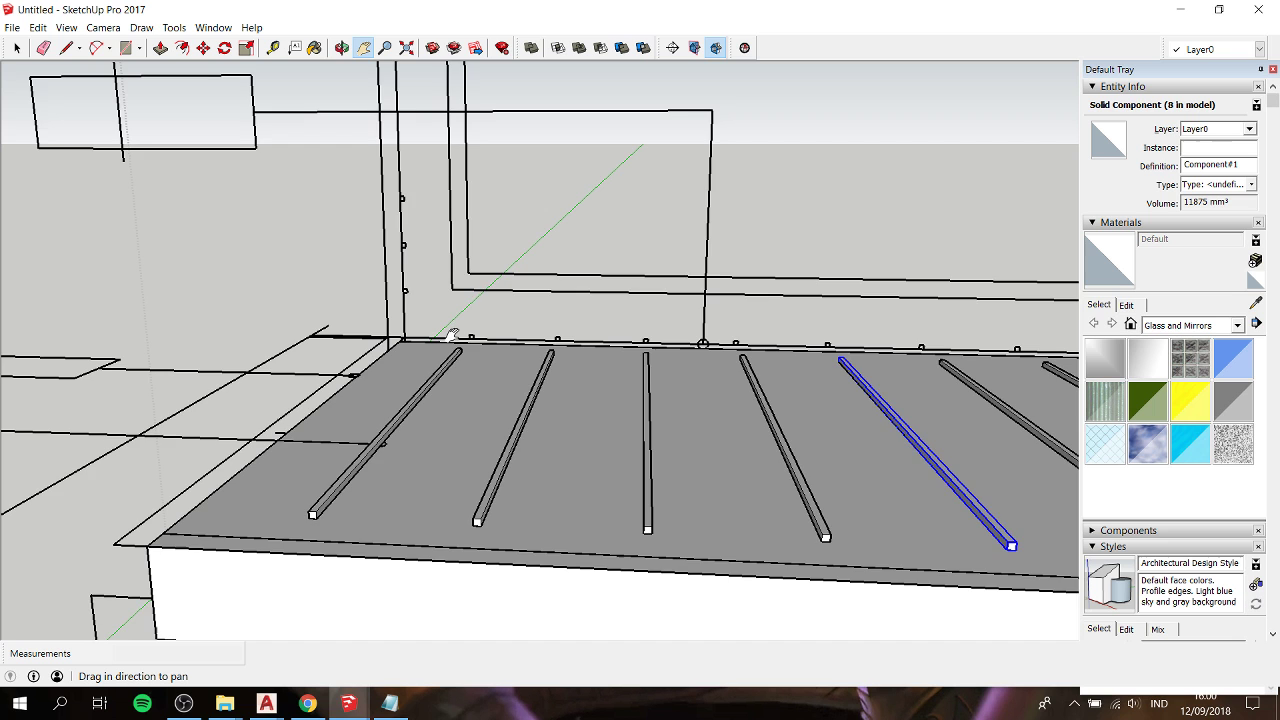
pyautogui.scroll(2, 452, 335)
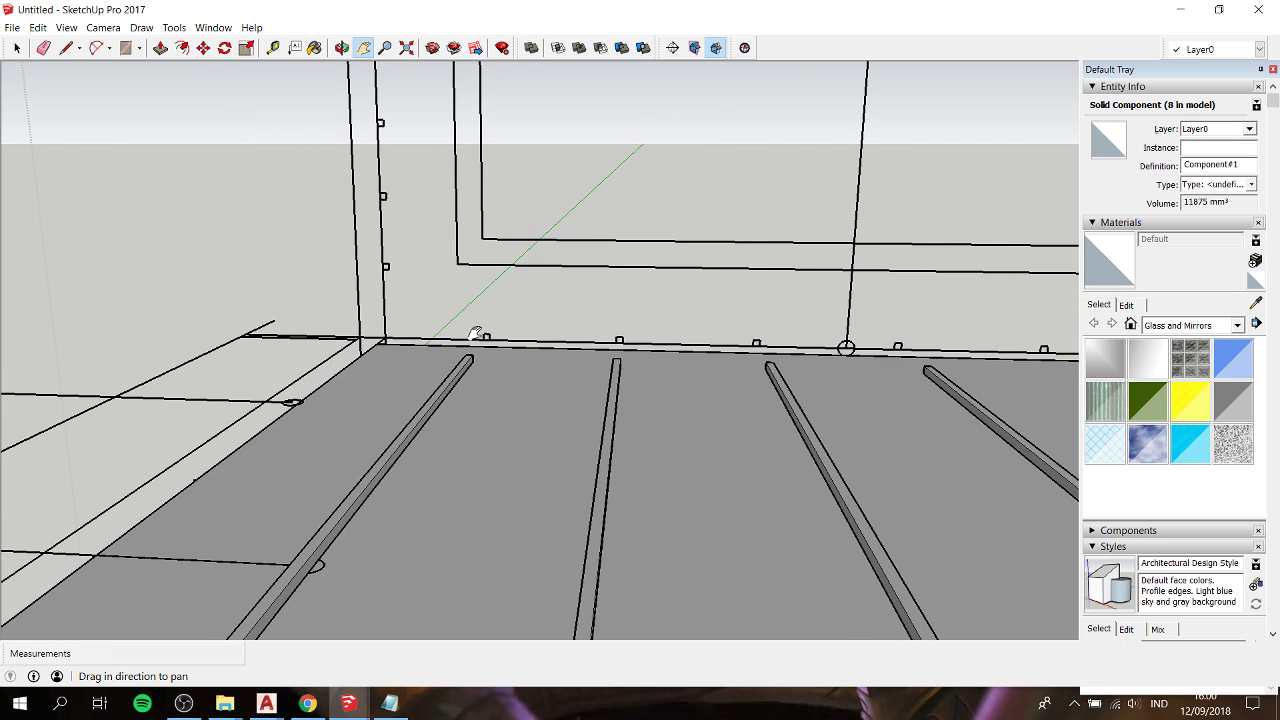
pyautogui.scroll(2, 462, 366)
pyautogui.press('space')
pyautogui.click(474, 372)
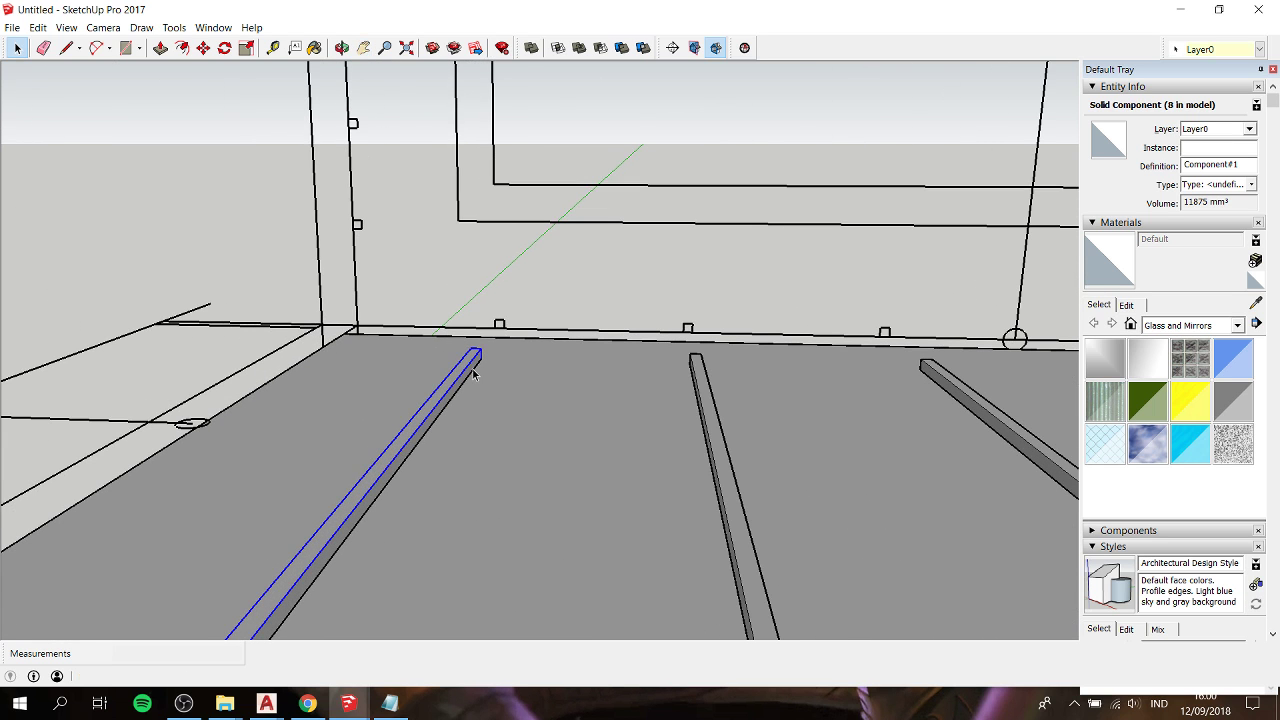
pyautogui.press('m')
pyautogui.click(504, 322)
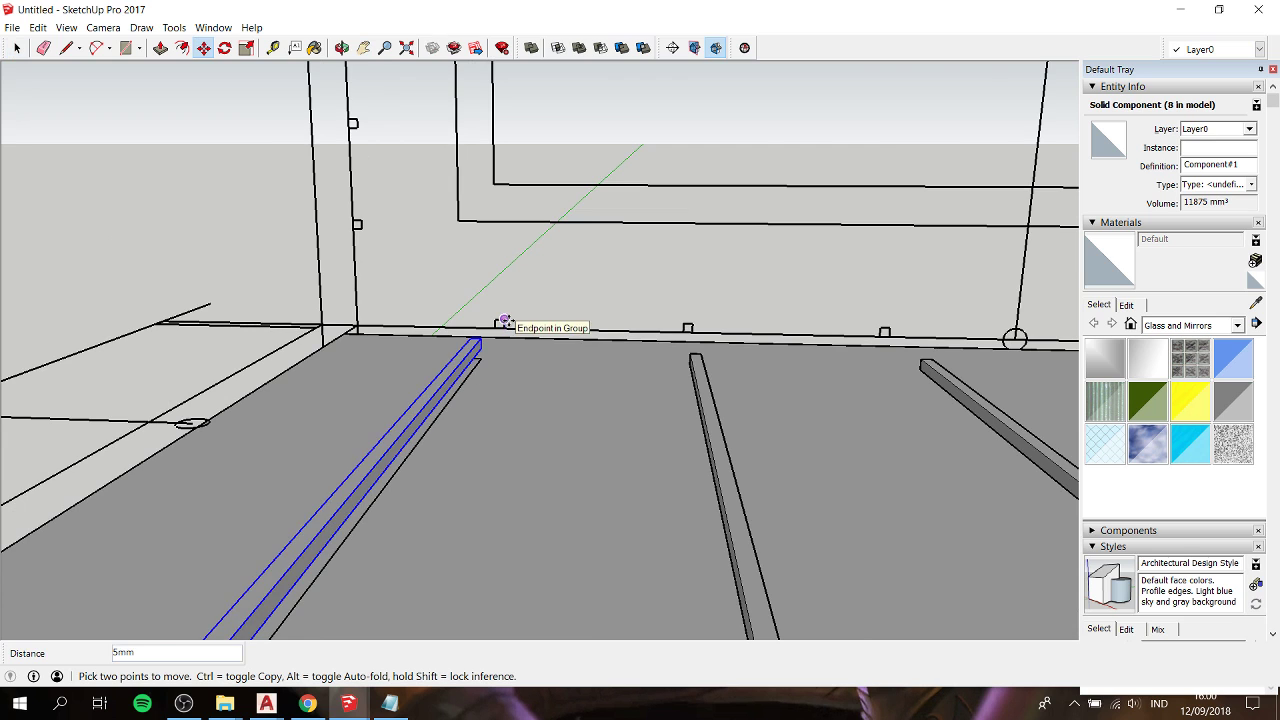
pyautogui.press('ctrl')
pyautogui.click(504, 322)
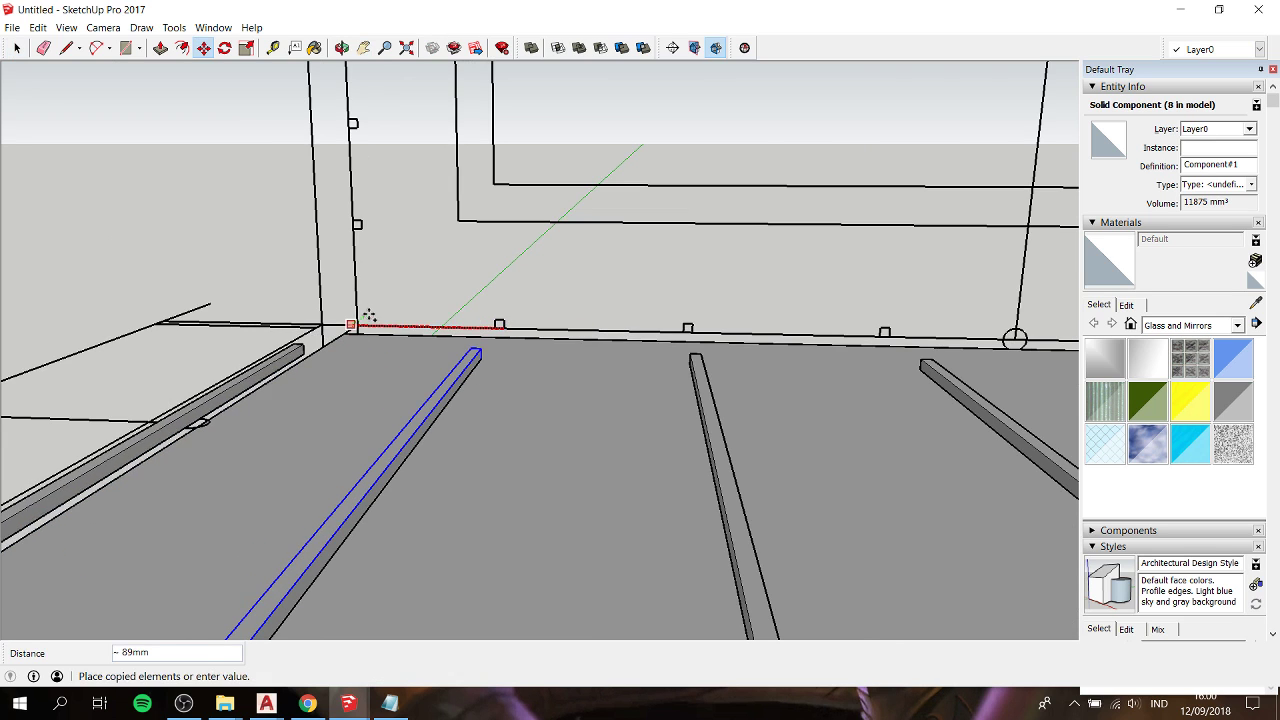
pyautogui.click(363, 219)
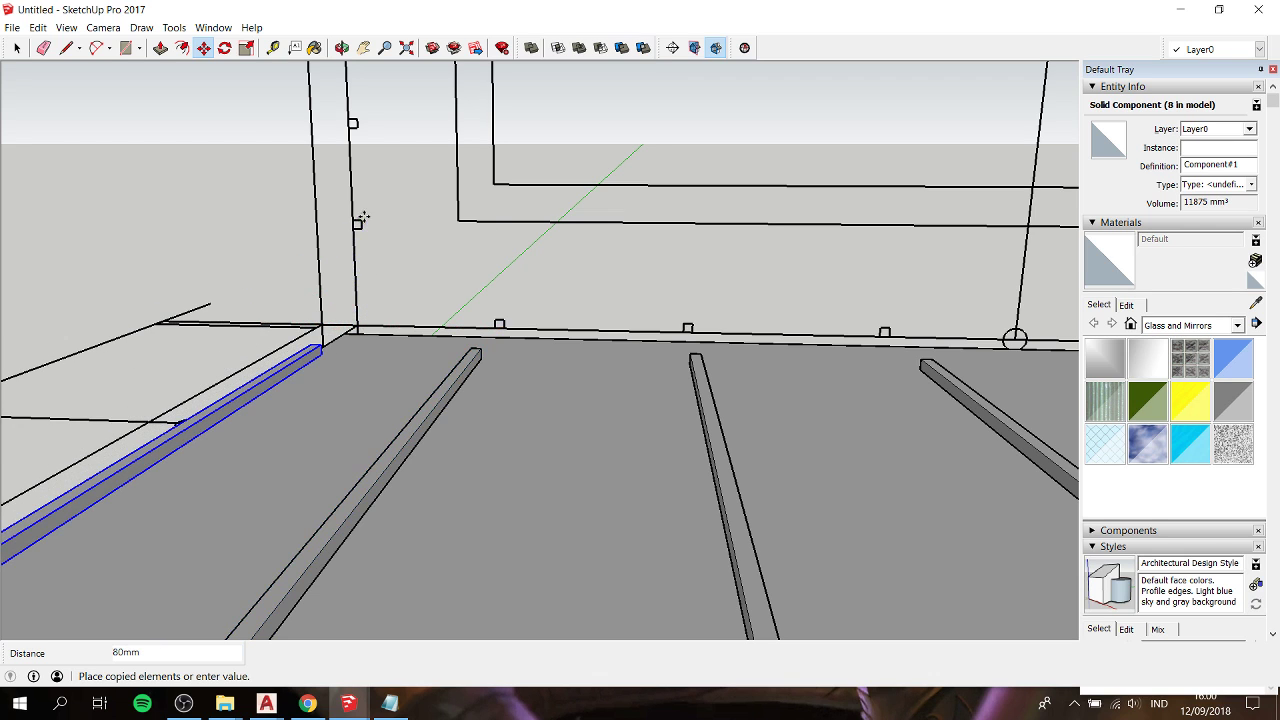
pyautogui.click(357, 325)
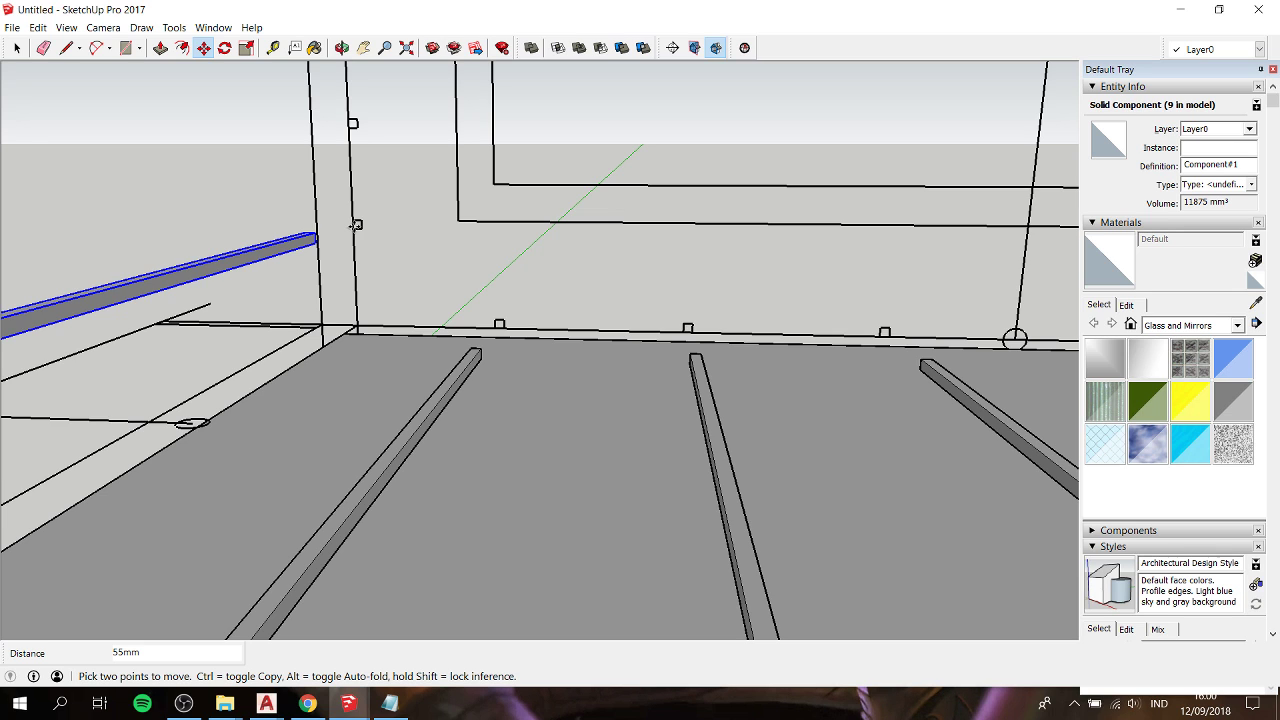
pyautogui.click(357, 224)
# Step: Copy the side-panel bar up to the top mark as an x3 array
pyautogui.click(357, 224)
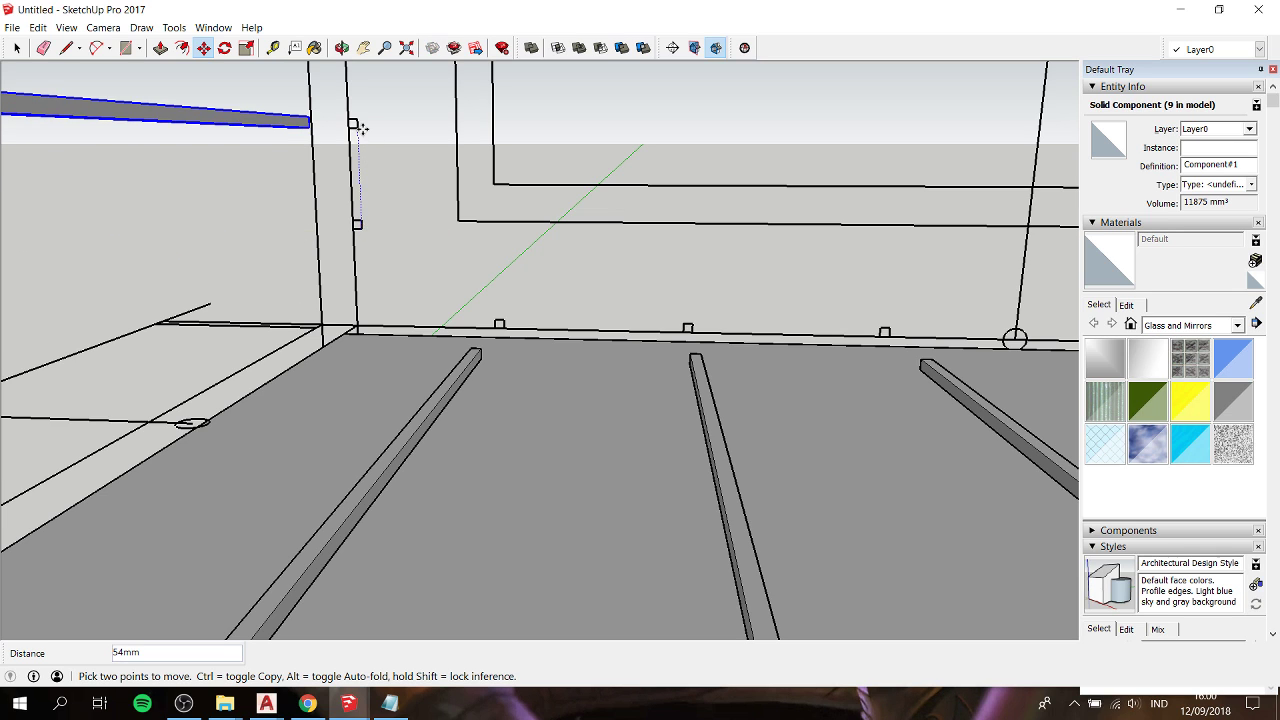
pyautogui.press('ctrl')
pyautogui.click(355, 123)
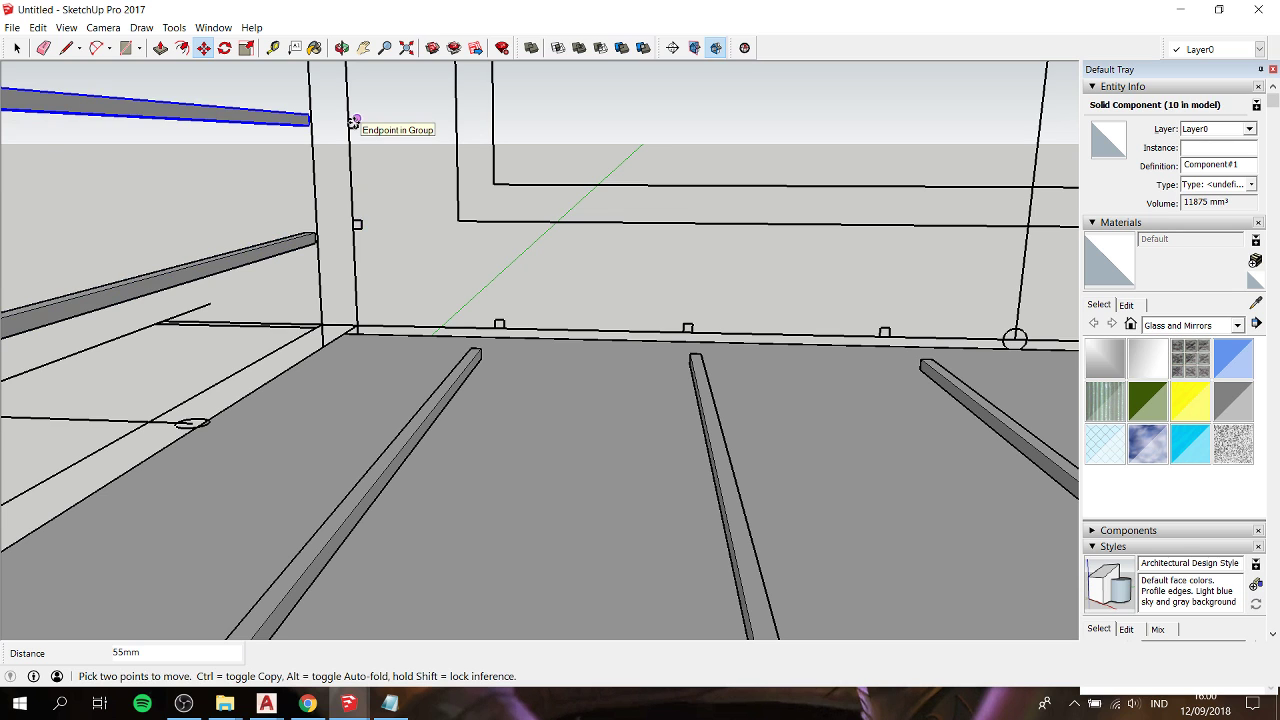
pyautogui.write('x3')
pyautogui.press('Return')
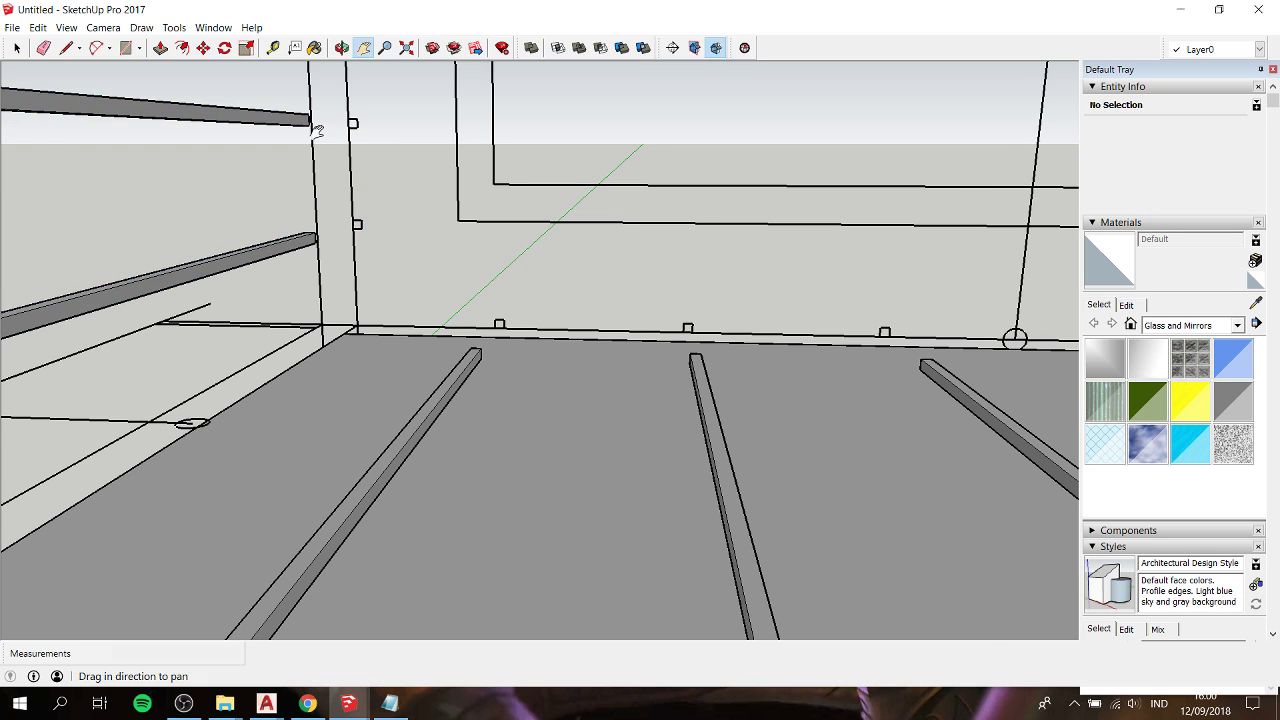
# Step: Delete the surplus top bar on the side panel, then bring the Notepad notes forward
pyautogui.keyDown('shift'); pyautogui.moveTo(316, 123); pyautogui.dragTo(342, 266, button='middle'); pyautogui.keyUp('shift')
pyautogui.scroll(-3, 409, 206)
pyautogui.press('space')
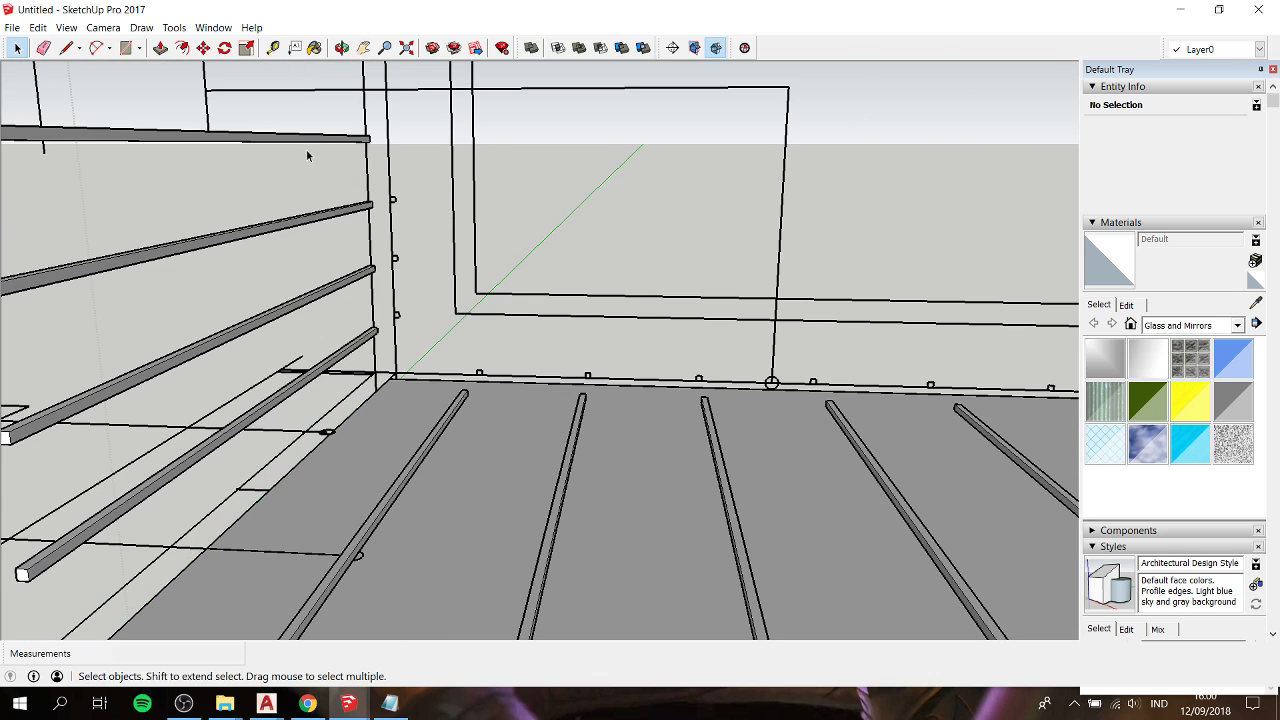
pyautogui.click(299, 140)
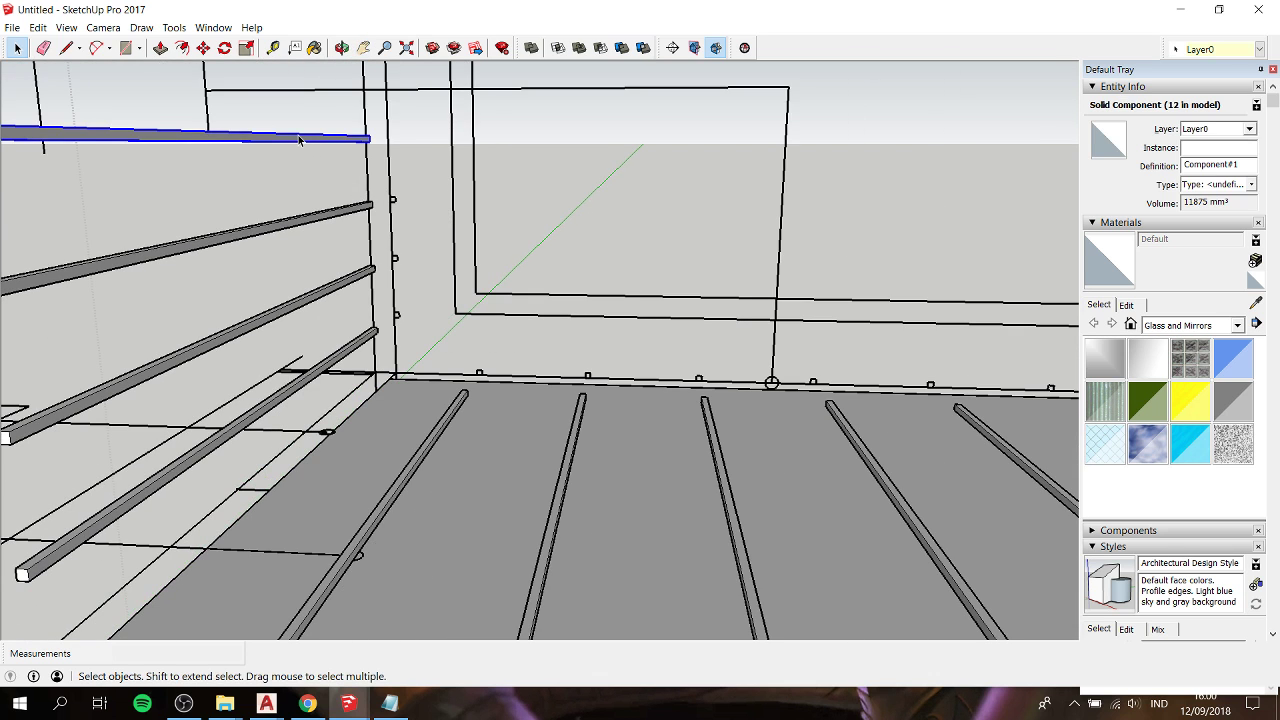
pyautogui.press('Delete')
pyautogui.scroll(-2, 452, 200)
pyautogui.press('h')
pyautogui.moveTo(509, 270); pyautogui.dragTo(403, 274)
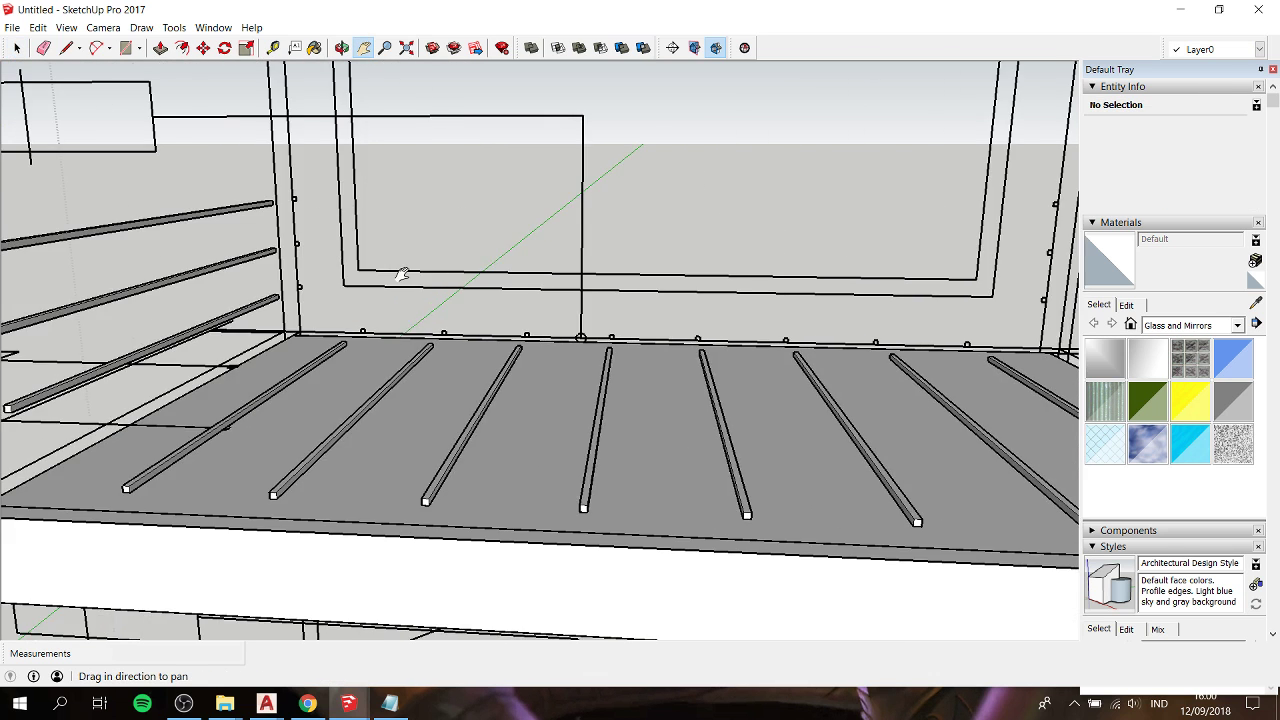
pyautogui.click(395, 705)
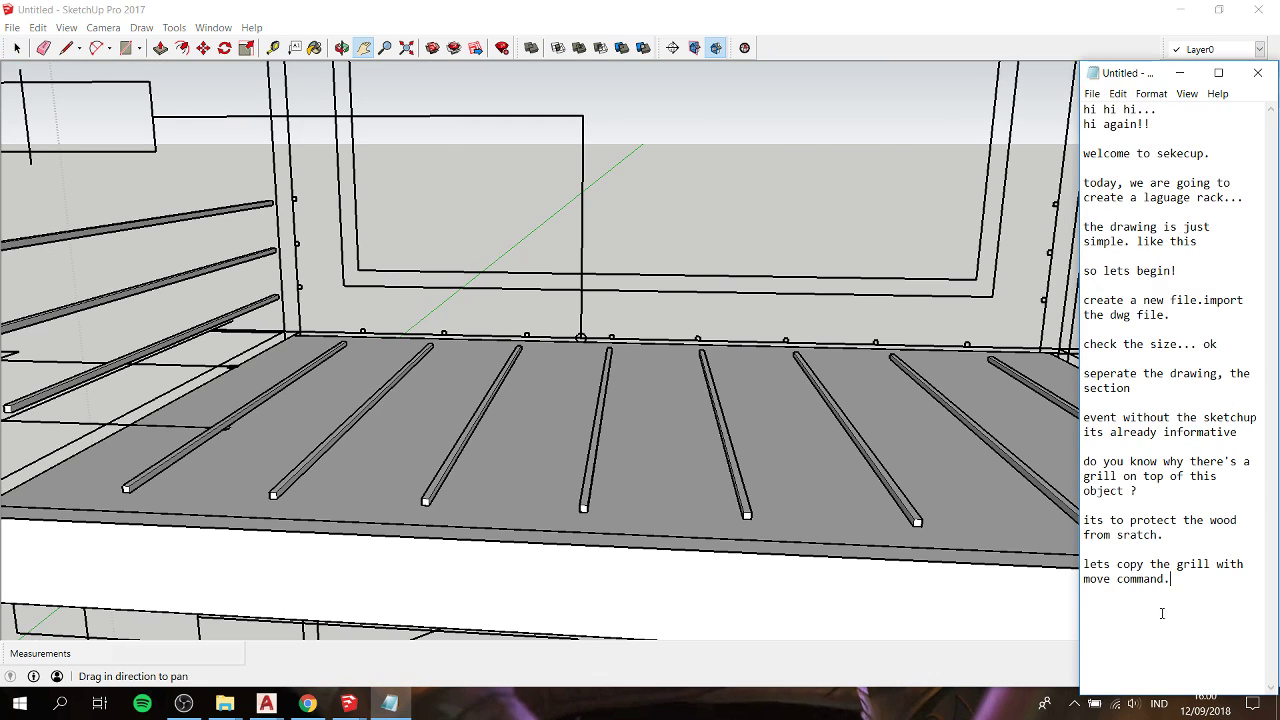
# Step: Begin the copy instructions with 'just click the object, hit M,'
pyautogui.write('just ')
pyautogui.write('mov')
pyautogui.write('e')
pyautogui.press('BackSpace')
pyautogui.press('BackSpace')
pyautogui.press('BackSpace')
pyautogui.write('ctrl')
pyautogui.press('BackSpace')
pyautogui.press('BackSpace')
pyautogui.press('BackSpace')
pyautogui.write('lic')
pyautogui.write('k the o')
pyautogui.write('bject, th')
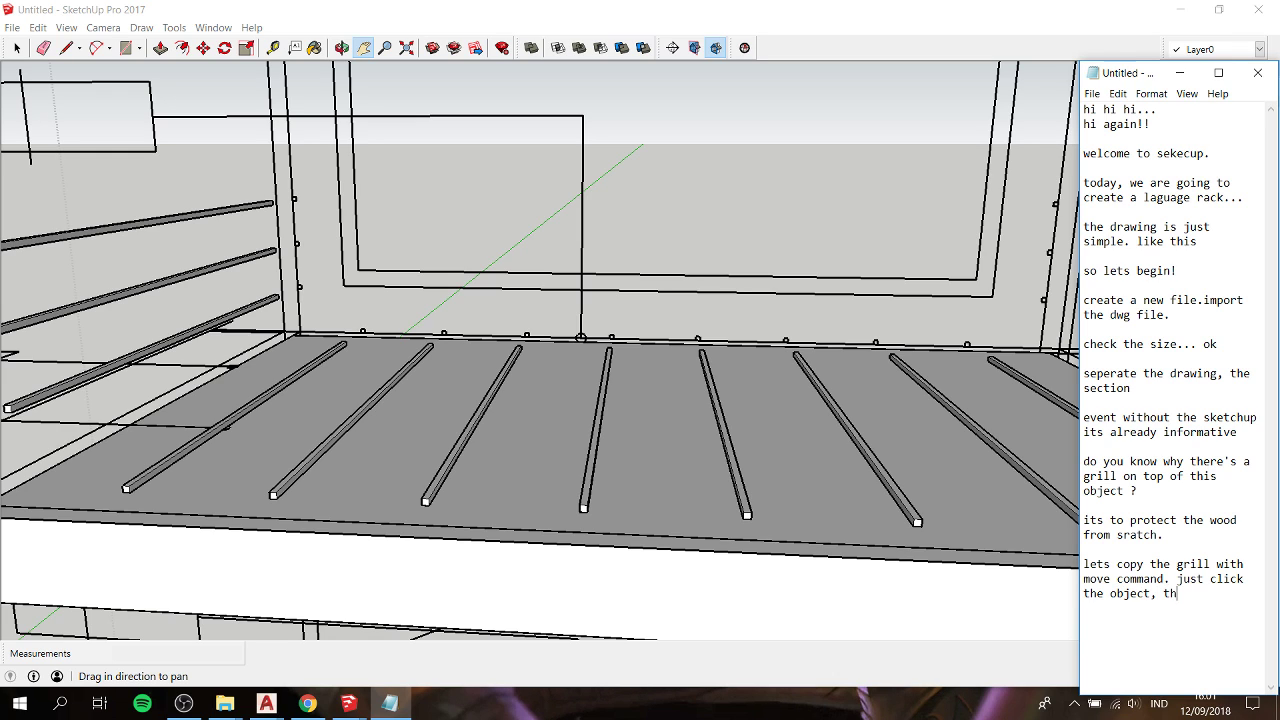
pyautogui.write('en')
pyautogui.write(' h')
pyautogui.write('it ctrl')
pyautogui.write(',')
pyautogui.press('BackSpace')
pyautogui.press('BackSpace')
pyautogui.press('BackSpace')
pyautogui.press('BackSpace')
pyautogui.press('BackSpace')
pyautogui.write('klik')
pyautogui.press('BackSpace')
pyautogui.press('BackSpace')
pyautogui.press('BackSpace')
pyautogui.write('hit M')
pyautogui.write(',')
# Step: Continue with 'click start point, hit ctrl in your keyboard, click the destination leight.'
pyautogui.write('cl')
pyautogui.write('ick s')
pyautogui.write('tart poin')
pyautogui.write('t')
pyautogui.write(', k')
pyautogui.write('cli')
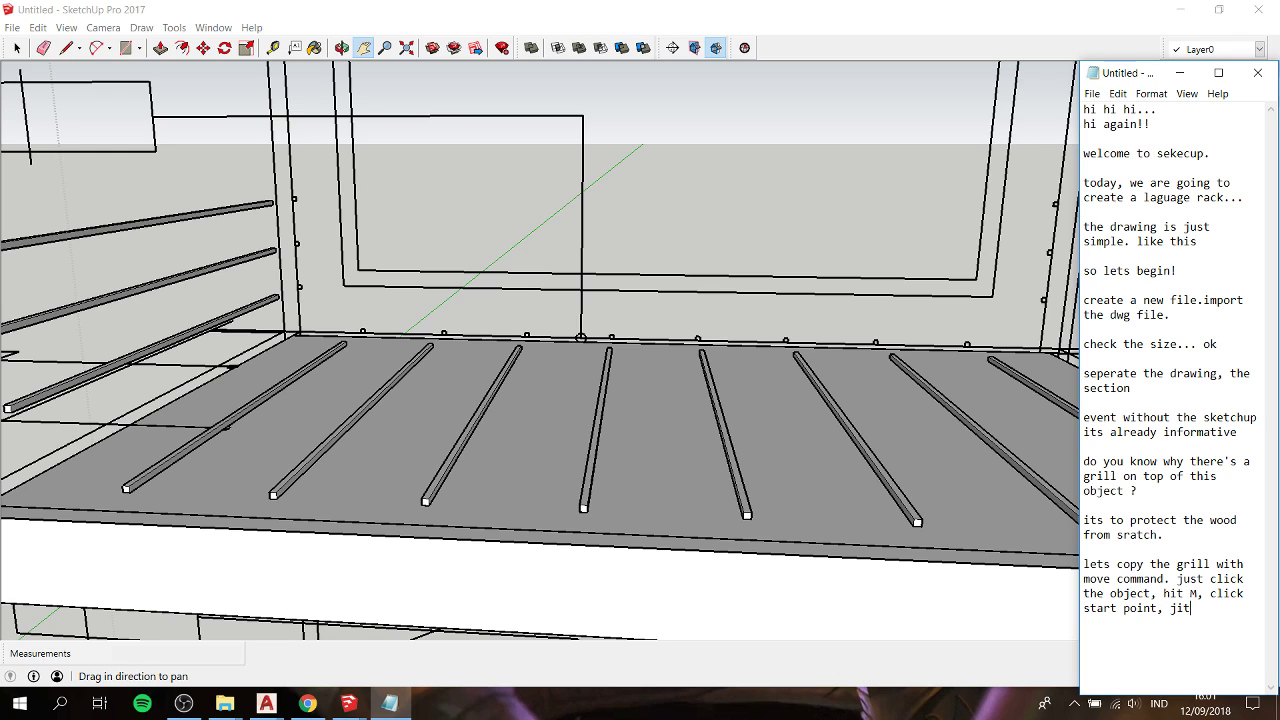
pyautogui.press('BackSpace')
pyautogui.press('BackSpace')
pyautogui.press('BackSpace')
pyautogui.write('hit M')
pyautogui.write(' i')
pyautogui.press('BackSpace')
pyautogui.press('BackSpace')
pyautogui.press('BackSpace')
pyautogui.write('c')
pyautogui.write('trl ')
pyautogui.write('in')
pyautogui.write(' your ke')
pyautogui.write('yboard,')
pyautogui.write(' cli')
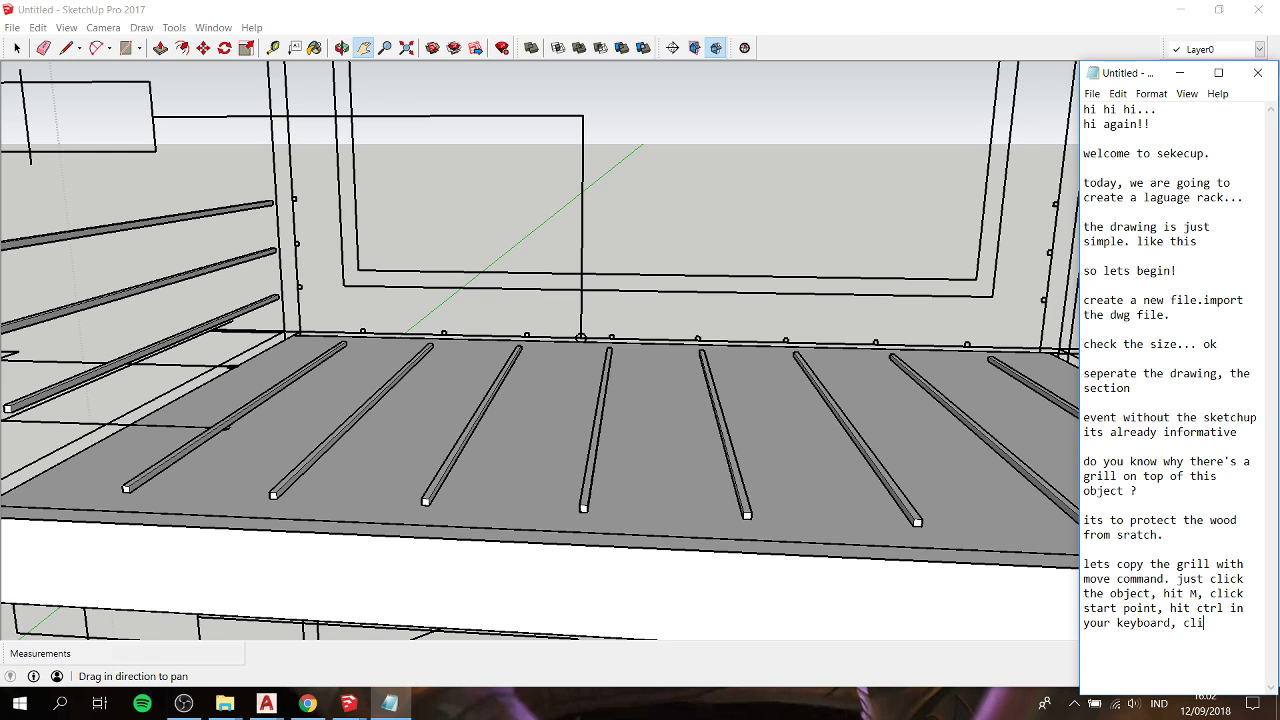
pyautogui.write('ck the ')
pyautogui.write('des')
pyautogui.write('tination')
pyautogui.write(' l')
pyautogui.write('e')
pyautogui.write('ght')
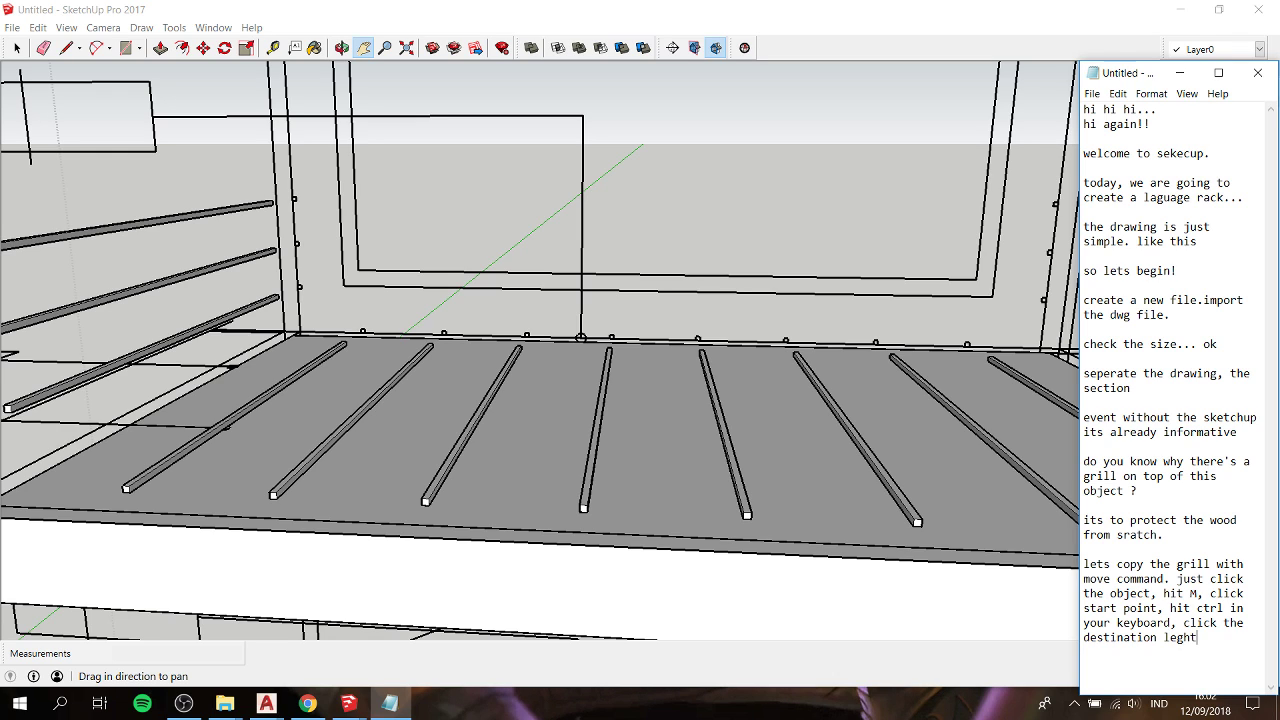
pyautogui.press('BackSpace')
pyautogui.press('BackSpace')
pyautogui.press('BackSpace')
pyautogui.write('ight')
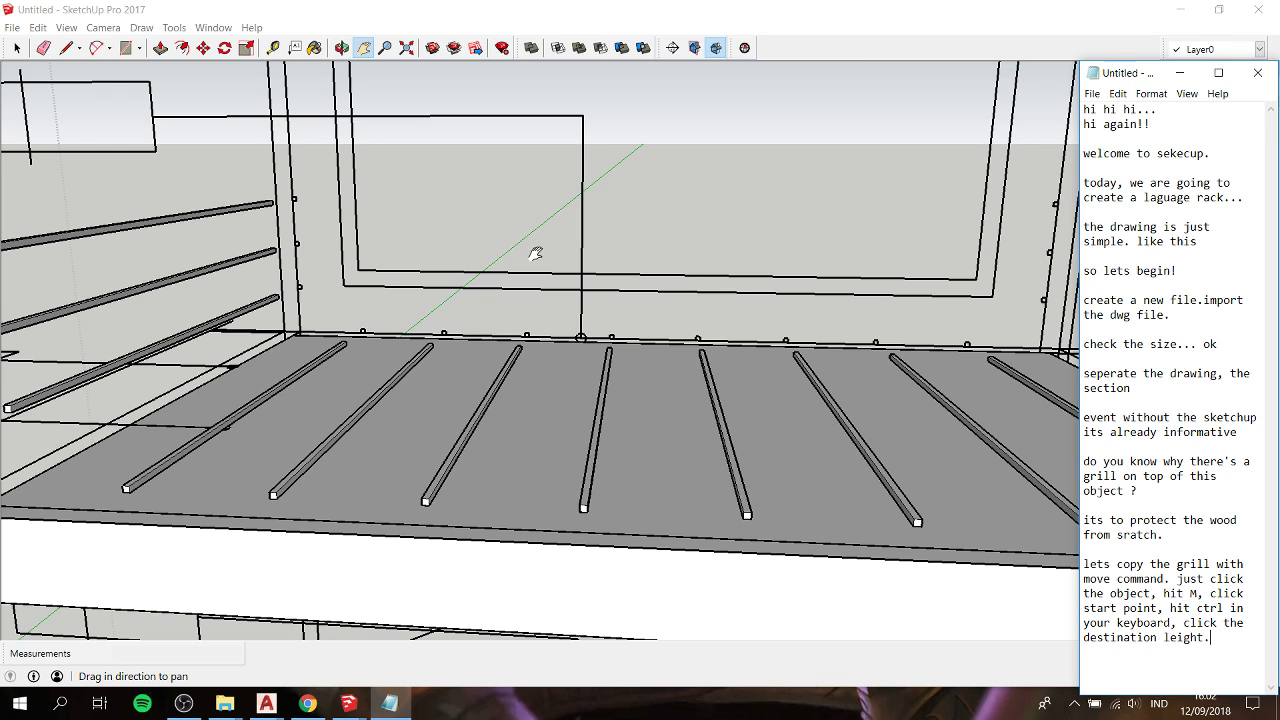
# Step: End the Notepad note with 'then type X(number of multiply)', fixing typos, and return to SketchUp
pyautogui.write('k')
pyautogui.press('BackSpace')
pyautogui.write('hen')
pyautogui.write('typ')
pyautogui.write('e')
pyautogui.write('X')
pyautogui.write('(')
pyautogui.write('n')
pyautogui.write('umber')
pyautogui.write('of')
pyautogui.write(' multip')
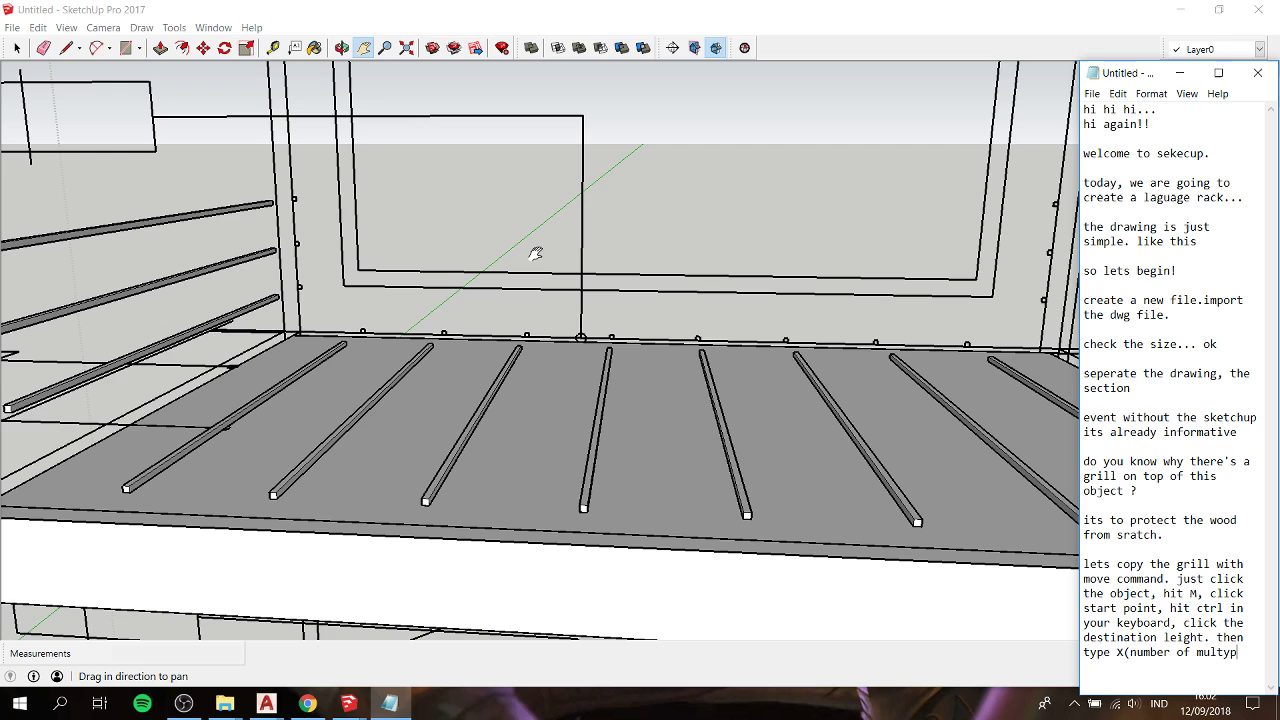
pyautogui.press('BackSpace')
pyautogui.press('BackSpace')
pyautogui.press('BackSpace')
pyautogui.write('iply')
pyautogui.write(')')
pyautogui.click(535, 254)
# Step: Select the three rods on the cabinet's left wall
pyautogui.scroll(-1, 531, 251)
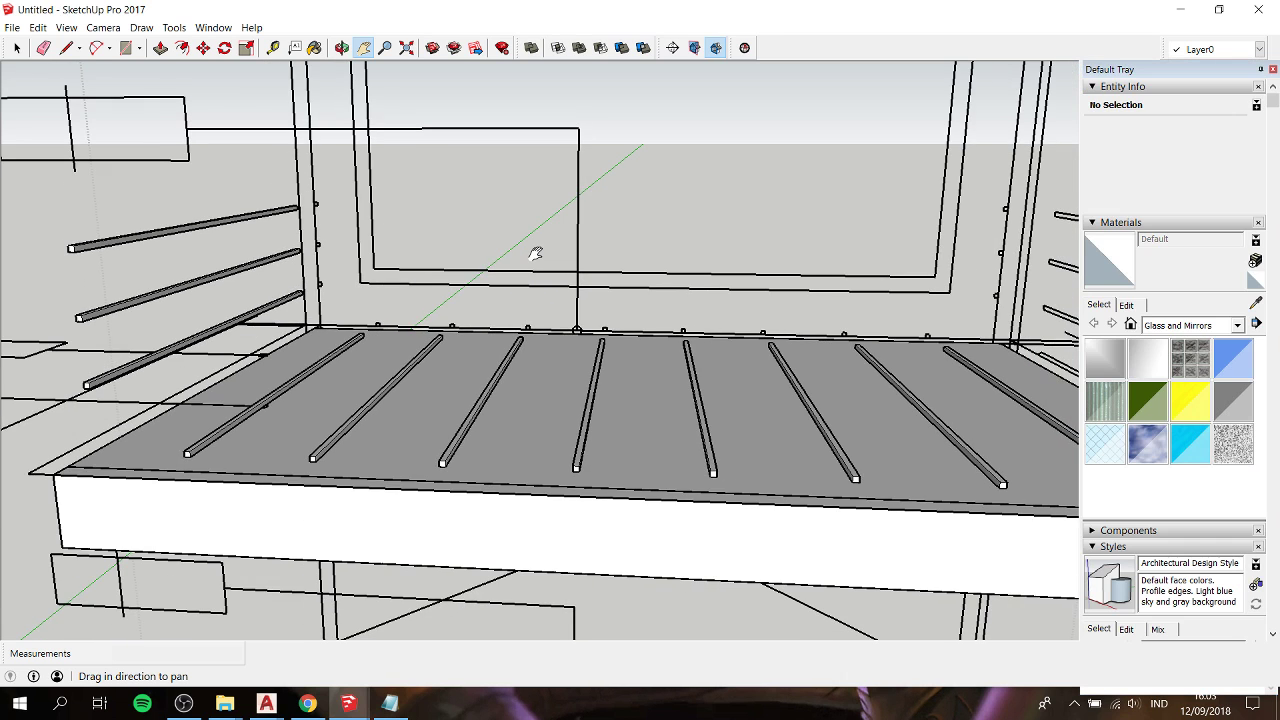
pyautogui.scroll(-1, 531, 251)
pyautogui.press('space')
pyautogui.click(215, 333)
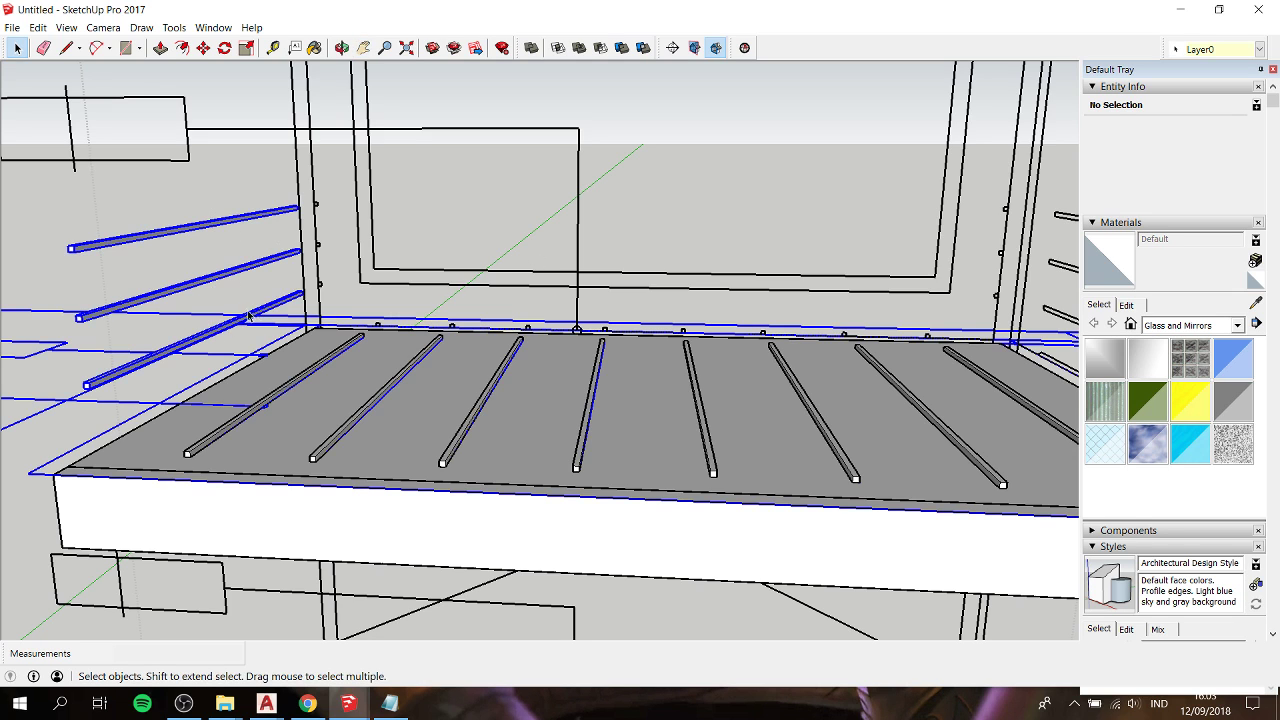
pyautogui.moveTo(290, 312); pyautogui.dragTo(250, 158)
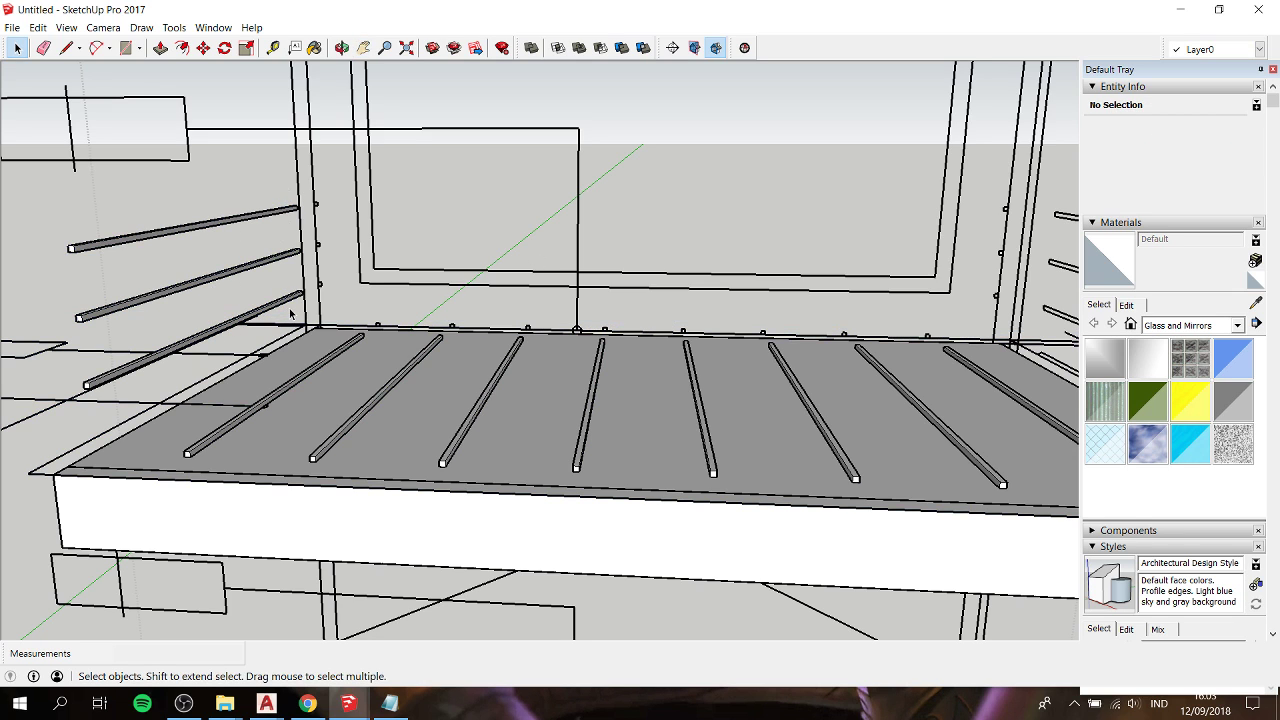
# Step: Copy the three rods from a rod end onto the opposite wall's endpoint
pyautogui.press('m')
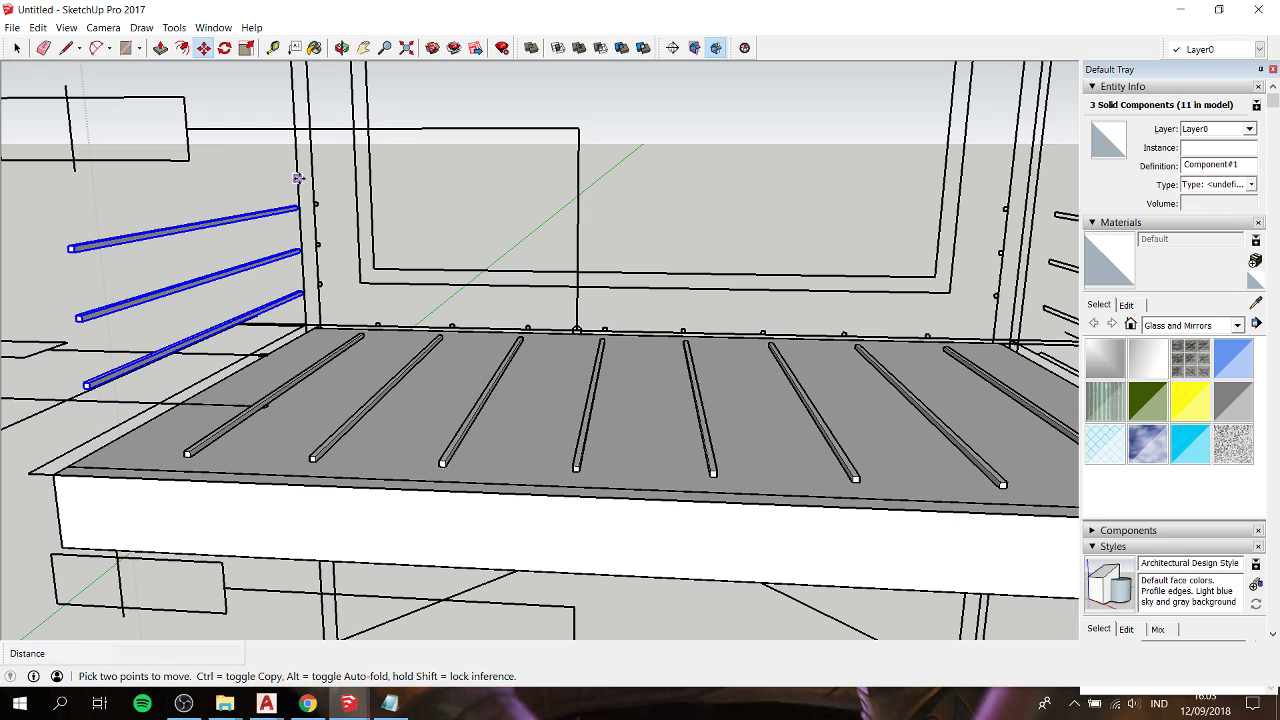
pyautogui.scroll(2, 310, 200)
pyautogui.scroll(2, 312, 201)
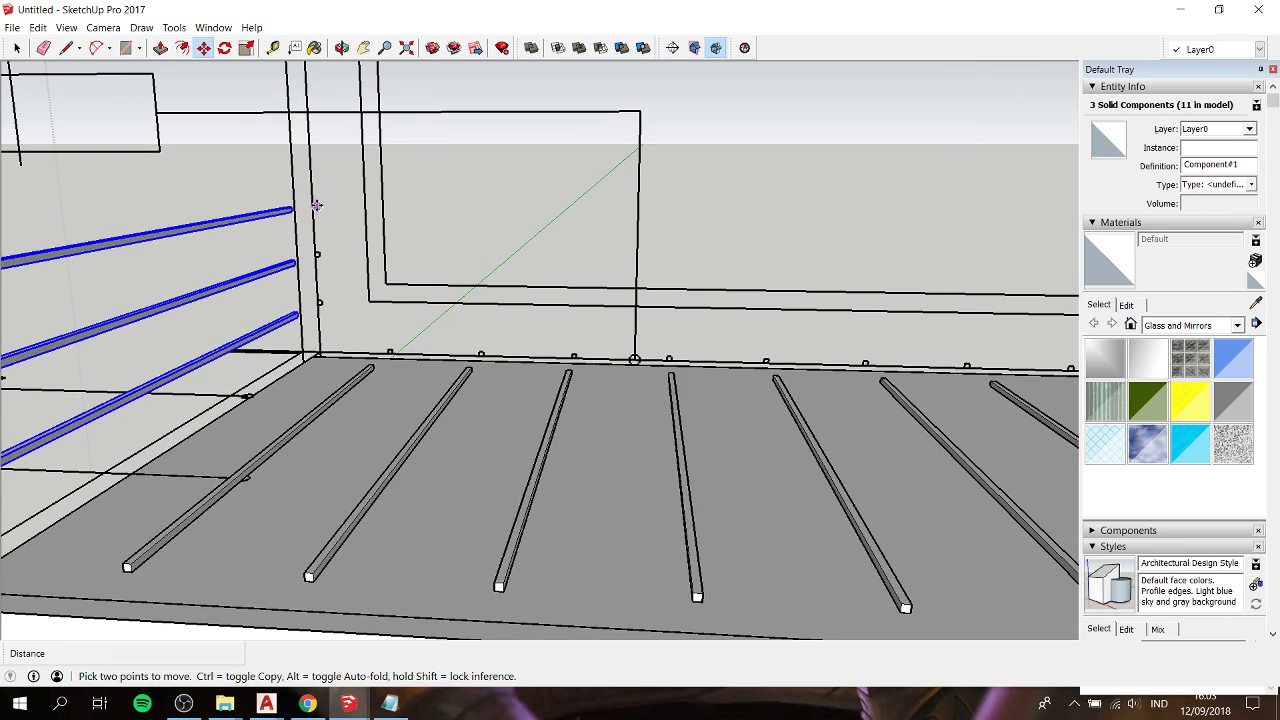
pyautogui.scroll(2, 314, 202)
pyautogui.click(316, 202)
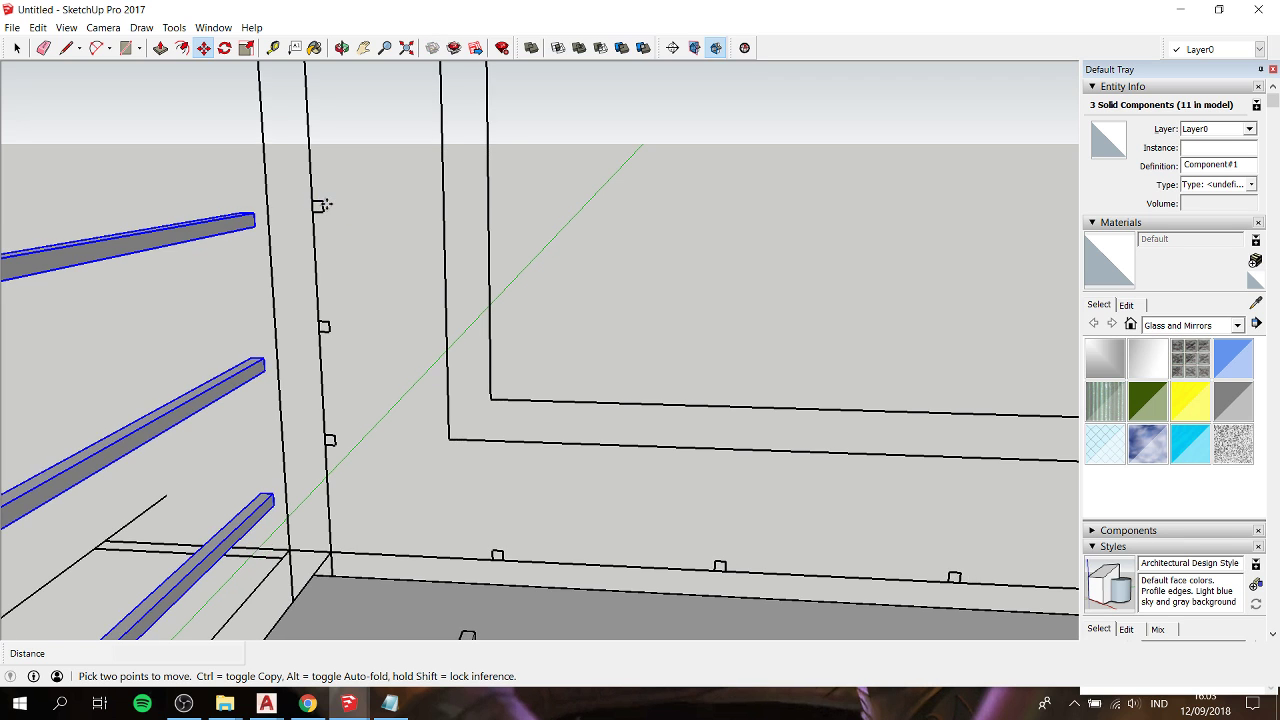
pyautogui.scroll(-5, 400, 447)
pyautogui.scroll(-3, 520, 410)
pyautogui.scroll(4, 635, 385)
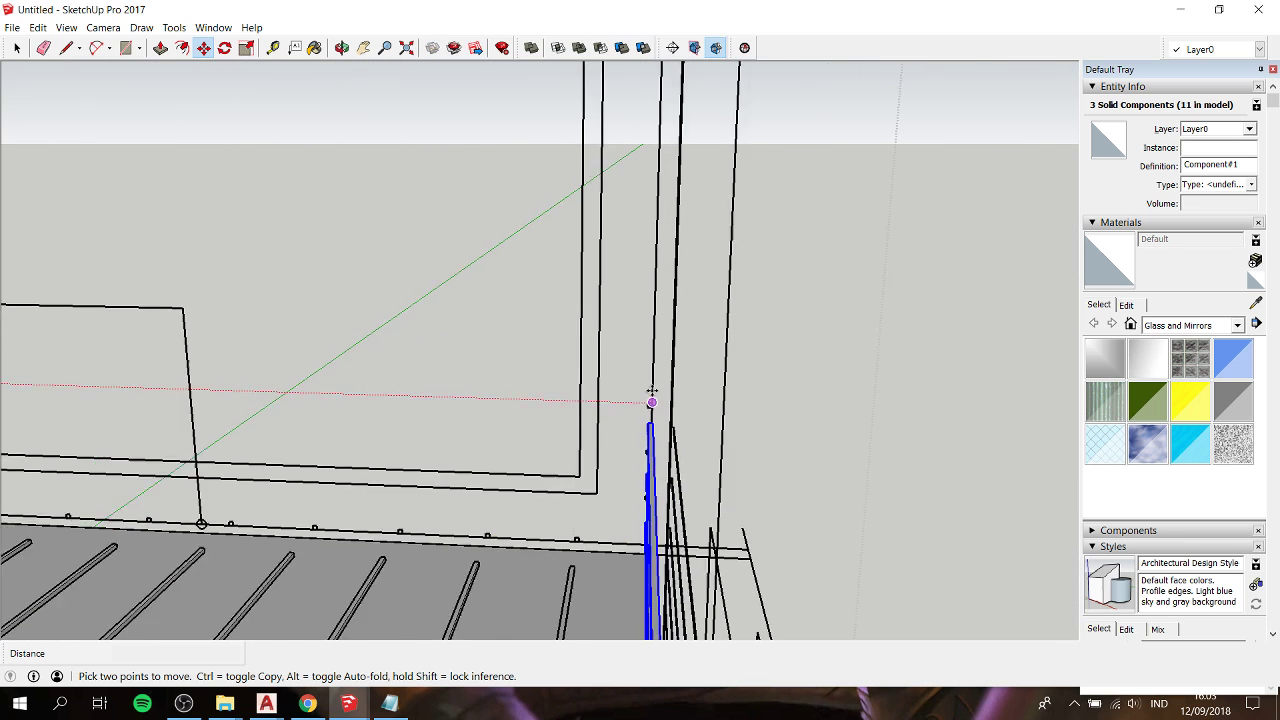
pyautogui.scroll(2, 651, 402)
pyautogui.press('ctrl')
pyautogui.click(651, 405)
pyautogui.scroll(-3, 651, 405)
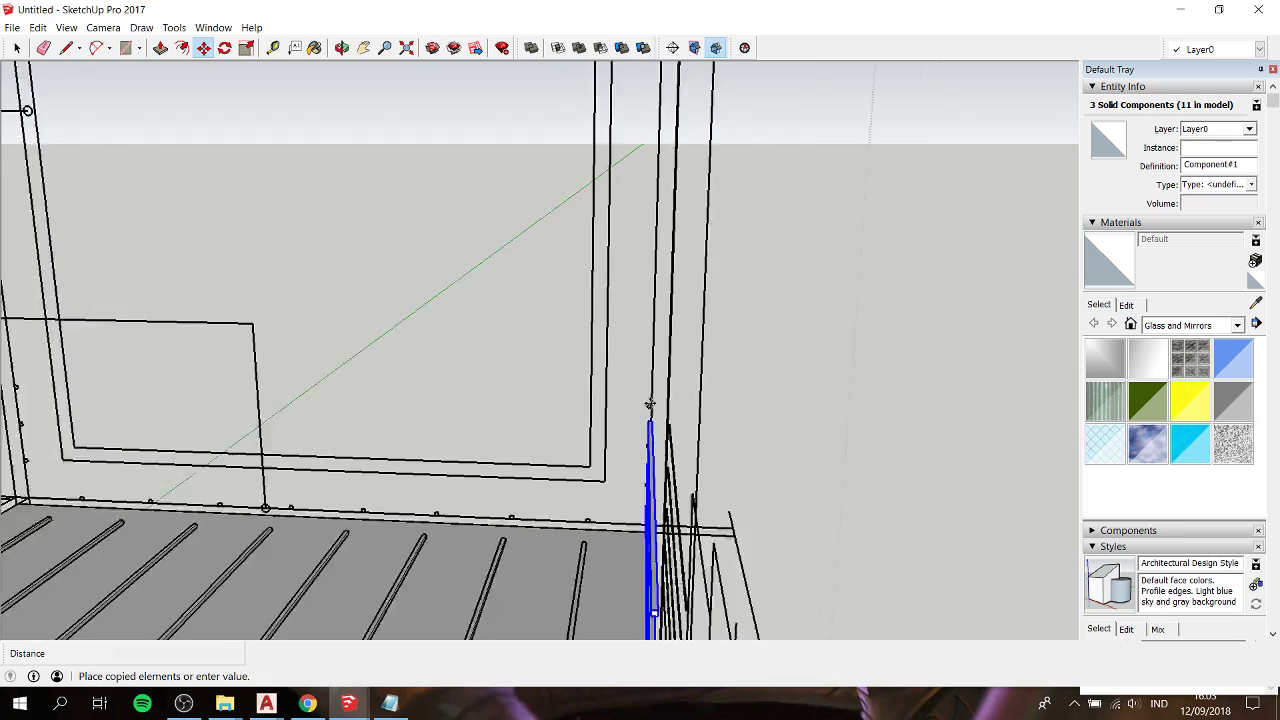
pyautogui.moveTo(651, 405)
pyautogui.mouseDown(button='middle')
pyautogui.moveTo(367, 403)
pyautogui.moveTo(540, 286)
pyautogui.moveTo(551, 331)
pyautogui.moveTo(429, 376)
pyautogui.moveTo(374, 337)
pyautogui.moveTo(300, 417)
pyautogui.moveTo(289, 334)
pyautogui.moveTo(323, 394)
pyautogui.moveTo(537, 474)
pyautogui.moveTo(752, 382)
pyautogui.moveTo(792, 289)
pyautogui.moveTo(780, 320)
pyautogui.mouseUp(button='middle')
pyautogui.press('m')
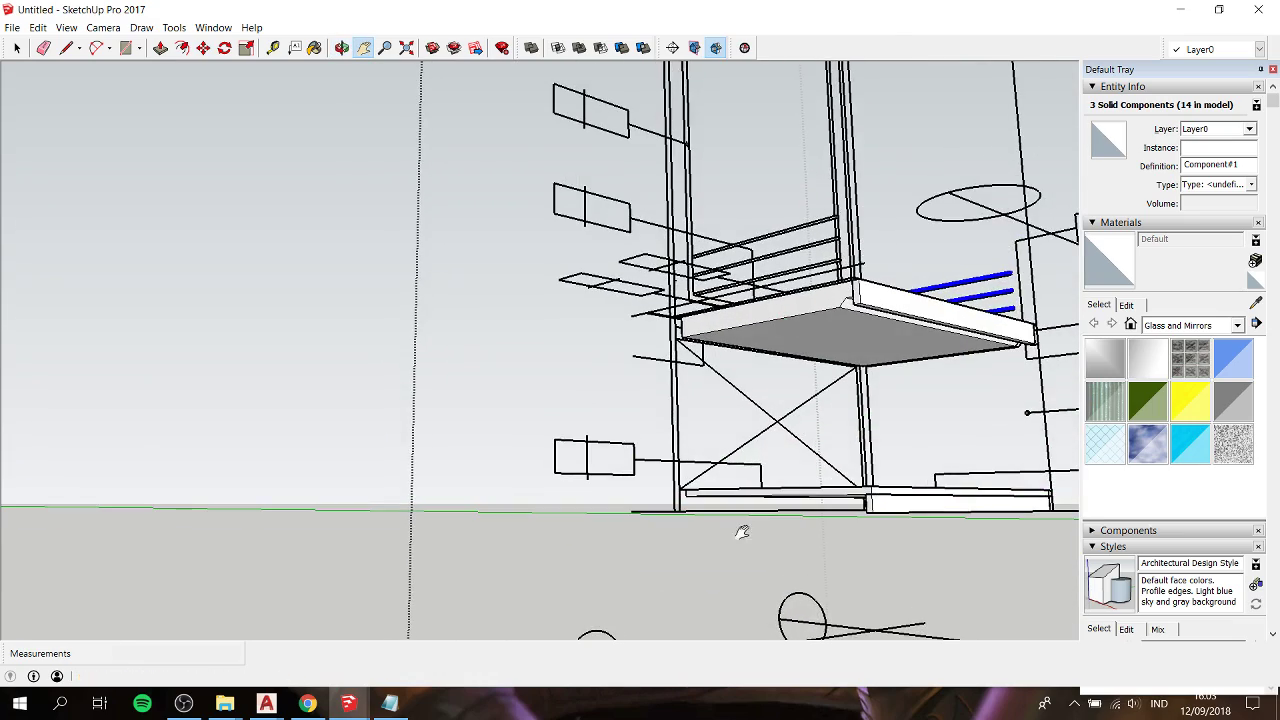
# Step: Push/Pull the left post face out 600mm to form a side board
pyautogui.keyDown('shift'); pyautogui.moveTo(740, 531); pyautogui.dragTo(696, 512, button='middle'); pyautogui.keyUp('shift')
pyautogui.press('r')
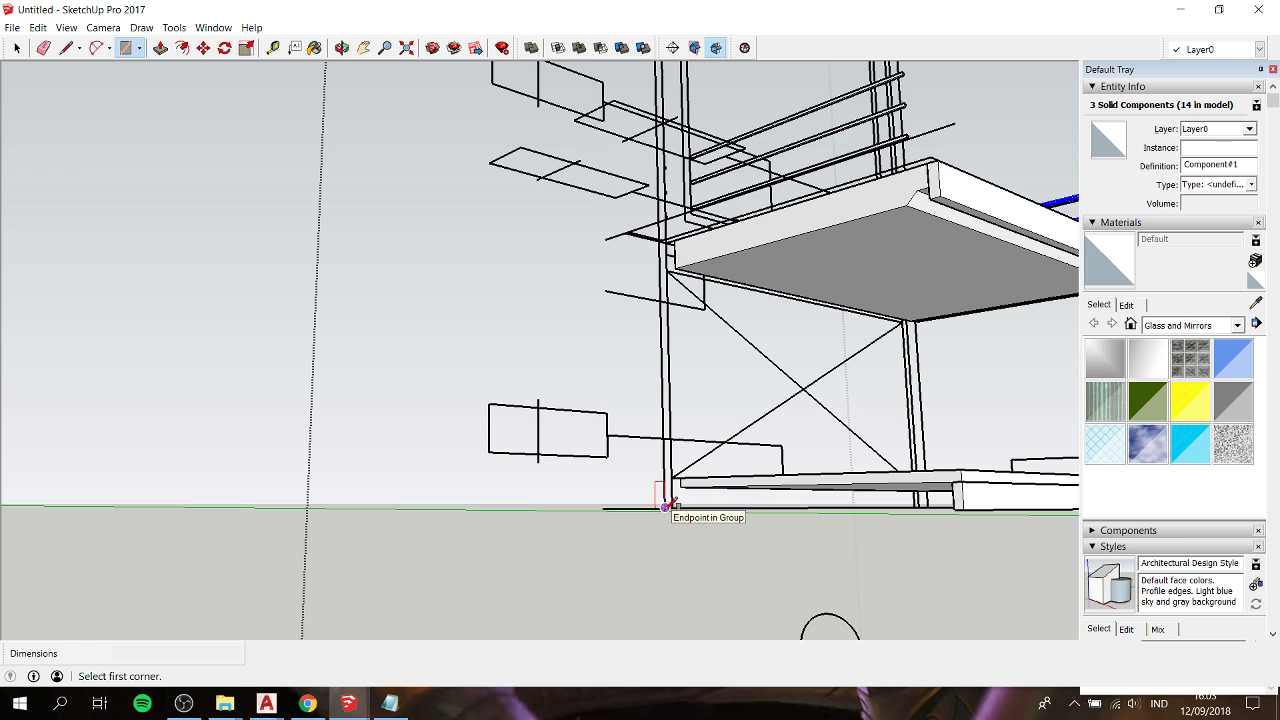
pyautogui.click(667, 506)
pyautogui.scroll(-5, 667, 506)
pyautogui.scroll(3, 666, 166)
pyautogui.scroll(3, 666, 226)
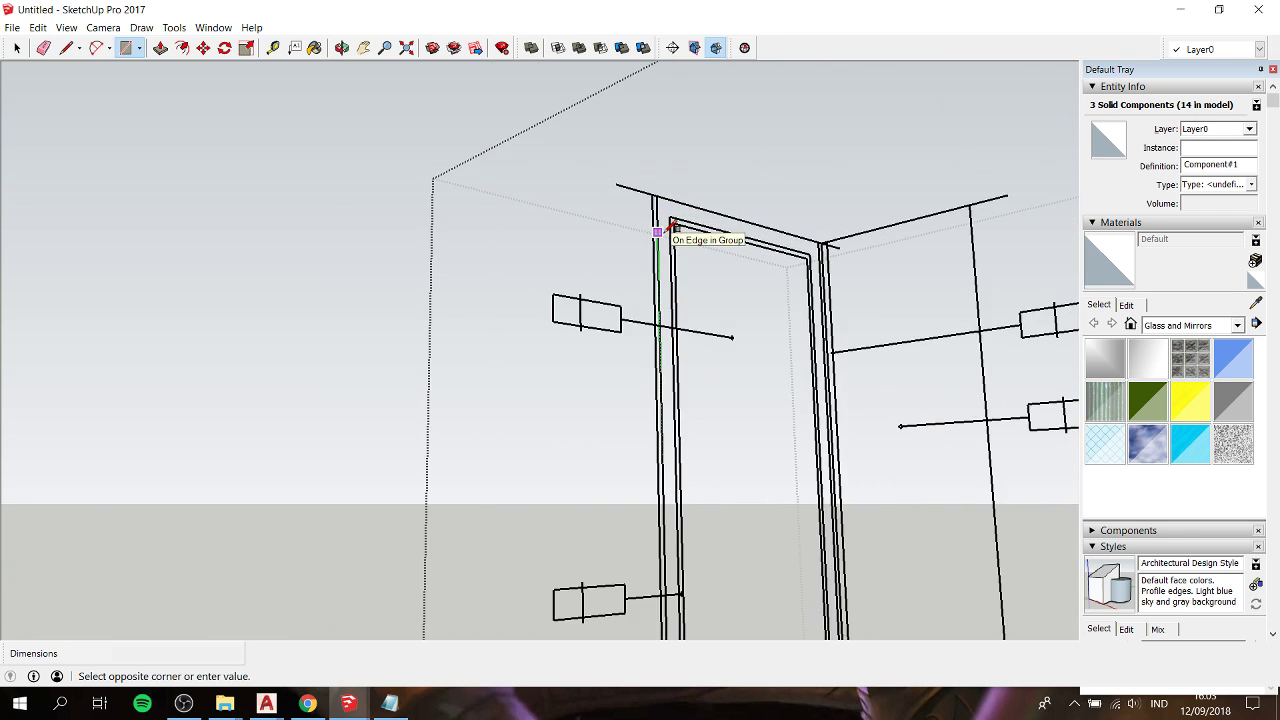
pyautogui.scroll(2, 674, 191)
pyautogui.press('space')
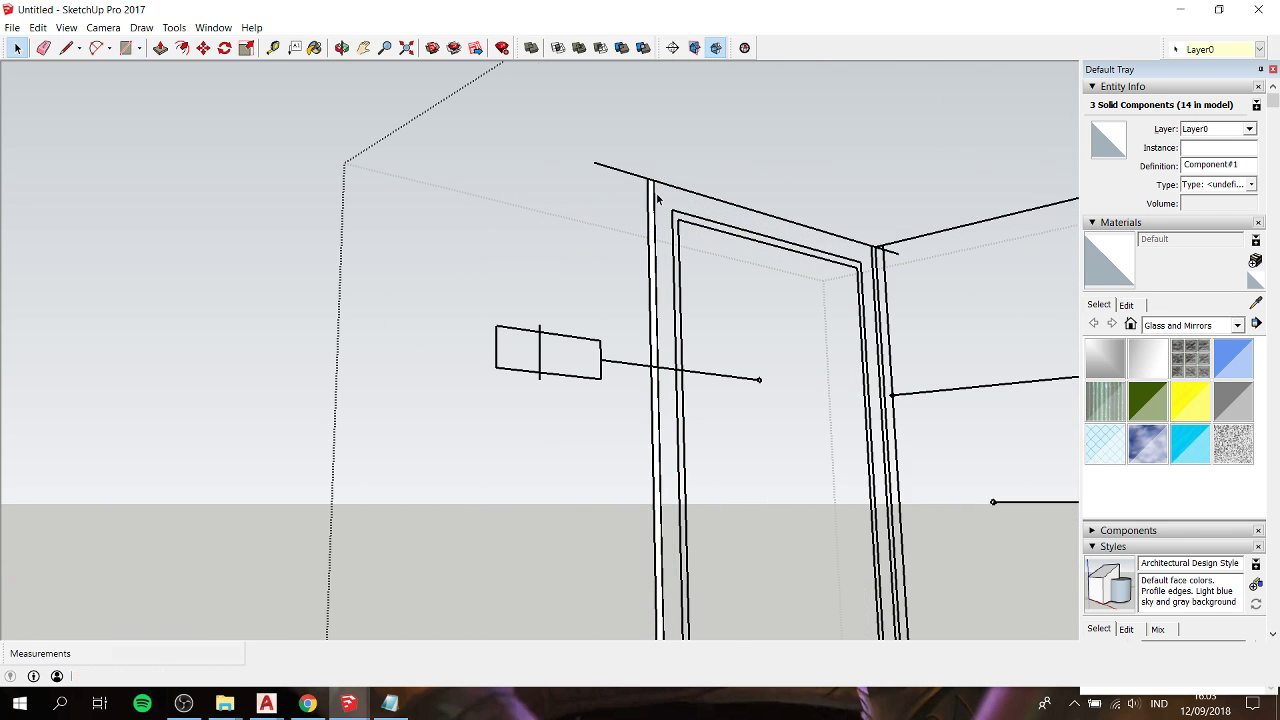
pyautogui.scroll(-5, 660, 300)
pyautogui.scroll(5, 657, 514)
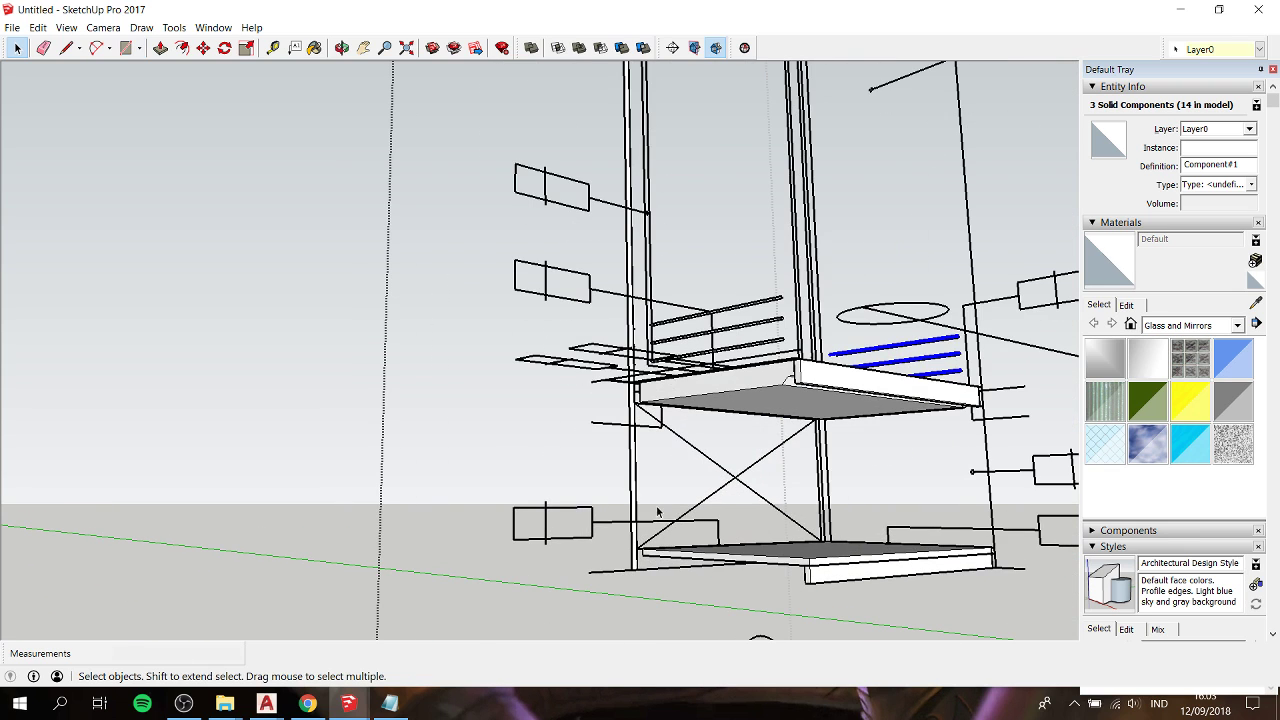
pyautogui.press('p')
pyautogui.moveTo(632, 458); pyautogui.dragTo(803, 383)
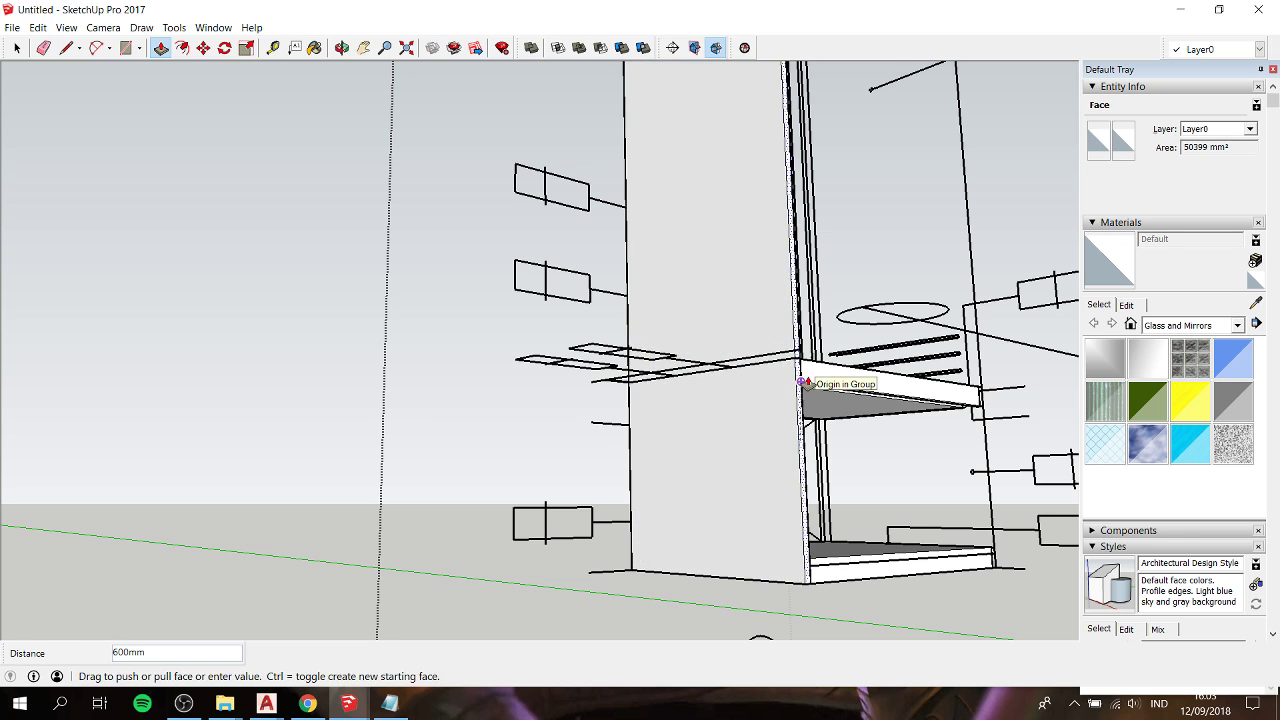
pyautogui.moveTo(846, 371)
pyautogui.mouseDown(button='middle')
pyautogui.moveTo(680, 380)
pyautogui.moveTo(226, 508)
pyautogui.moveTo(734, 274)
pyautogui.mouseUp(button='middle')
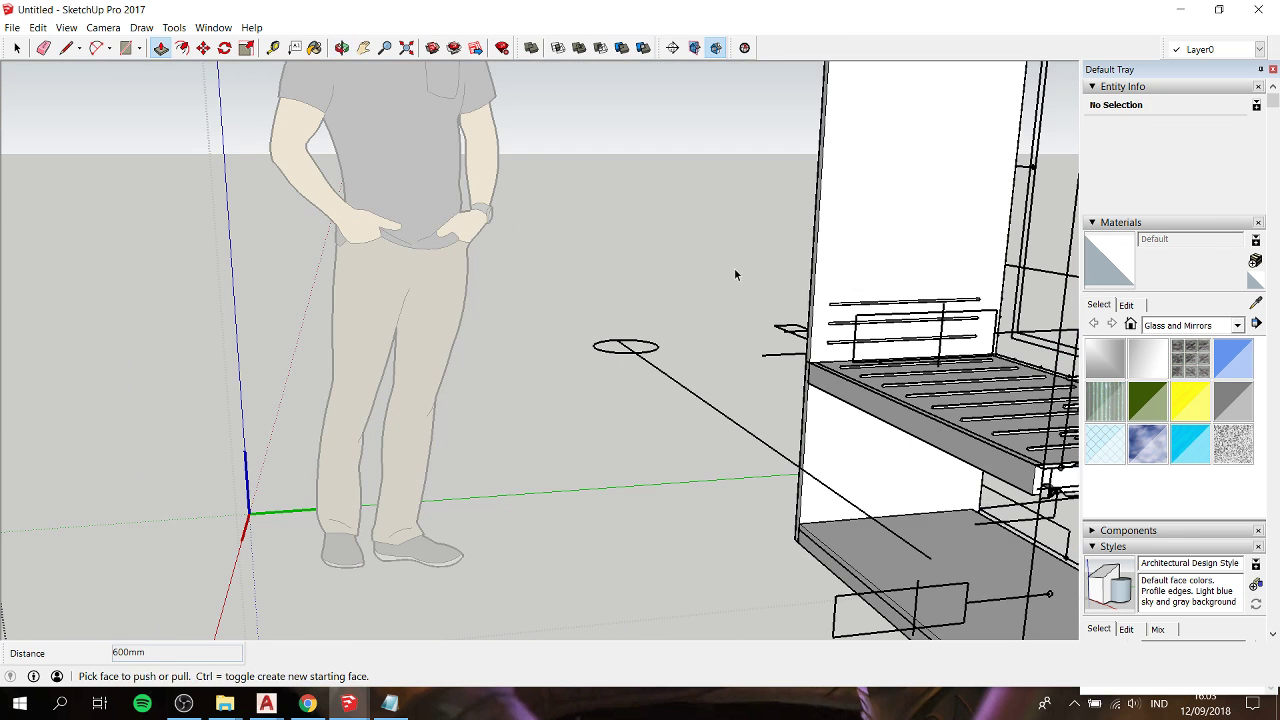
# Step: Group the new side board's geometry with Make Group
pyautogui.press('space')
pyautogui.click(856, 220)
pyautogui.rightClick(853, 221)
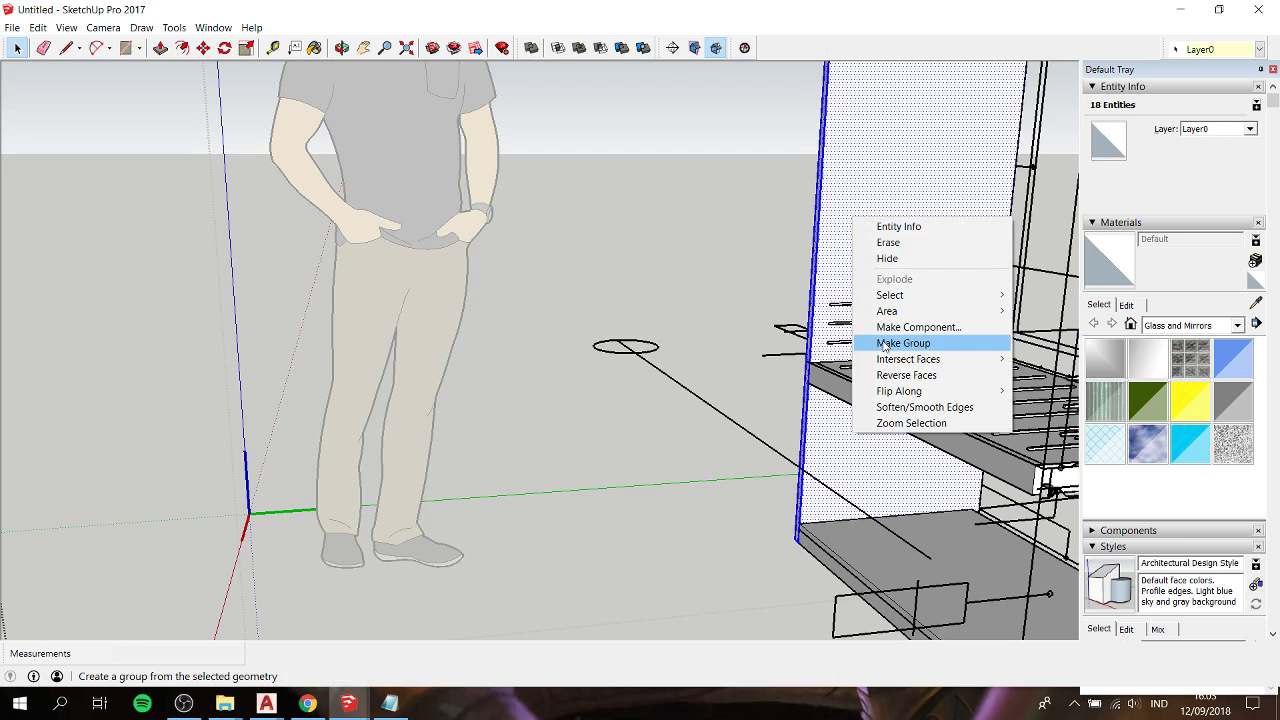
pyautogui.click(920, 343)
pyautogui.scroll(2, 880, 350)
pyautogui.scroll(2, 766, 392)
# Step: Make the board group into the component Component#2, then select the left side panel
pyautogui.moveTo(766, 392); pyautogui.dragTo(828, 380, button='middle')
pyautogui.click(776, 430)
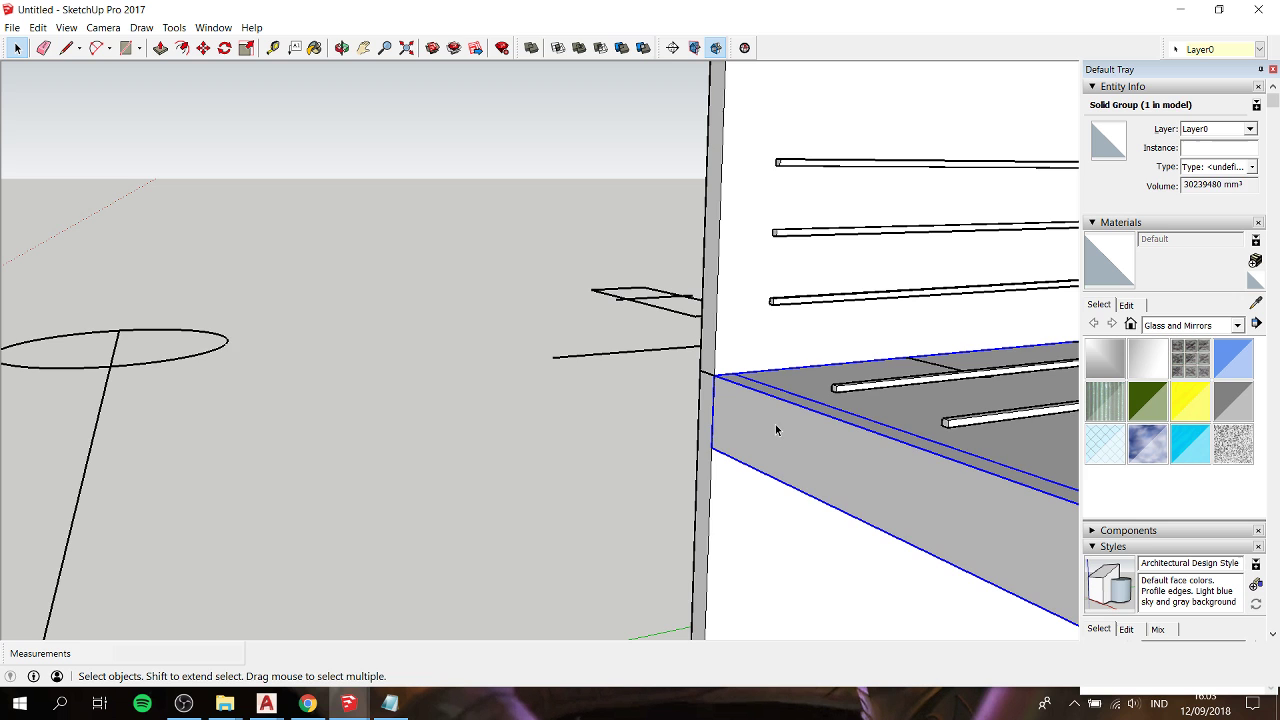
pyautogui.moveTo(741, 393); pyautogui.dragTo(766, 320, button='middle')
pyautogui.click(686, 314)
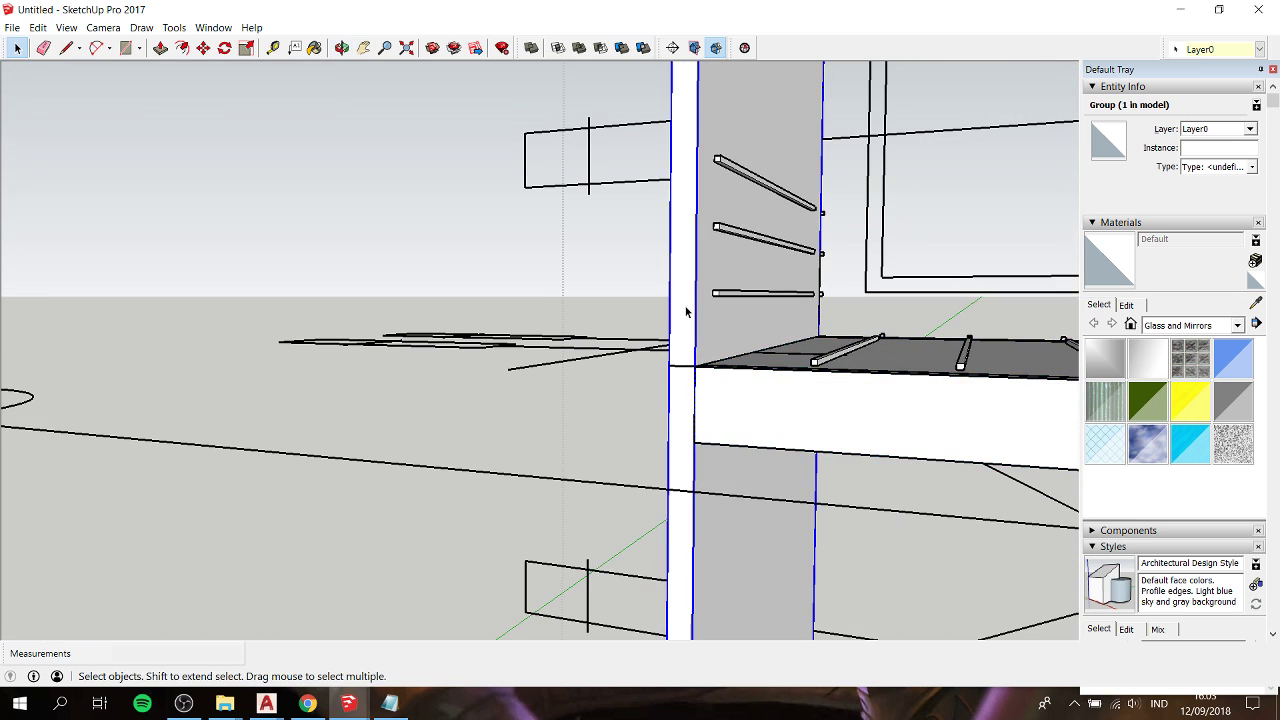
pyautogui.moveTo(686, 314)
pyautogui.mouseDown(button='middle')
pyautogui.moveTo(949, 455)
pyautogui.moveTo(824, 396)
pyautogui.mouseUp(button='middle')
pyautogui.rightClick(775, 296)
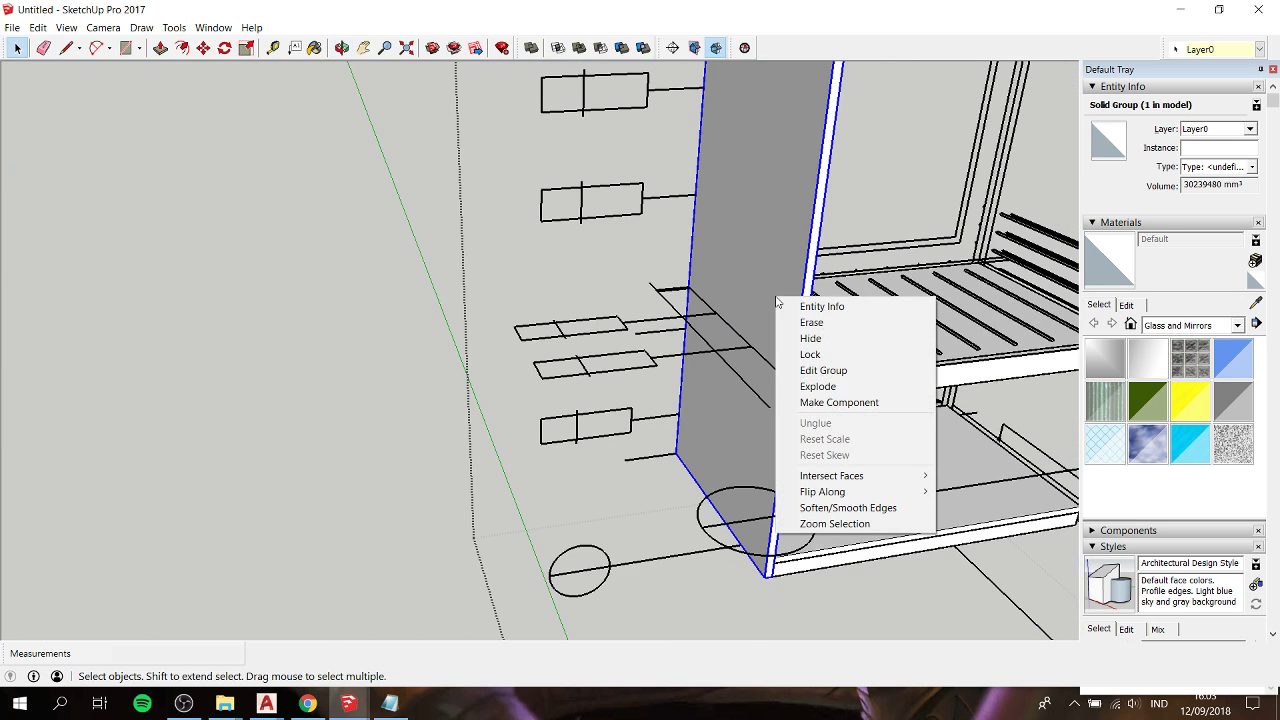
pyautogui.click(828, 402)
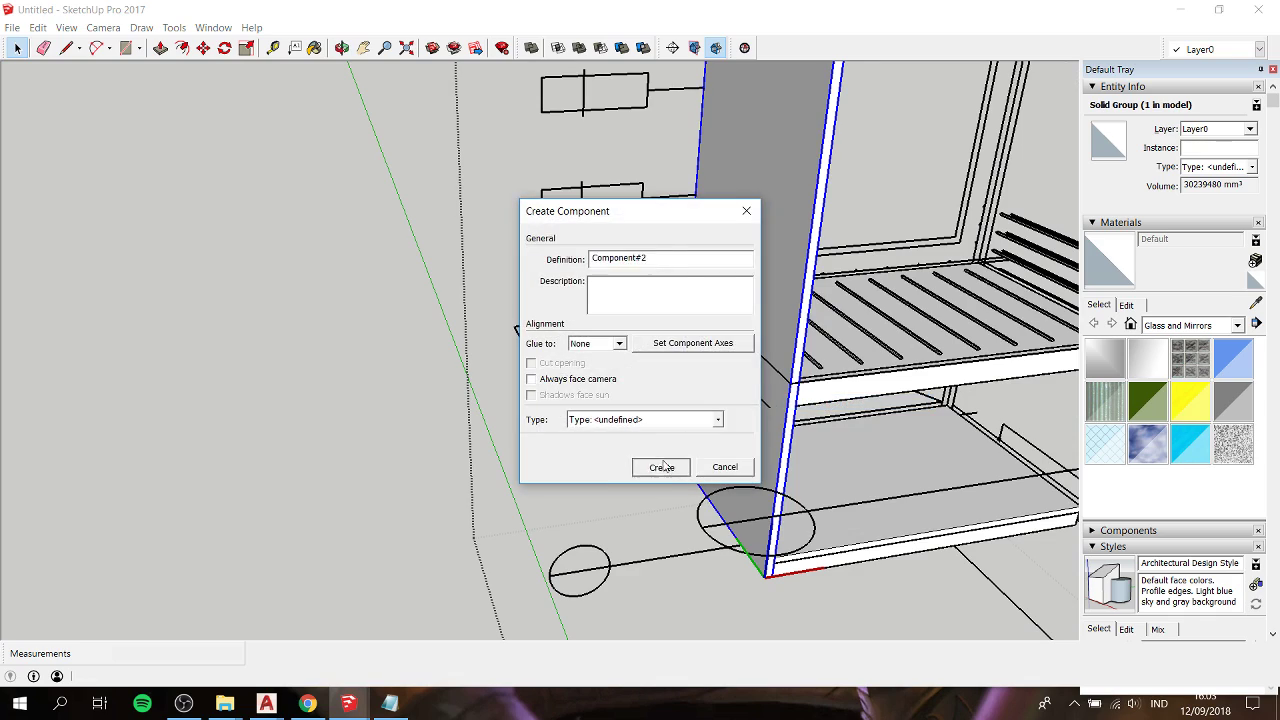
pyautogui.click(663, 464)
pyautogui.moveTo(945, 385)
pyautogui.mouseDown(button='middle')
pyautogui.moveTo(491, 442)
pyautogui.moveTo(691, 409)
pyautogui.moveTo(671, 366)
pyautogui.mouseUp(button='middle')
pyautogui.click(875, 162)
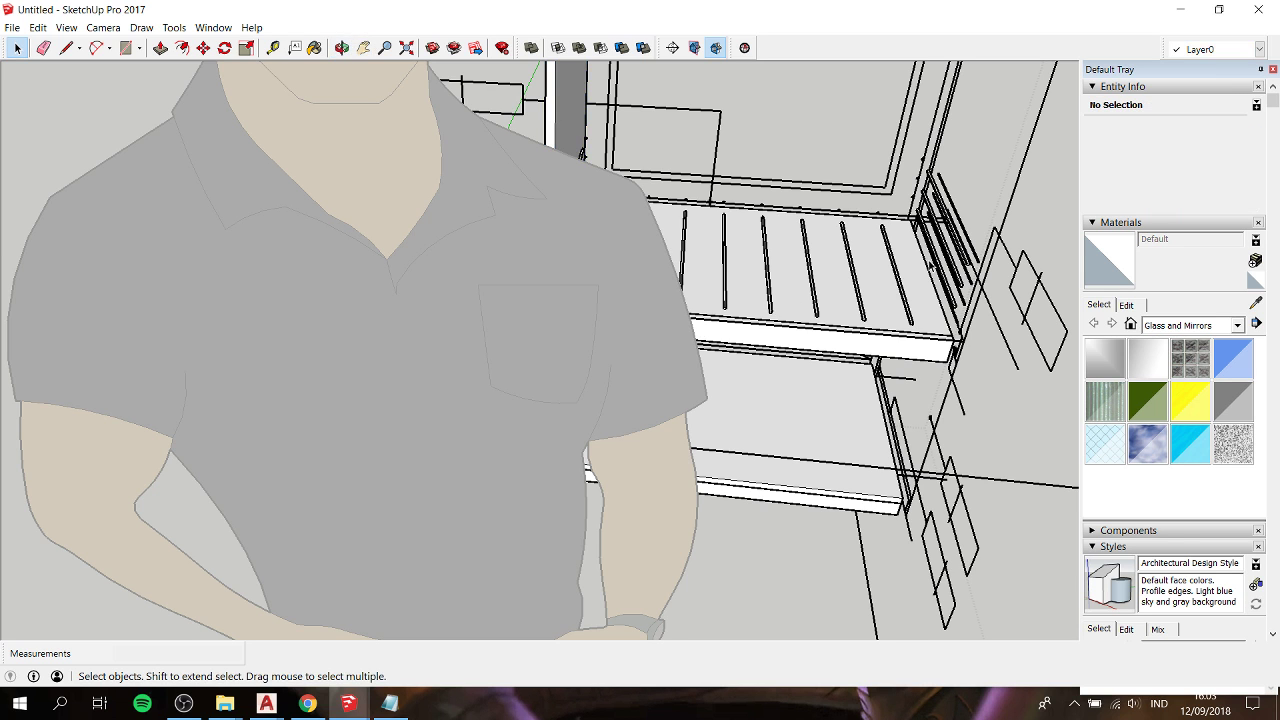
pyautogui.keyDown('shift'); pyautogui.moveTo(875, 162); pyautogui.dragTo(177, 193, button='middle'); pyautogui.keyUp('shift')
pyautogui.click(158, 215)
# Step: Copy the side panel component about 921mm across to the cabinet's opposite side
pyautogui.scroll(2, 160, 216)
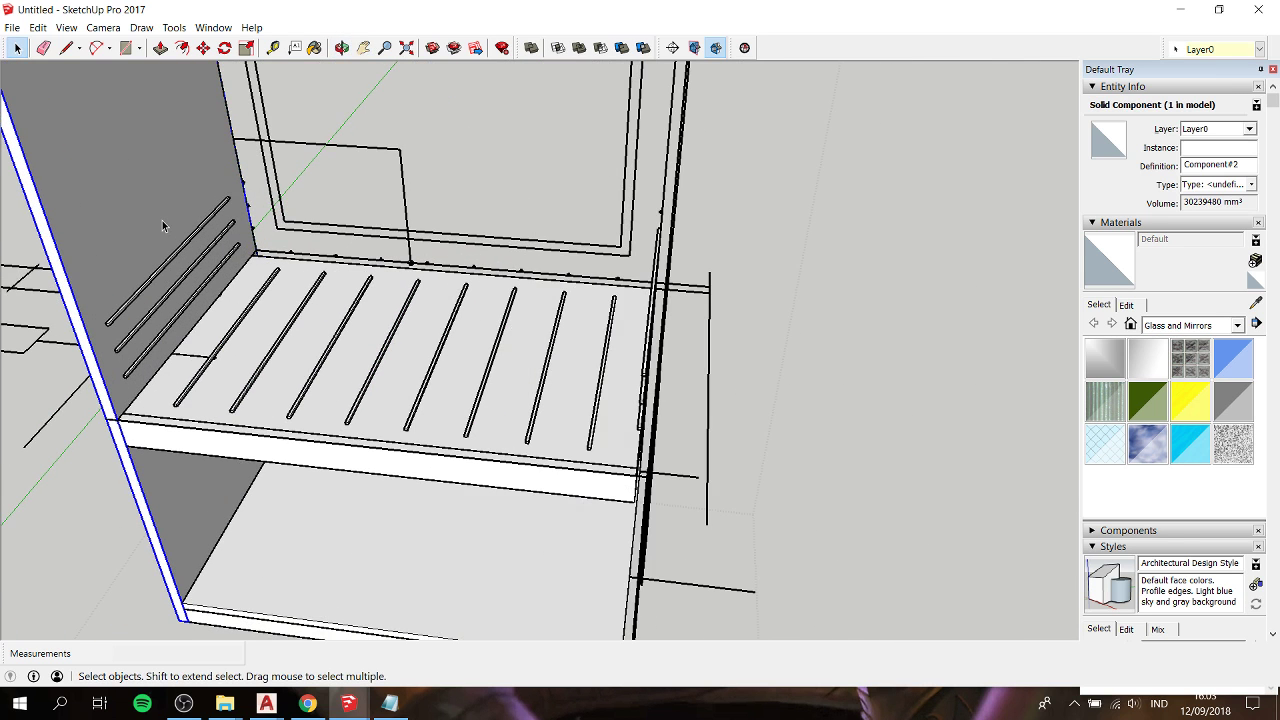
pyautogui.press('m')
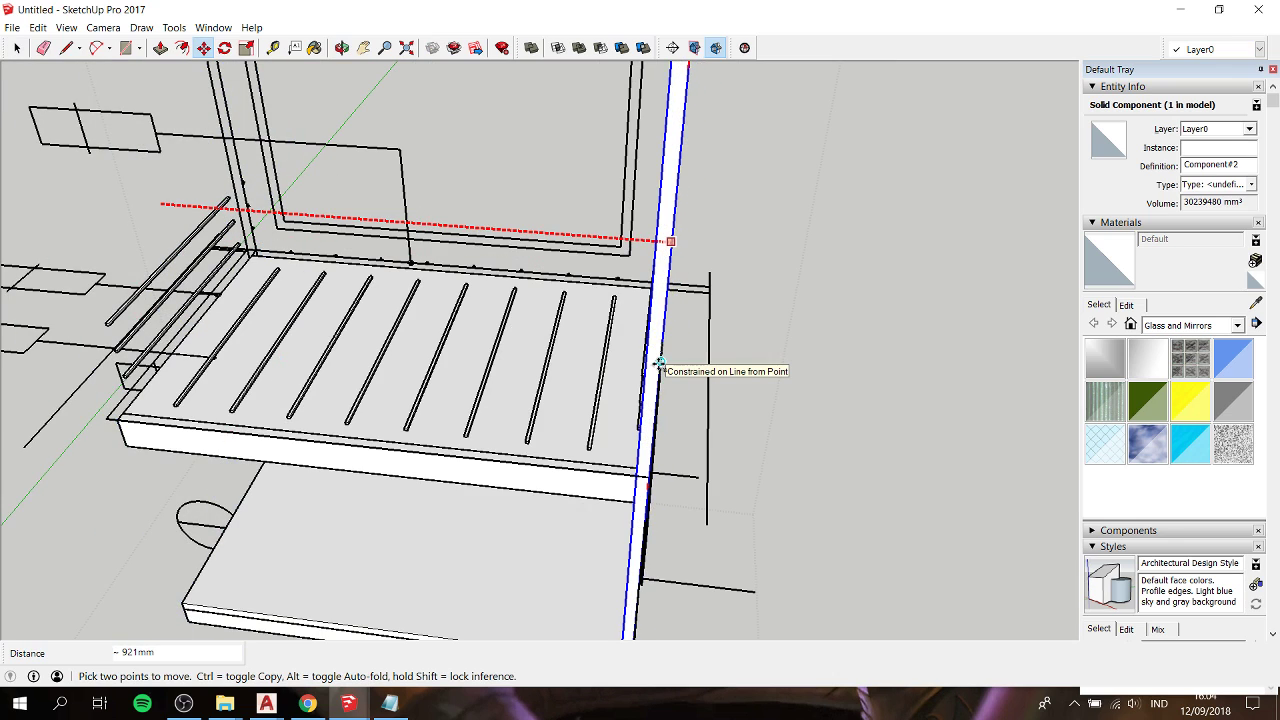
pyautogui.moveTo(658, 363); pyautogui.dragTo(580, 334, button='middle')
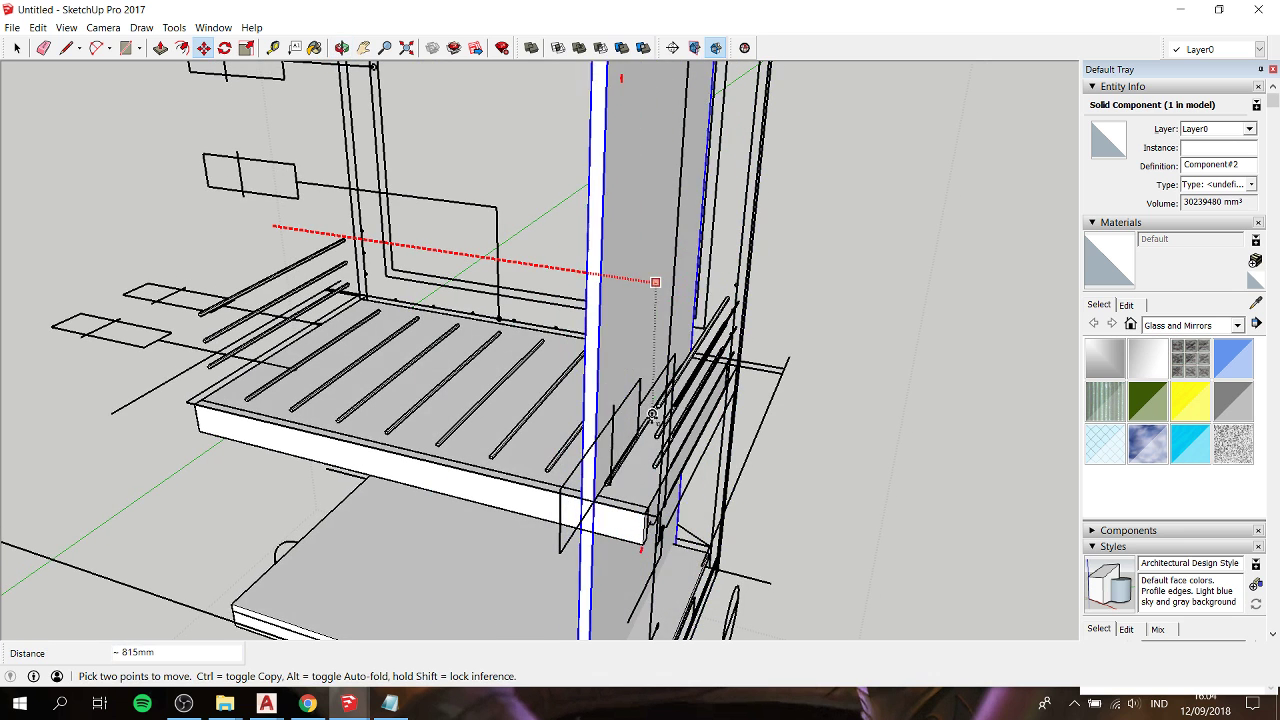
pyautogui.press('space')
pyautogui.press('m')
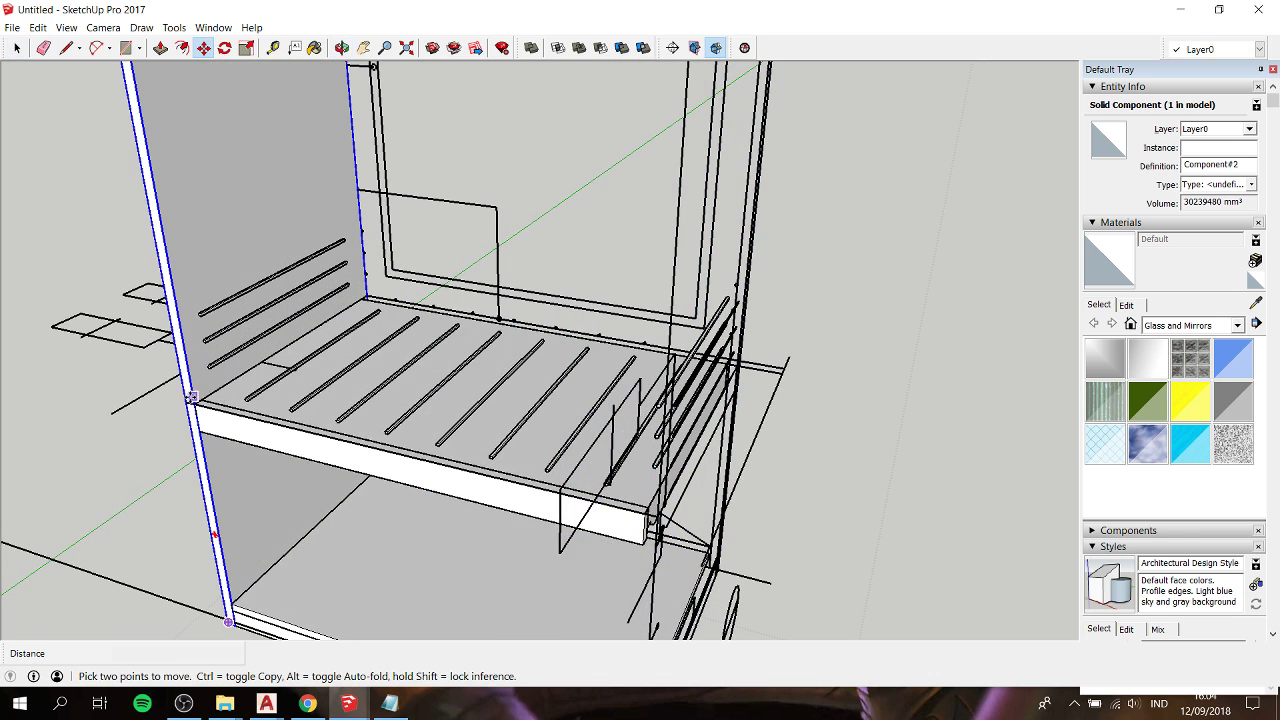
pyautogui.click(185, 398)
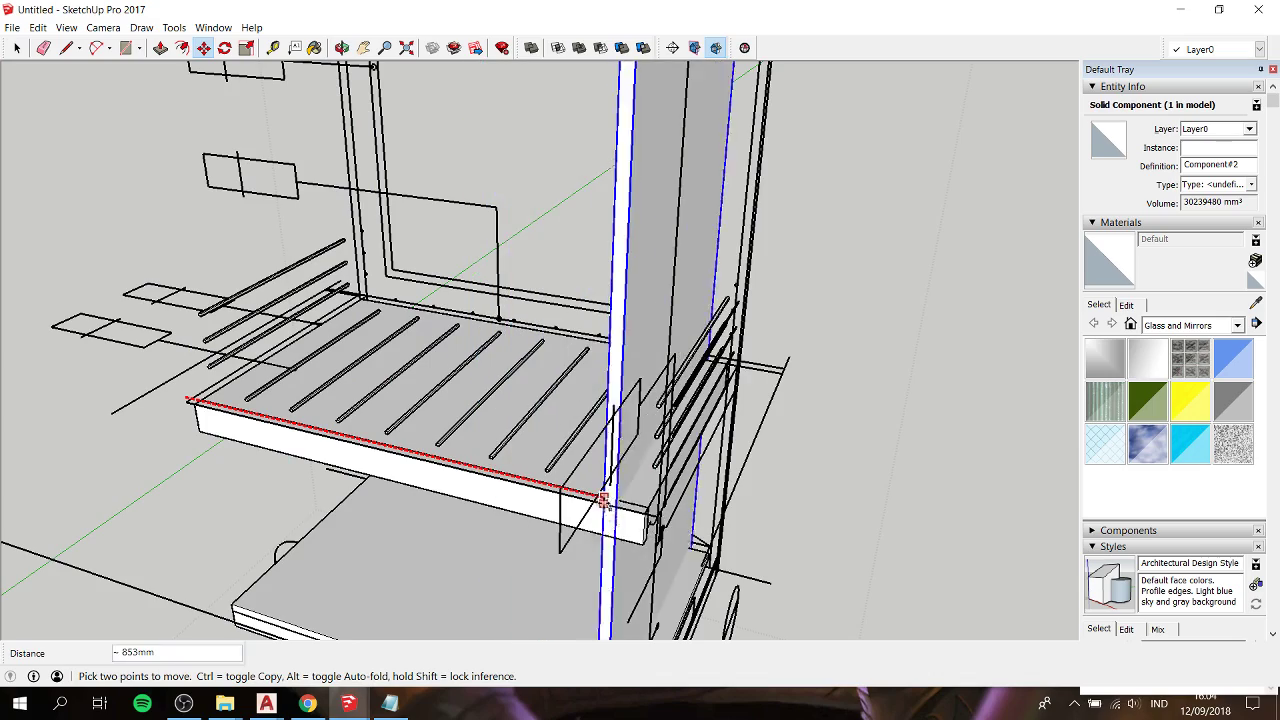
pyautogui.moveTo(655, 512); pyautogui.dragTo(705, 452, button='middle')
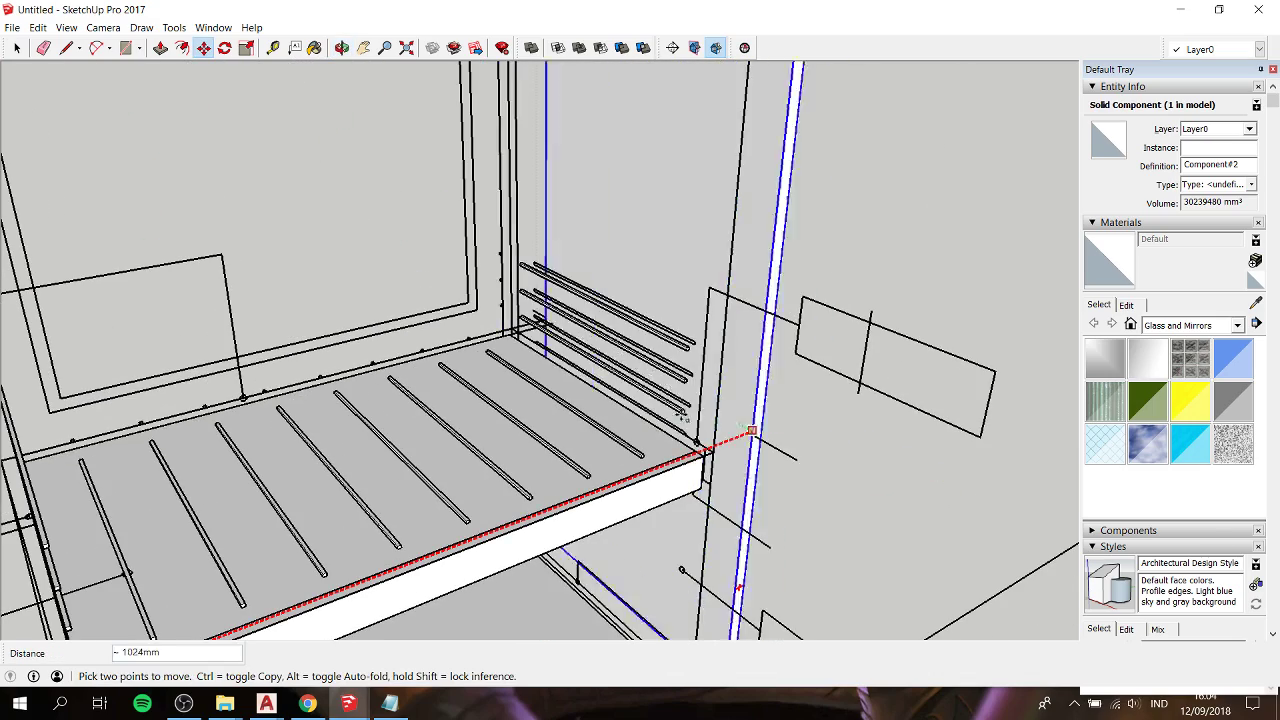
pyautogui.click(703, 456)
# Step: Review the cabinet and reselect the left side panel, abandoning a trial move
pyautogui.moveTo(509, 294)
pyautogui.keyDown('shift'); pyautogui.mouseDown(button='middle')
pyautogui.moveTo(512, 445)
pyautogui.moveTo(686, 417)
pyautogui.moveTo(634, 509)
pyautogui.moveTo(580, 531)
pyautogui.moveTo(575, 477)
pyautogui.mouseUp(button='middle'); pyautogui.keyUp('shift')
pyautogui.scroll(-5, 575, 477)
pyautogui.press('space')
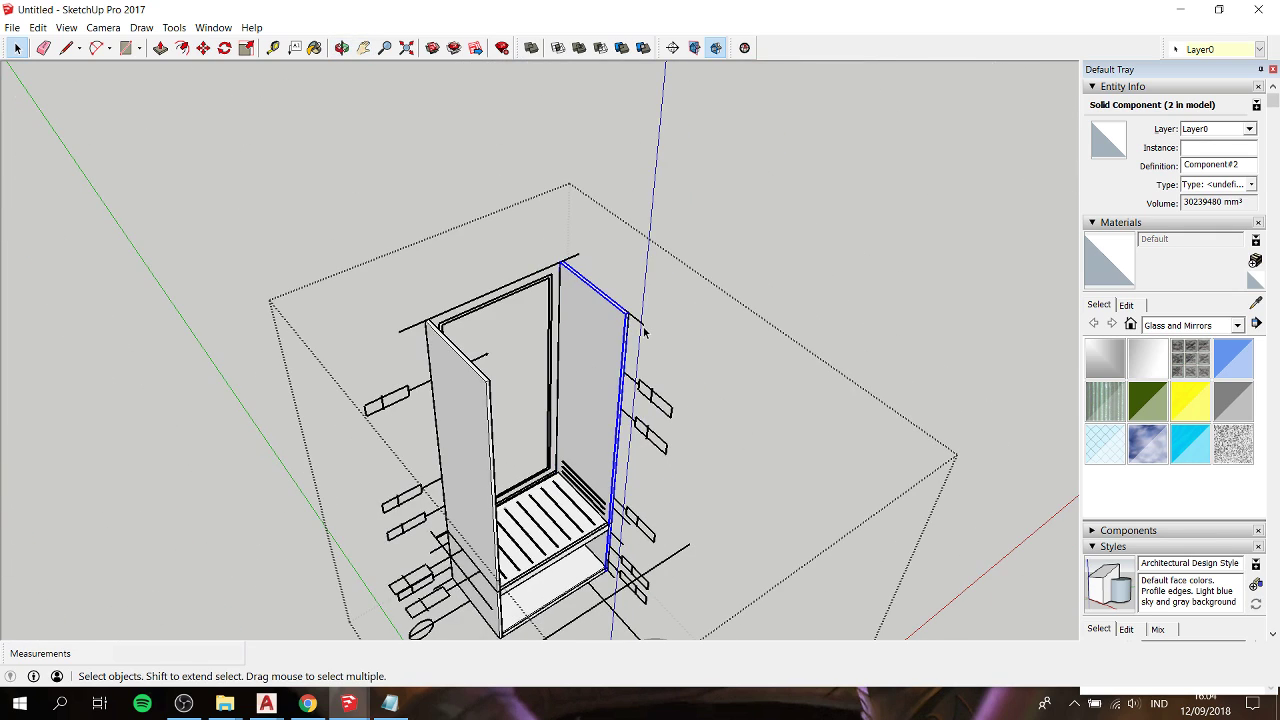
pyautogui.click(645, 333)
pyautogui.scroll(3, 641, 330)
pyautogui.scroll(3, 636, 328)
pyautogui.press('m')
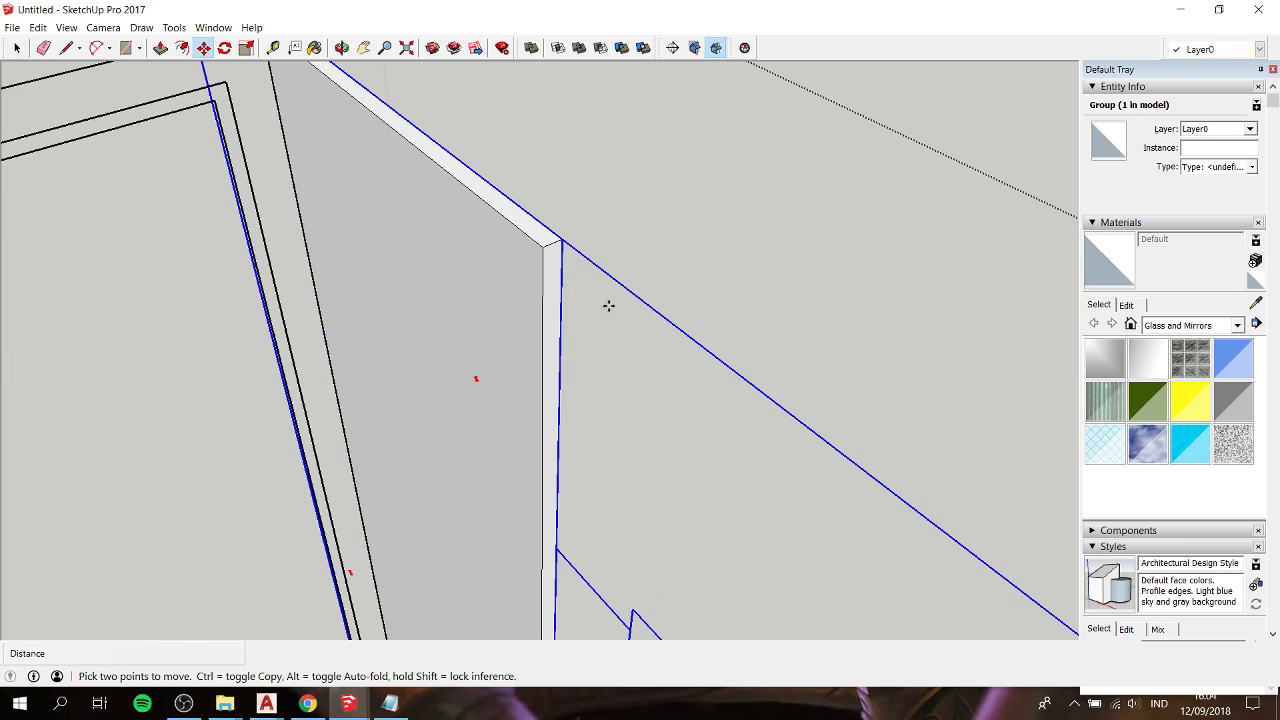
pyautogui.scroll(-2, 558, 248)
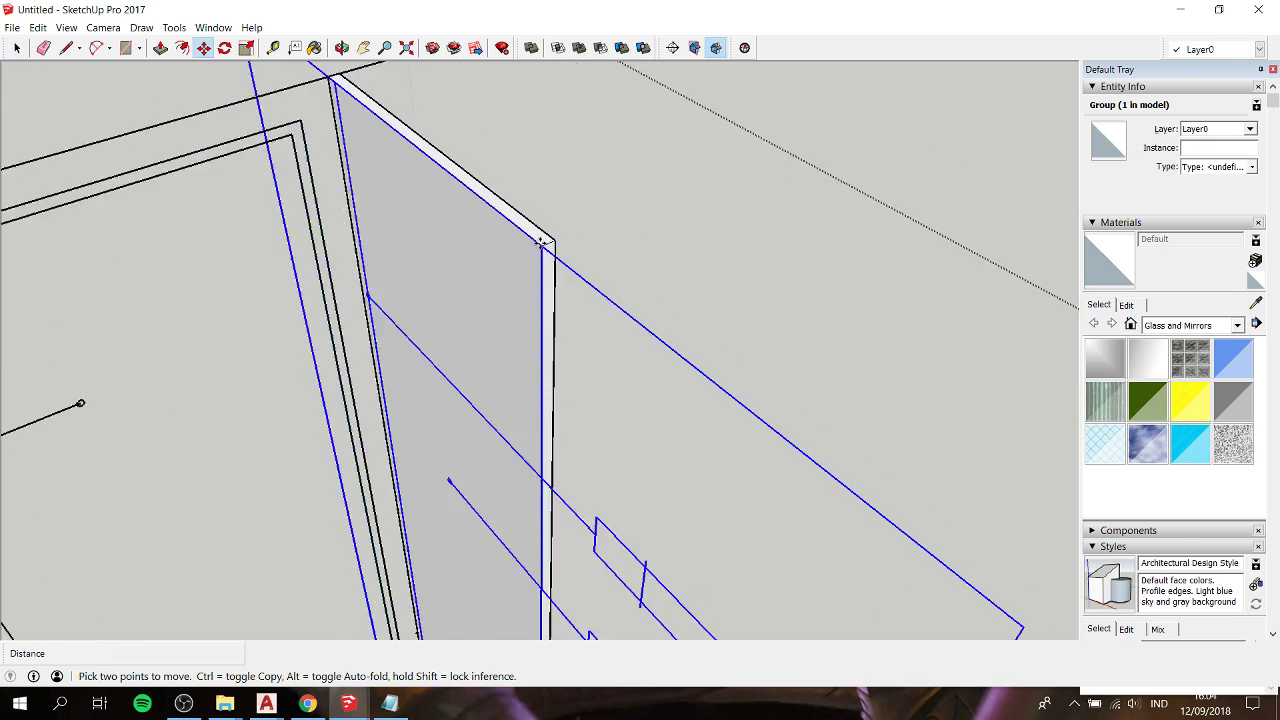
pyautogui.scroll(-3, 558, 248)
pyautogui.scroll(-2, 600, 240)
pyautogui.press('space')
pyautogui.click(639, 269)
# Step: Shift the left side panel 25 mm using M25
pyautogui.scroll(3, 620, 255)
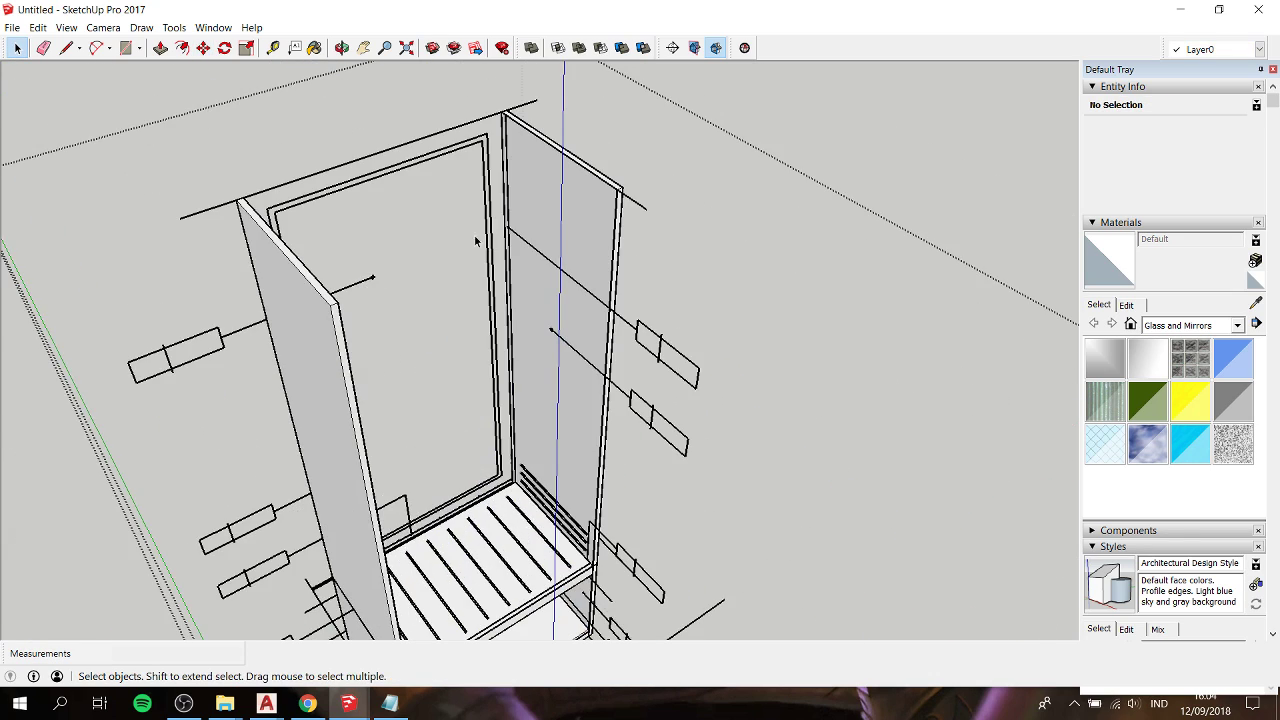
pyautogui.moveTo(474, 234); pyautogui.dragTo(684, 287, button='middle')
pyautogui.scroll(2, 431, 150)
pyautogui.scroll(2, 393, 147)
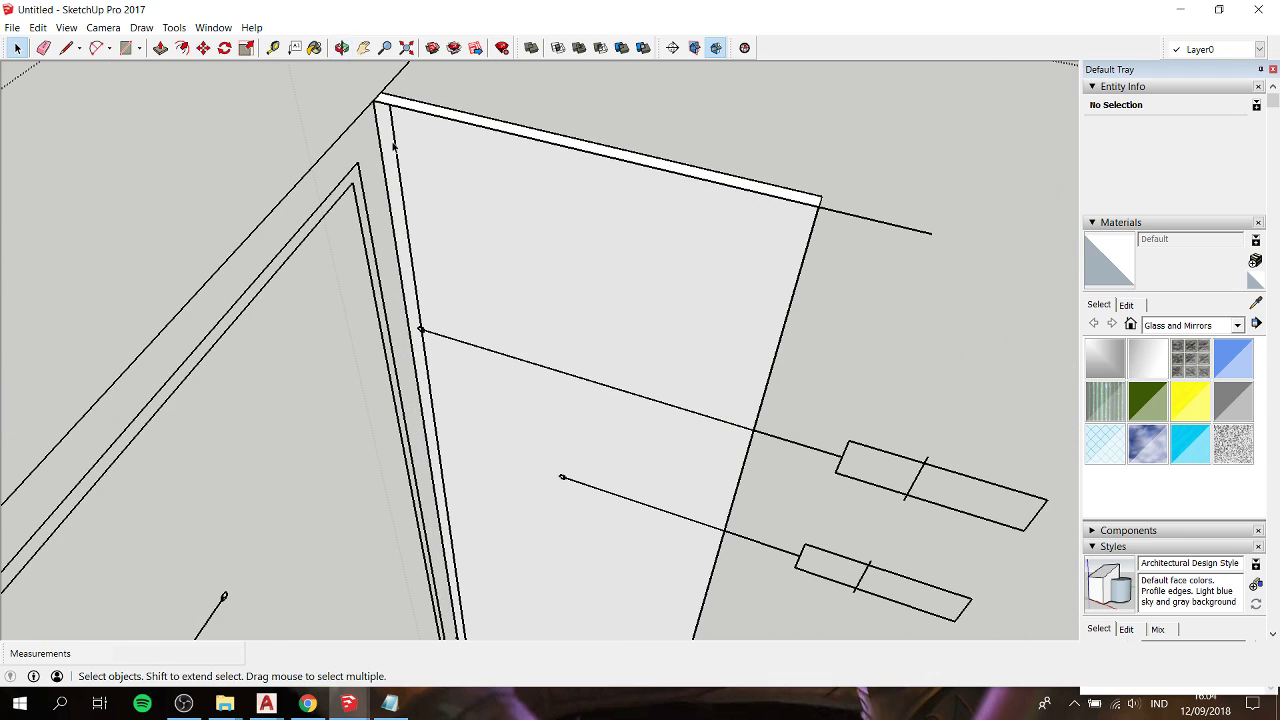
pyautogui.click(370, 112)
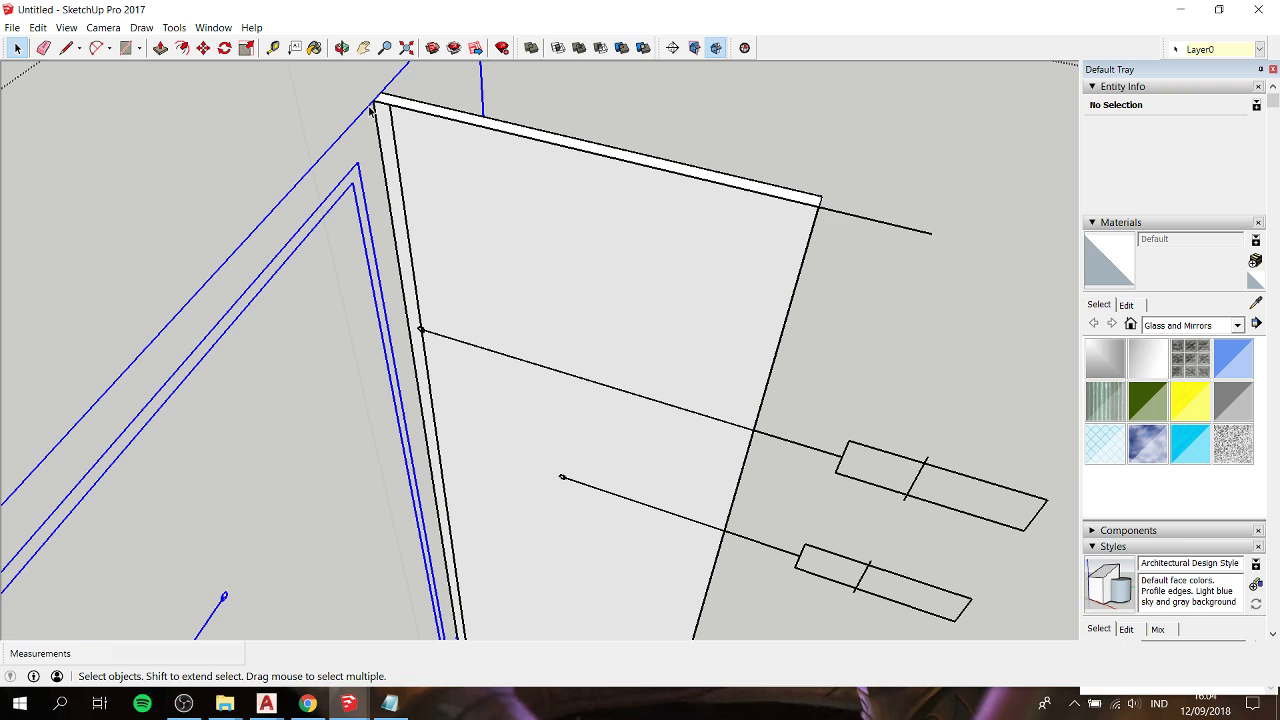
pyautogui.write('mm')
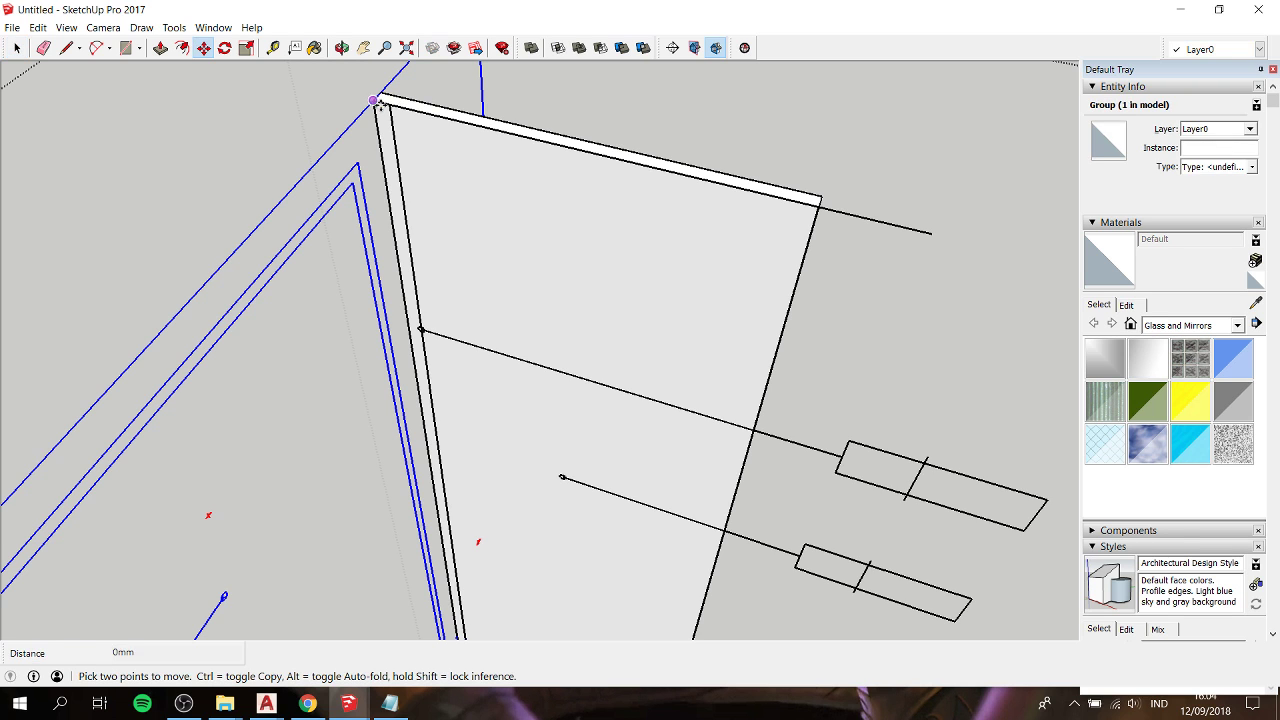
pyautogui.write('25')
pyautogui.press('Return')
# Step: Extrude a back panel about 900 mm wide across the cabinet's rear
pyautogui.press('r')
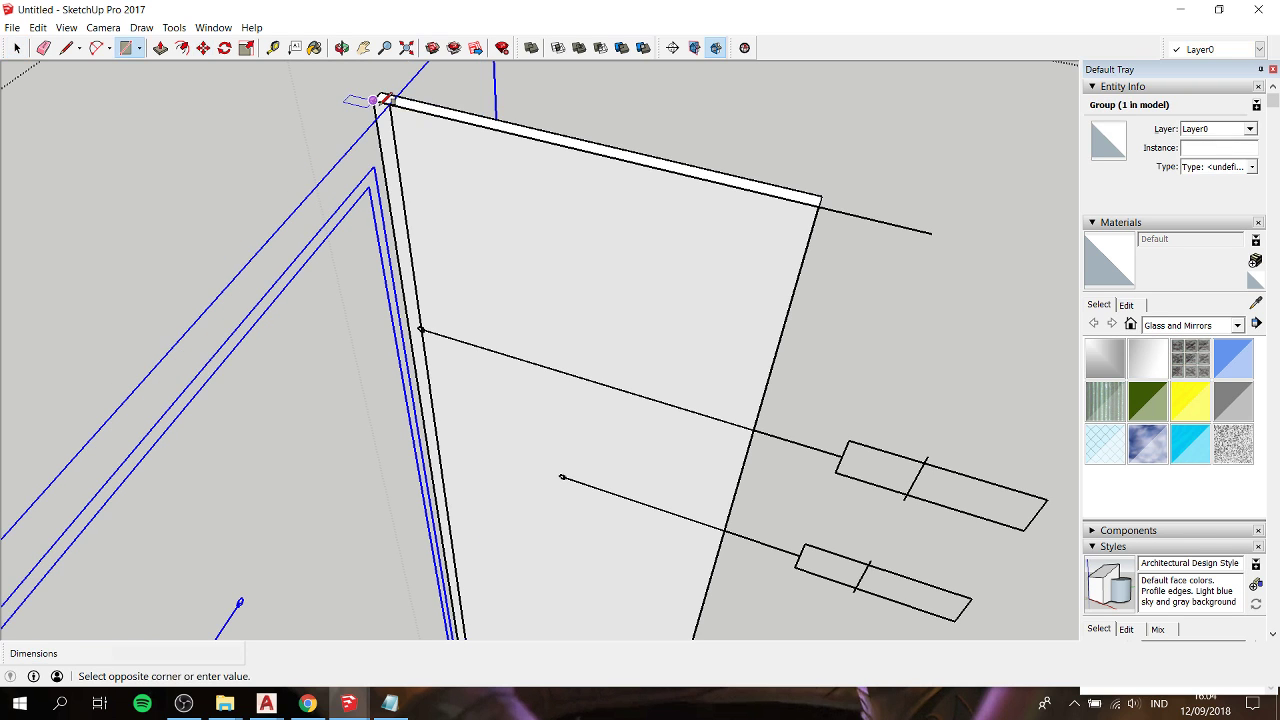
pyautogui.scroll(-5, 385, 100)
pyautogui.moveTo(386, 243)
pyautogui.mouseDown(button='middle')
pyautogui.moveTo(803, 103)
pyautogui.moveTo(465, 420)
pyautogui.mouseUp(button='middle')
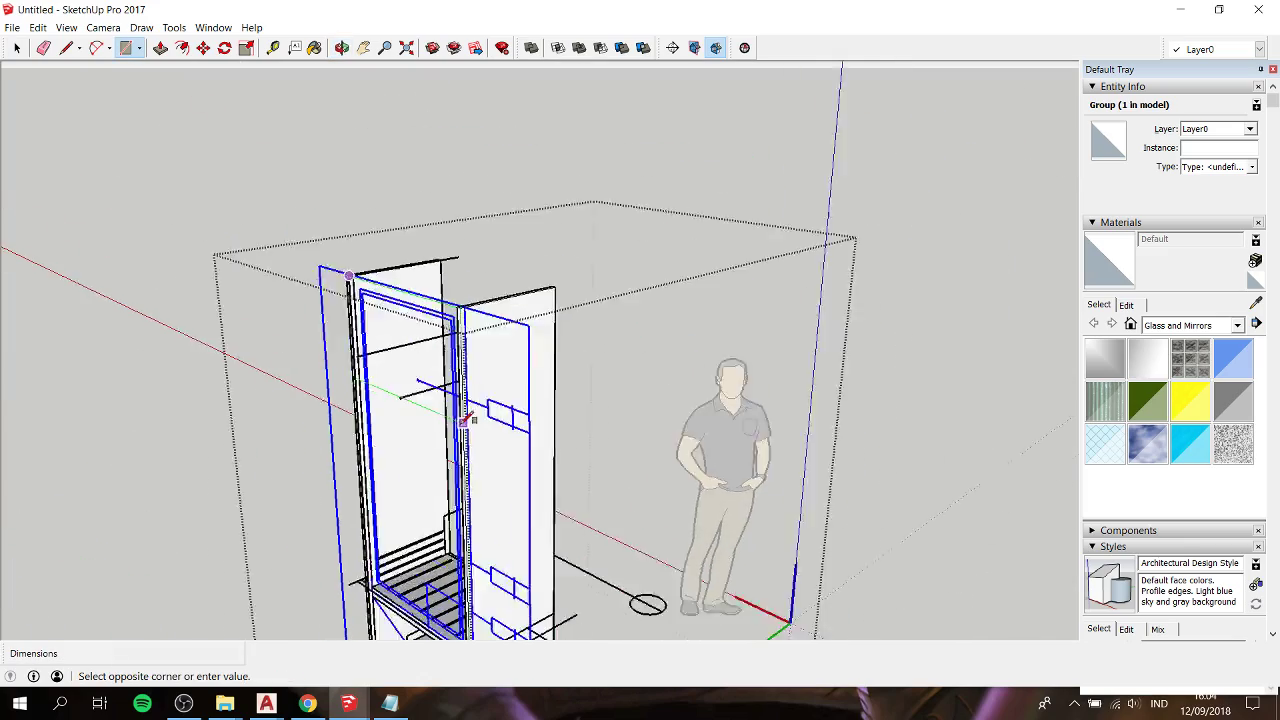
pyautogui.scroll(-1, 465, 420)
pyautogui.scroll(5, 410, 600)
pyautogui.scroll(2, 375, 632)
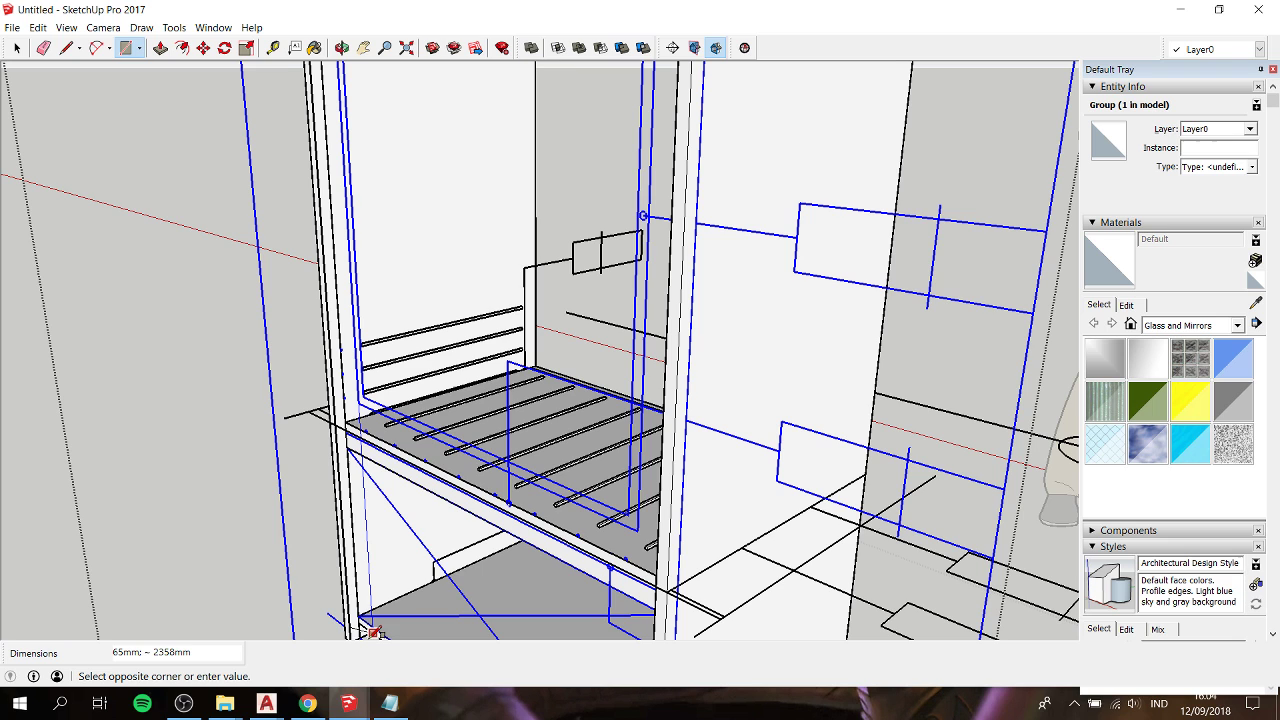
pyautogui.press('space')
pyautogui.press('p')
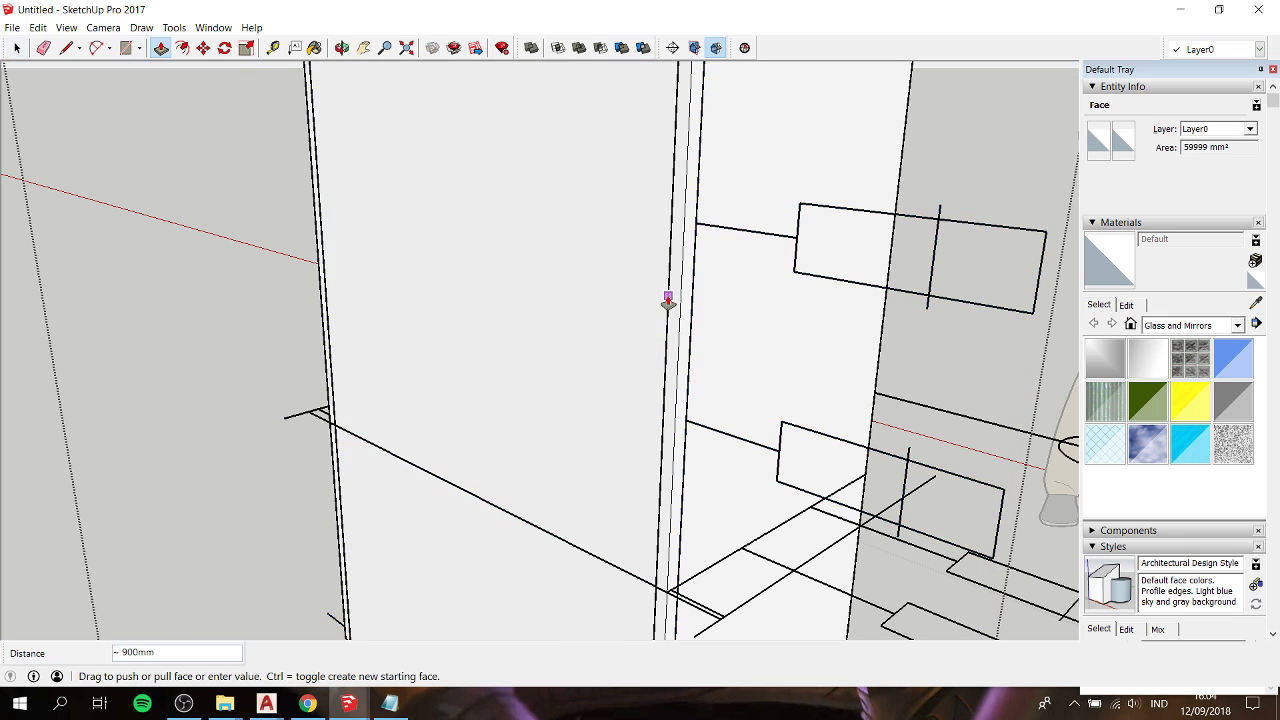
pyautogui.click(669, 270)
# Step: Group all of the new back panel's geometry
pyautogui.moveTo(663, 274)
pyautogui.mouseDown(button='middle')
pyautogui.moveTo(500, 494)
pyautogui.moveTo(66, 407)
pyautogui.moveTo(277, 240)
pyautogui.mouseUp(button='middle')
pyautogui.scroll(-5, 434, 491)
pyautogui.scroll(5, 66, 407)
pyautogui.press('space')
pyautogui.tripleClick(257, 240)
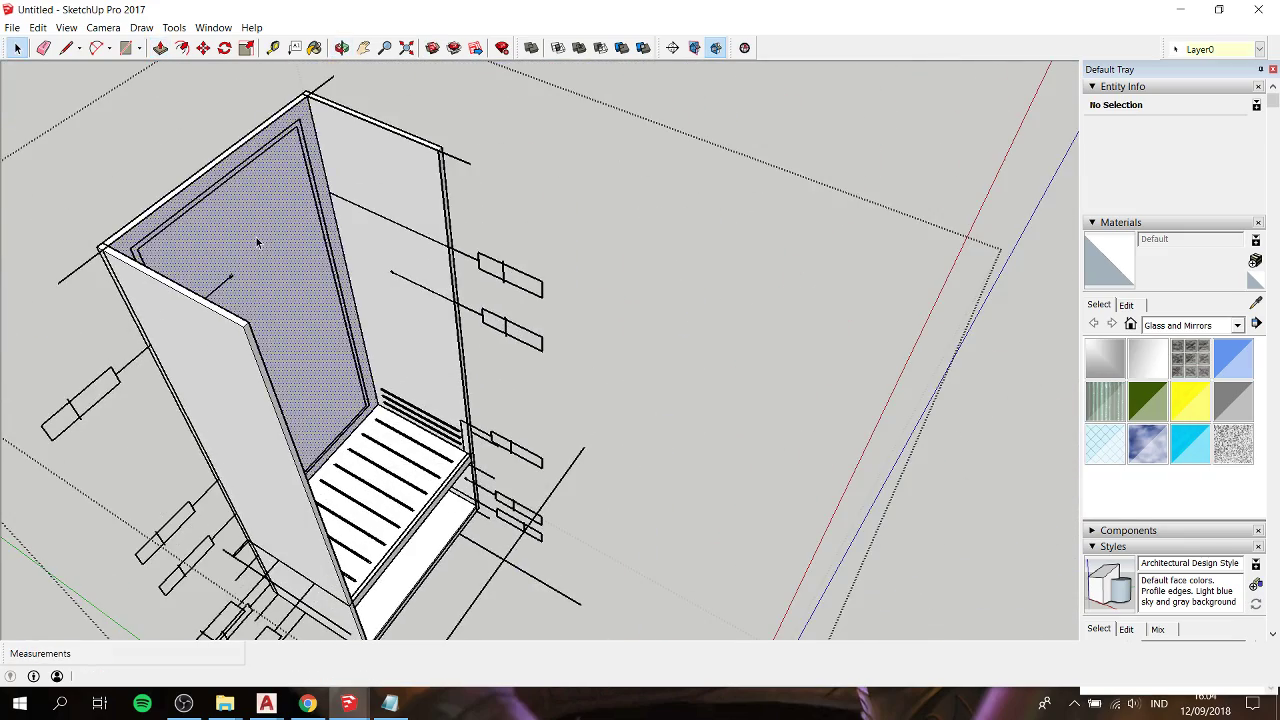
pyautogui.rightClick(257, 241)
pyautogui.click(307, 363)
# Step: Orbit around the cabinet to check the back panel between the side panels
pyautogui.moveTo(320, 380)
pyautogui.mouseDown(button='middle')
pyautogui.moveTo(383, 239)
pyautogui.moveTo(426, 371)
pyautogui.mouseUp(button='middle')
pyautogui.scroll(4, 400, 300)
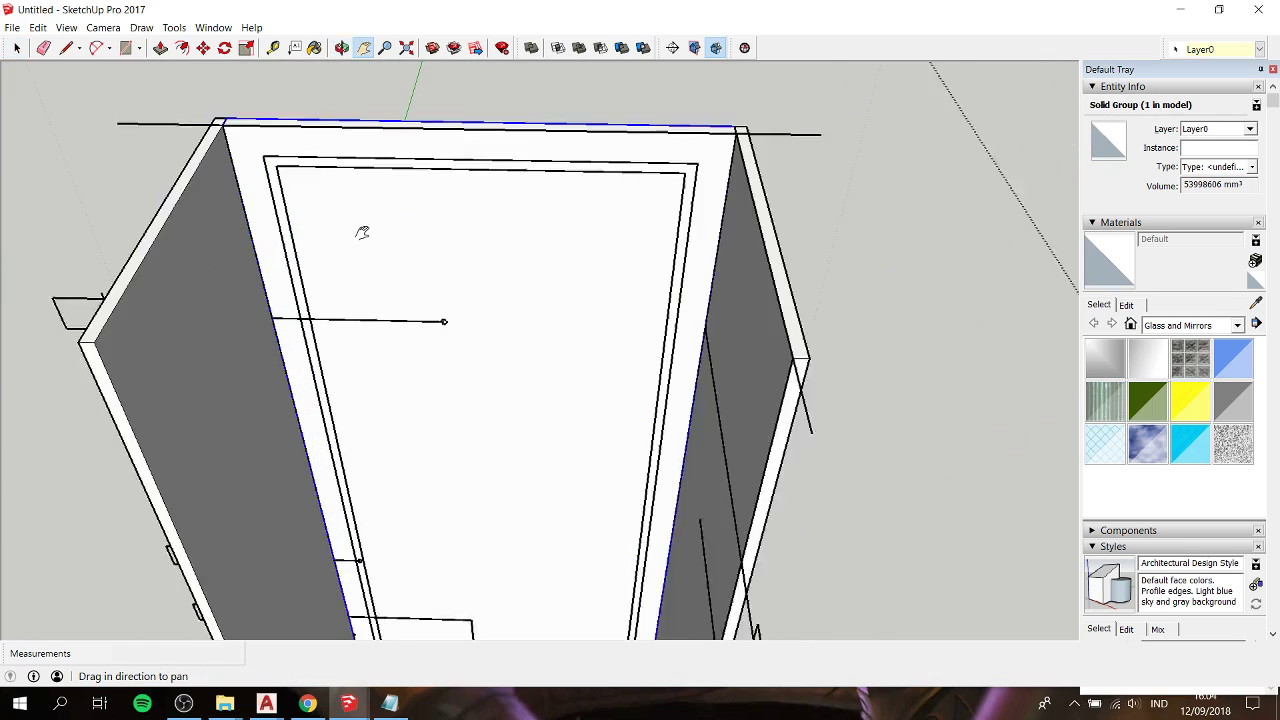
pyautogui.scroll(3, 363, 229)
pyautogui.moveTo(389, 194); pyautogui.dragTo(476, 88, button='middle')
pyautogui.scroll(-3, 466, 123)
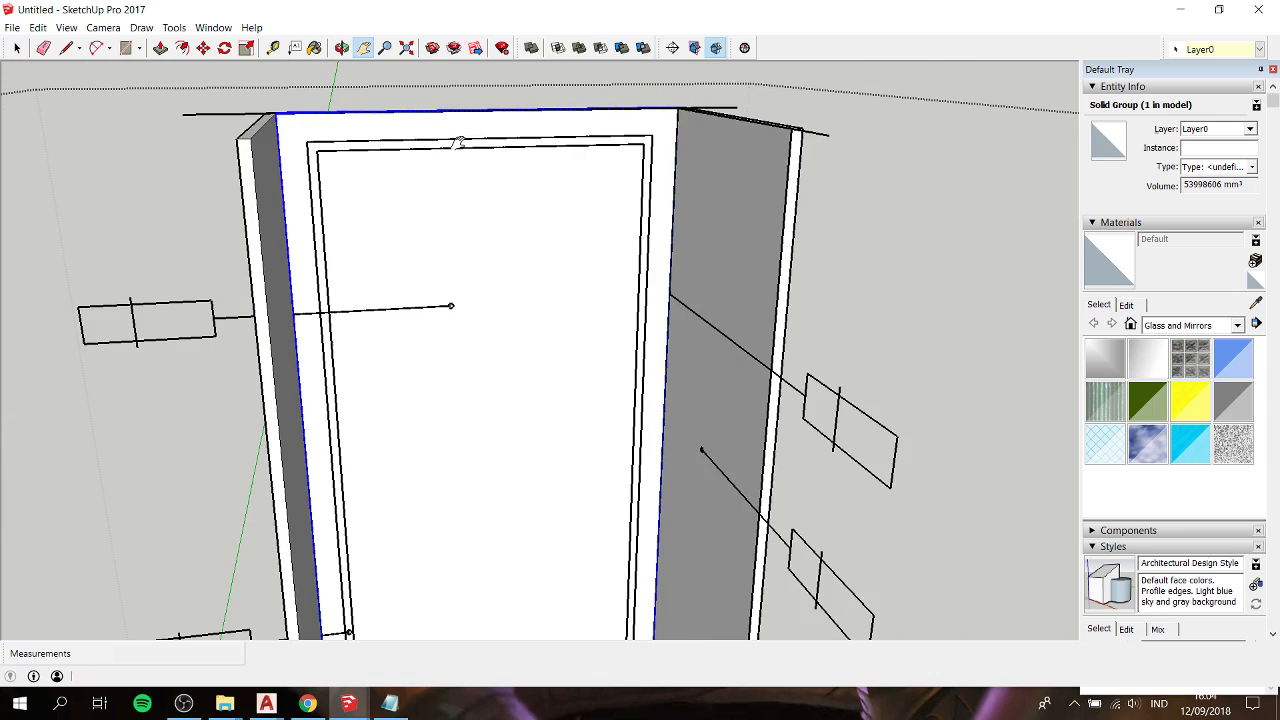
pyautogui.keyDown('shift'); pyautogui.moveTo(509, 373); pyautogui.dragTo(306, 171, button='middle'); pyautogui.keyUp('shift')
pyautogui.moveTo(350, 428); pyautogui.dragTo(359, 312, button='middle')
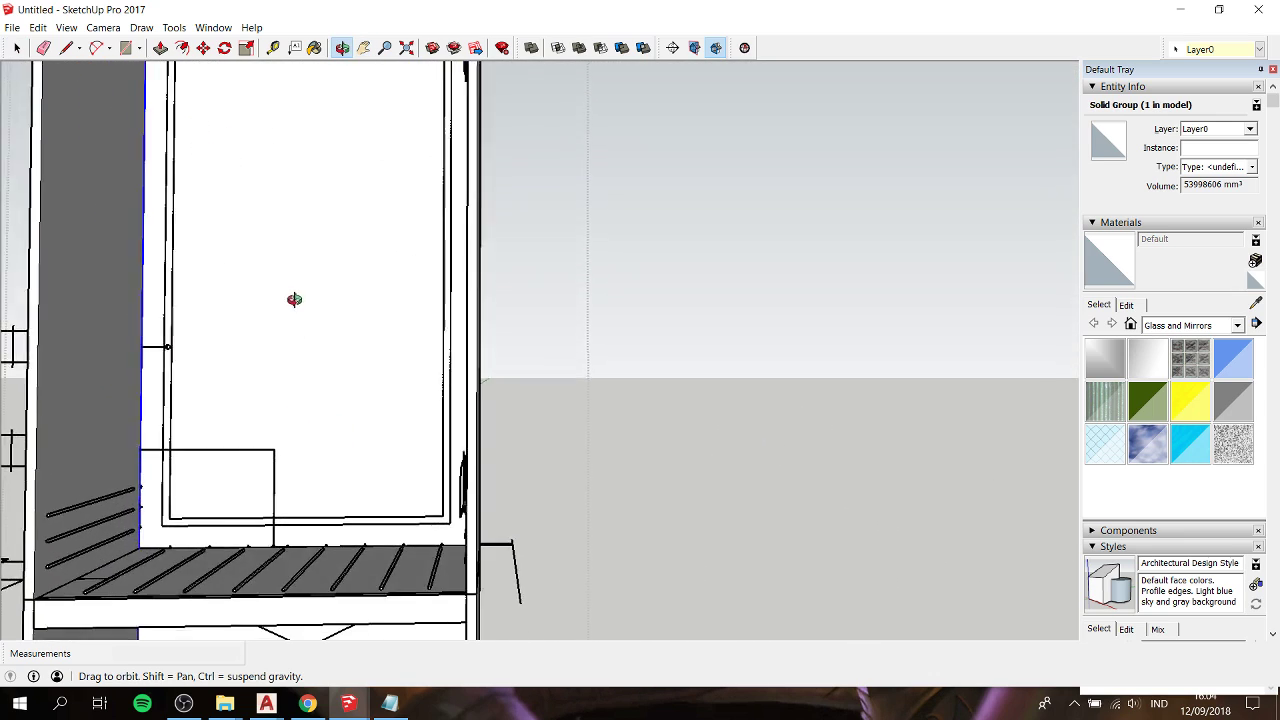
pyautogui.scroll(3, 491, 514)
pyautogui.moveTo(491, 514)
pyautogui.mouseDown(button='middle')
pyautogui.moveTo(441, 431)
pyautogui.moveTo(500, 549)
pyautogui.moveTo(396, 440)
pyautogui.moveTo(220, 426)
pyautogui.moveTo(451, 349)
pyautogui.moveTo(500, 466)
pyautogui.moveTo(371, 437)
pyautogui.moveTo(358, 488)
pyautogui.mouseUp(button='middle')
pyautogui.scroll(-2, 480, 451)
pyautogui.scroll(-5, 396, 440)
pyautogui.scroll(3, 228, 428)
pyautogui.scroll(2, 228, 428)
pyautogui.scroll(-5, 359, 462)
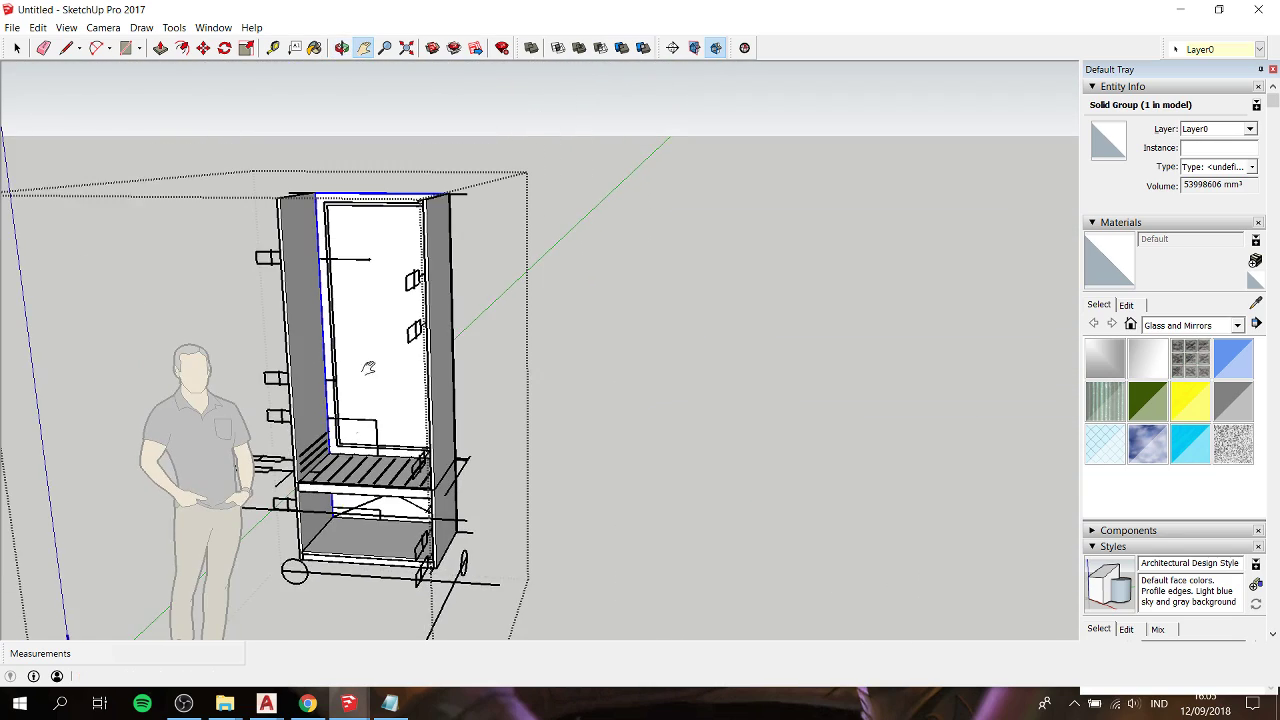
pyautogui.moveTo(381, 320)
pyautogui.keyDown('shift'); pyautogui.mouseDown(button='middle')
pyautogui.moveTo(383, 397)
pyautogui.moveTo(460, 360)
pyautogui.moveTo(631, 346)
pyautogui.moveTo(743, 294)
pyautogui.moveTo(880, 346)
pyautogui.moveTo(697, 423)
pyautogui.moveTo(380, 436)
pyautogui.mouseUp(button='middle'); pyautogui.keyUp('shift')
pyautogui.scroll(3, 278, 258)
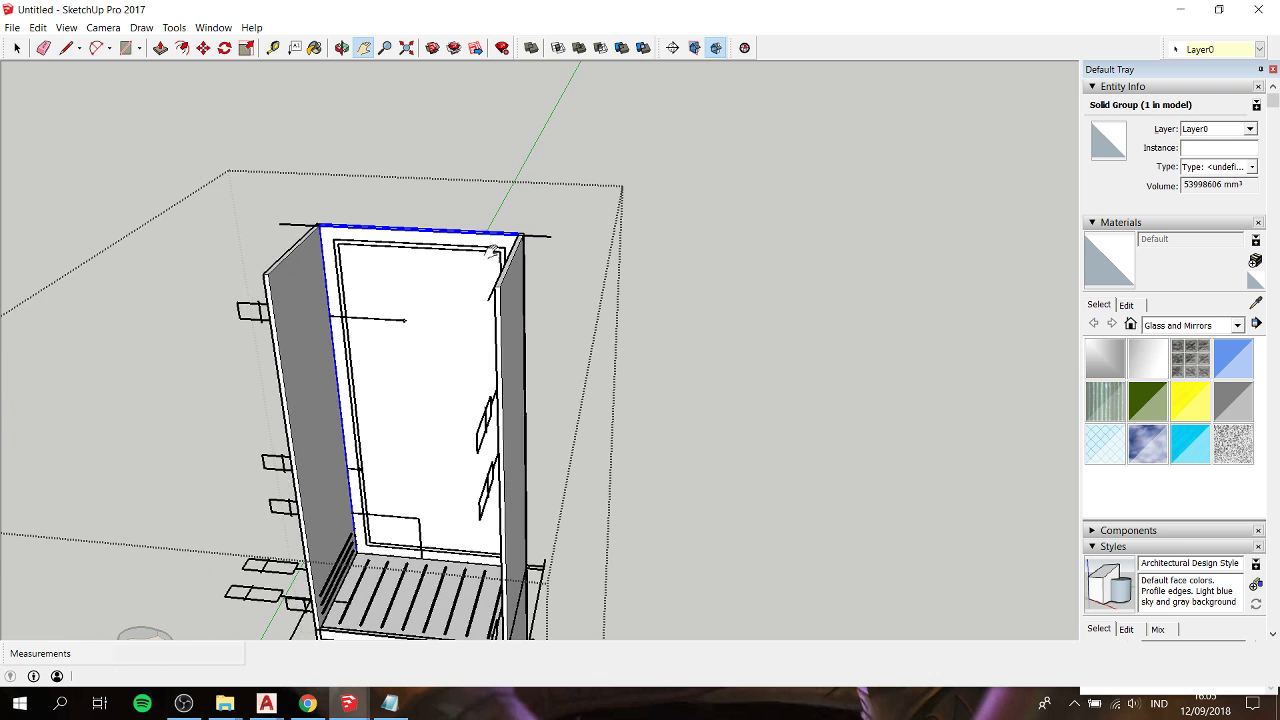
pyautogui.press('space')
pyautogui.click(571, 274)
pyautogui.scroll(2, 325, 237)
pyautogui.scroll(3, 325, 237)
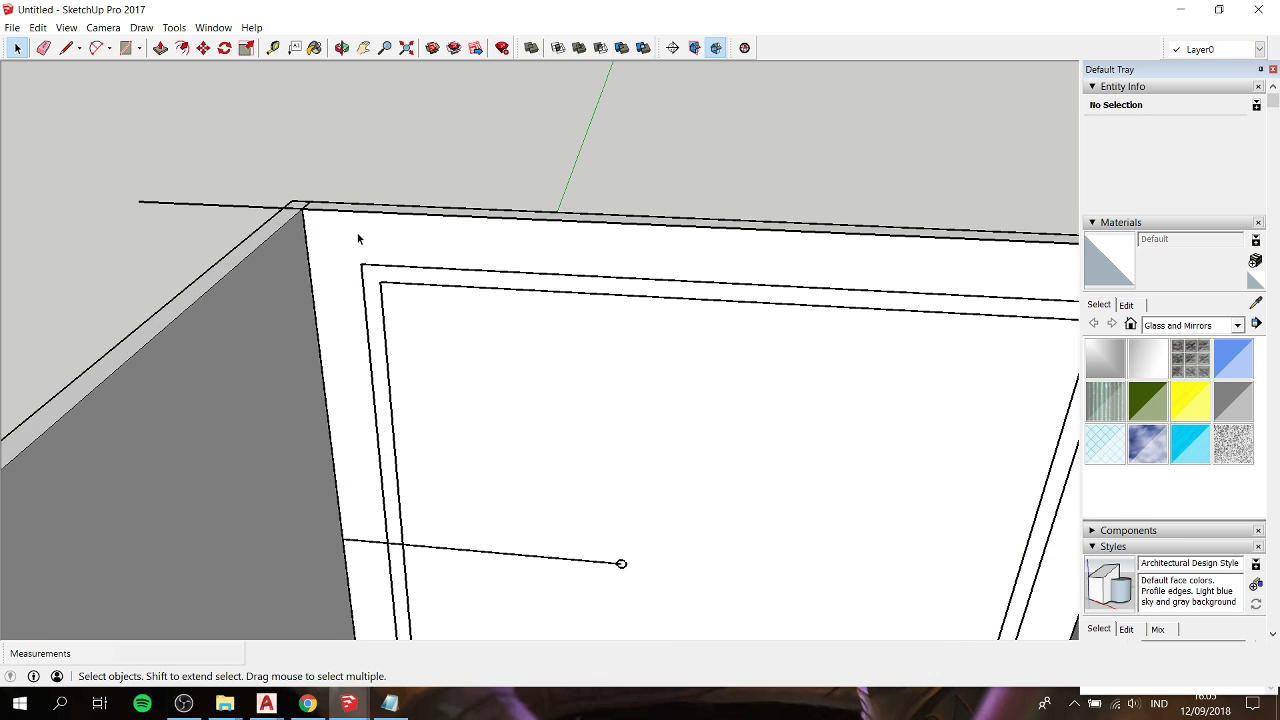
pyautogui.scroll(-5, 358, 238)
pyautogui.moveTo(358, 238)
pyautogui.mouseDown(button='middle')
pyautogui.moveTo(600, 191)
pyautogui.moveTo(380, 203)
pyautogui.moveTo(384, 286)
pyautogui.mouseUp(button='middle')
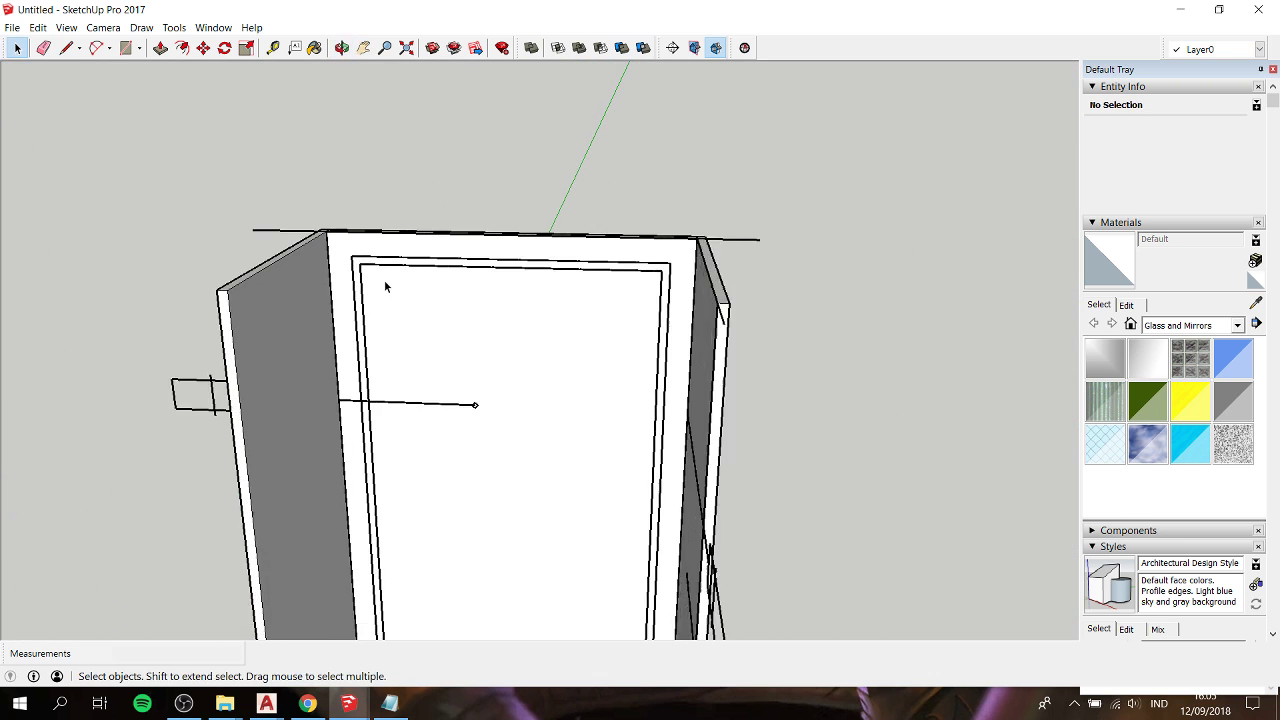
# Step: Inside the back panel group, draw a rectangle covering the panel's front face
pyautogui.doubleClick(384, 286)
pyautogui.click(403, 310)
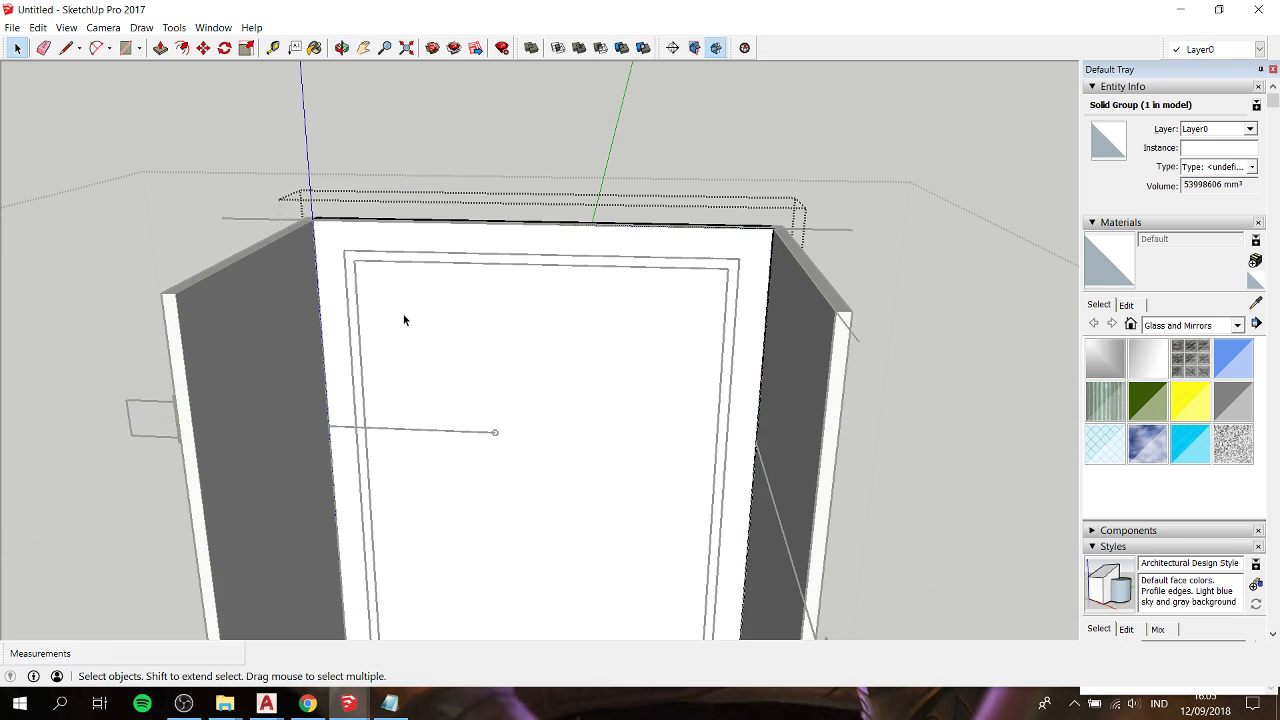
pyautogui.click(403, 314)
pyautogui.press('r')
pyautogui.click(349, 240)
pyautogui.scroll(-3, 349, 242)
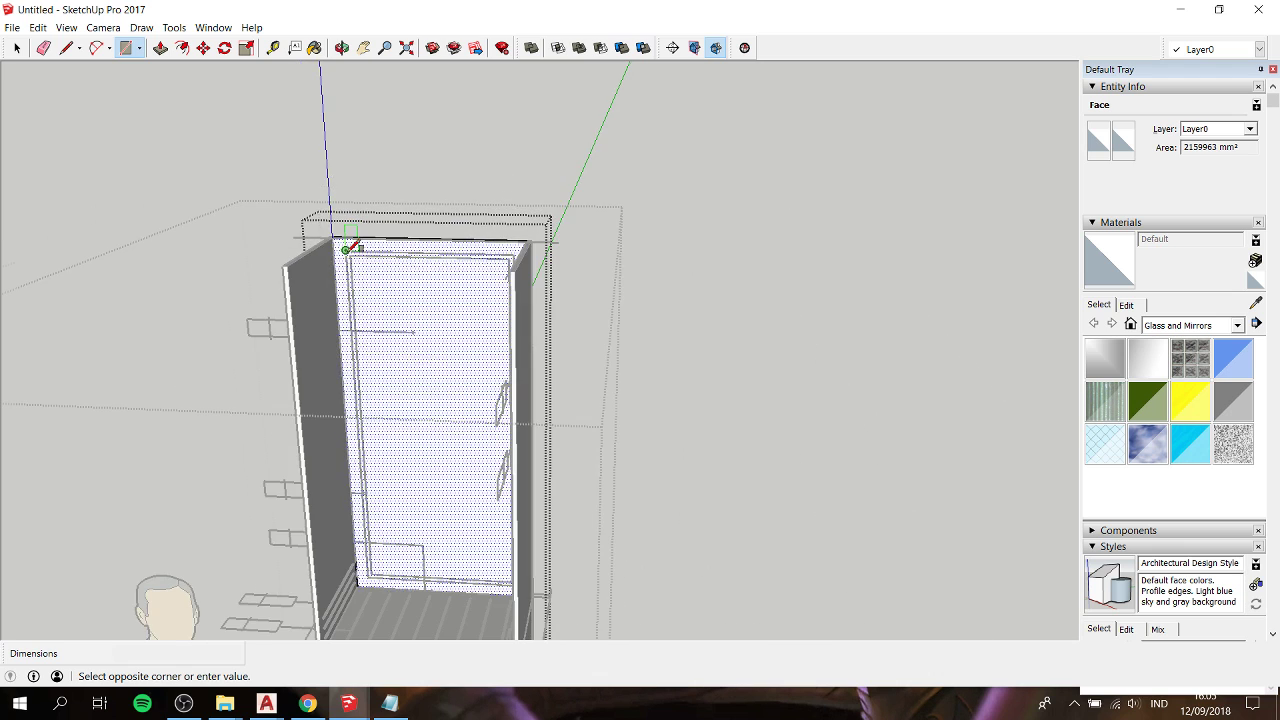
pyautogui.scroll(2, 486, 523)
pyautogui.scroll(2, 471, 563)
pyautogui.keyDown('shift'); pyautogui.moveTo(471, 563); pyautogui.dragTo(483, 290, button='middle'); pyautogui.keyUp('shift')
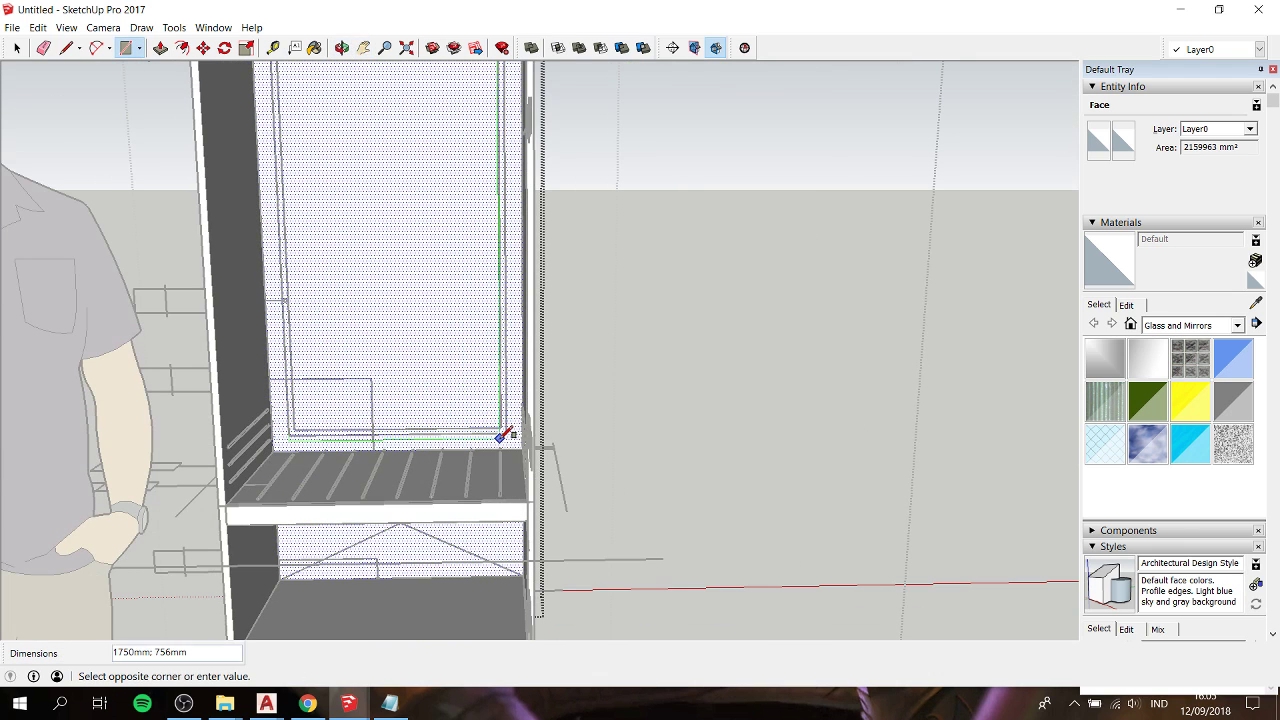
pyautogui.click(507, 430)
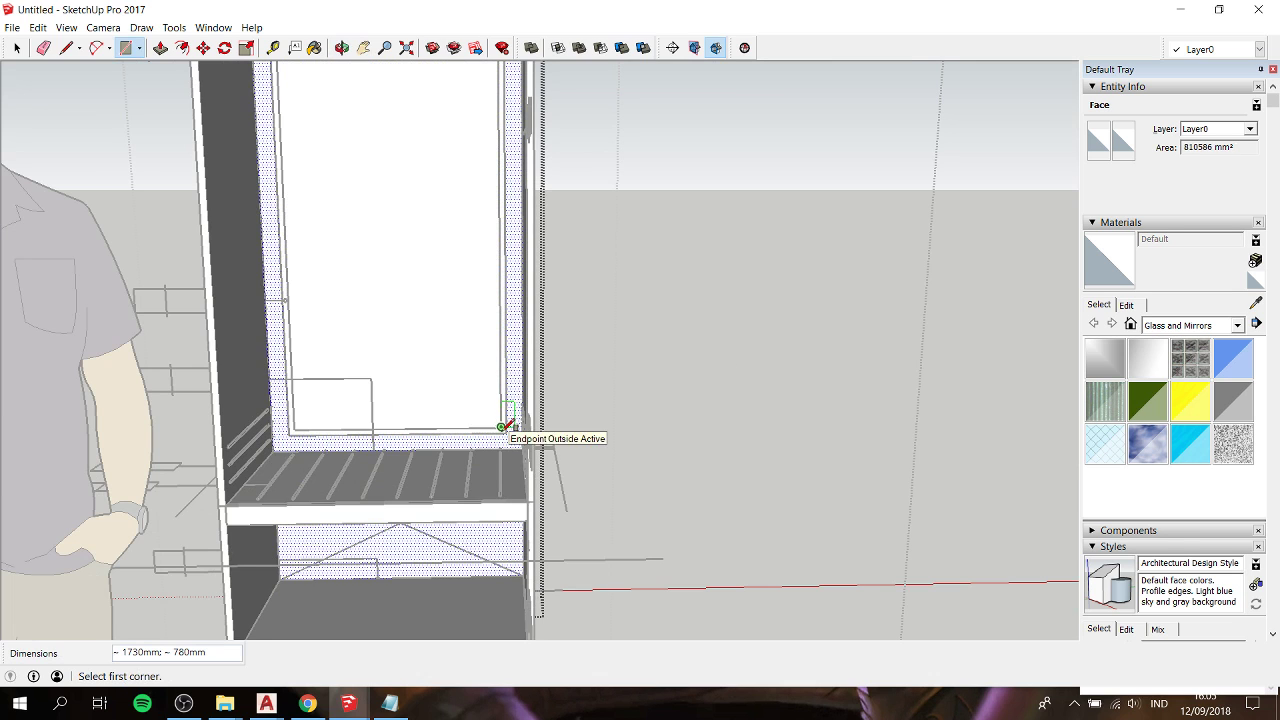
# Step: Offset the new rectangle's outline inward by 20 mm
pyautogui.press('space')
pyautogui.click(450, 355)
pyautogui.scroll(2, 490, 356)
pyautogui.press('f')
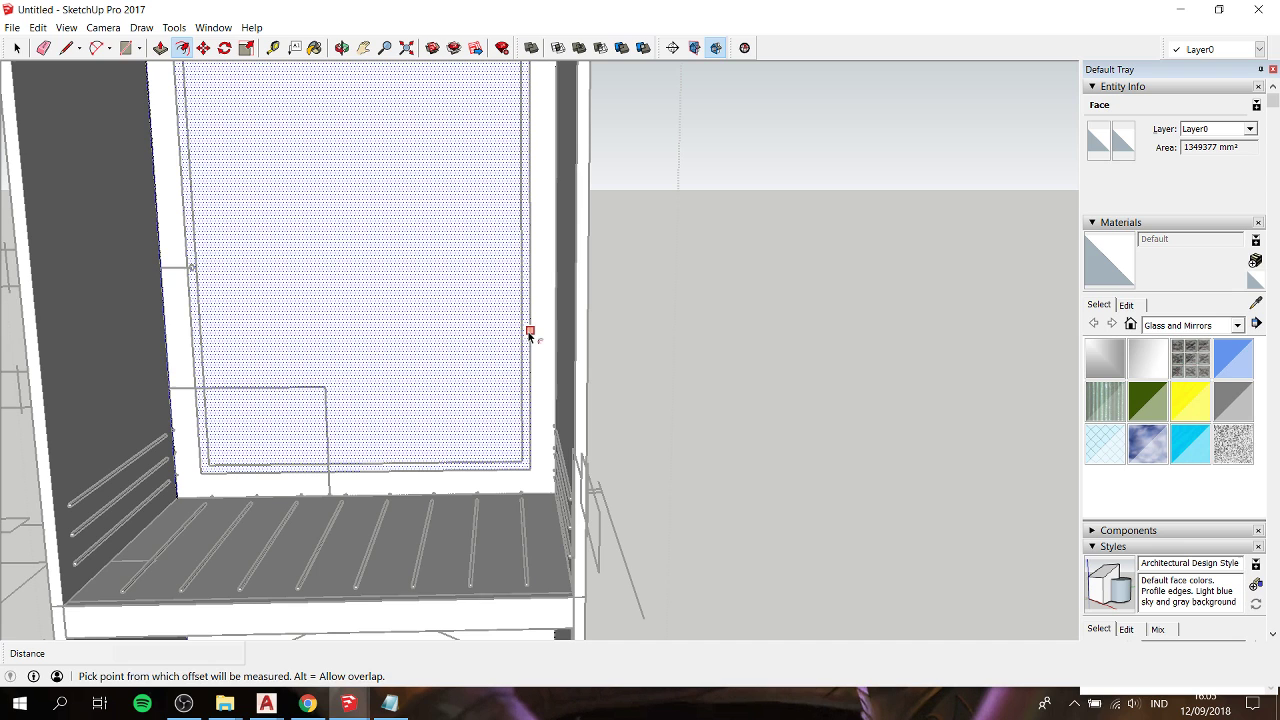
pyautogui.click(530, 332)
pyautogui.click(522, 337)
pyautogui.press('space')
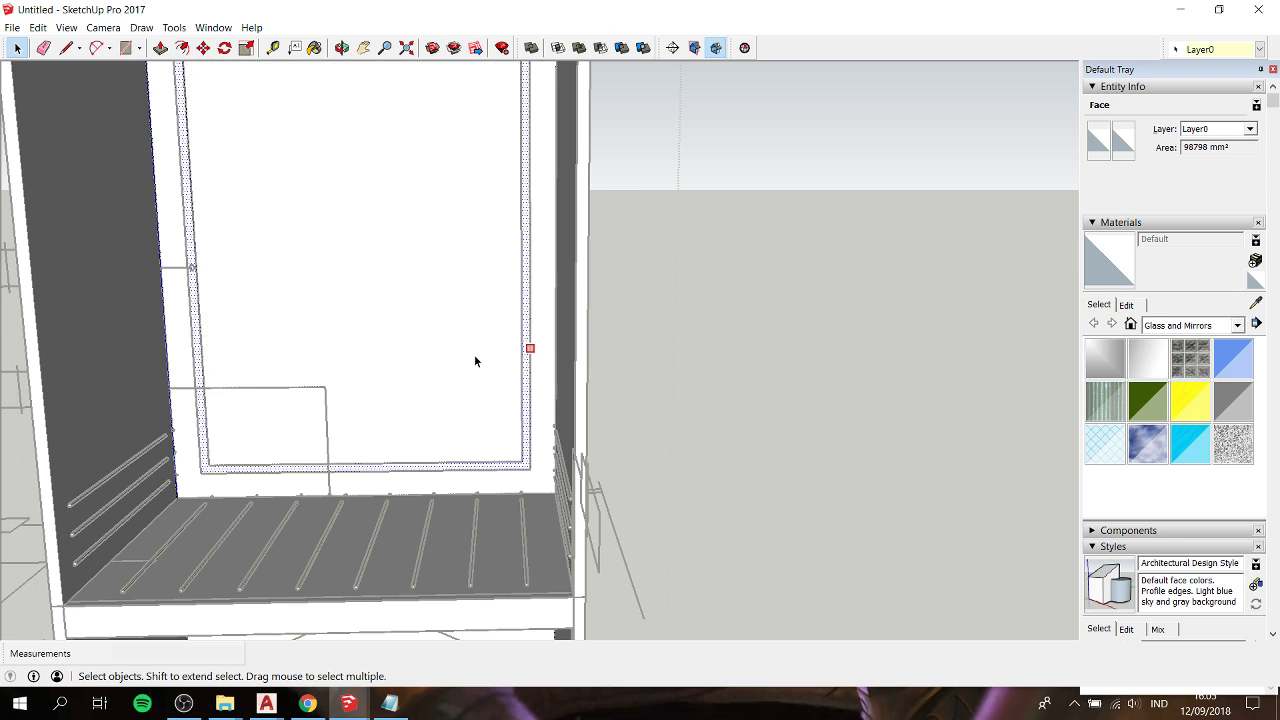
# Step: Push the outer border ring 10 mm deep, then orbit and zoom out
pyautogui.click(475, 361)
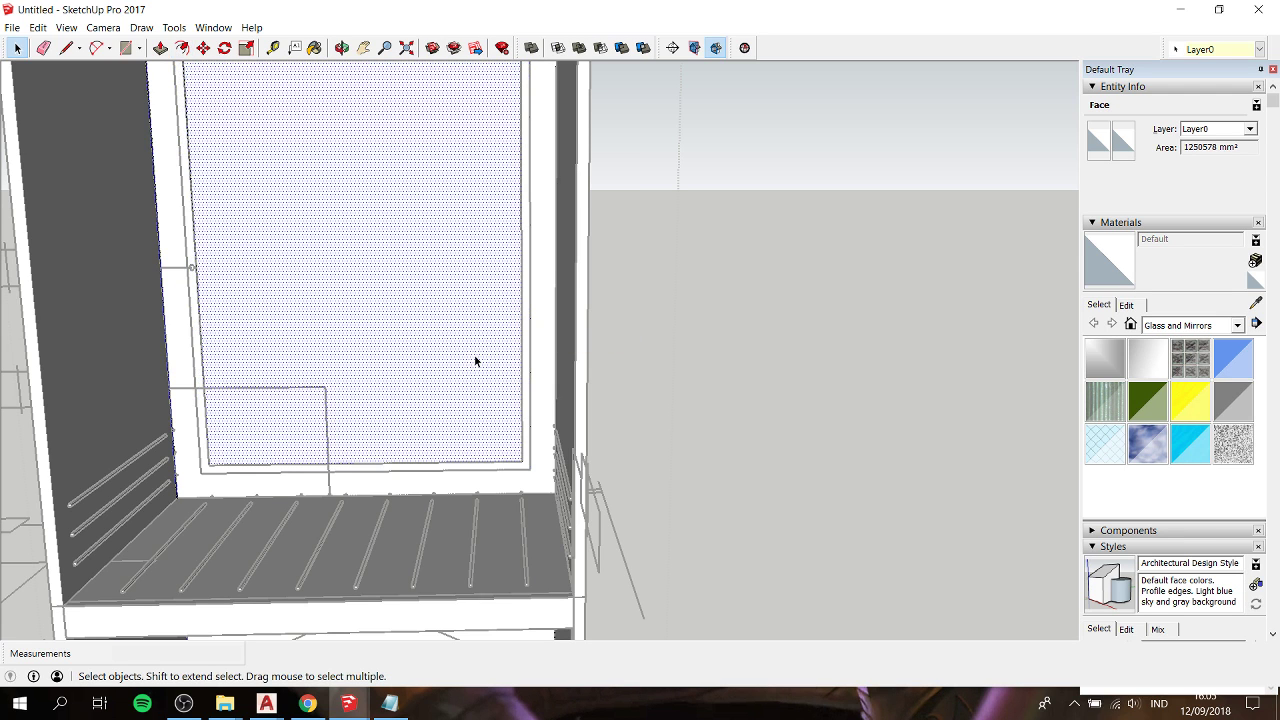
pyautogui.scroll(2, 500, 361)
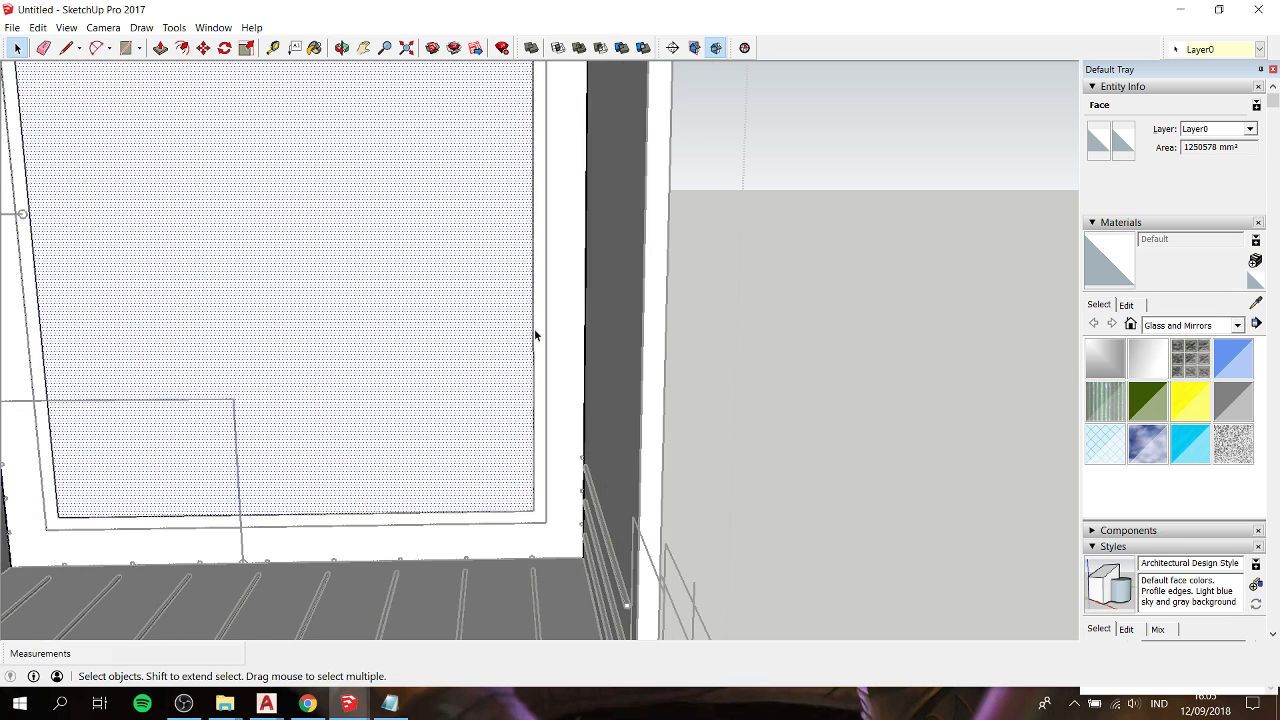
pyautogui.click(534, 330)
pyautogui.click(540, 321)
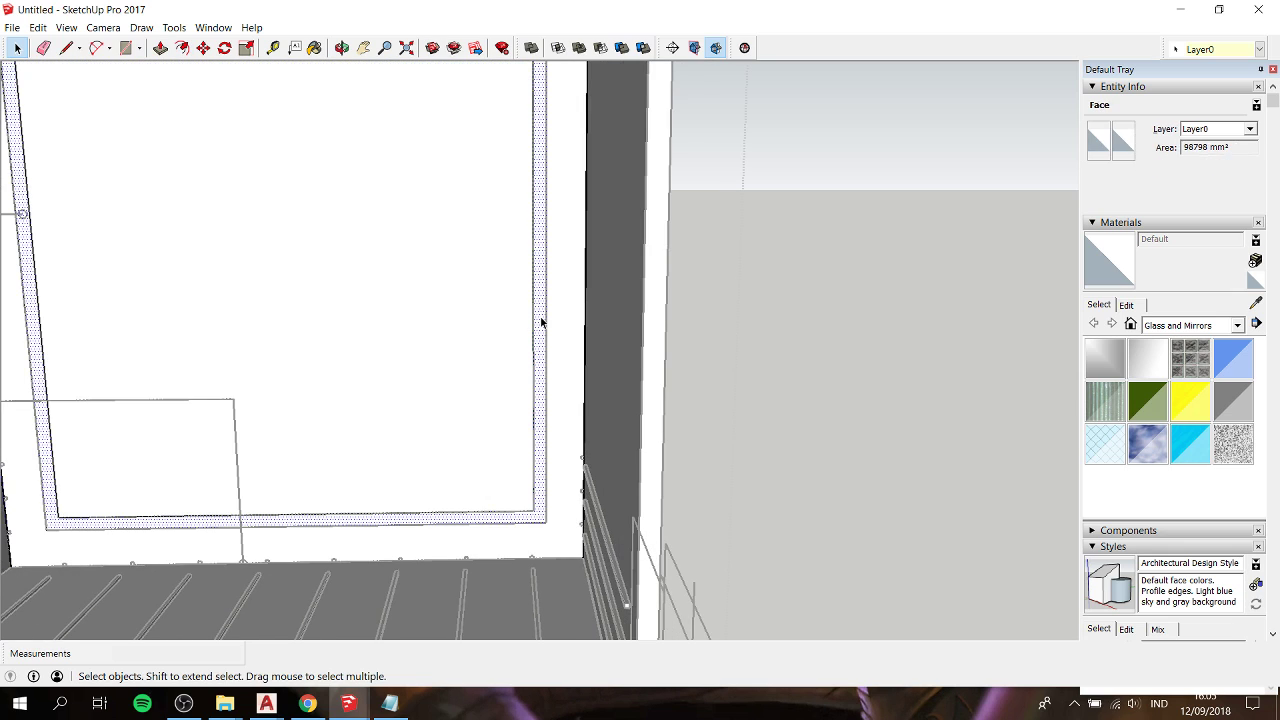
pyautogui.press('p')
pyautogui.click(543, 322)
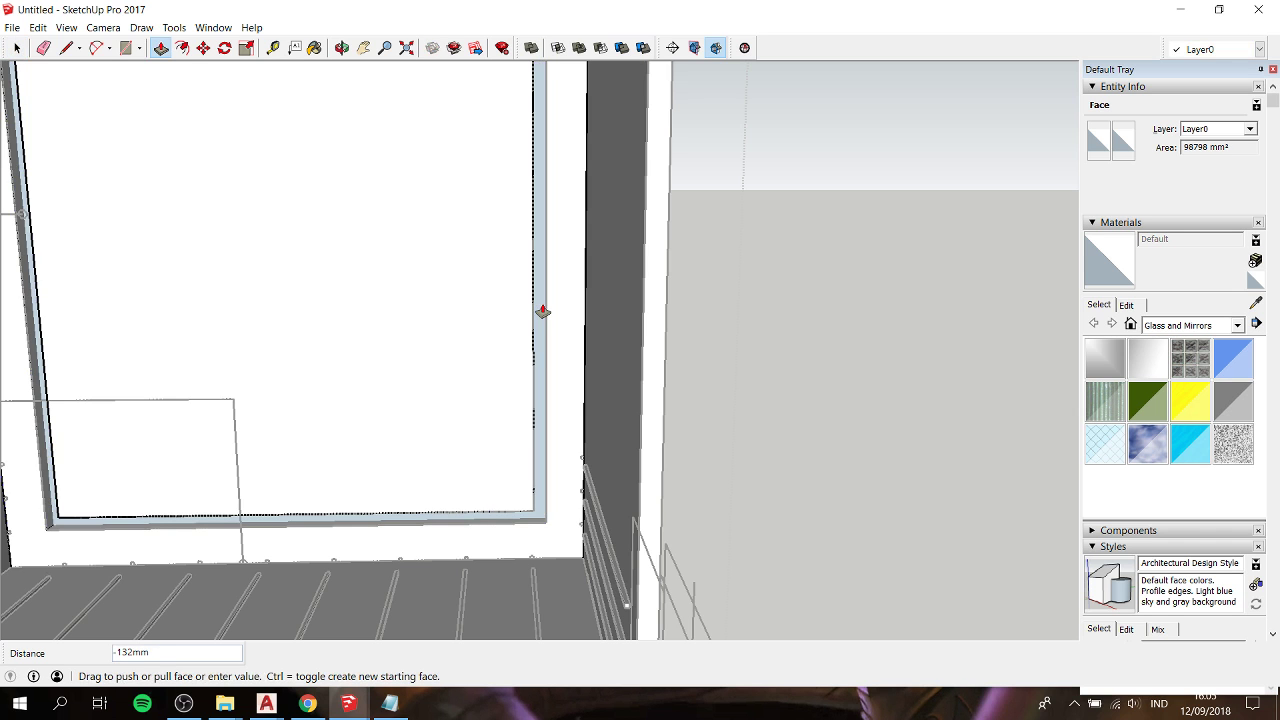
pyautogui.write('10')
pyautogui.press('Return')
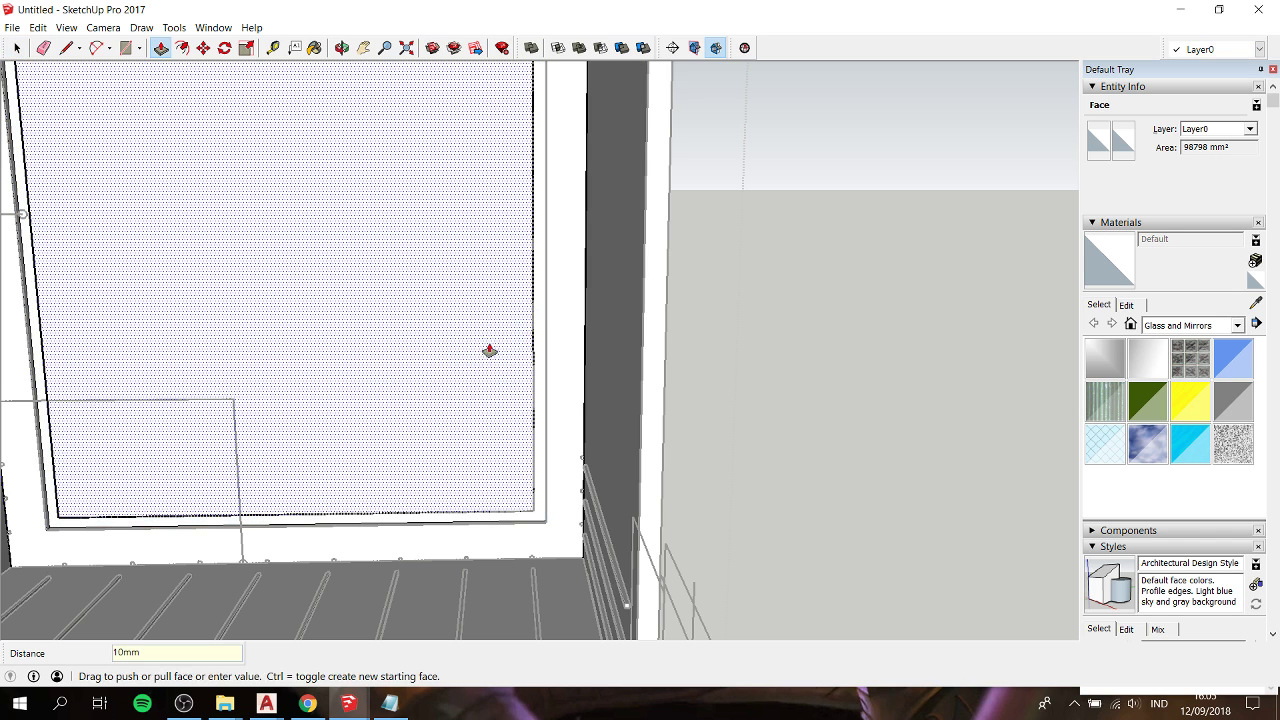
pyautogui.moveTo(491, 351)
pyautogui.mouseDown(button='middle')
pyautogui.moveTo(490, 490)
pyautogui.moveTo(577, 486)
pyautogui.moveTo(689, 420)
pyautogui.moveTo(791, 294)
pyautogui.moveTo(634, 526)
pyautogui.mouseUp(button='middle')
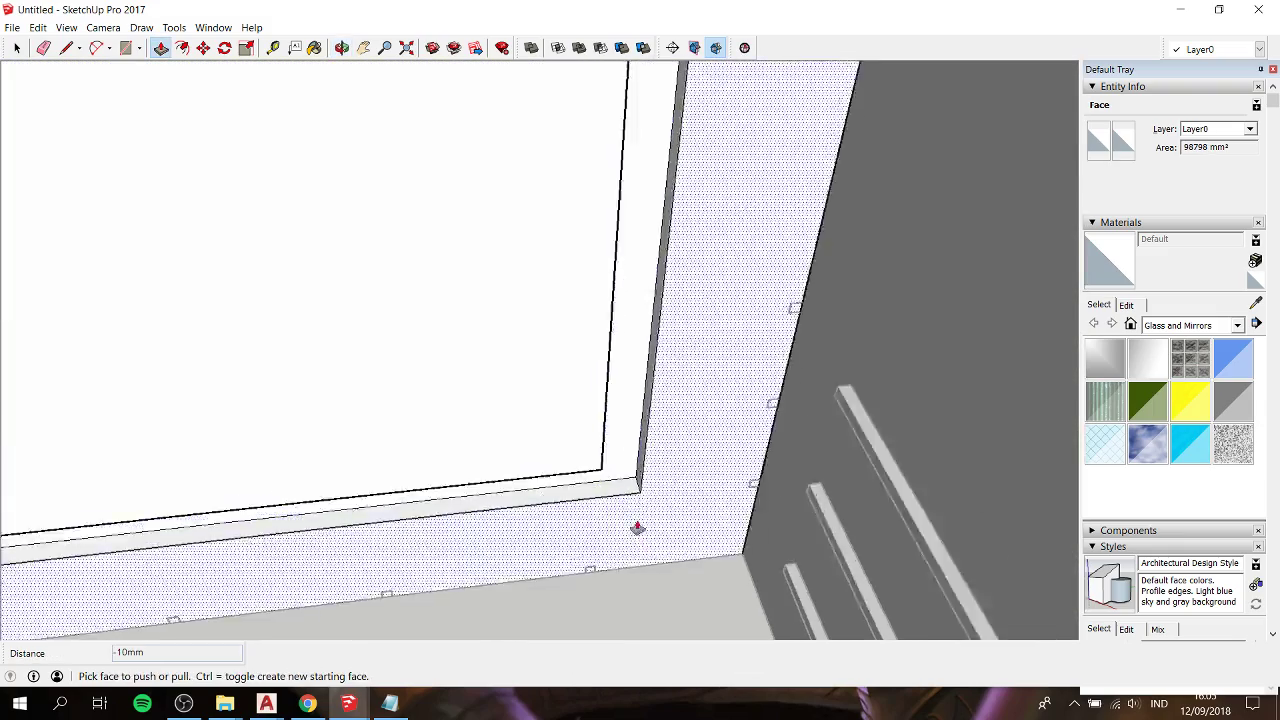
pyautogui.scroll(-3, 630, 490)
pyautogui.scroll(-5, 632, 488)
pyautogui.scroll(-3, 634, 486)
pyautogui.press('space')
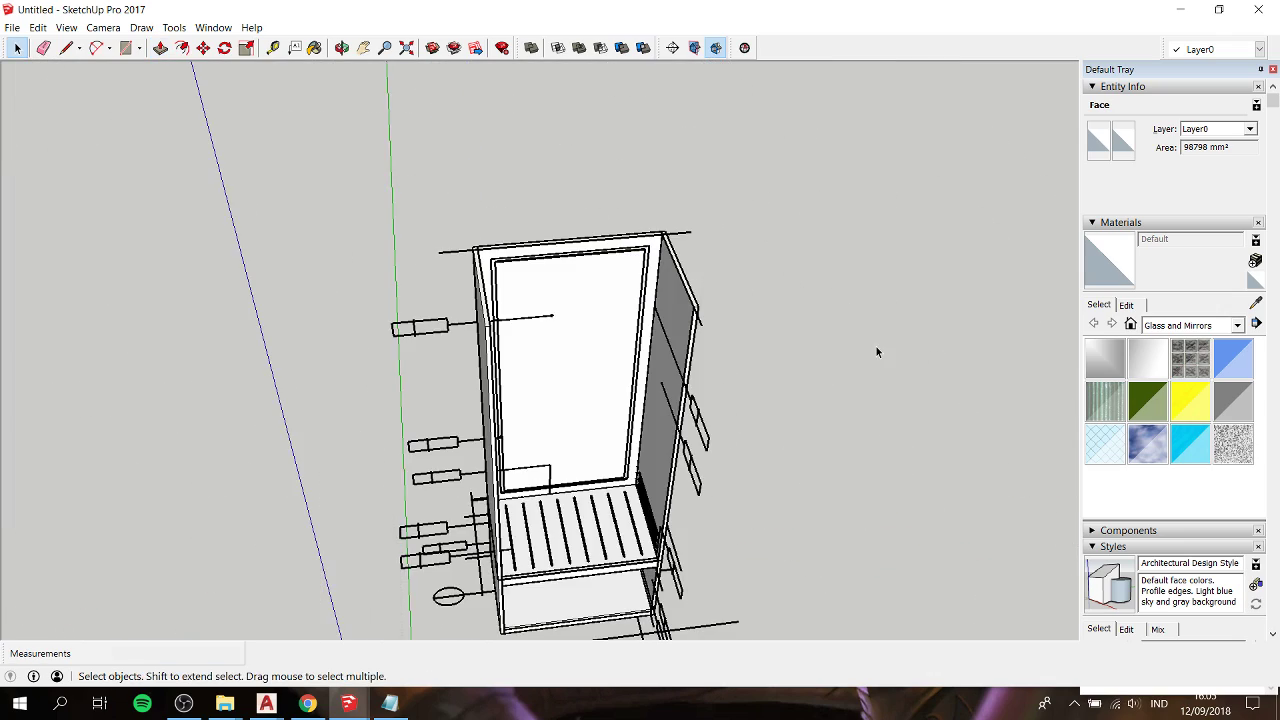
pyautogui.moveTo(876, 351)
pyautogui.mouseDown(button='middle')
pyautogui.moveTo(623, 397)
pyautogui.moveTo(416, 257)
pyautogui.moveTo(500, 209)
pyautogui.mouseUp(button='middle')
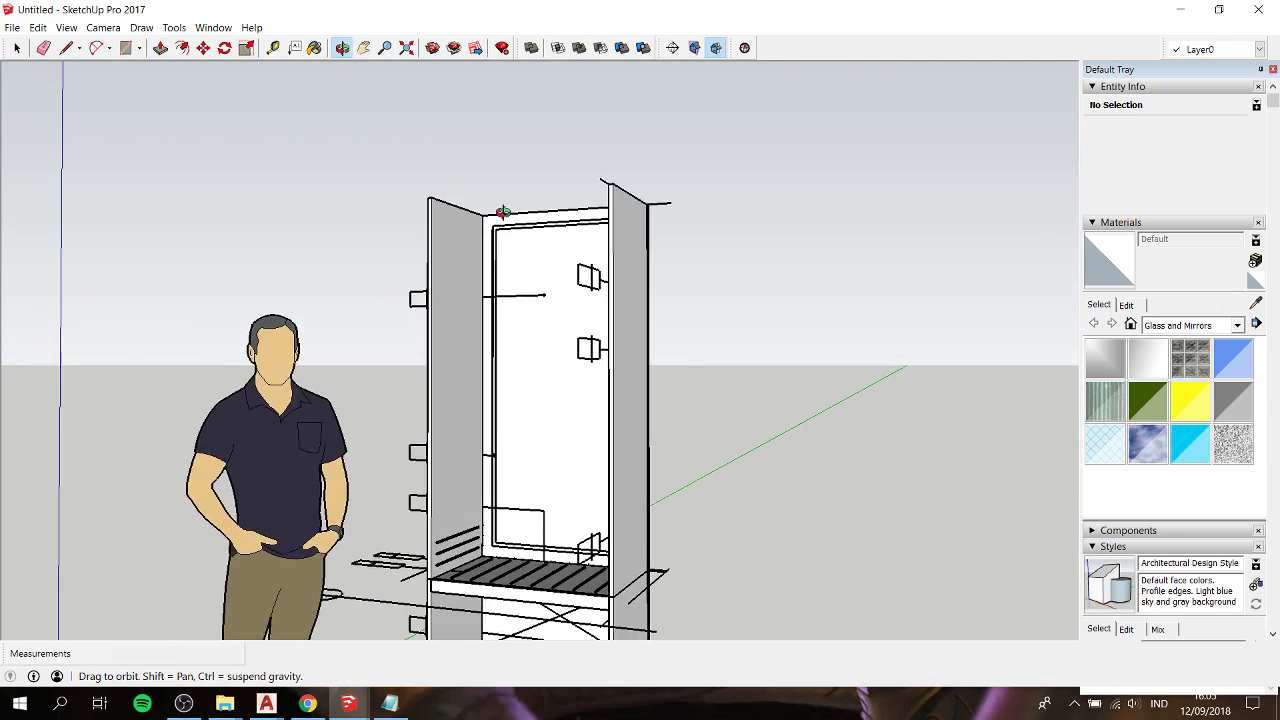
pyautogui.scroll(-2, 500, 209)
pyautogui.moveTo(600, 300)
pyautogui.mouseDown(button='middle')
pyautogui.moveTo(723, 388)
pyautogui.moveTo(720, 462)
pyautogui.moveTo(864, 349)
pyautogui.moveTo(700, 330)
pyautogui.mouseUp(button='middle')
pyautogui.press('space')
pyautogui.scroll(3, 451, 366)
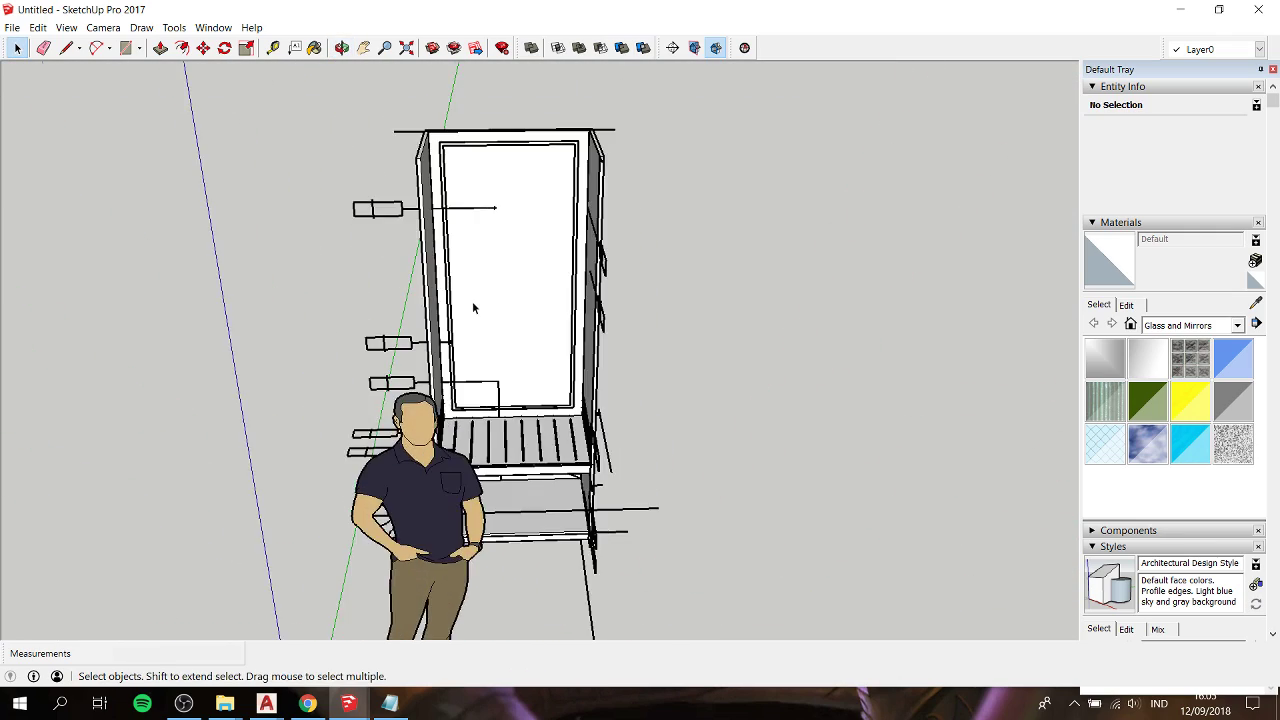
pyautogui.scroll(2, 472, 301)
pyautogui.moveTo(472, 301); pyautogui.dragTo(484, 334, button='middle')
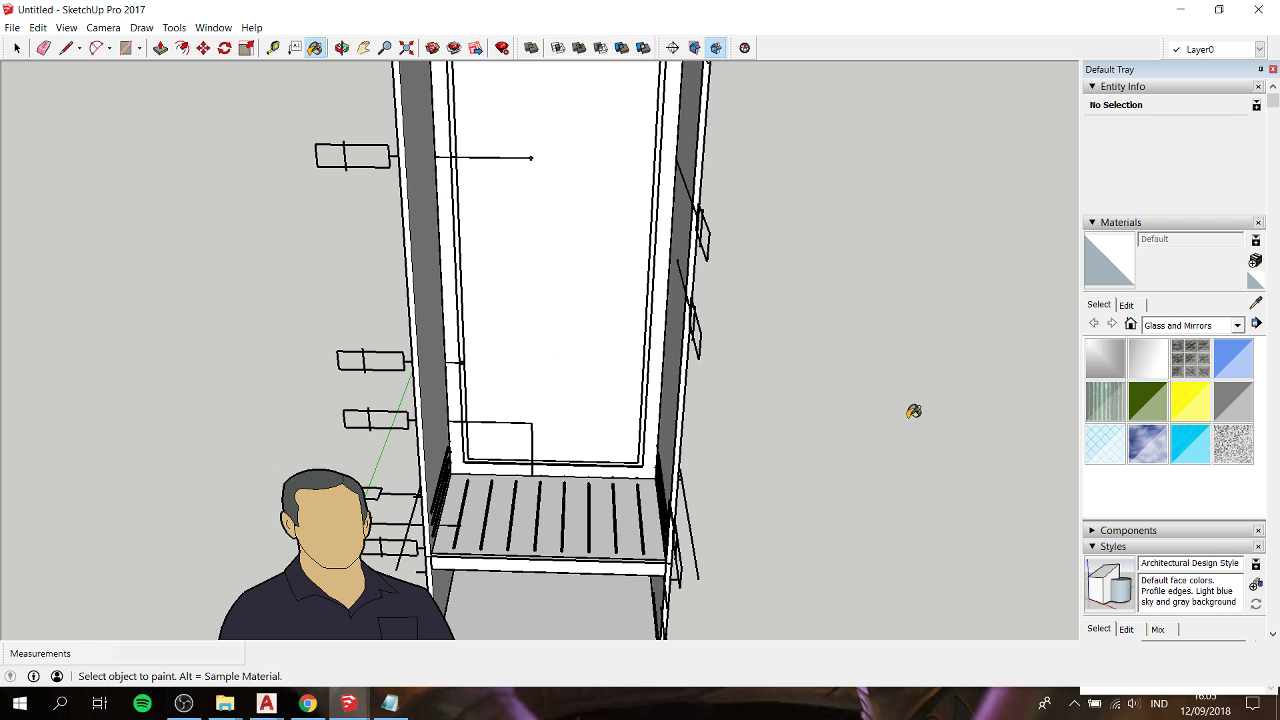
pyautogui.press('space')
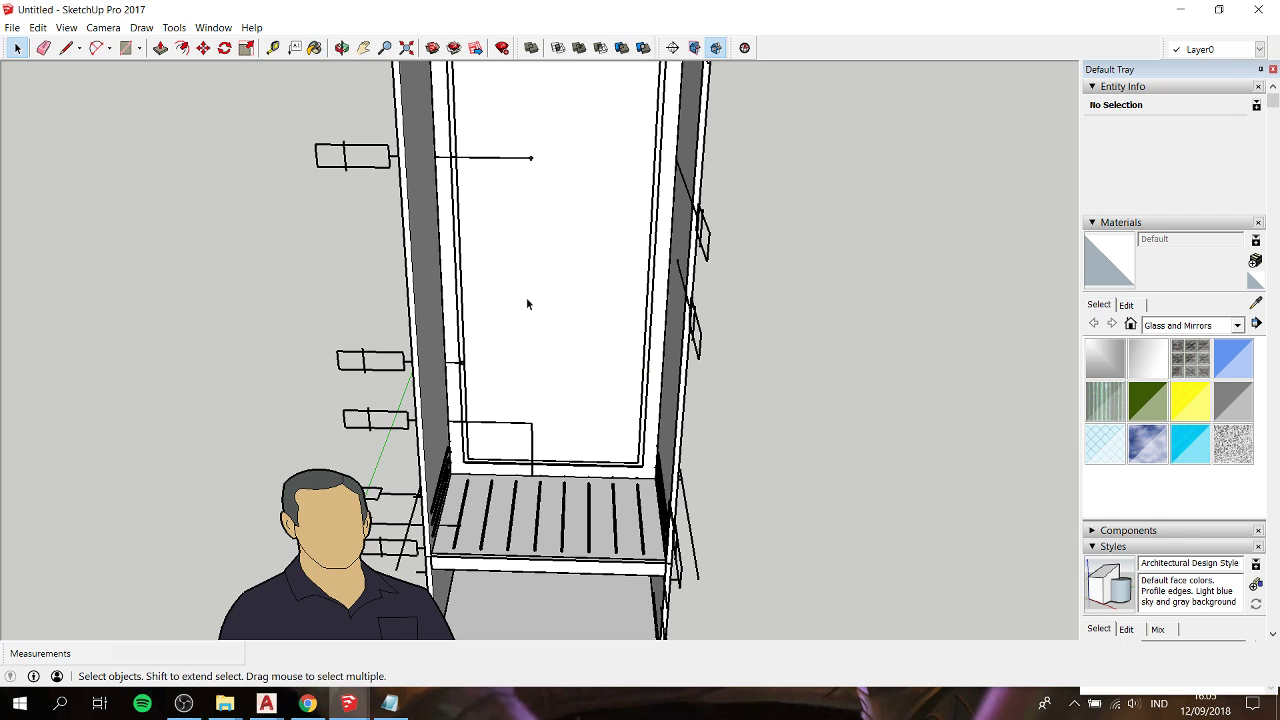
pyautogui.click(526, 297)
pyautogui.scroll(-3, 526, 297)
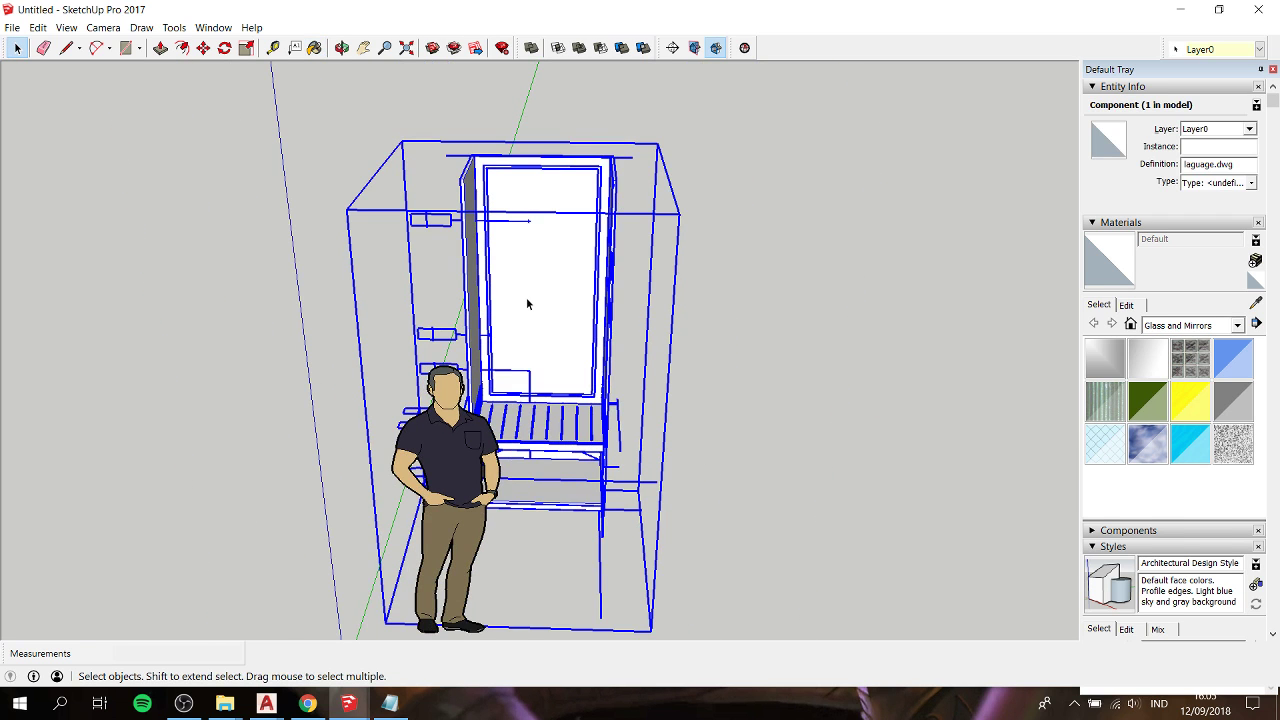
pyautogui.moveTo(719, 342); pyautogui.dragTo(984, 266, button='middle')
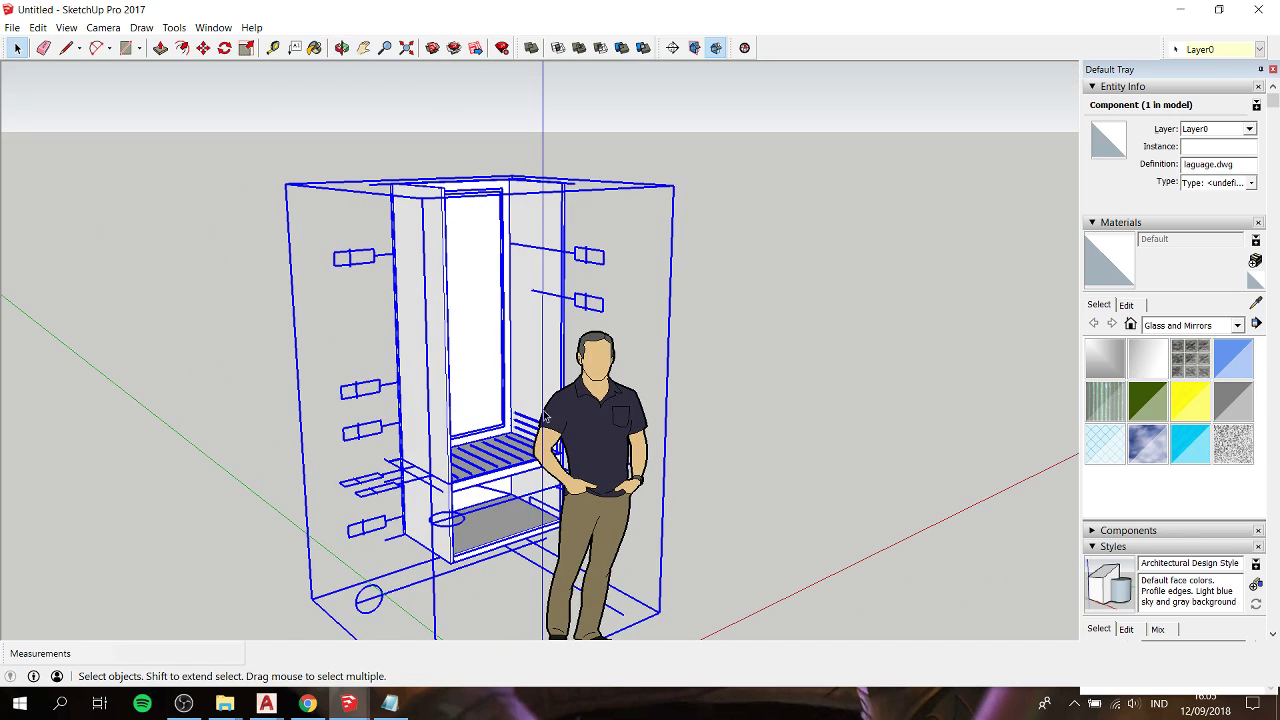
pyautogui.moveTo(452, 405); pyautogui.dragTo(575, 319, button='middle')
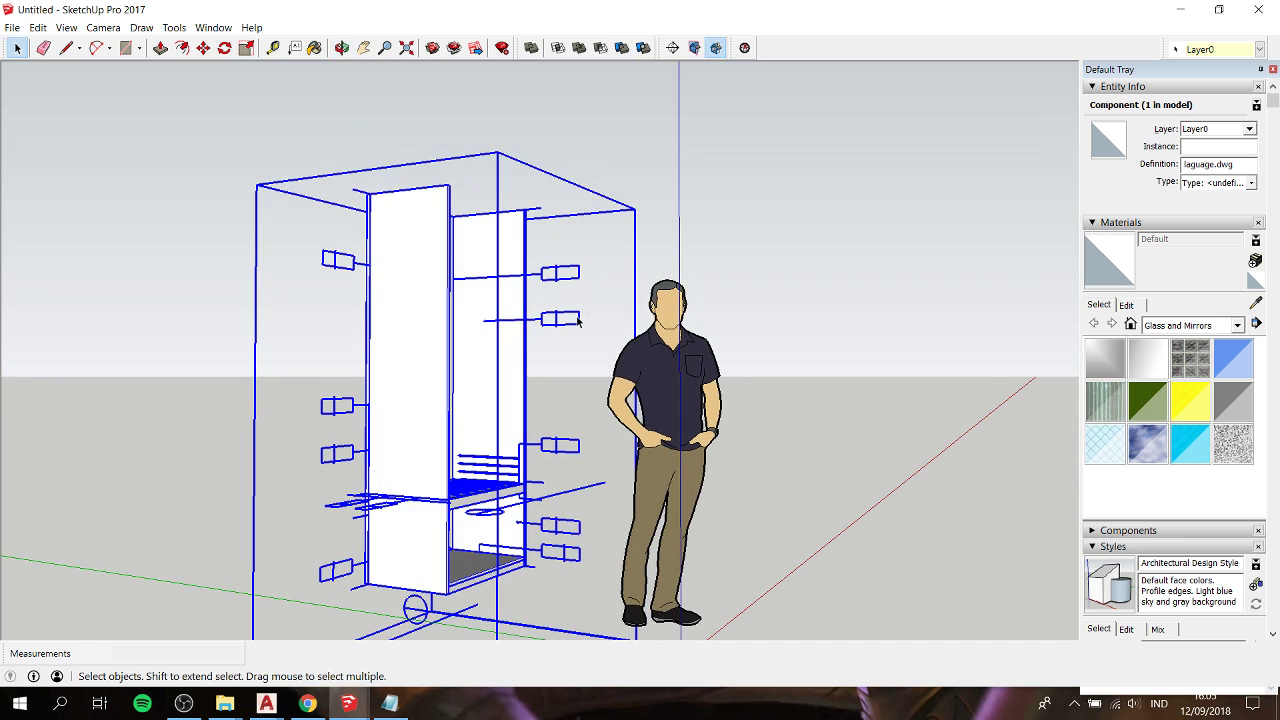
pyautogui.click(575, 319)
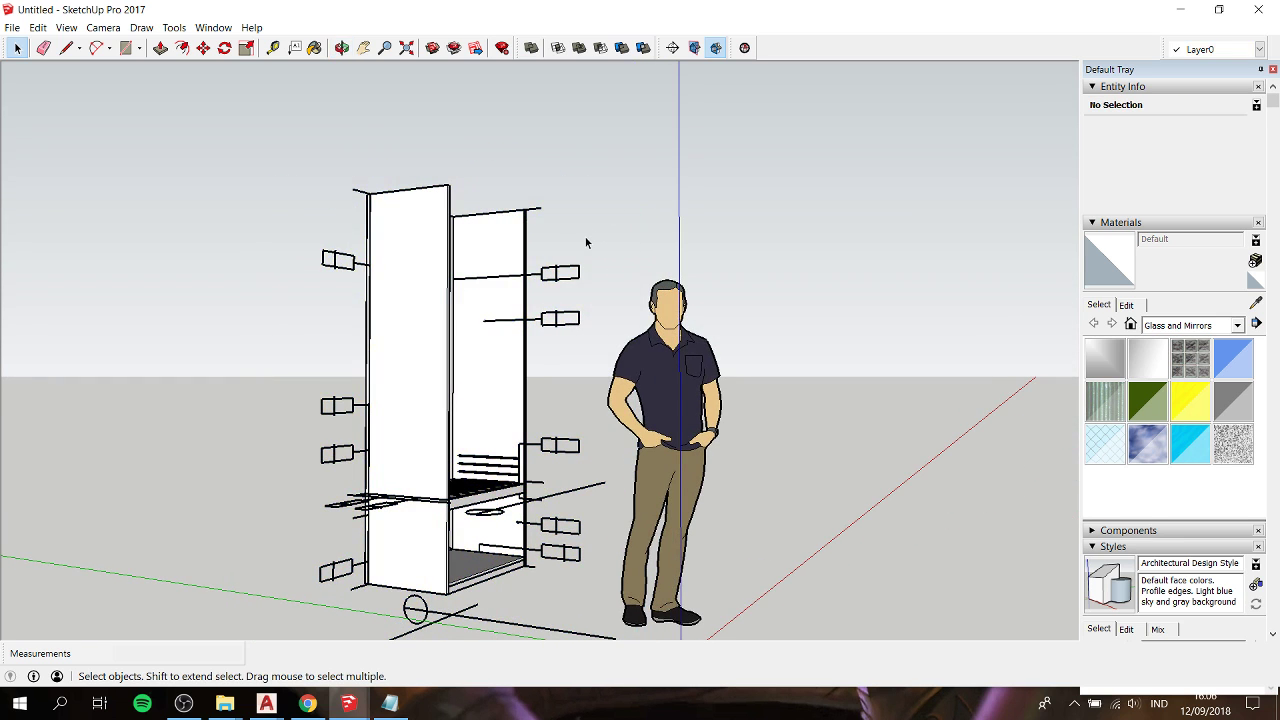
pyautogui.scroll(-3, 586, 242)
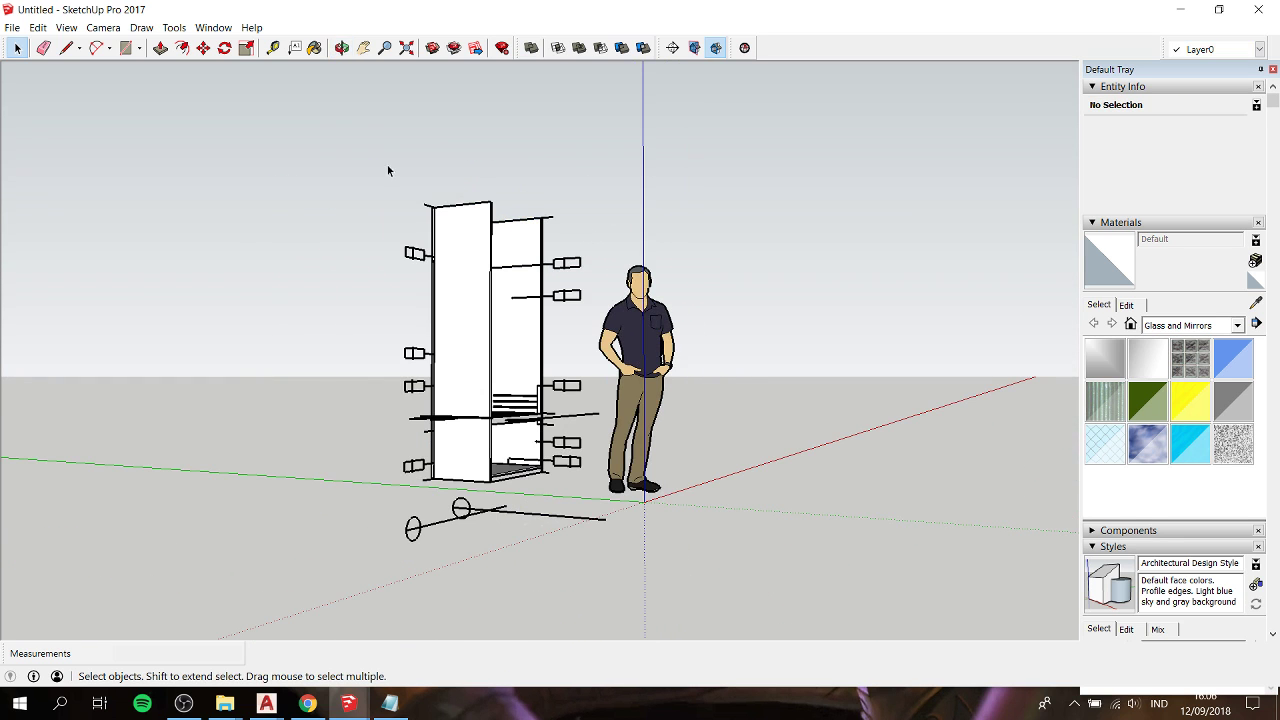
pyautogui.moveTo(544, 484); pyautogui.dragTo(558, 515)
# Step: Open the cabinet component and select all 19 of its parts
pyautogui.click(468, 347)
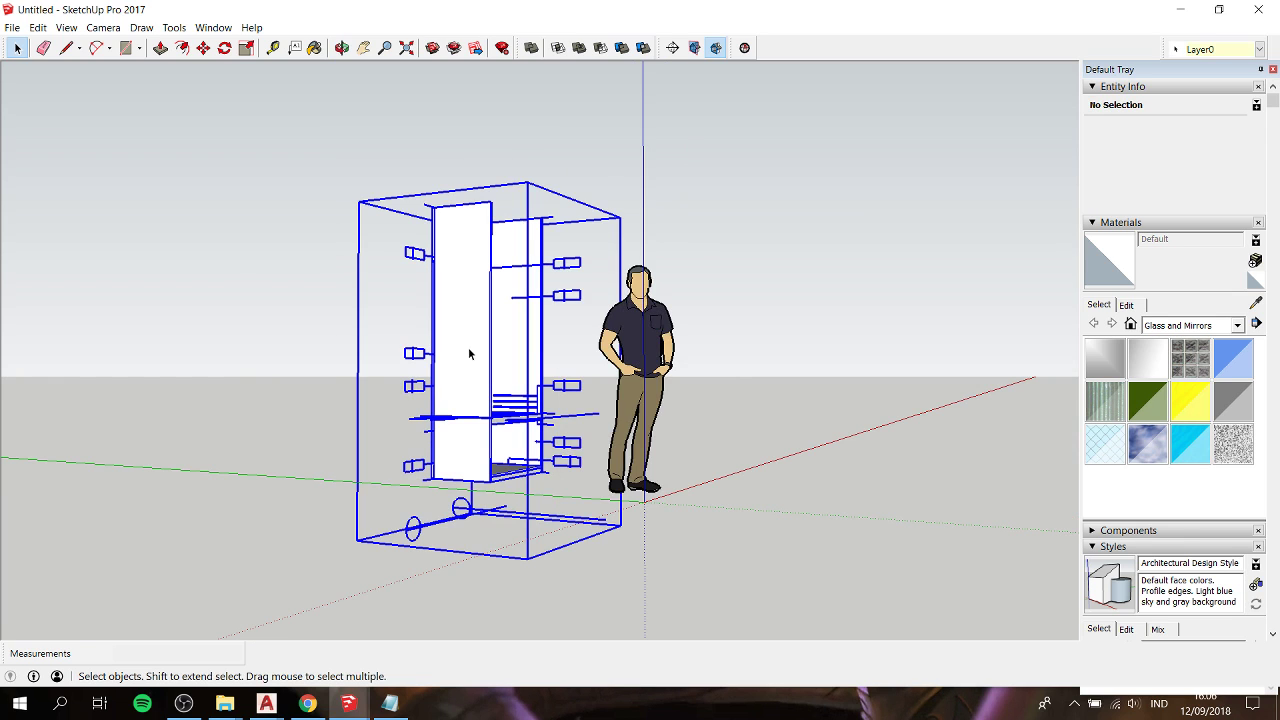
pyautogui.doubleClick(468, 347)
pyautogui.click(468, 345)
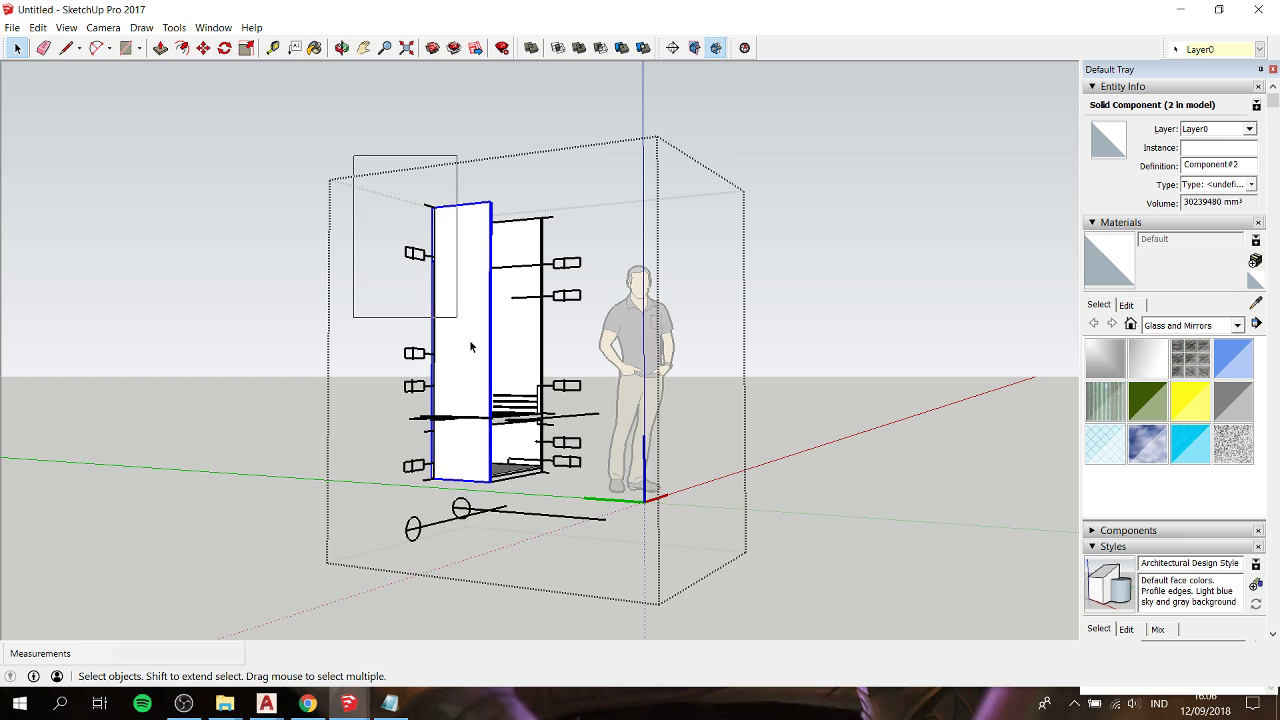
pyautogui.hotkey('ctrl', 'a')
pyautogui.moveTo(532, 358); pyautogui.dragTo(332, 557, button='middle')
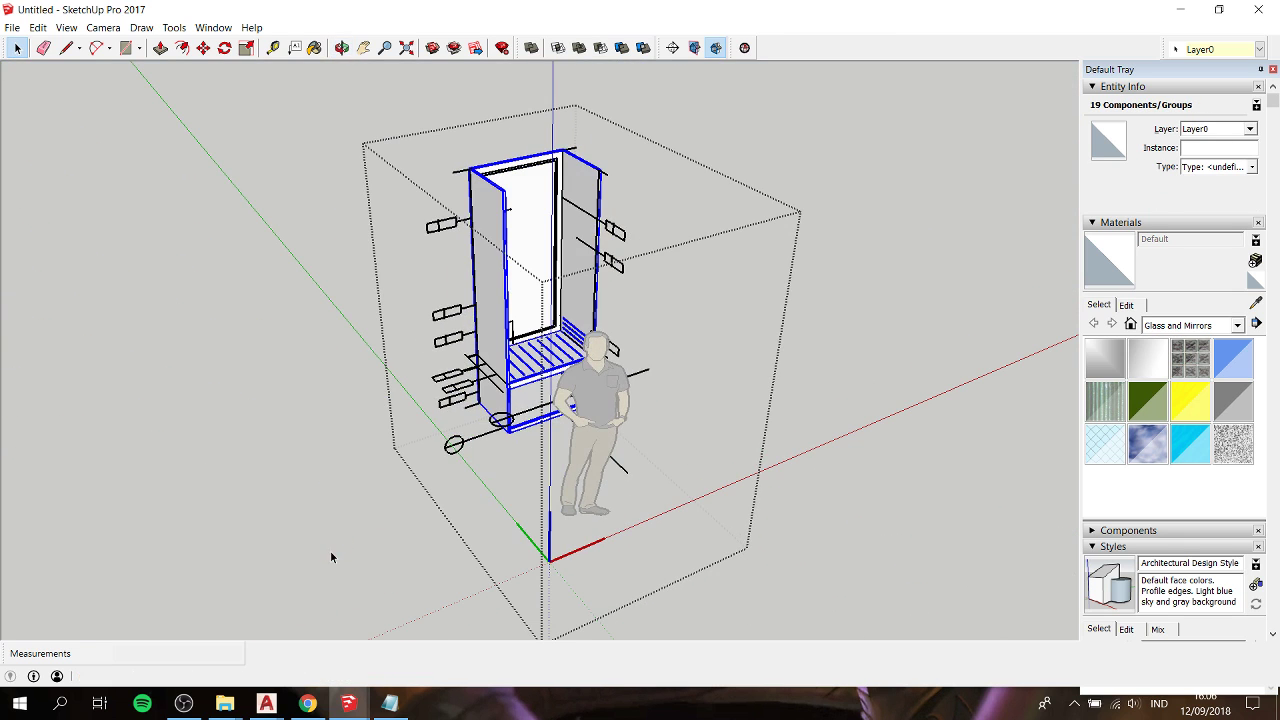
pyautogui.scroll(4, 532, 300)
pyautogui.scroll(2, 542, 143)
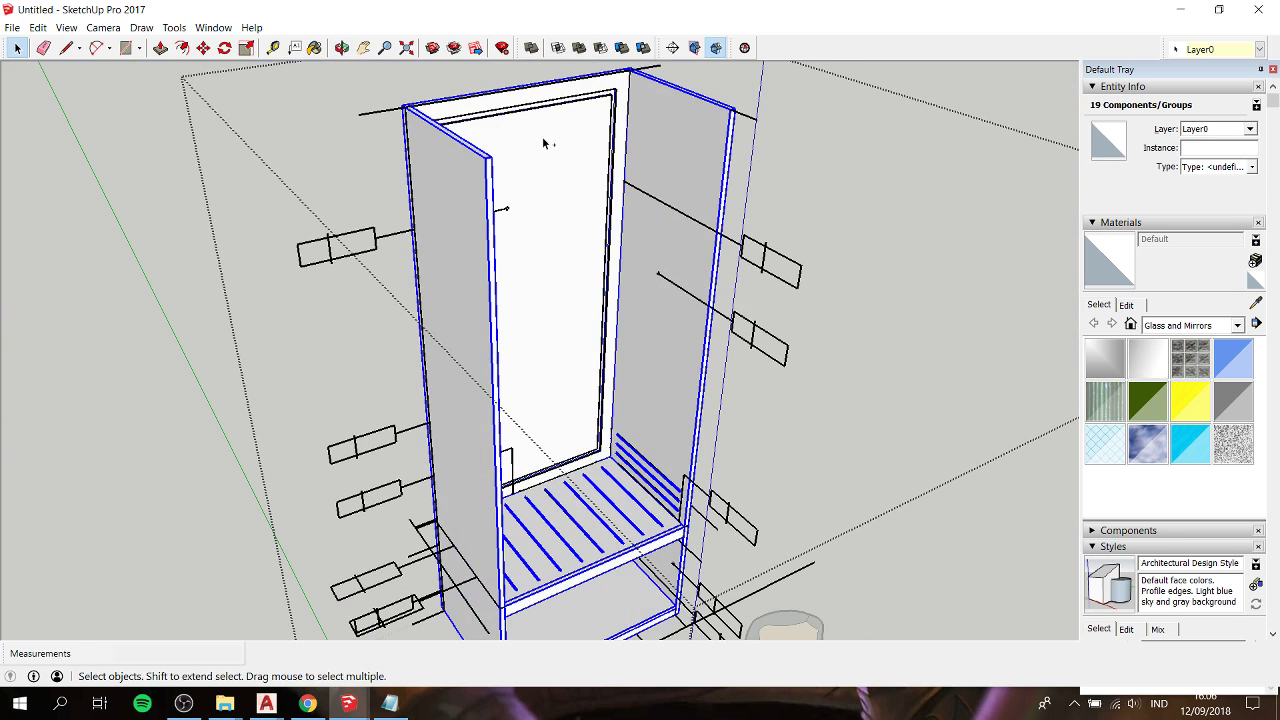
pyautogui.click(836, 223)
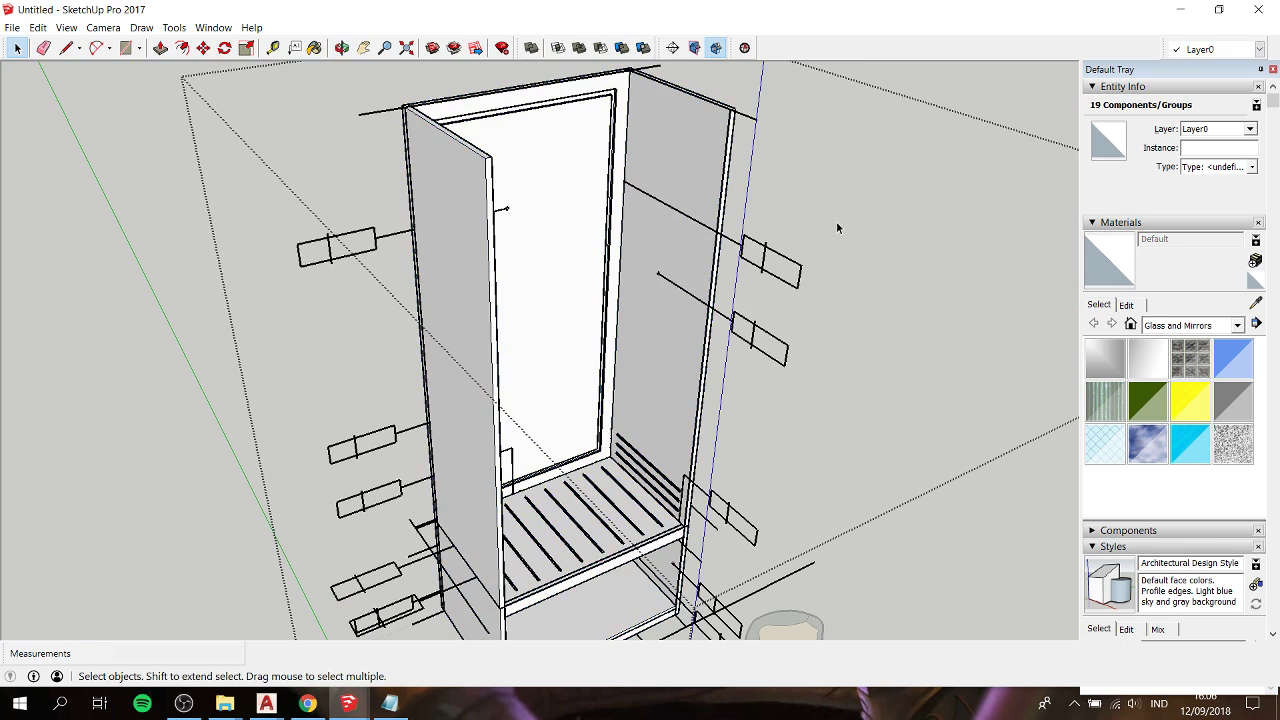
pyautogui.scroll(-3, 836, 250)
pyautogui.scroll(-1, 836, 265)
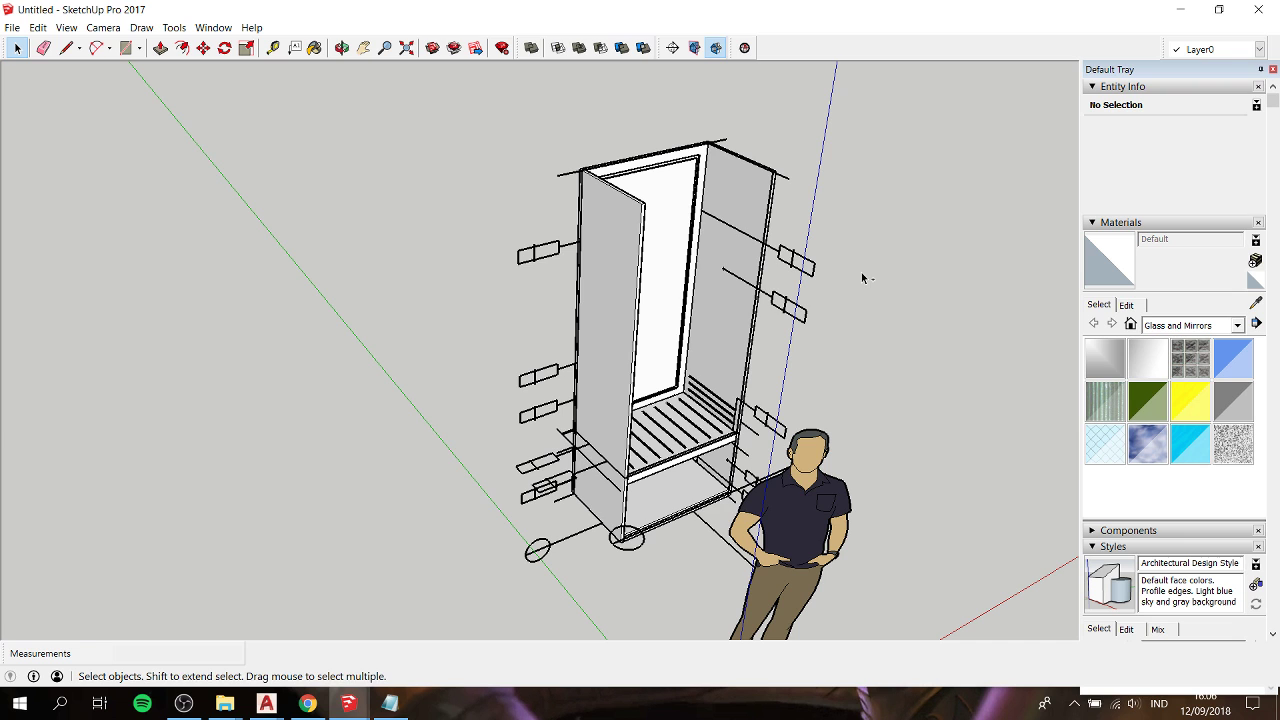
# Step: Paste a copy of the cabinet parts beside the original
pyautogui.hotkey('ctrl', 'v')
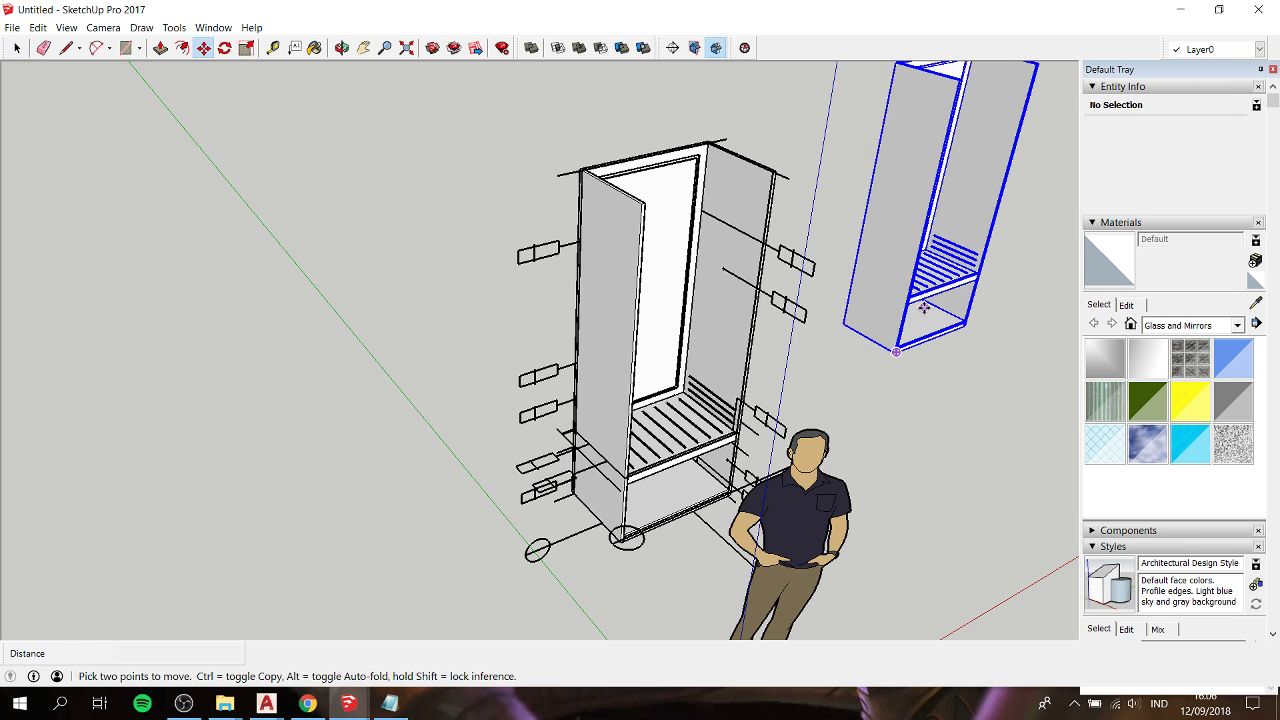
pyautogui.click(924, 307)
pyautogui.moveTo(924, 307)
pyautogui.keyDown('shift'); pyautogui.mouseDown(button='middle')
pyautogui.moveTo(480, 330)
pyautogui.moveTo(213, 160)
pyautogui.moveTo(334, 189)
pyautogui.moveTo(386, 106)
pyautogui.mouseUp(button='middle'); pyautogui.keyUp('shift')
# Step: Make Group from the pasted cabinet parts
pyautogui.rightClick(470, 252)
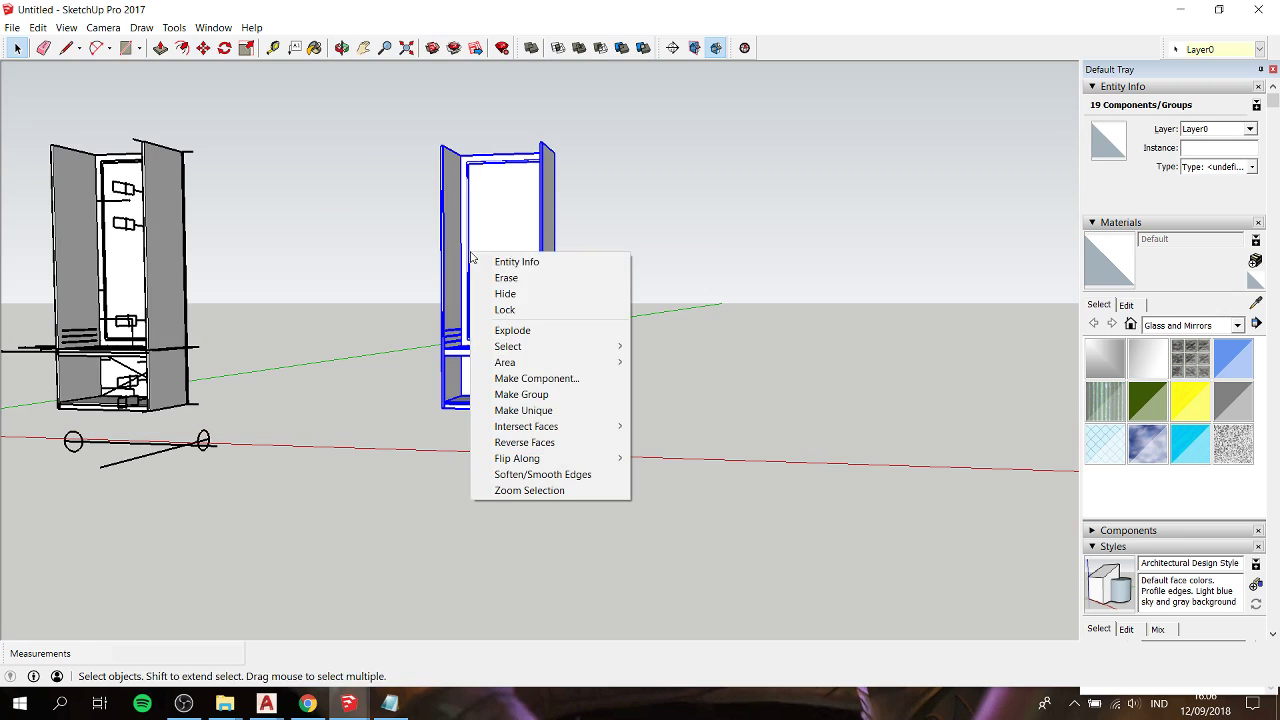
pyautogui.click(562, 394)
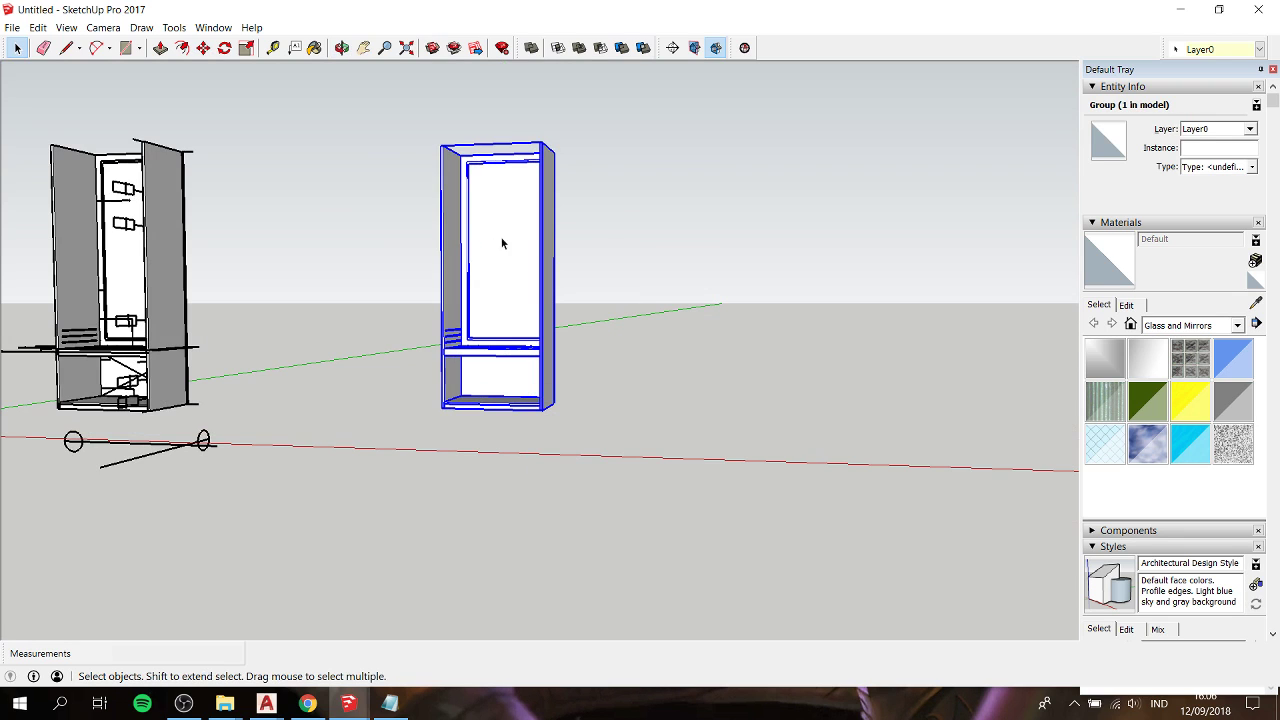
pyautogui.click(651, 250)
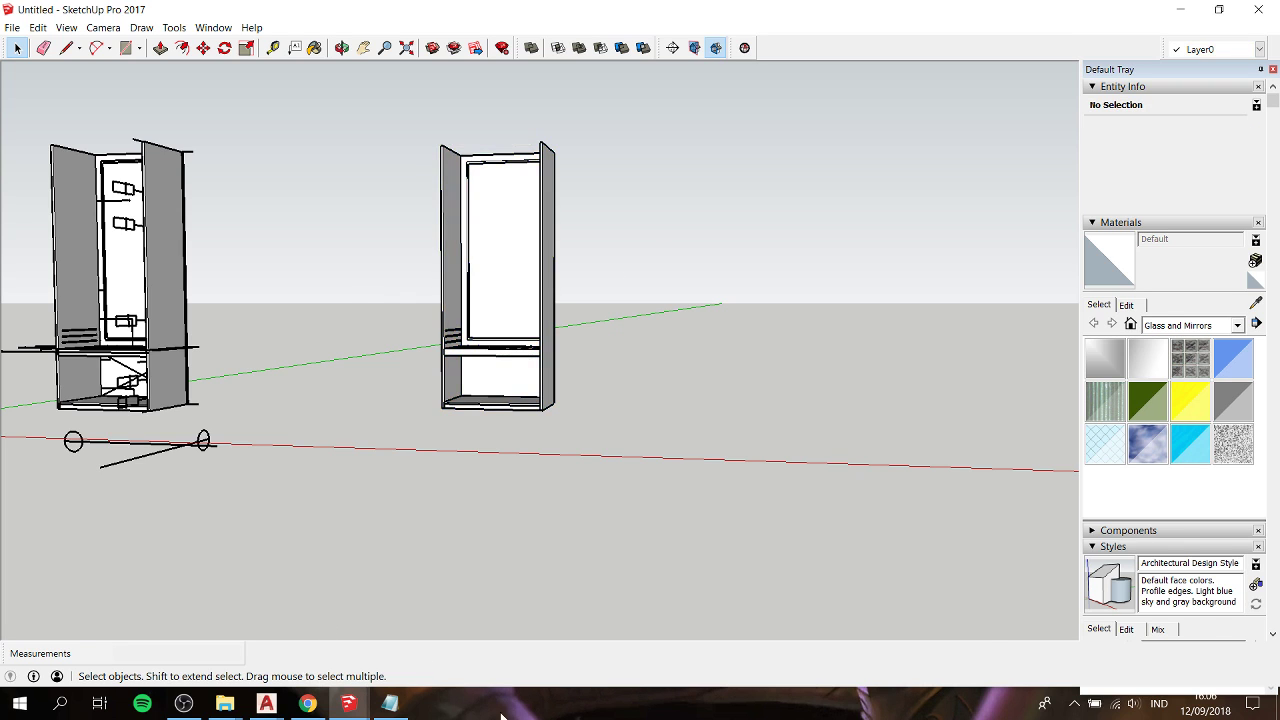
pyautogui.click(390, 704)
pyautogui.write('done!!')
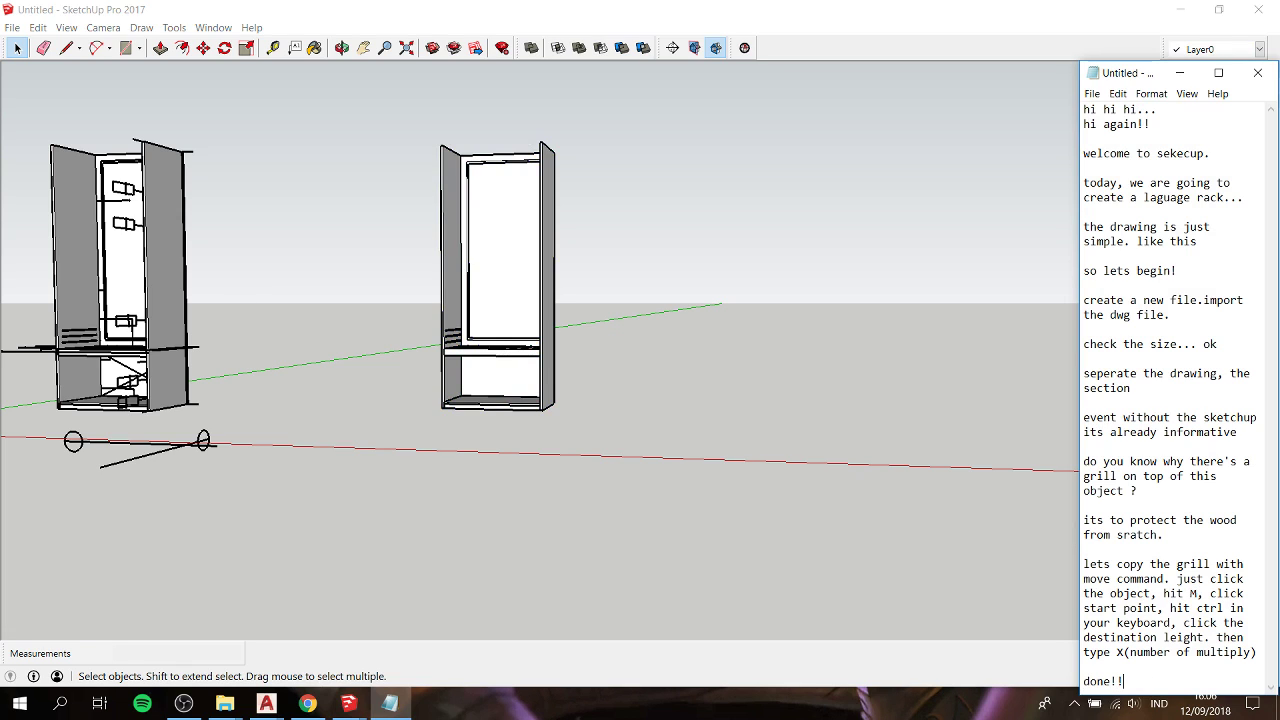
# Step: Type 'done!!' and 'lets copy it to the master file' on new lines in the notes
pyautogui.press('Return')
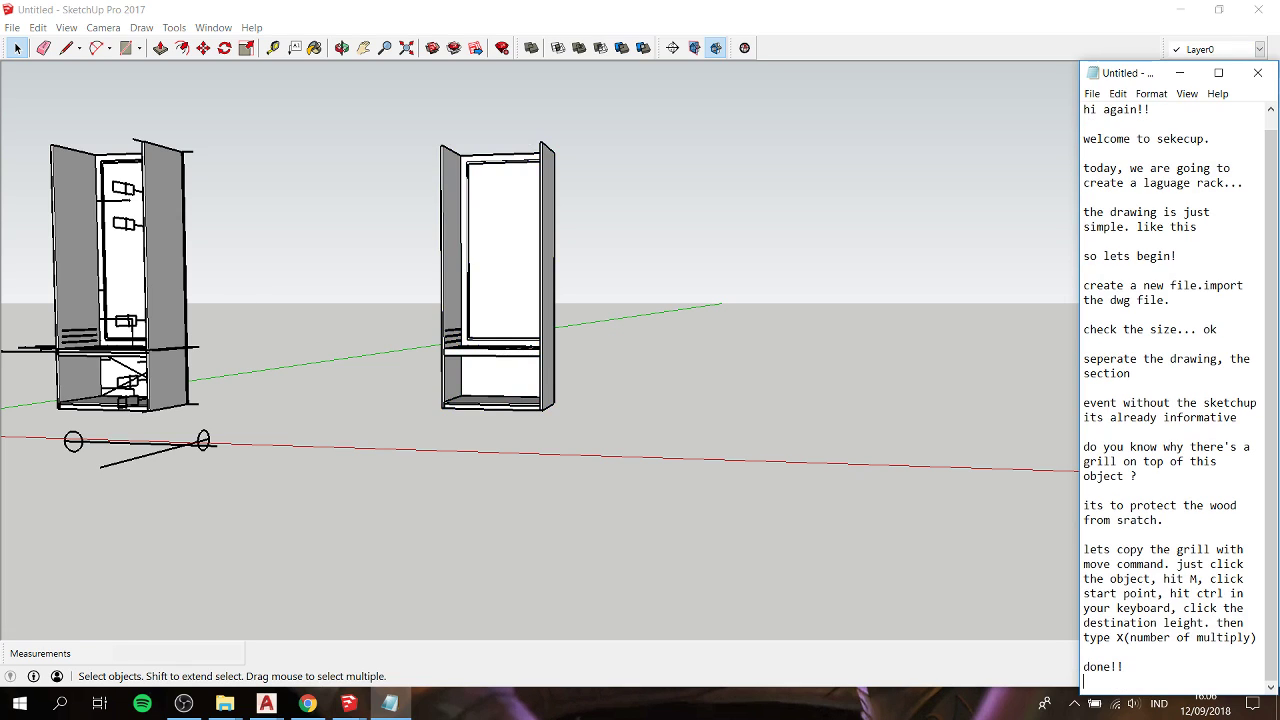
pyautogui.write('1')
pyautogui.write('lets copy it to the master')
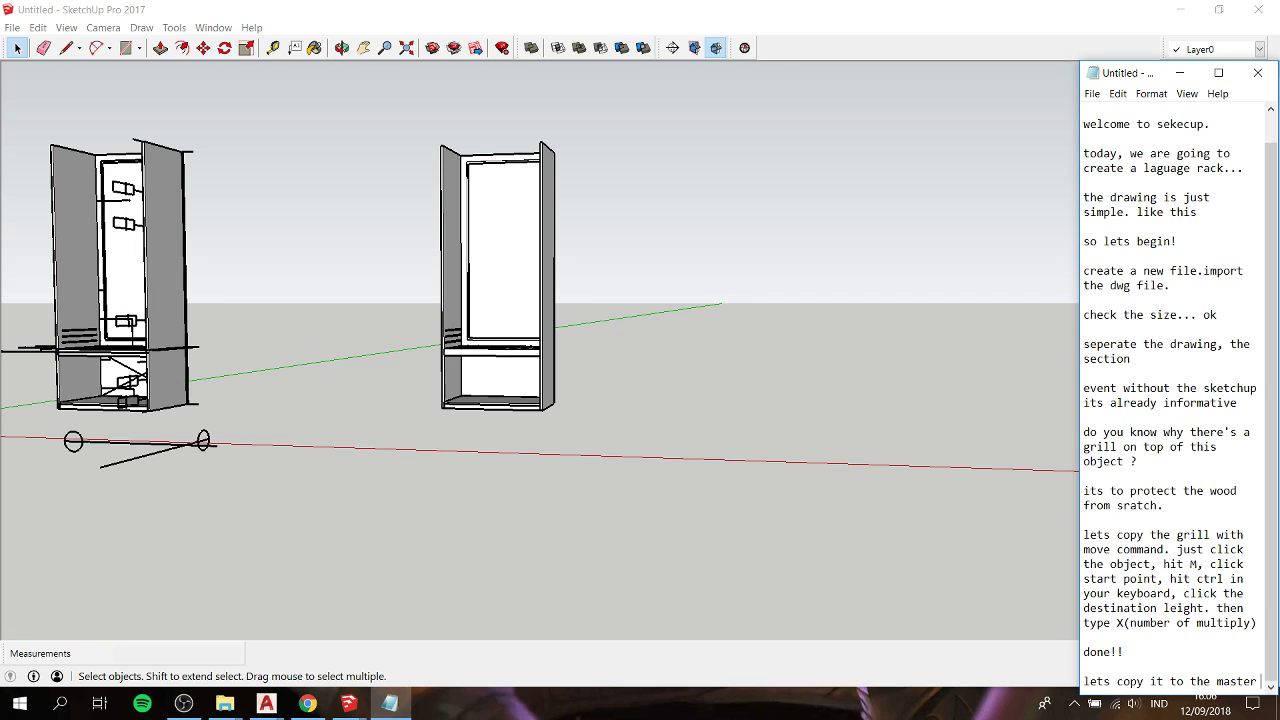
pyautogui.write('f')
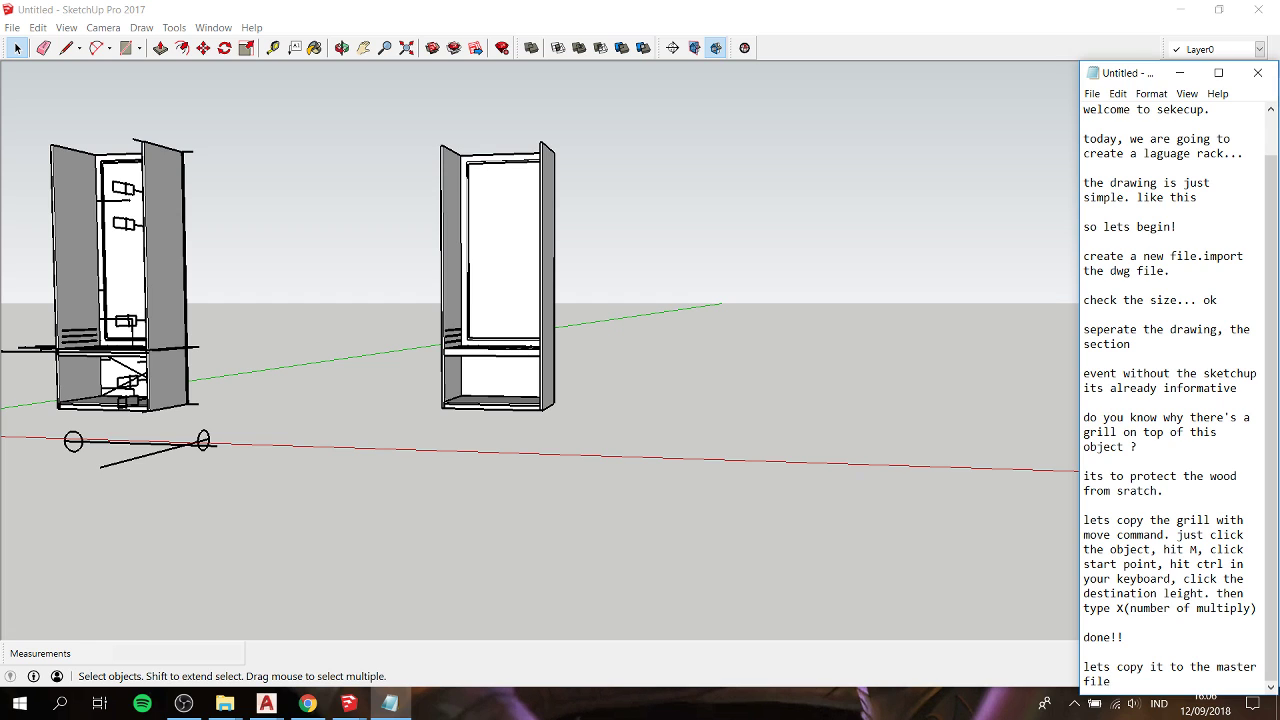
# Step: Paste the cabinet into presidential.skp and set its corner against the wall
pyautogui.click(537, 334)
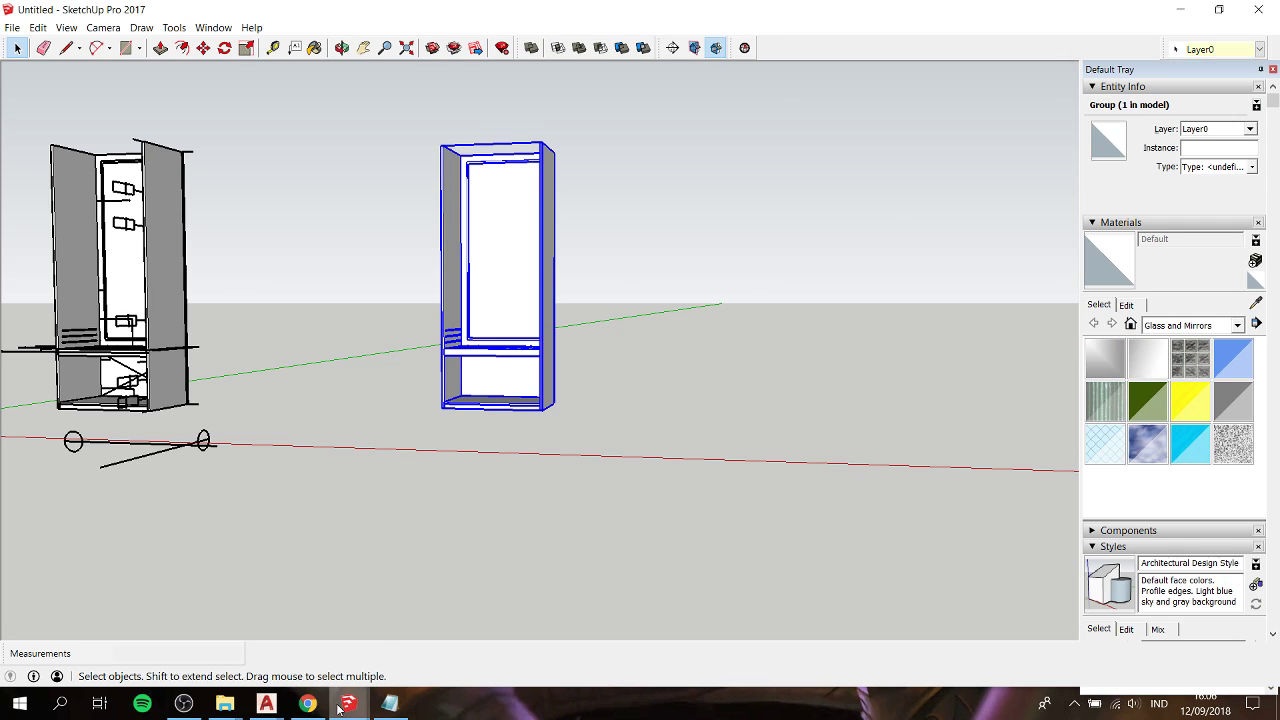
pyautogui.moveTo(348, 704)
pyautogui.click(244, 626)
pyautogui.moveTo(354, 434); pyautogui.dragTo(319, 550, button='middle')
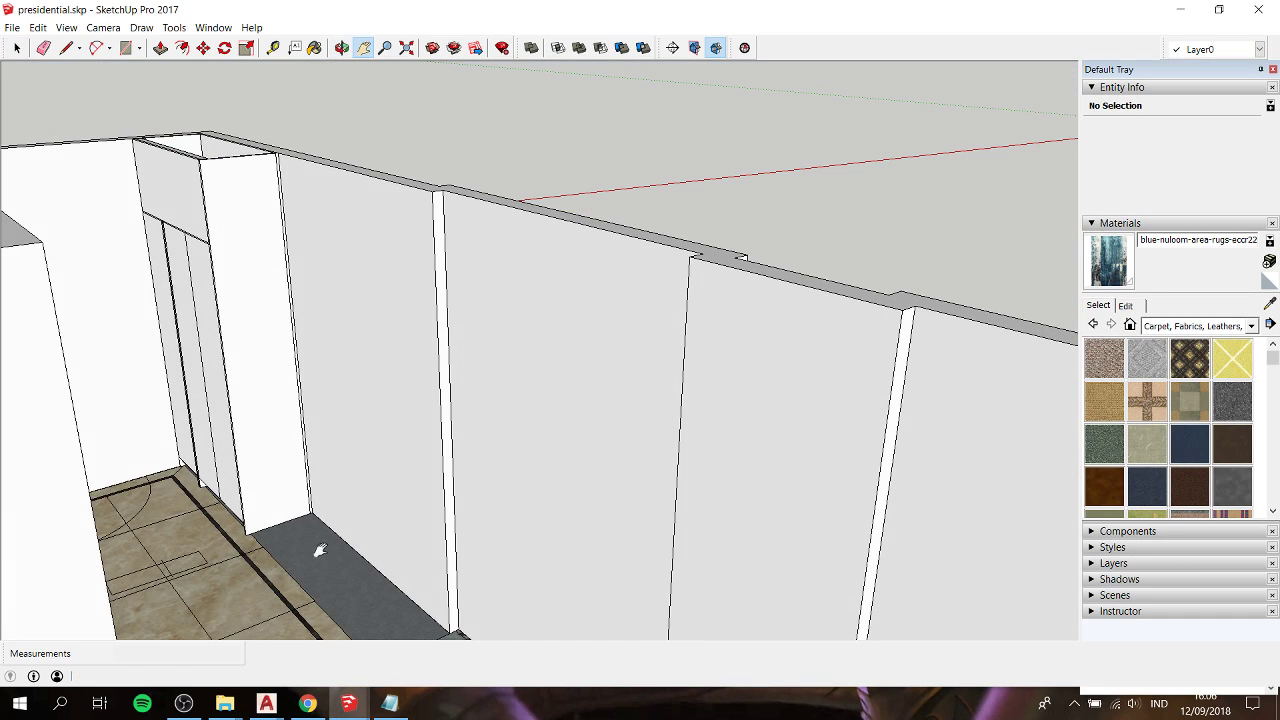
pyautogui.hotkey('ctrl', 'v')
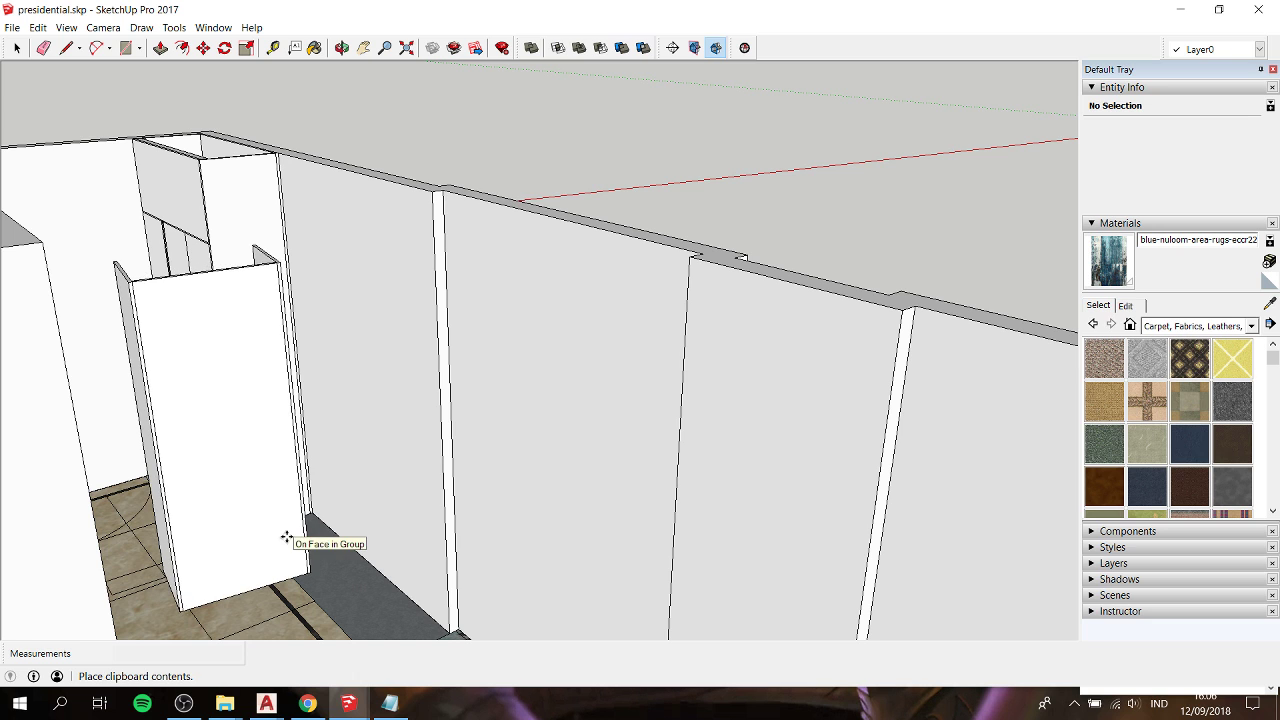
pyautogui.click(287, 538)
pyautogui.moveTo(260, 403)
pyautogui.mouseDown(button='middle')
pyautogui.moveTo(500, 531)
pyautogui.moveTo(594, 563)
pyautogui.moveTo(527, 488)
pyautogui.mouseUp(button='middle')
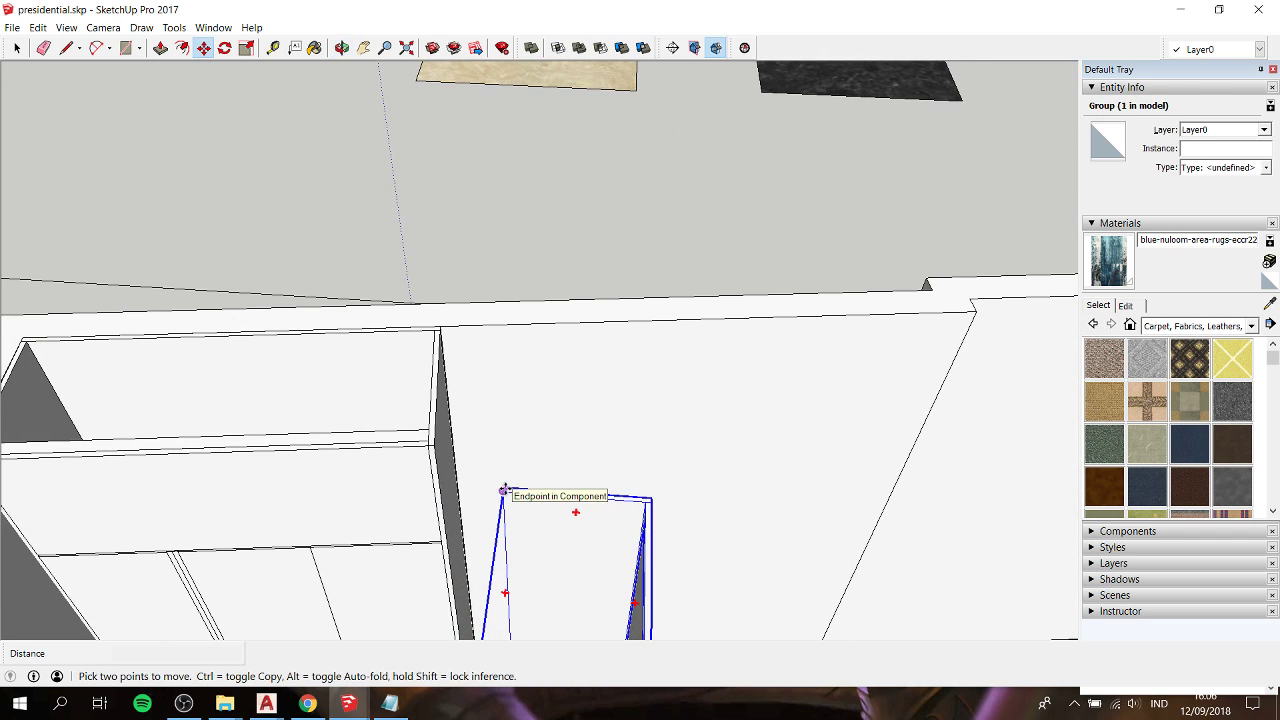
pyautogui.scroll(3, 504, 491)
pyautogui.scroll(-2, 503, 487)
pyautogui.click(497, 480)
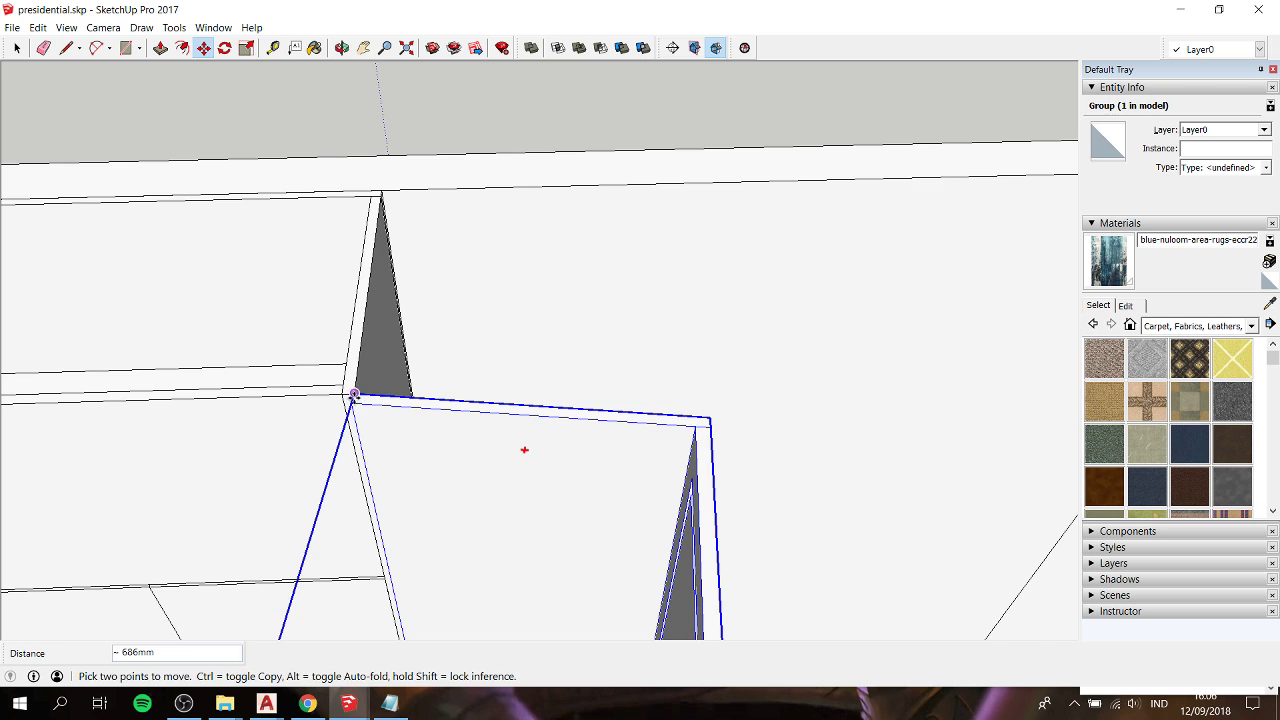
pyautogui.click(354, 395)
# Step: Rotate the cabinet about 90° around its corner to face into the room
pyautogui.press('q')
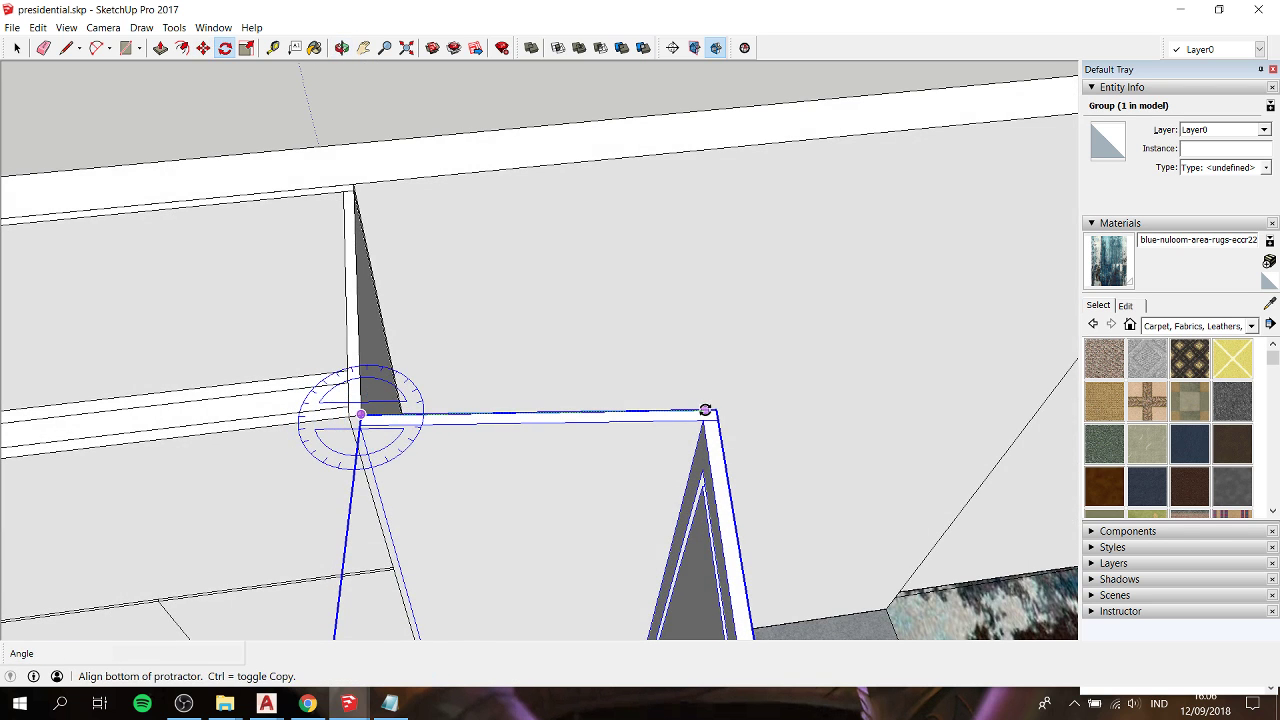
pyautogui.click(705, 410)
pyautogui.click(350, 188)
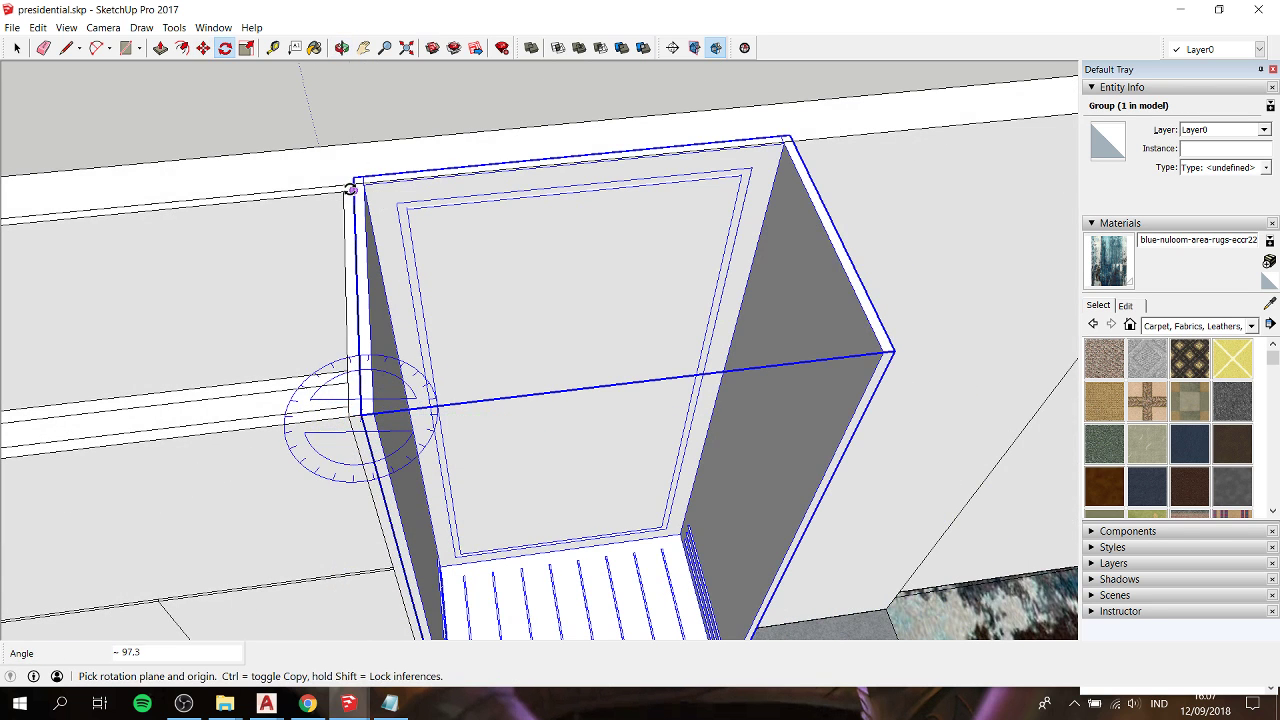
pyautogui.scroll(-5, 491, 277)
pyautogui.scroll(-3, 476, 279)
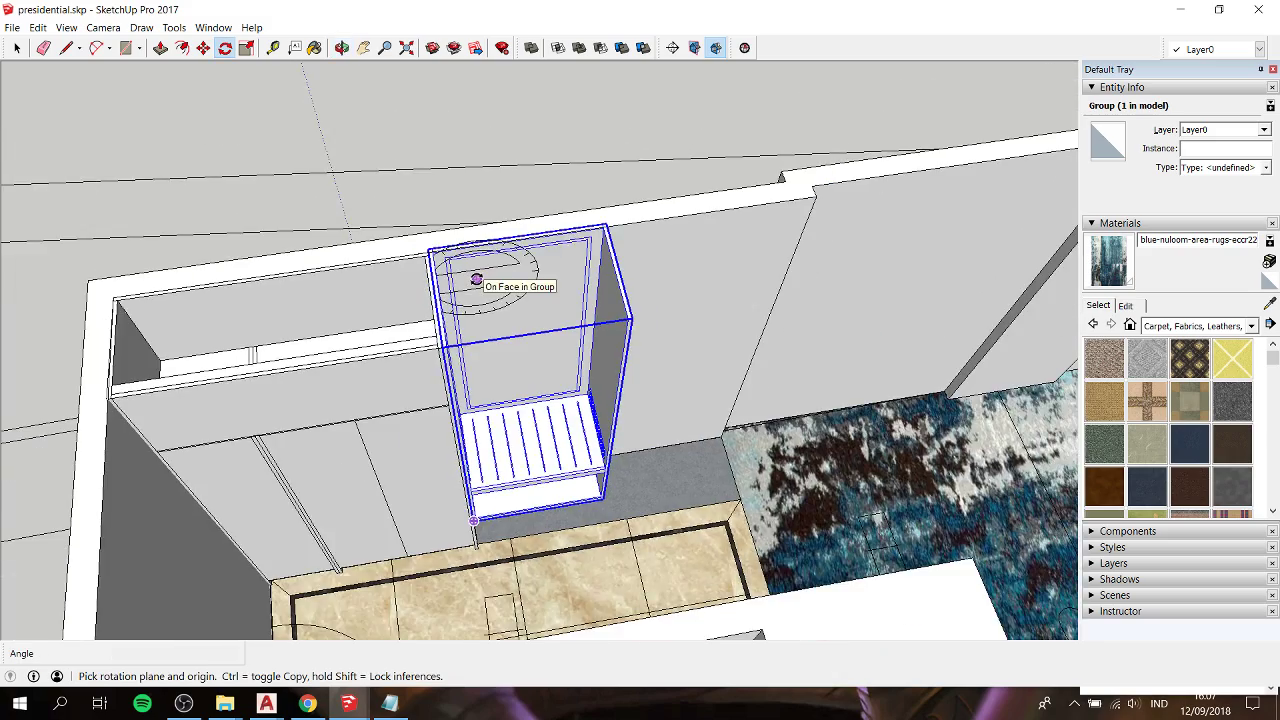
pyautogui.scroll(3, 471, 277)
pyautogui.moveTo(423, 263)
pyautogui.mouseDown(button='middle')
pyautogui.moveTo(503, 214)
pyautogui.moveTo(309, 189)
pyautogui.moveTo(157, 129)
pyautogui.moveTo(166, 260)
pyautogui.moveTo(421, 167)
pyautogui.moveTo(349, 194)
pyautogui.moveTo(520, 171)
pyautogui.mouseUp(button='middle')
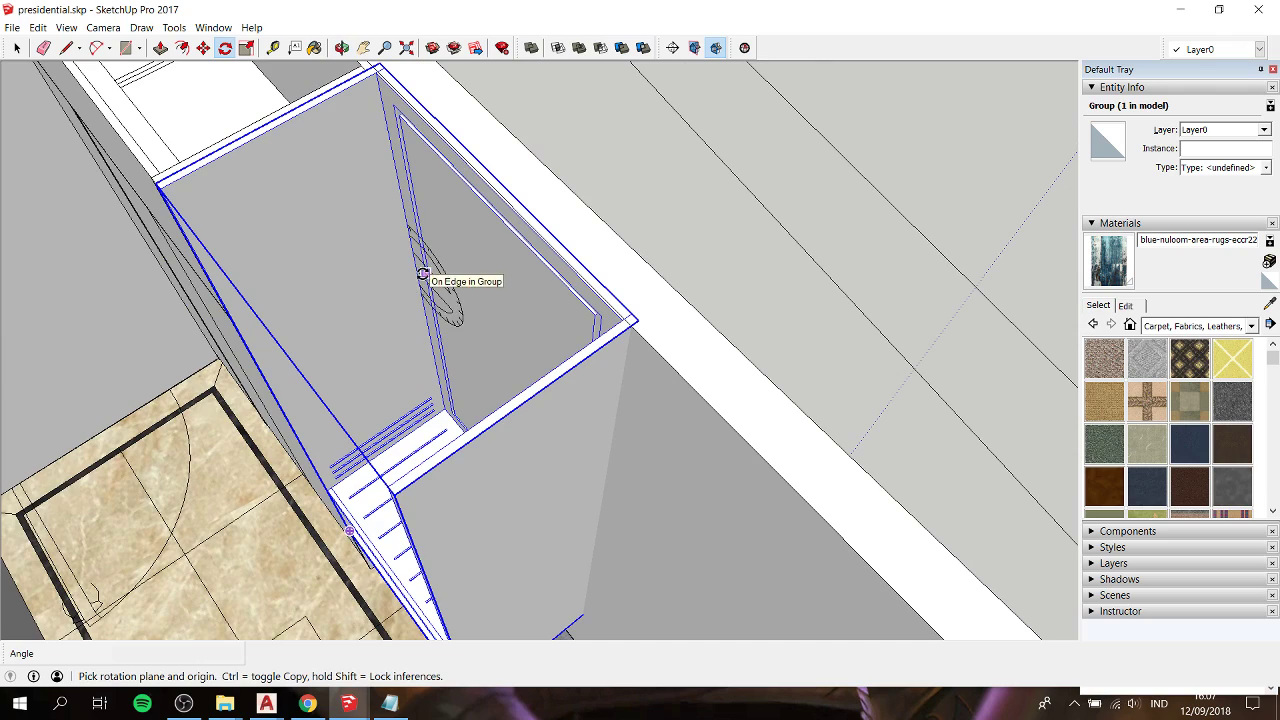
pyautogui.keyDown('shift'); pyautogui.moveTo(423, 273); pyautogui.dragTo(445, 238, button='middle'); pyautogui.keyUp('shift')
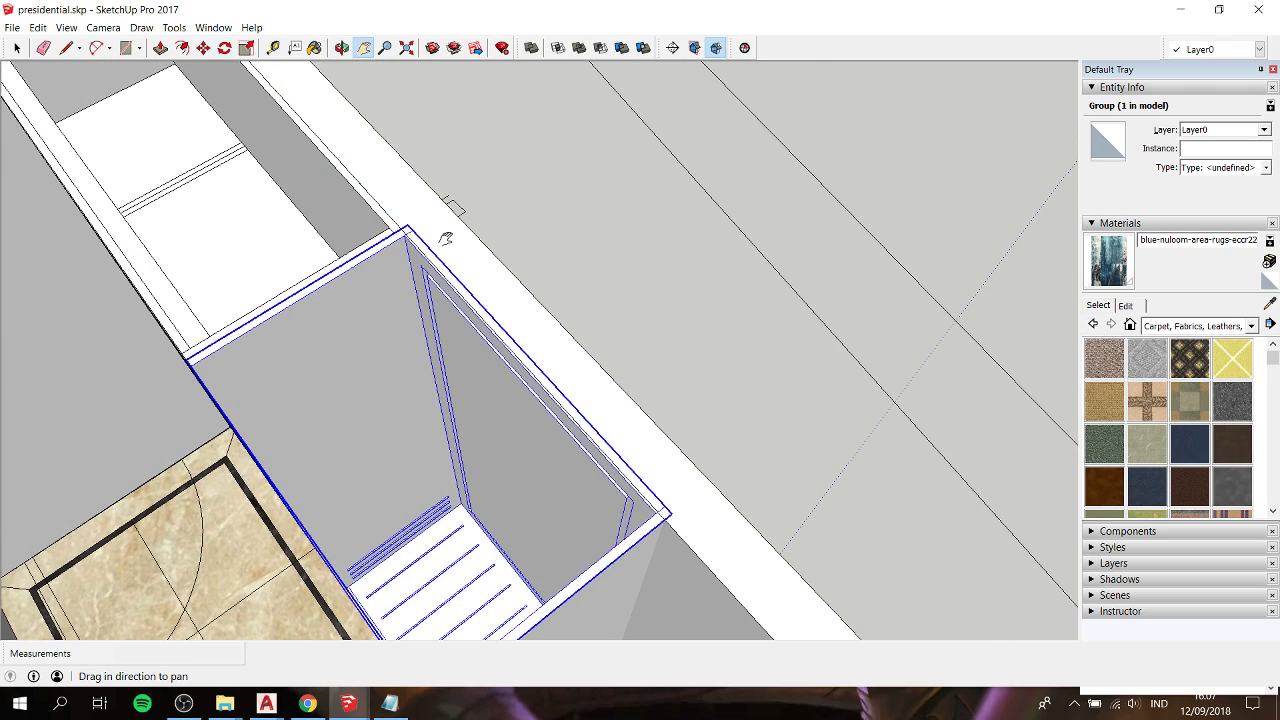
pyautogui.scroll(2, 445, 238)
pyautogui.scroll(1, 396, 229)
# Step: Move the cabinet flush with the wall, into place beside the wardrobe
pyautogui.press('m')
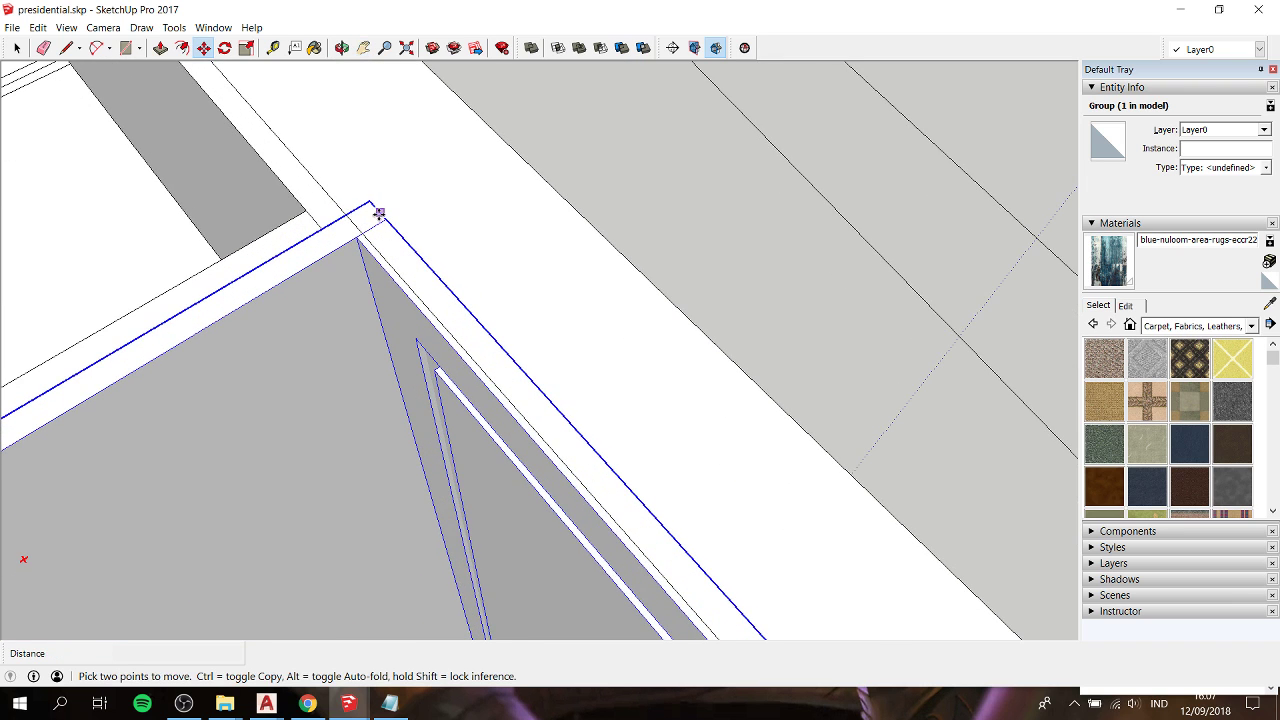
pyautogui.click(369, 196)
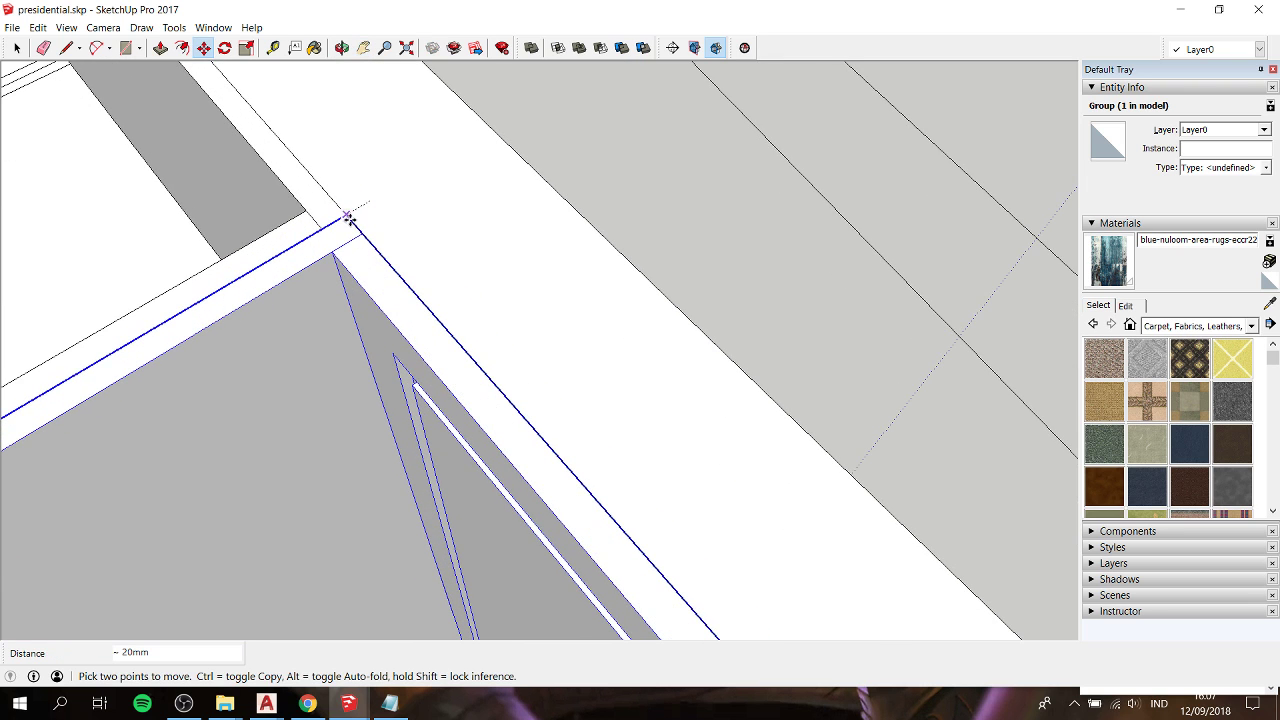
pyautogui.scroll(-2, 344, 220)
pyautogui.scroll(-2, 344, 220)
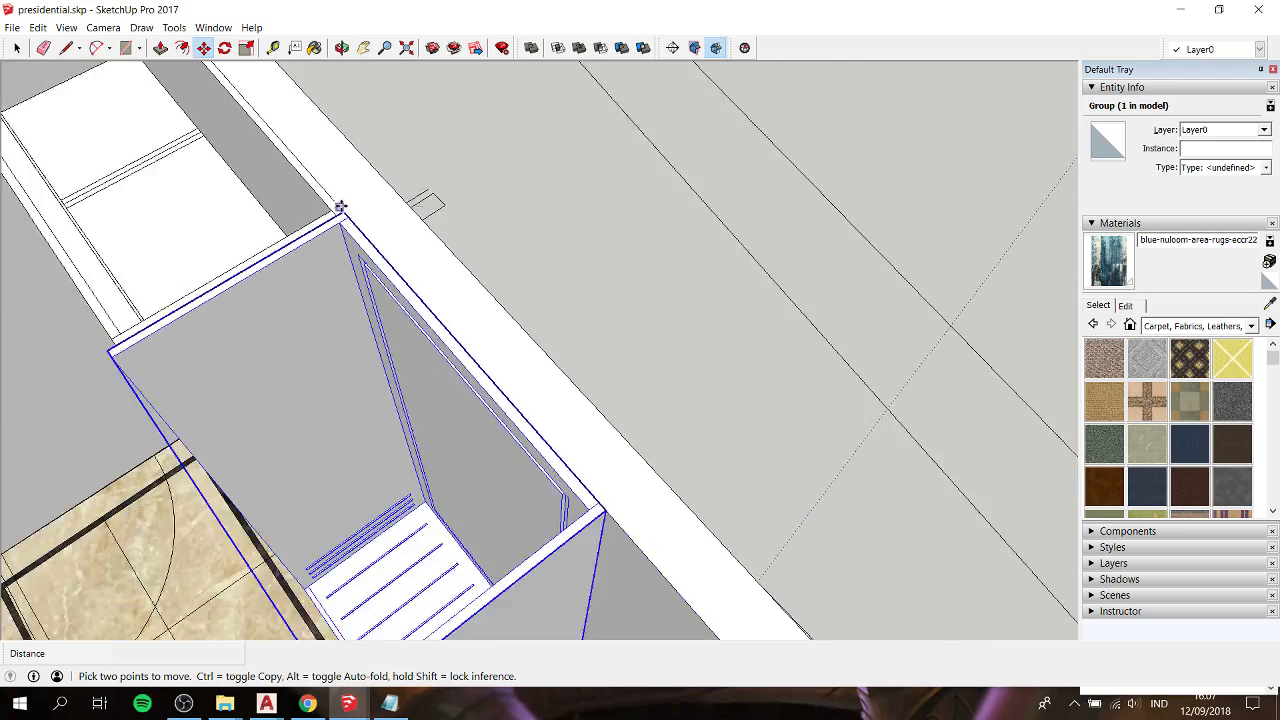
pyautogui.scroll(-2, 344, 215)
pyautogui.moveTo(302, 253)
pyautogui.mouseDown(button='middle')
pyautogui.moveTo(263, 160)
pyautogui.moveTo(263, 109)
pyautogui.moveTo(463, 80)
pyautogui.moveTo(359, 174)
pyautogui.mouseUp(button='middle')
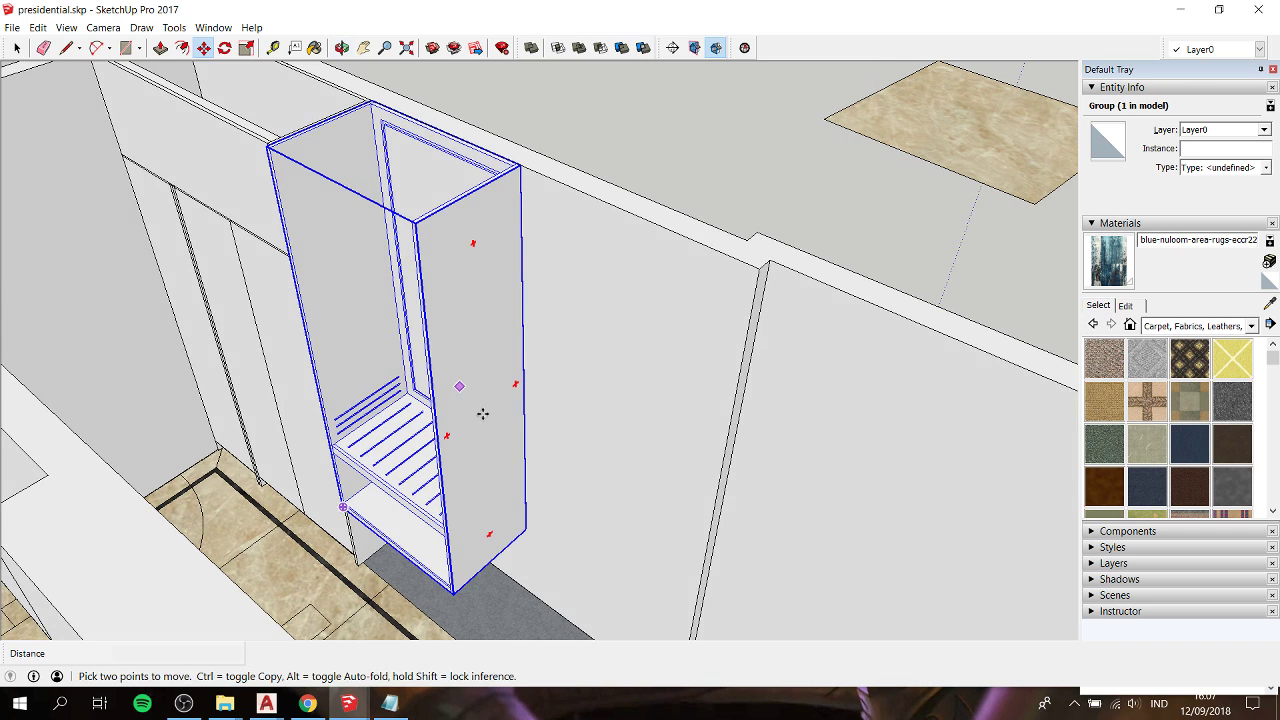
pyautogui.click(506, 548)
pyautogui.click(526, 598)
pyautogui.press('space')
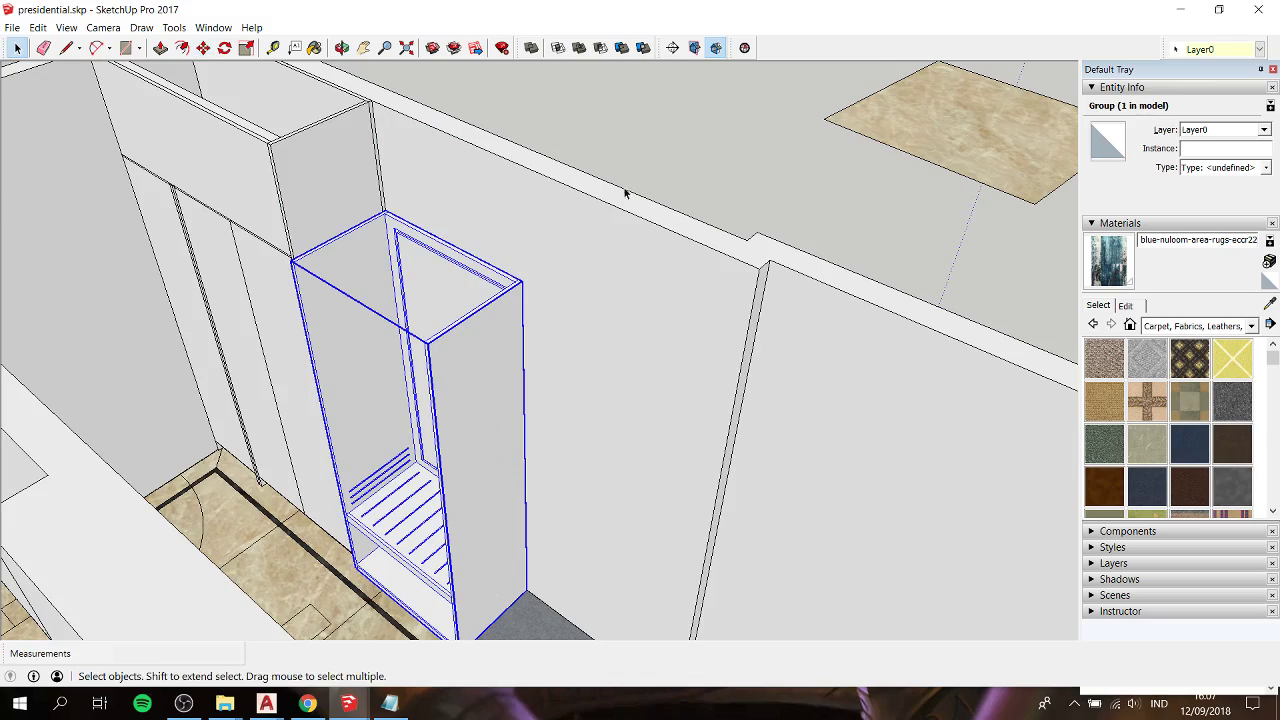
# Step: Orbit around the placed cabinet to check how it fits
pyautogui.click(409, 203)
pyautogui.moveTo(409, 203)
pyautogui.mouseDown(button='middle')
pyautogui.moveTo(512, 281)
pyautogui.moveTo(318, 303)
pyautogui.mouseUp(button='middle')
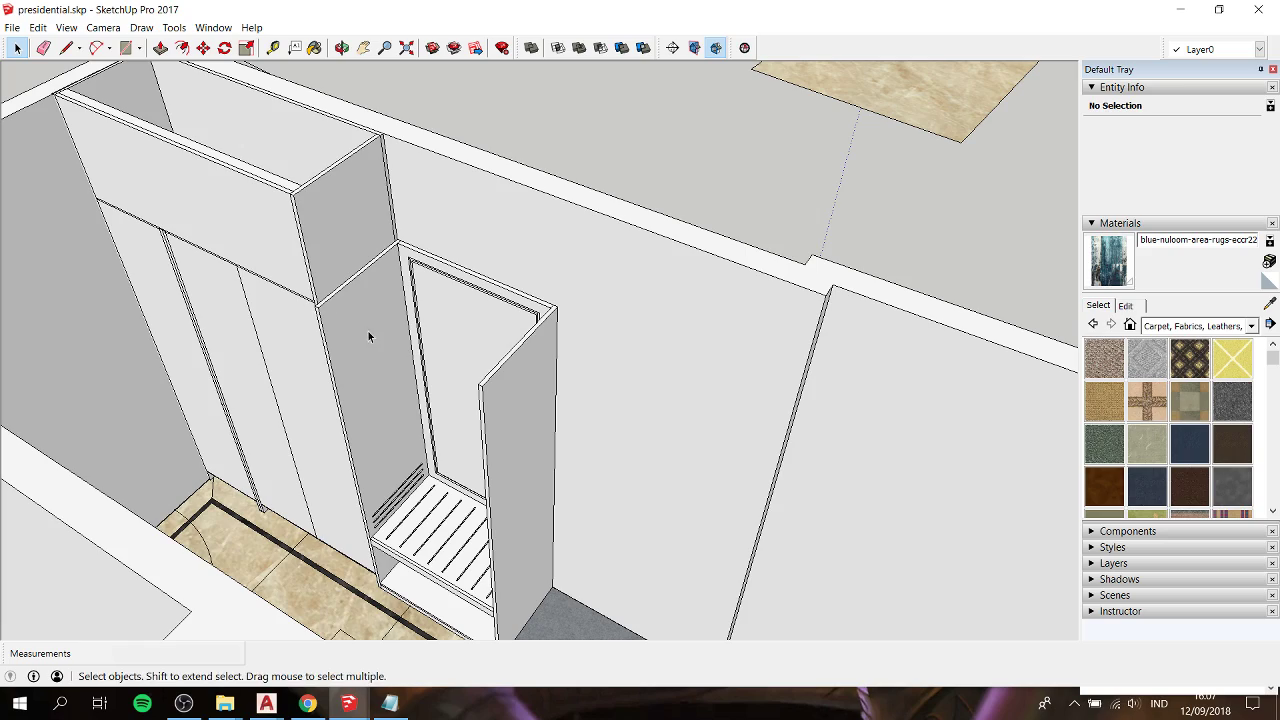
pyautogui.moveTo(366, 334); pyautogui.dragTo(305, 224, button='middle')
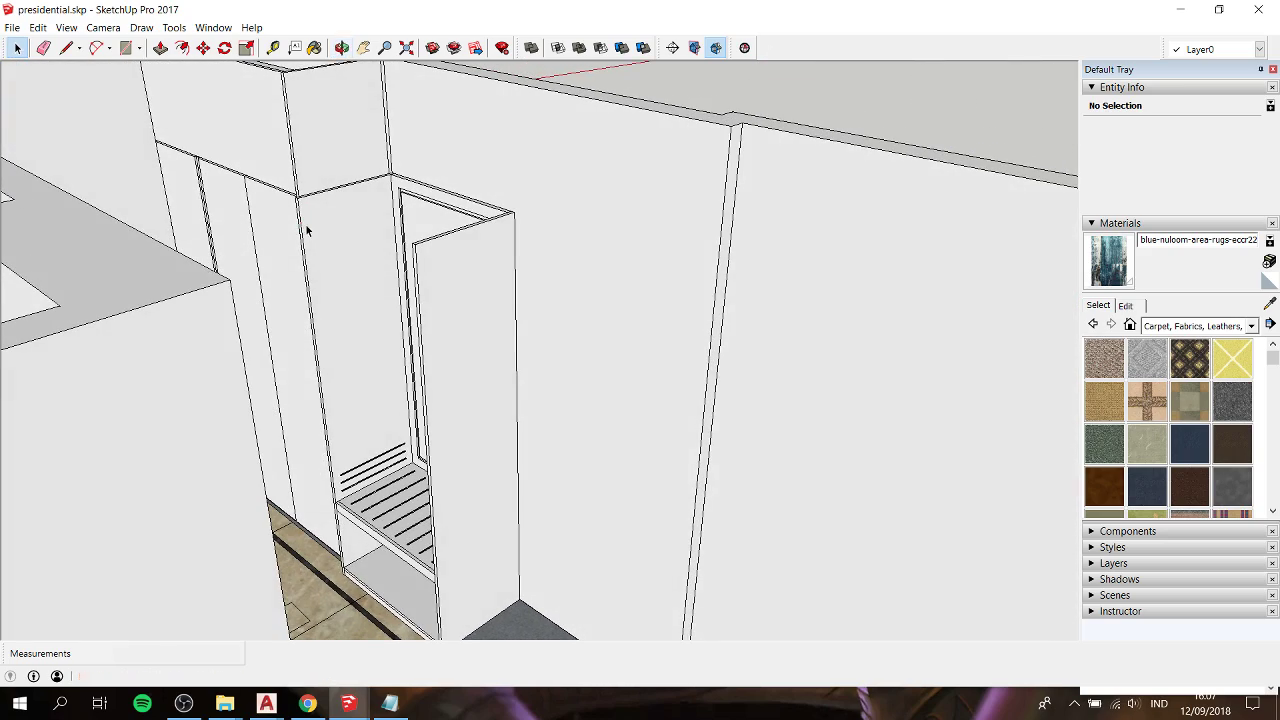
pyautogui.moveTo(406, 200)
pyautogui.mouseDown(button='middle')
pyautogui.moveTo(548, 323)
pyautogui.moveTo(590, 340)
pyautogui.mouseUp(button='middle')
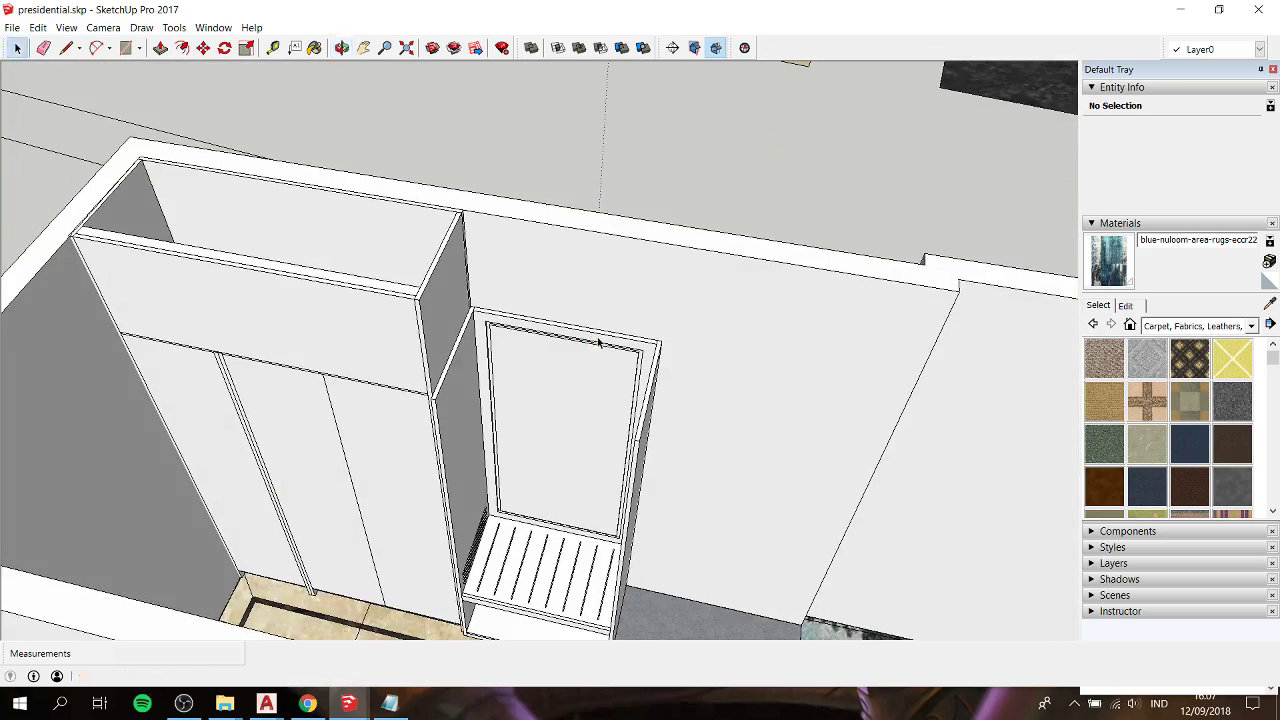
pyautogui.scroll(3, 597, 343)
pyautogui.moveTo(540, 397); pyautogui.dragTo(401, 191, button='middle')
pyautogui.scroll(-3, 328, 198)
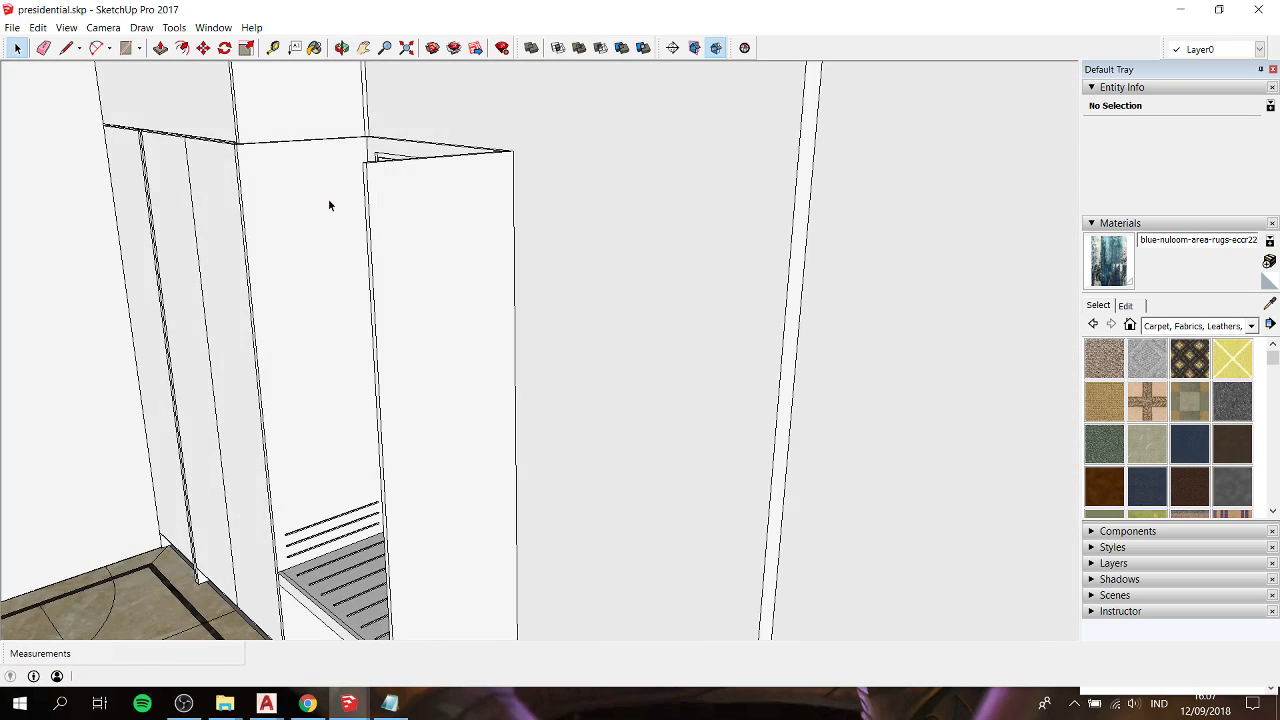
pyautogui.scroll(-2, 349, 272)
pyautogui.scroll(-1, 349, 272)
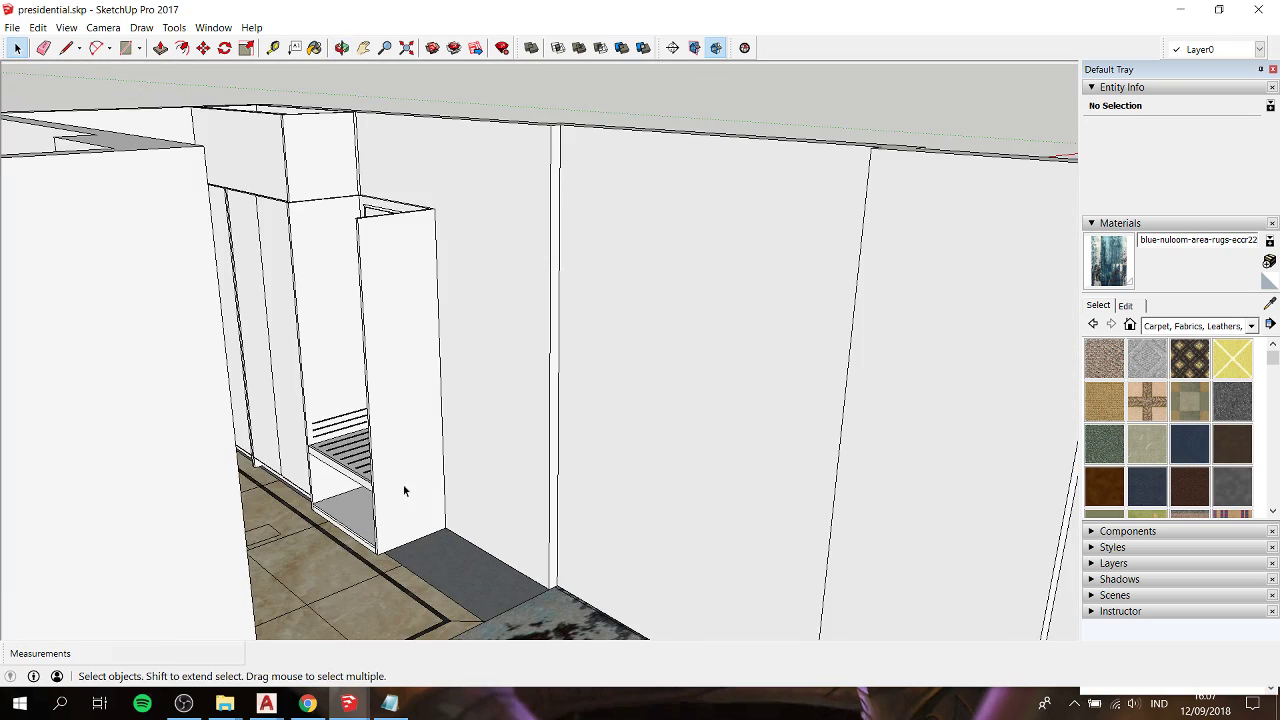
pyautogui.click(389, 703)
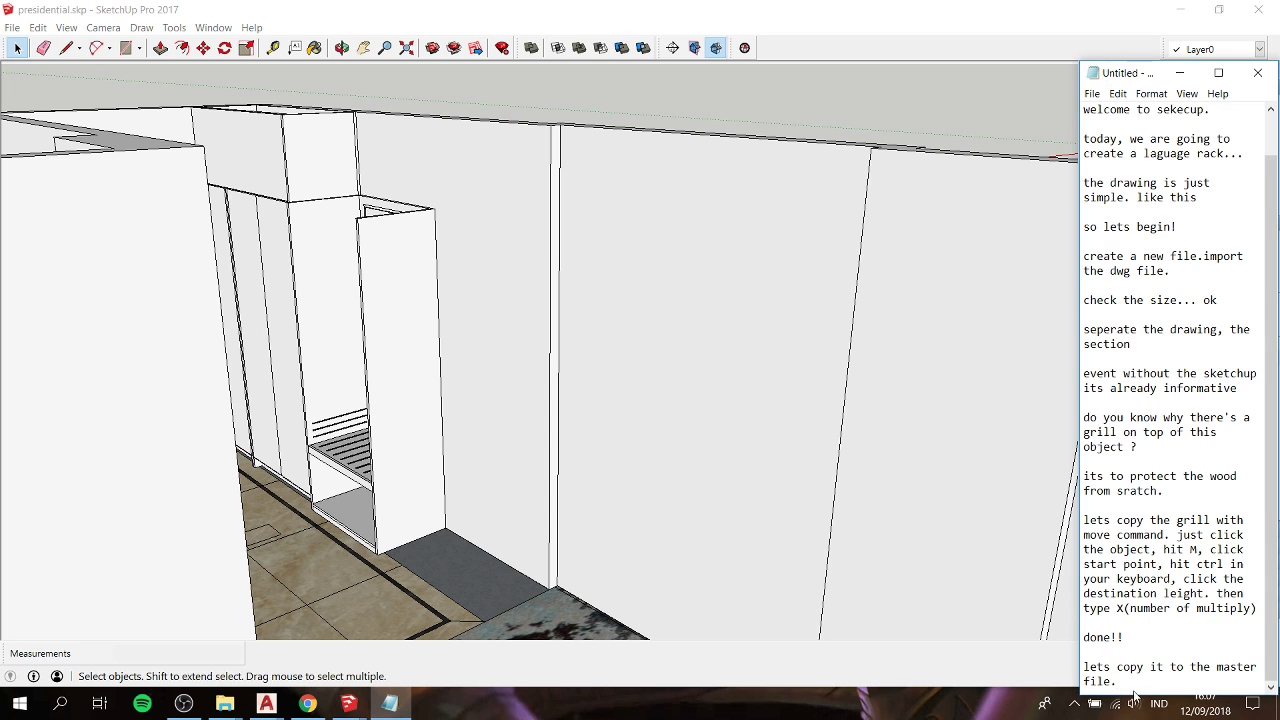
# Step: Add 'hmmm... something odd.. lols' and a line about giving material to the object
pyautogui.press('Return')
pyautogui.press('Return')
pyautogui.press('Return')
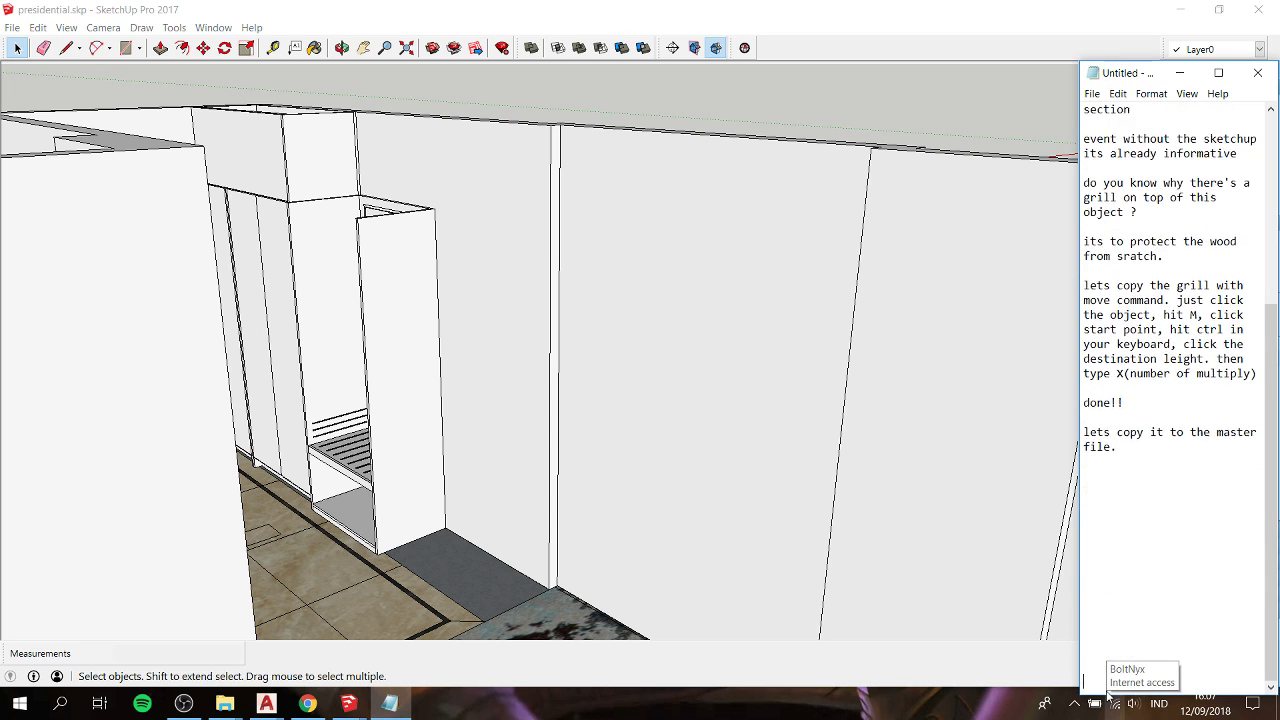
pyautogui.press('Return')
pyautogui.press('Return')
pyautogui.press('Return')
pyautogui.press('Return')
pyautogui.press('Return')
pyautogui.press('Return')
pyautogui.write('hmmm... something odd.. lo')
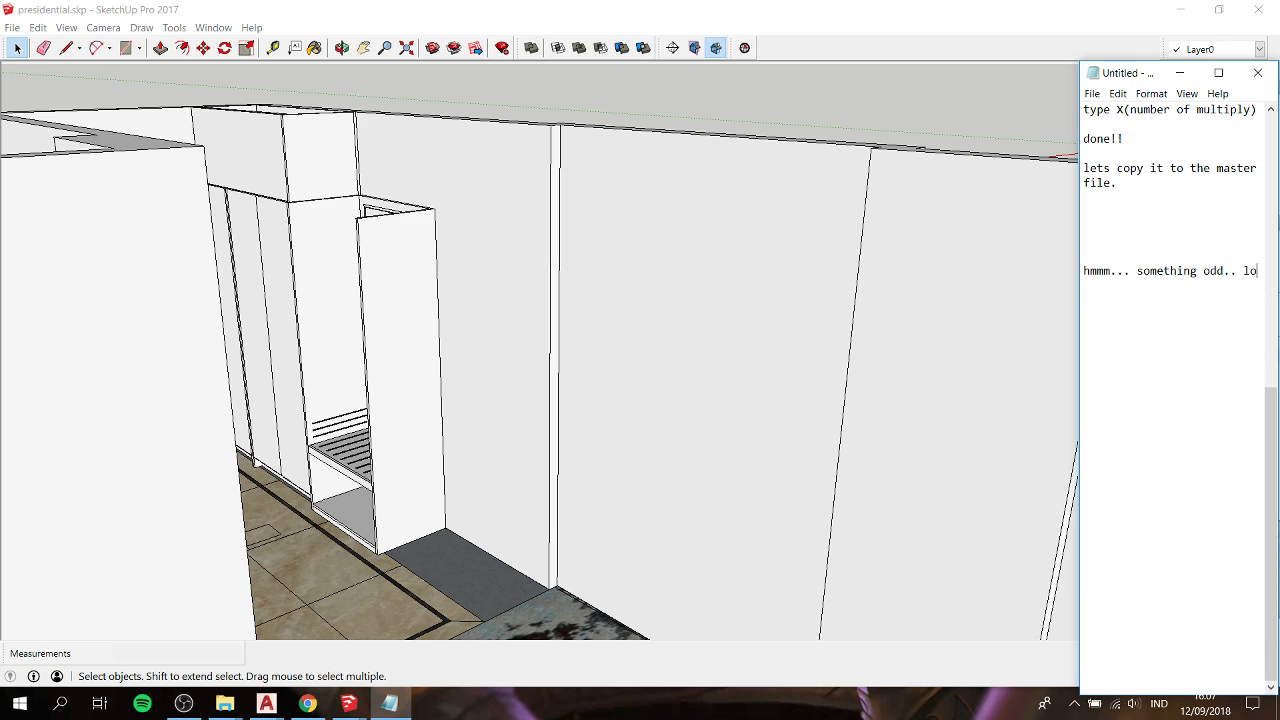
pyautogui.write('ls')
pyautogui.press('Return')
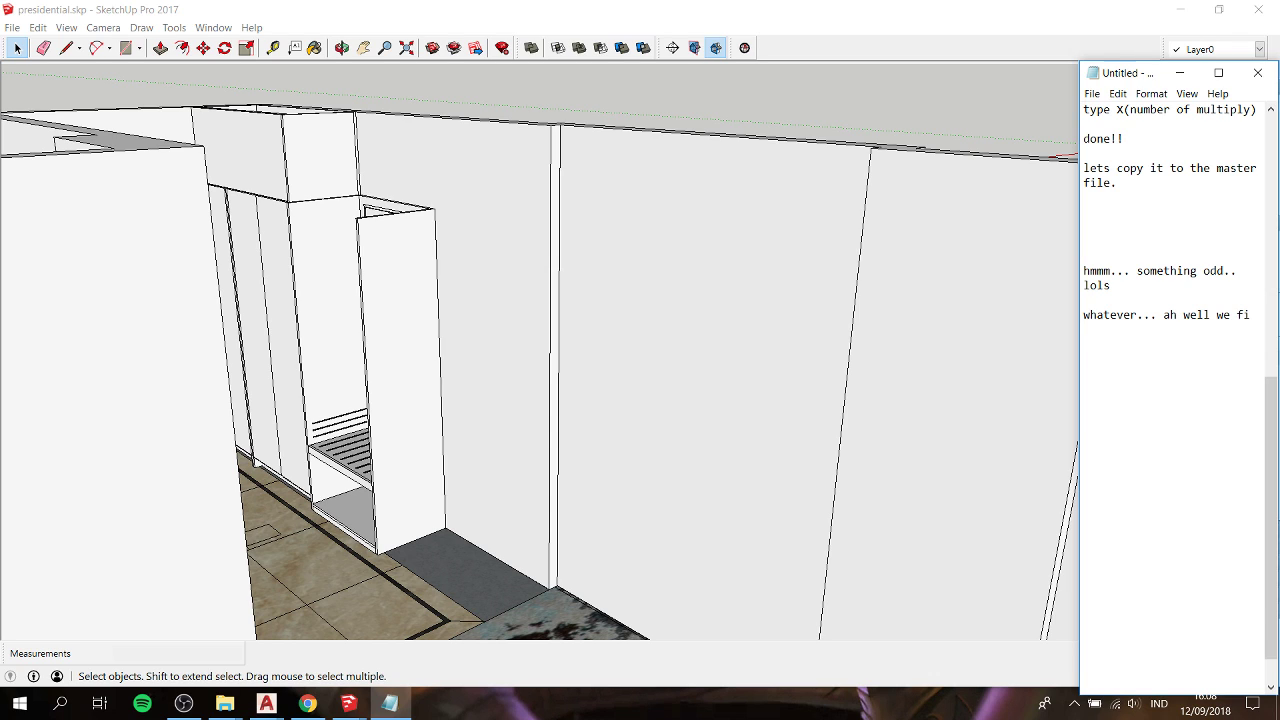
pyautogui.write('almost finish the video')
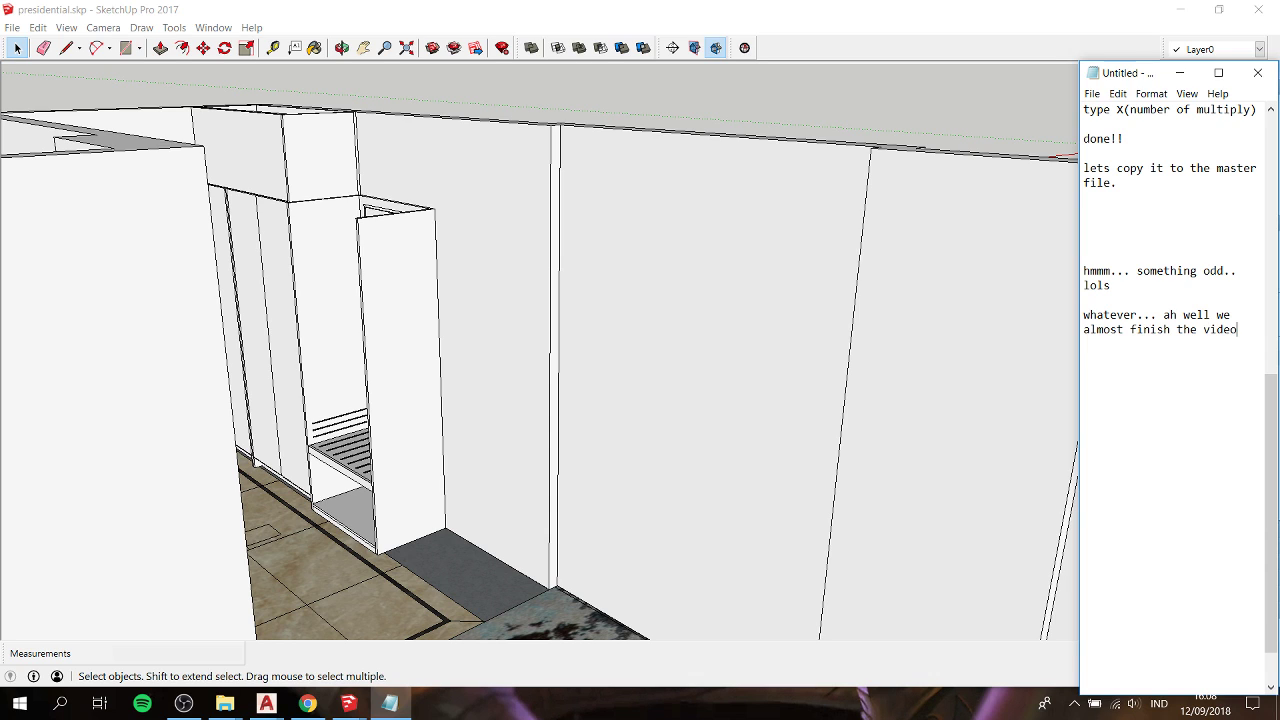
pyautogui.write(' today.. so lets give ma')
pyautogui.write('terial to our object')
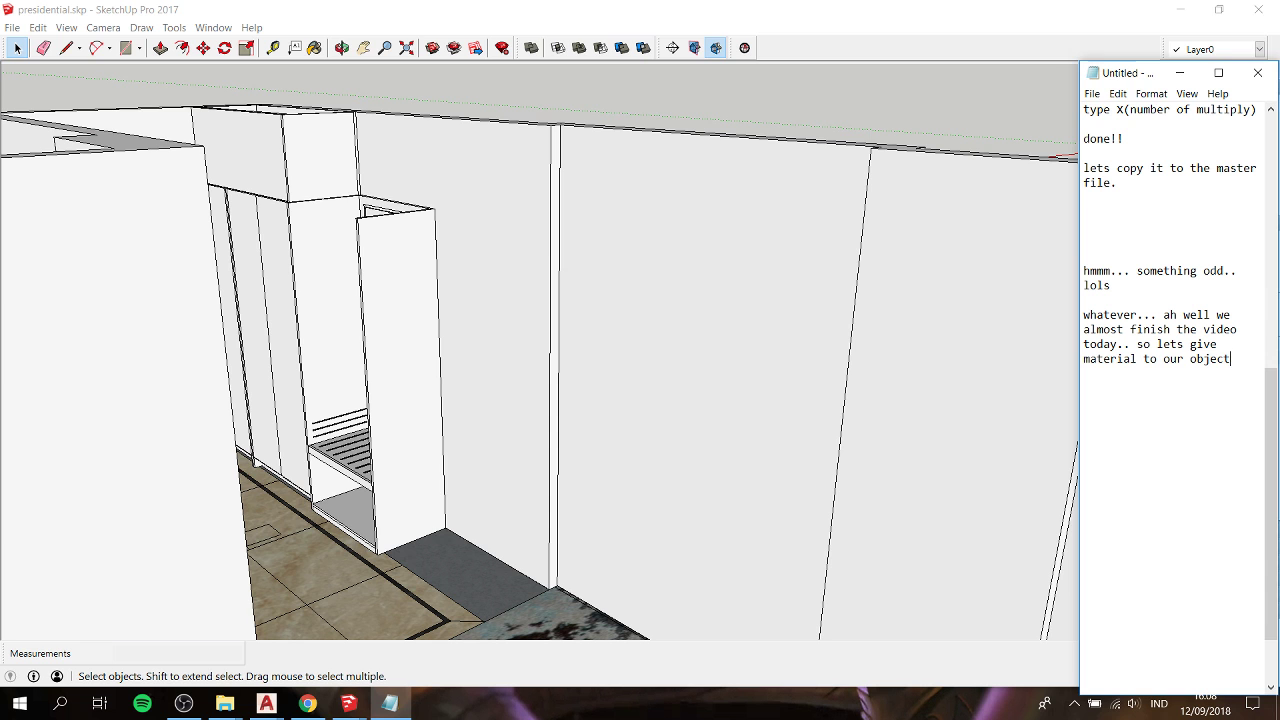
# Step: Pick up the slab-marble-emperador-cream material from its sample tile
pyautogui.click(447, 276)
pyautogui.click(371, 271)
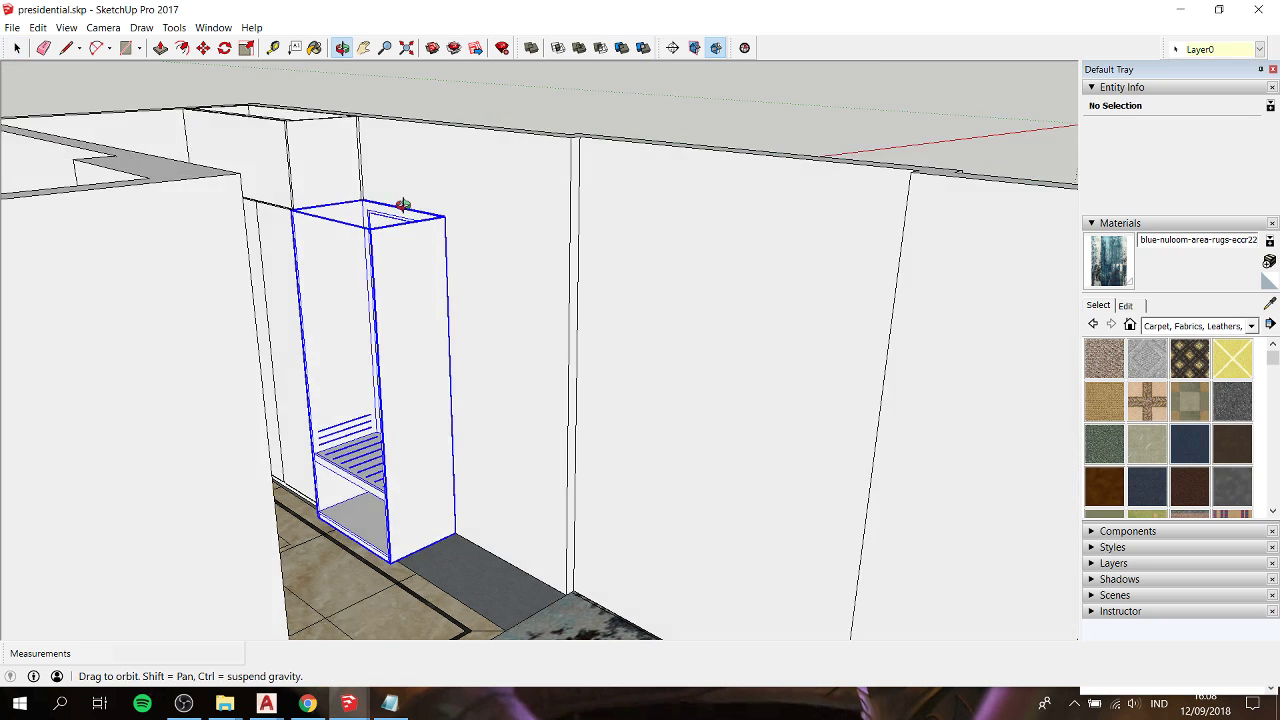
pyautogui.moveTo(371, 271); pyautogui.dragTo(480, 336, button='middle')
pyautogui.press('b')
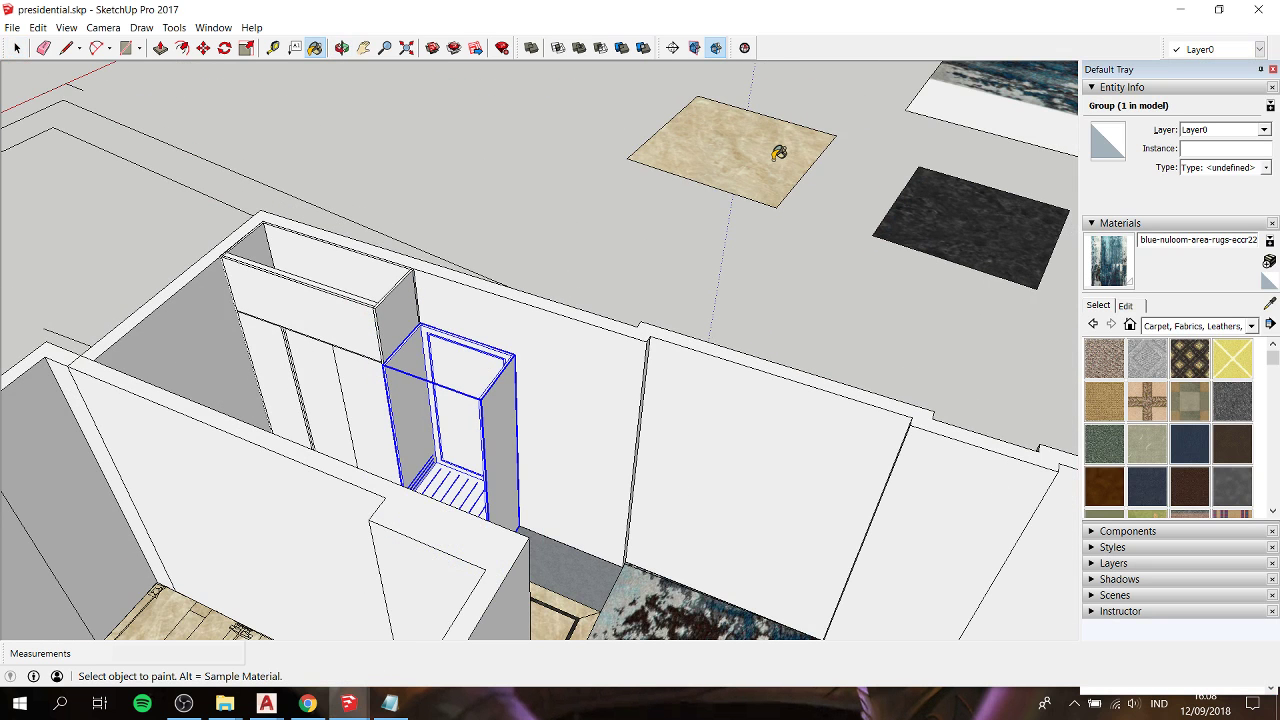
pyautogui.keyDown('alt'); pyautogui.click(779, 152); pyautogui.keyUp('alt')
pyautogui.scroll(2, 494, 400)
pyautogui.scroll(3, 434, 306)
pyautogui.press('space')
pyautogui.scroll(2, 426, 296)
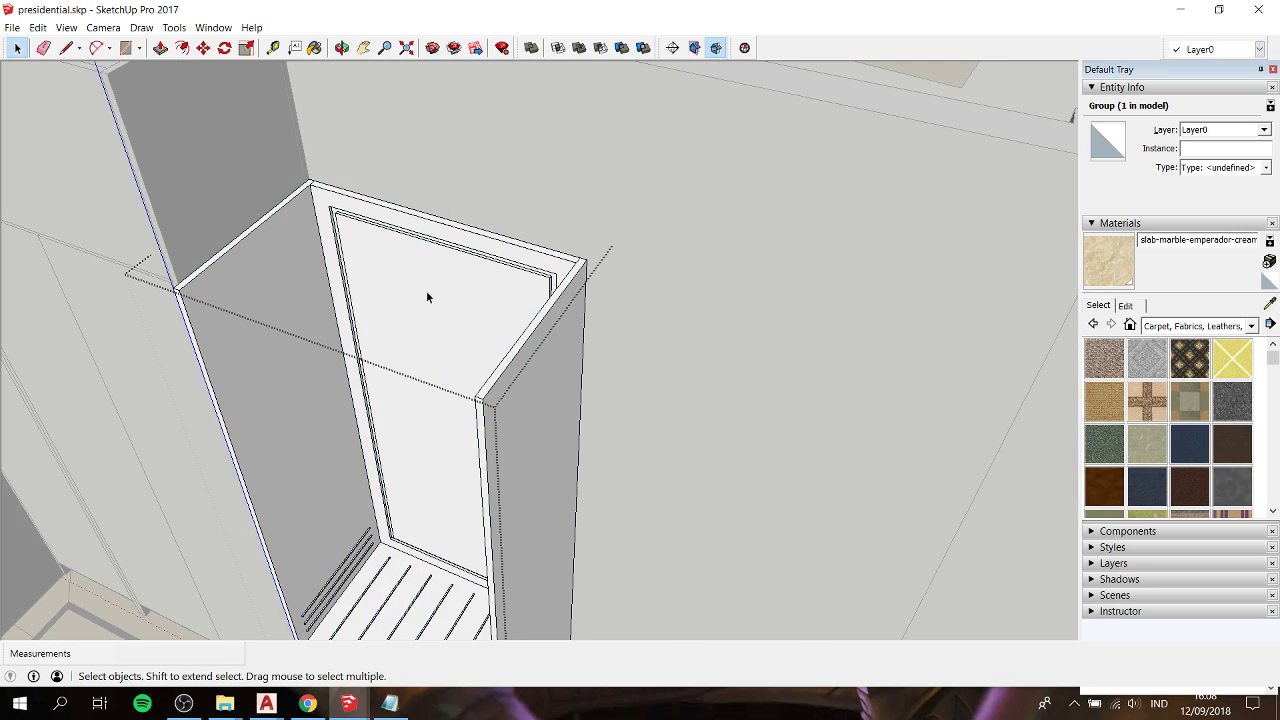
# Step: Enter the cabinet and back panel groups and select the inner back panel face
pyautogui.doubleClick(426, 297)
pyautogui.click(418, 288)
pyautogui.doubleClick(418, 288)
pyautogui.scroll(2, 418, 288)
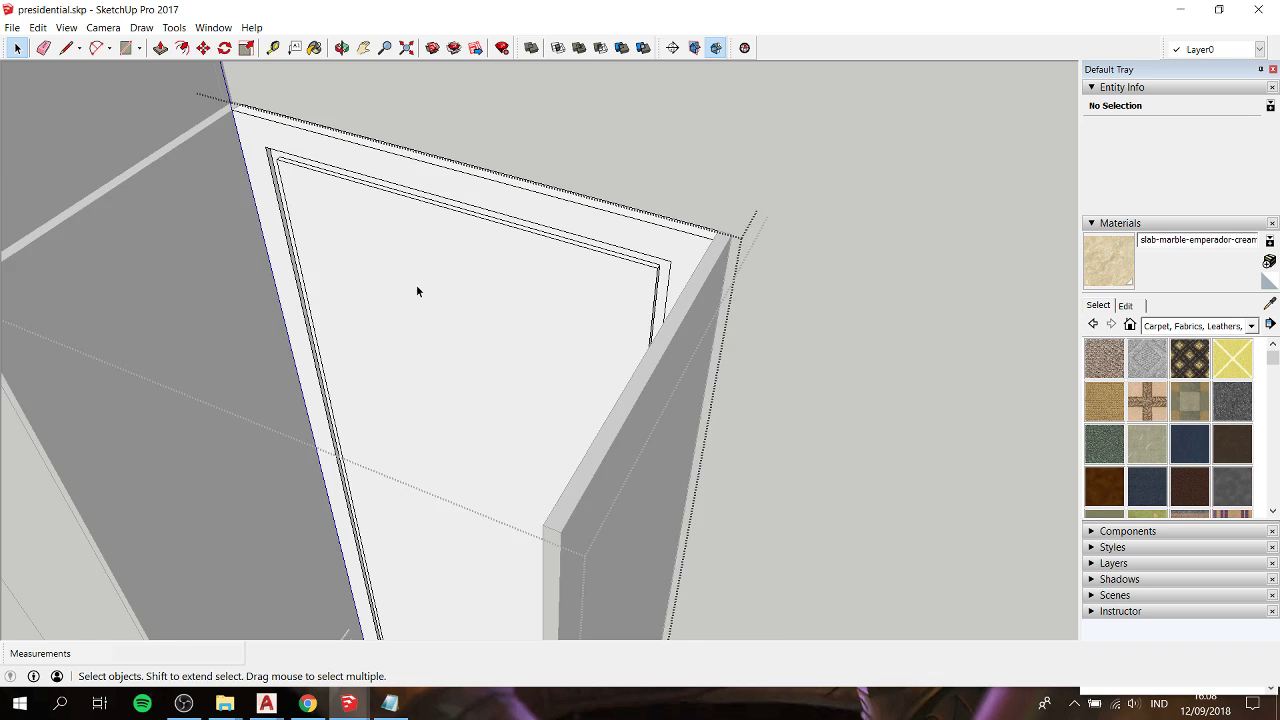
pyautogui.scroll(2, 430, 270)
pyautogui.tripleClick(443, 251)
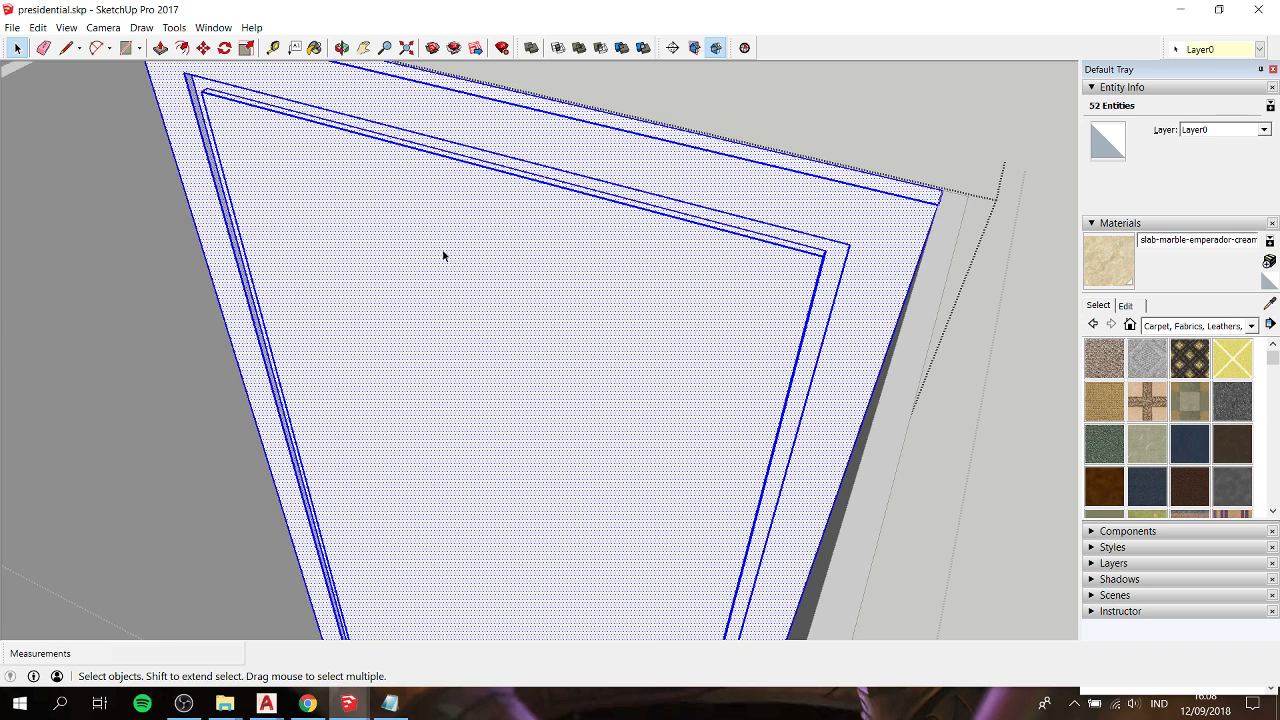
pyautogui.click(484, 221)
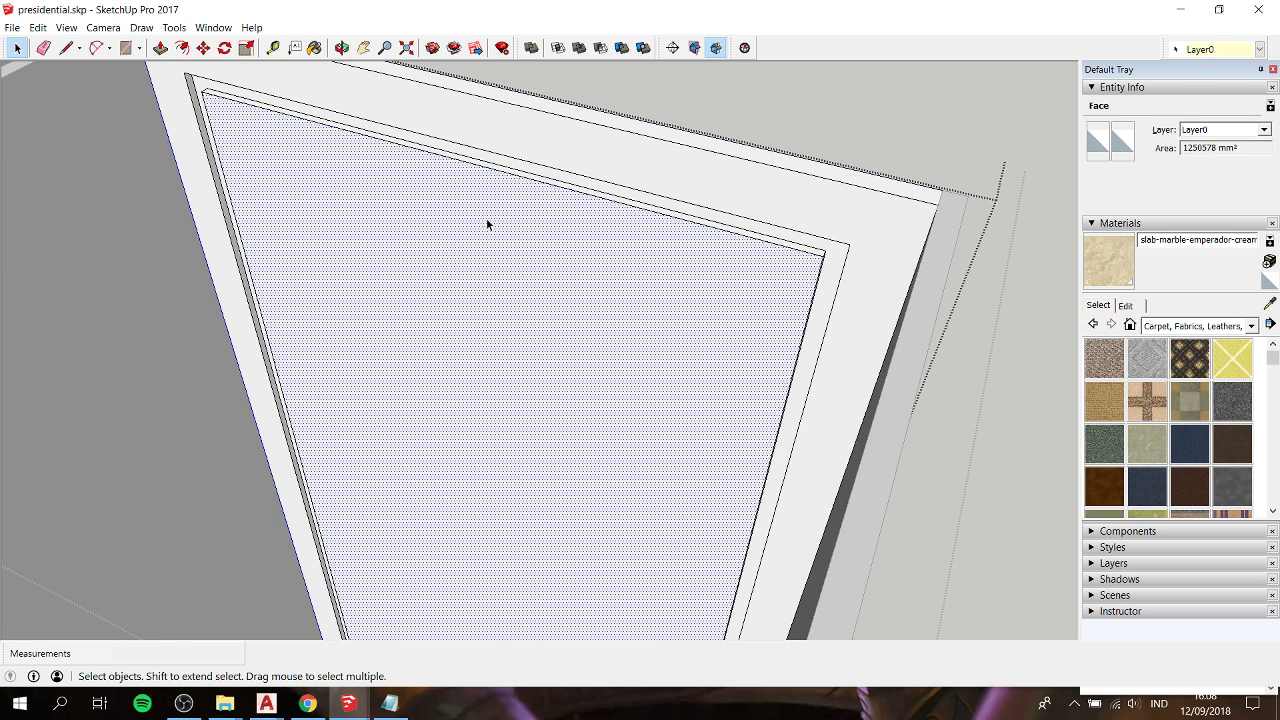
# Step: Paint the back panel face with the cream marble, then view the cabinet from above
pyautogui.press('b')
pyautogui.click(553, 186)
pyautogui.scroll(2, 555, 186)
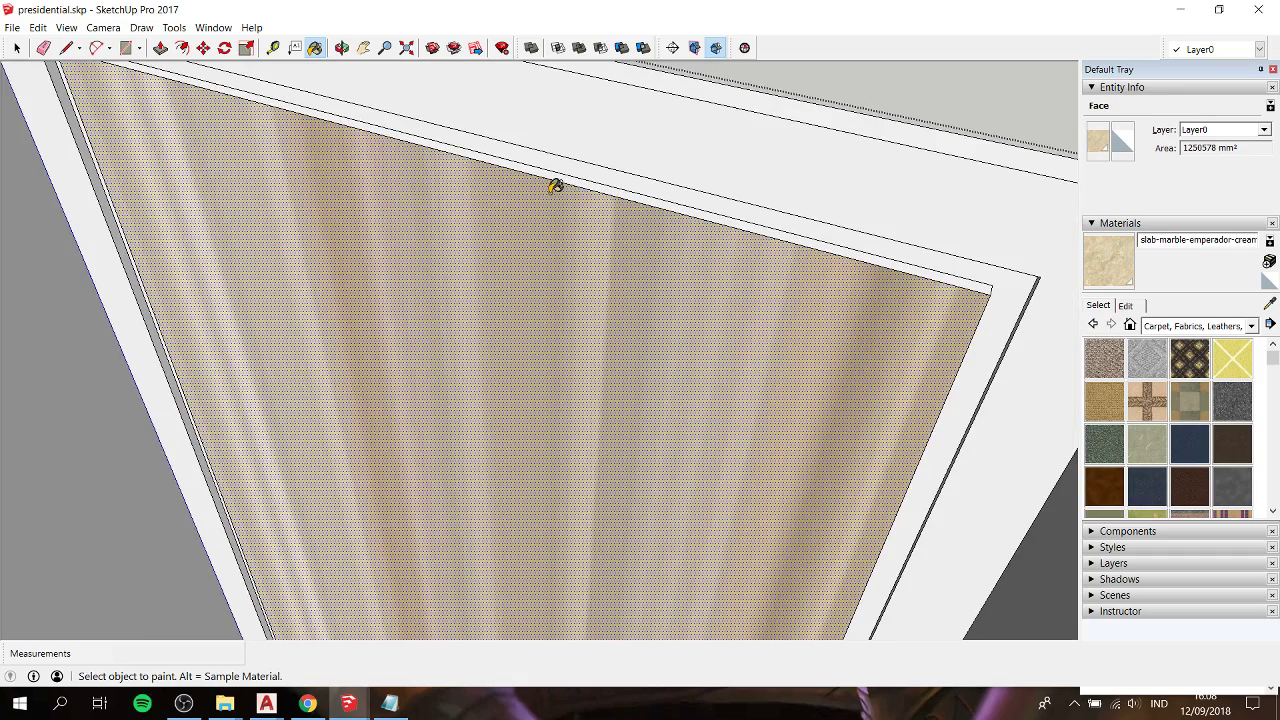
pyautogui.scroll(-3, 555, 186)
pyautogui.scroll(-2, 555, 186)
pyautogui.press('space')
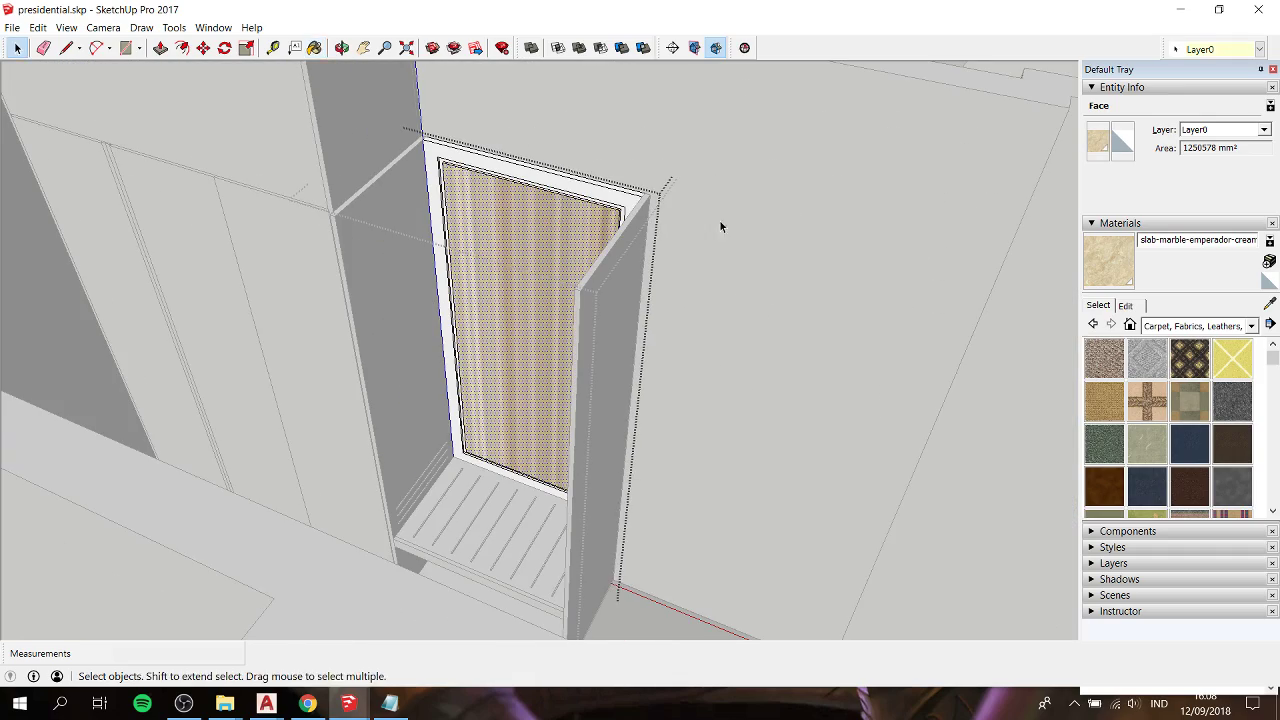
pyautogui.scroll(-2, 720, 226)
pyautogui.scroll(-3, 726, 221)
pyautogui.click(726, 221)
pyautogui.moveTo(726, 221); pyautogui.dragTo(474, 363, button='middle')
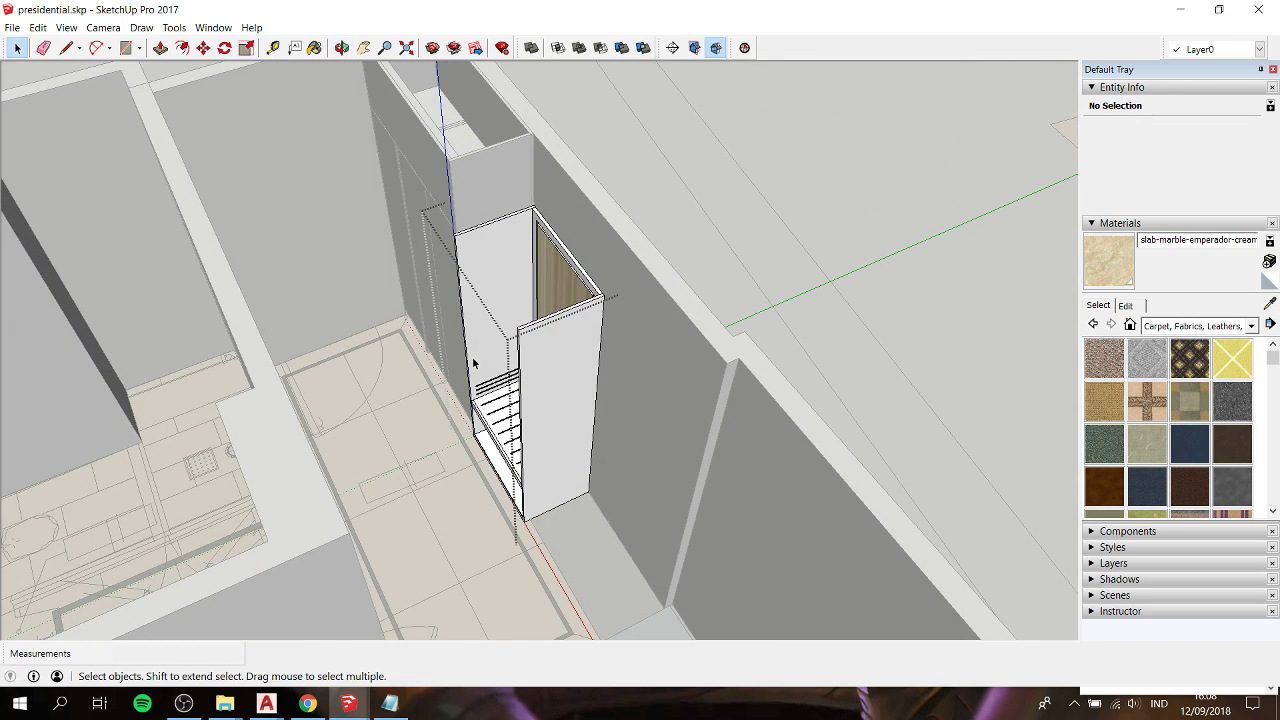
# Step: Copy the cream marble tile to a spot beside the original
pyautogui.scroll(-4, 571, 291)
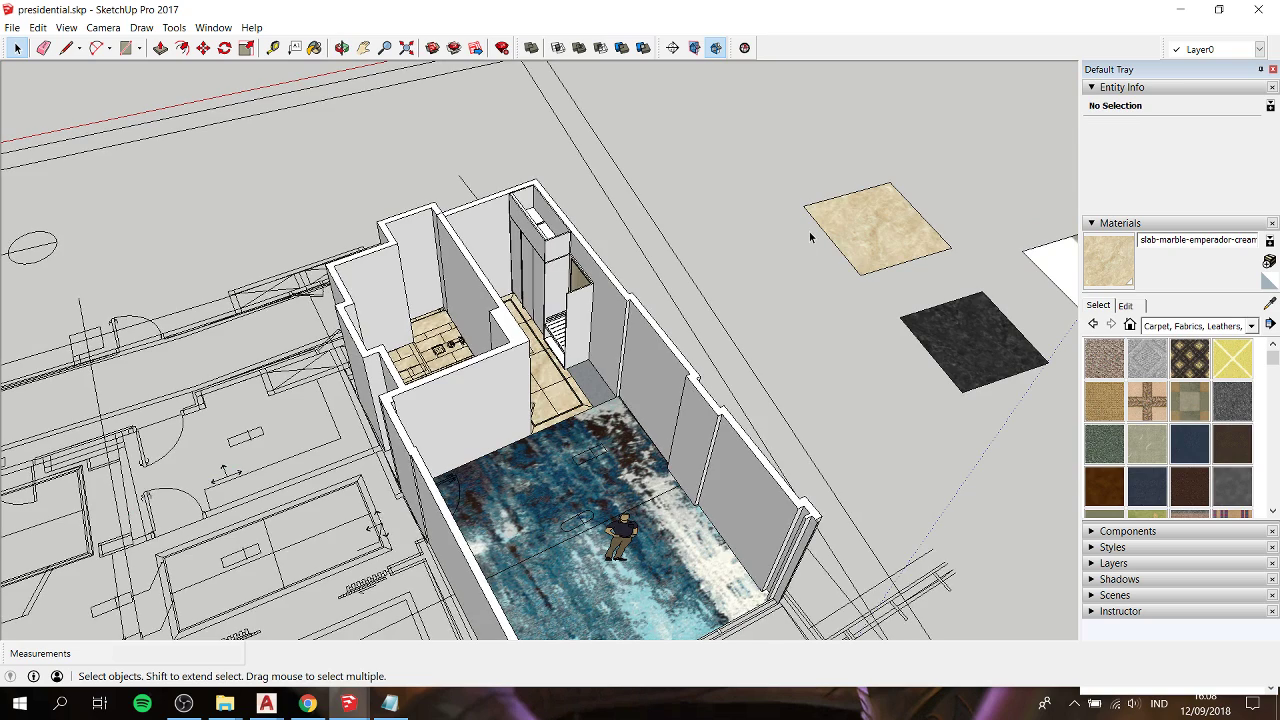
pyautogui.scroll(3, 809, 231)
pyautogui.scroll(2, 886, 232)
pyautogui.doubleClick(888, 236)
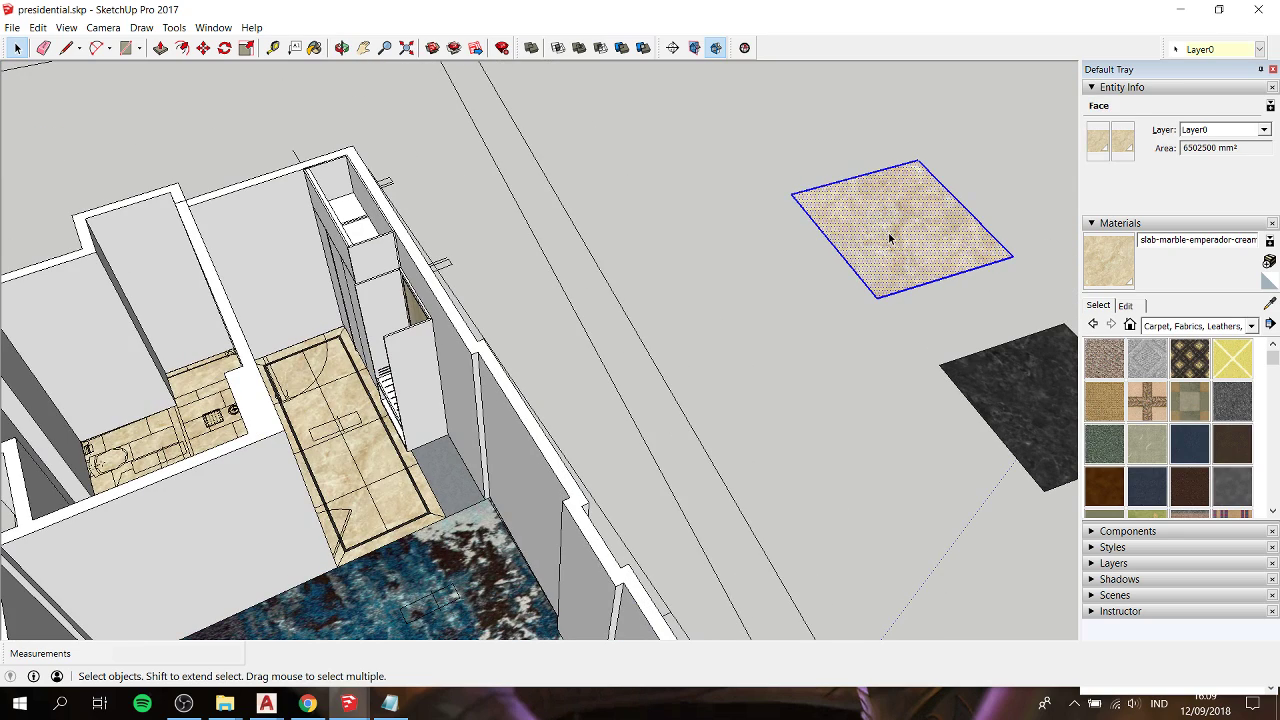
pyautogui.press('m')
pyautogui.click(804, 238)
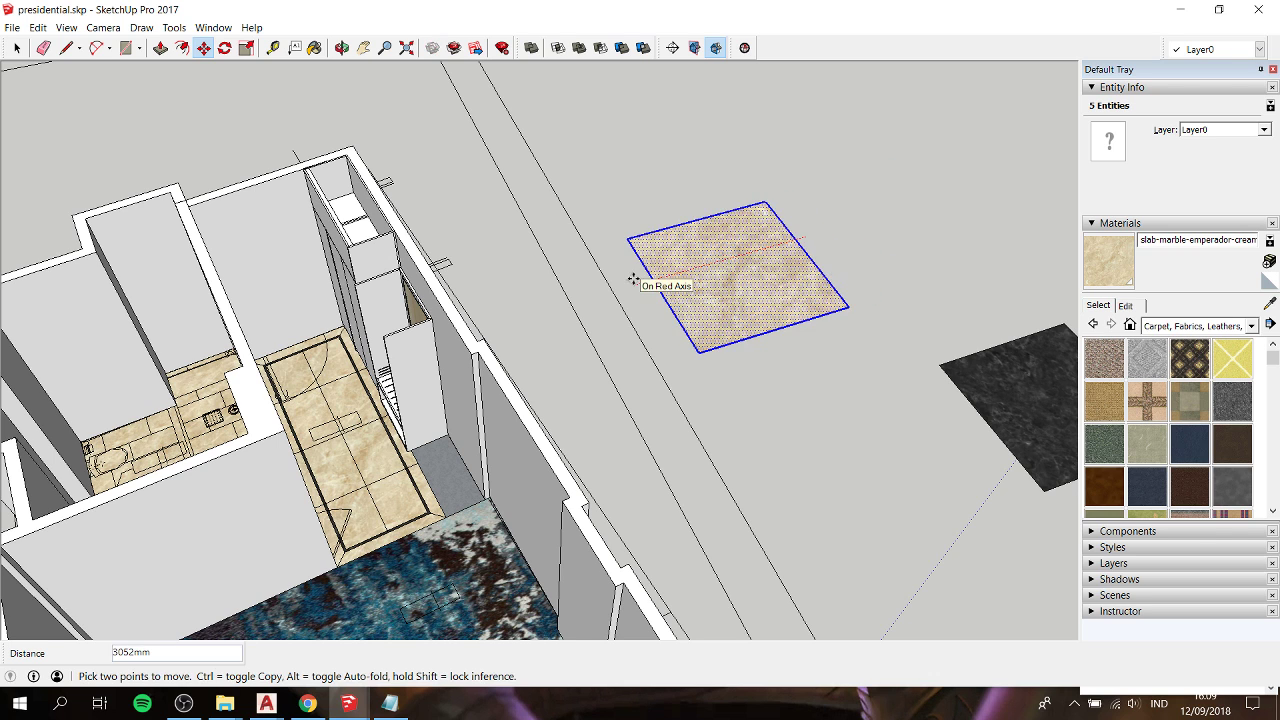
pyautogui.press('ctrl')
pyautogui.click(633, 278)
# Step: Rotate the tile copy 90° about its edge so it stands upright
pyautogui.press('q')
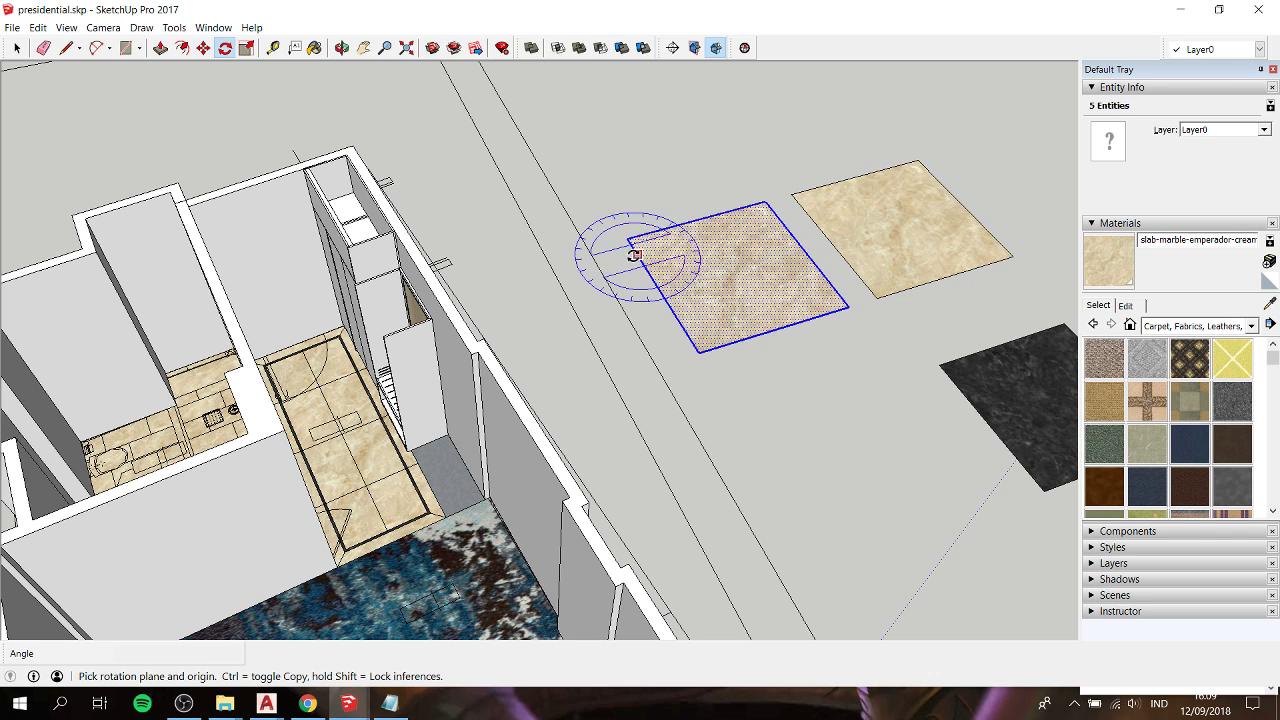
pyautogui.click(661, 292)
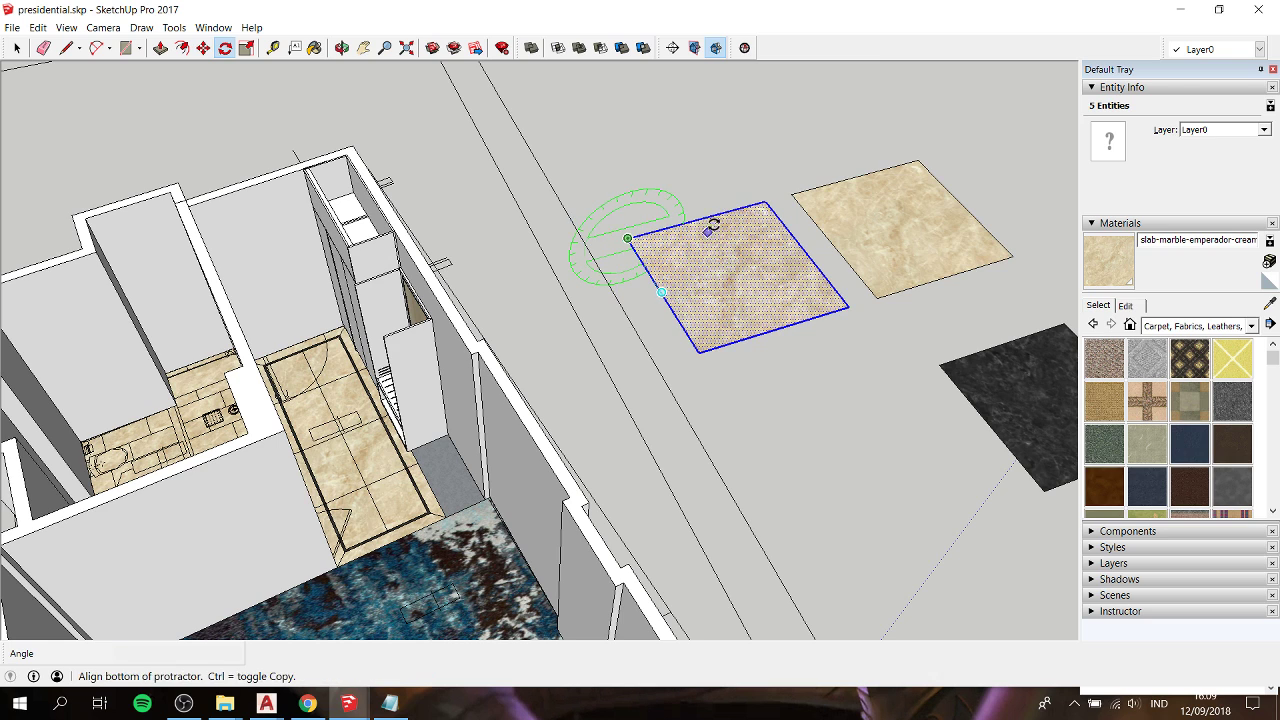
pyautogui.click(620, 204)
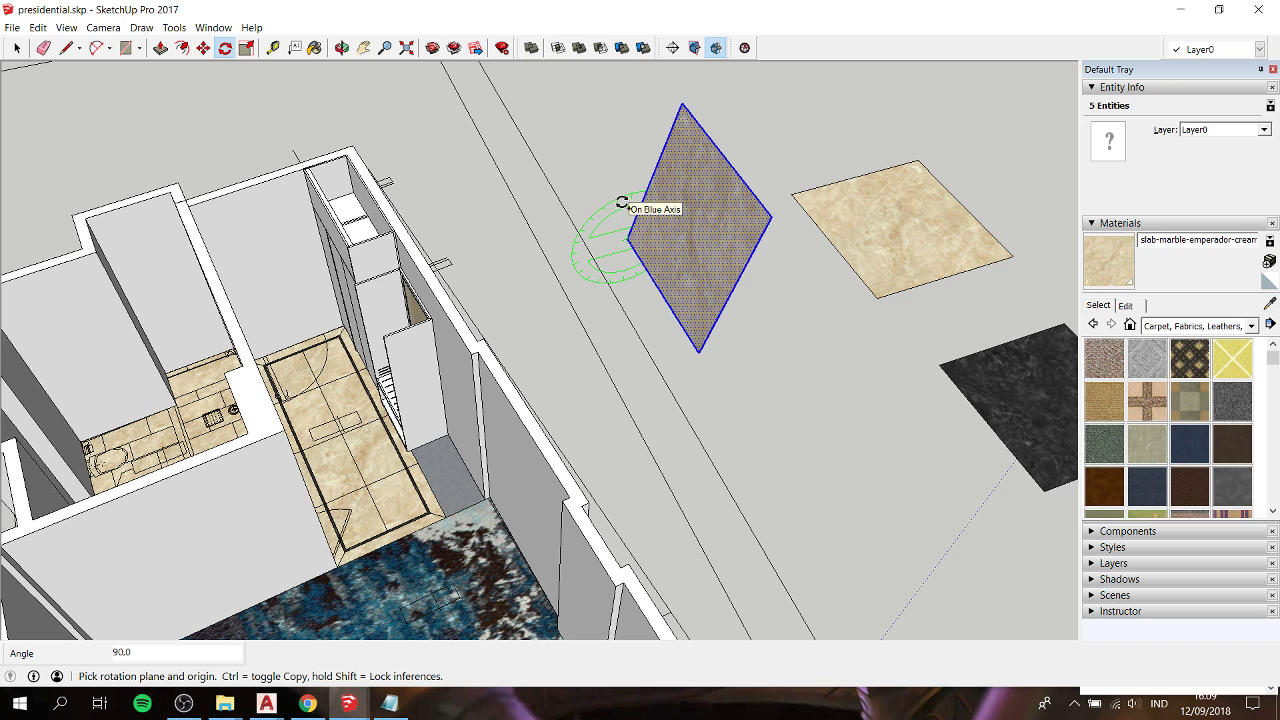
pyautogui.hotkey('ctrl', 'z')
pyautogui.moveTo(652, 280); pyautogui.dragTo(661, 292)
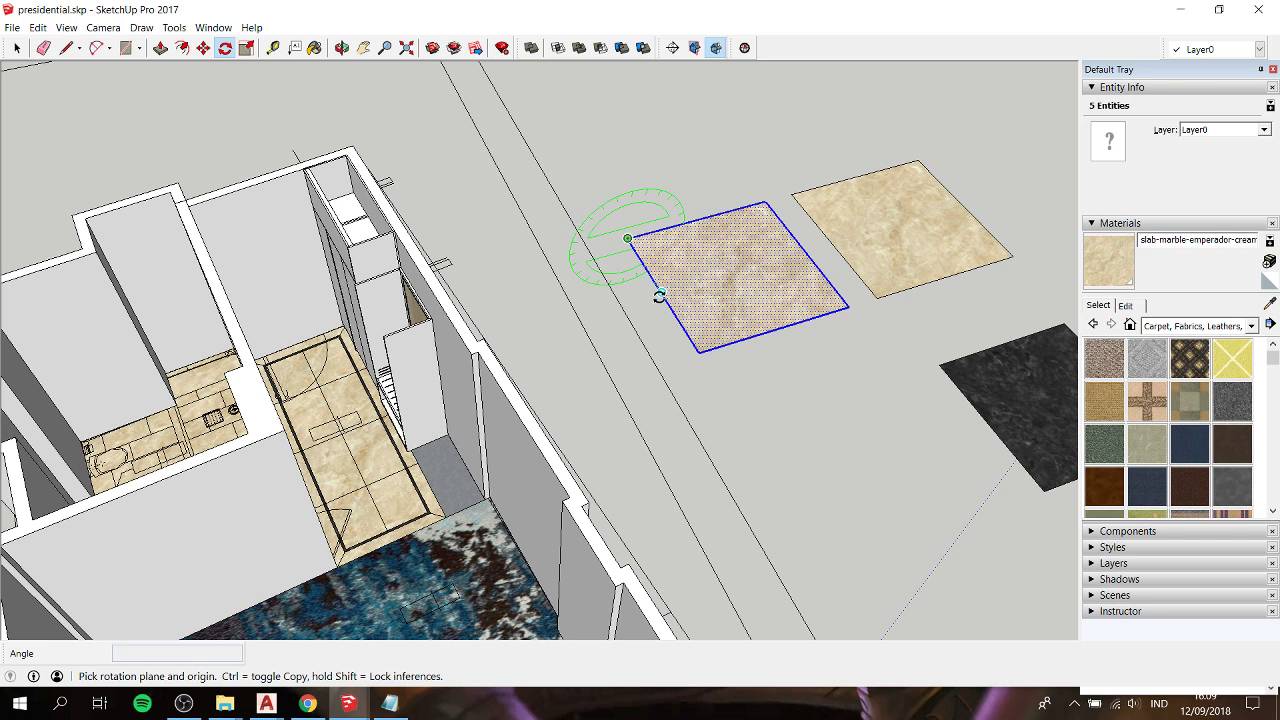
pyautogui.click(751, 200)
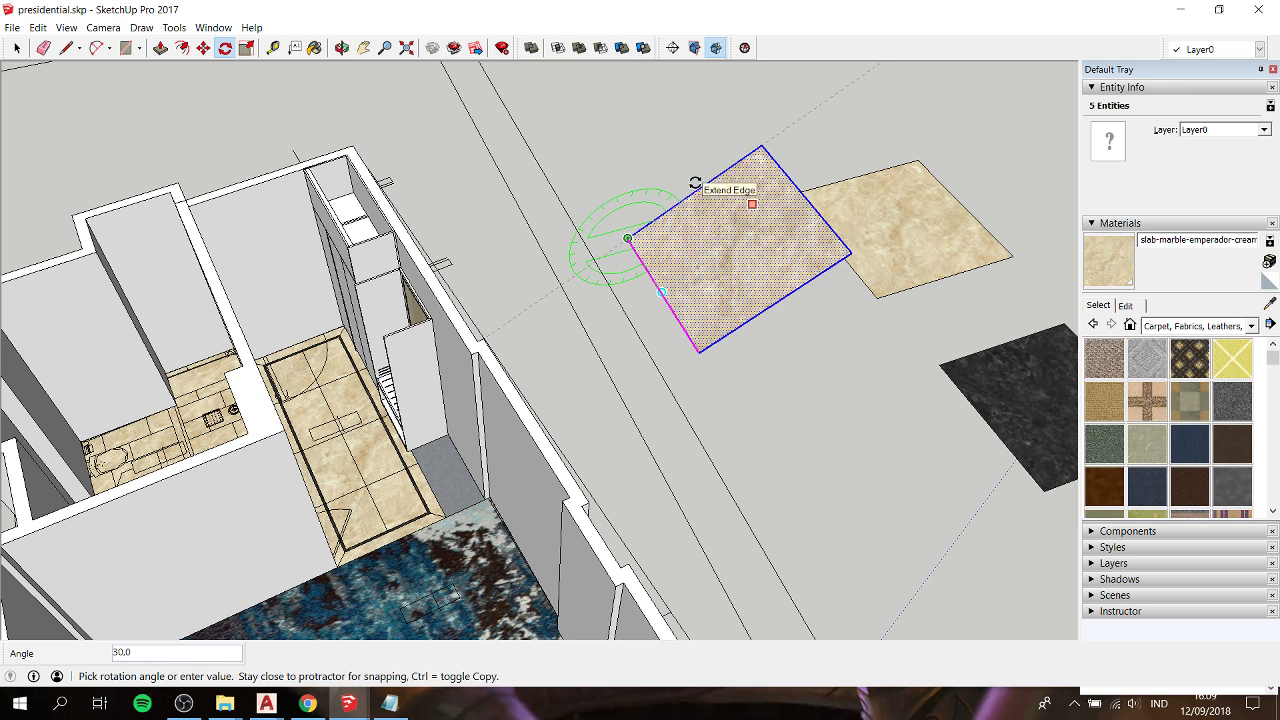
pyautogui.write('0')
pyautogui.press('Return')
pyautogui.press('b')
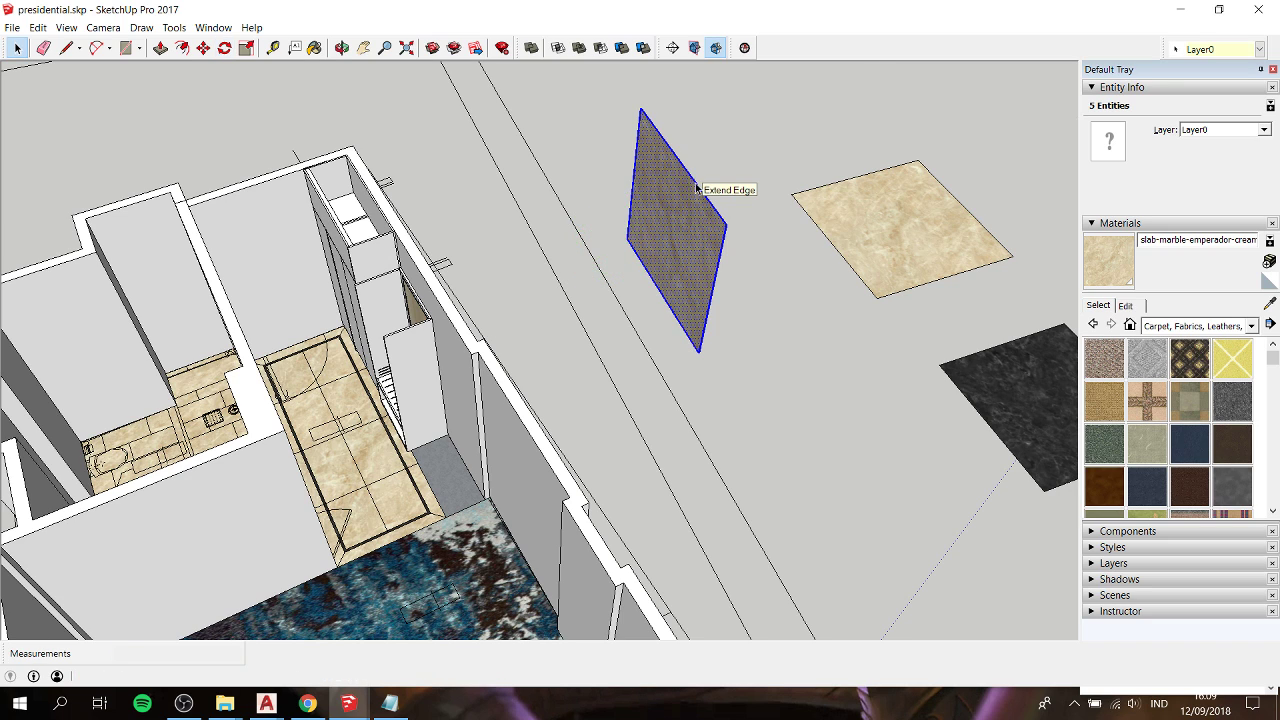
# Step: Inside the cabinet and back panel groups, repaint the back panel face with cream marble
pyautogui.moveTo(684, 250); pyautogui.dragTo(791, 234, button='middle')
pyautogui.scroll(5, 526, 354)
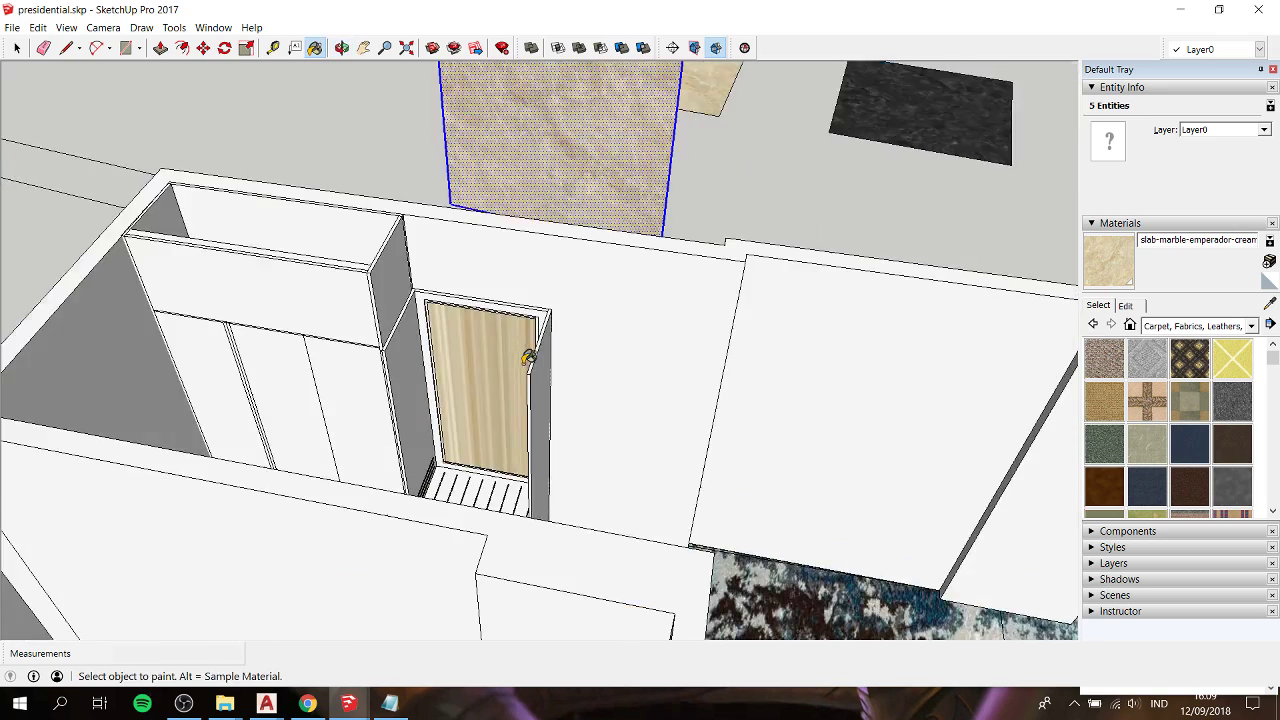
pyautogui.scroll(3, 500, 368)
pyautogui.press('space')
pyautogui.doubleClick(500, 368)
pyautogui.doubleClick(468, 388)
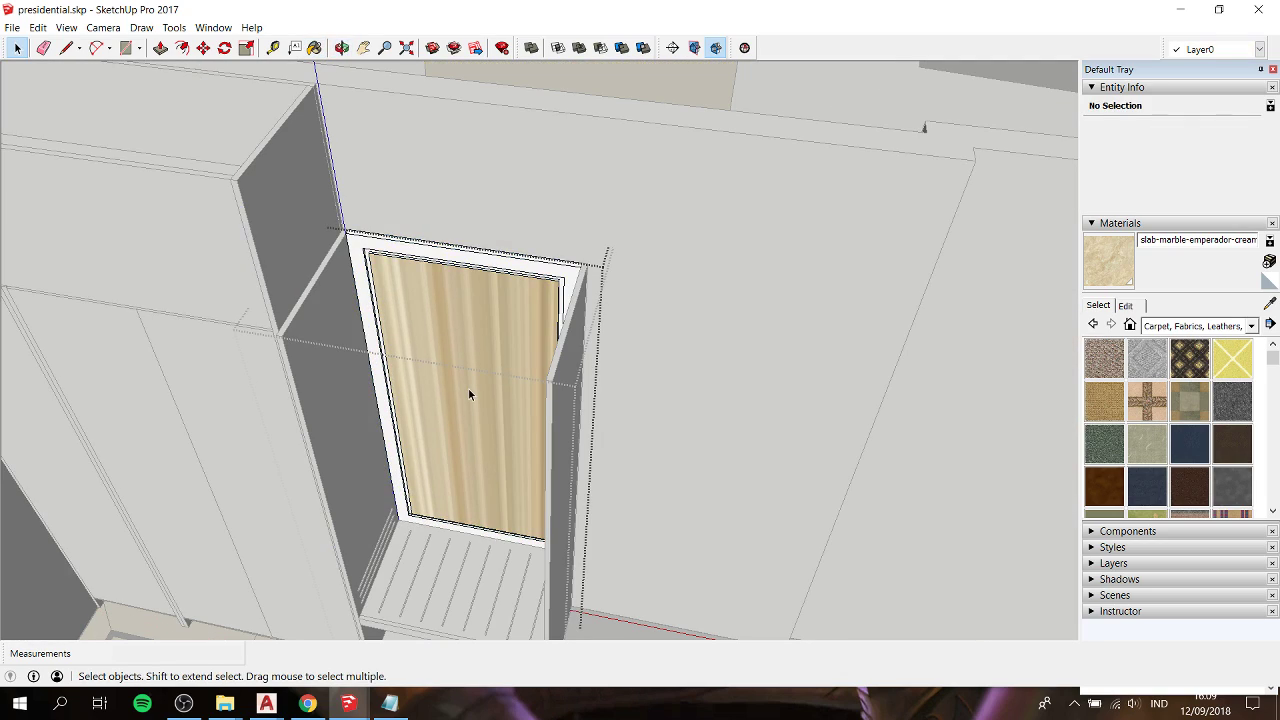
pyautogui.click(475, 387)
pyautogui.press('b')
pyautogui.click(478, 378)
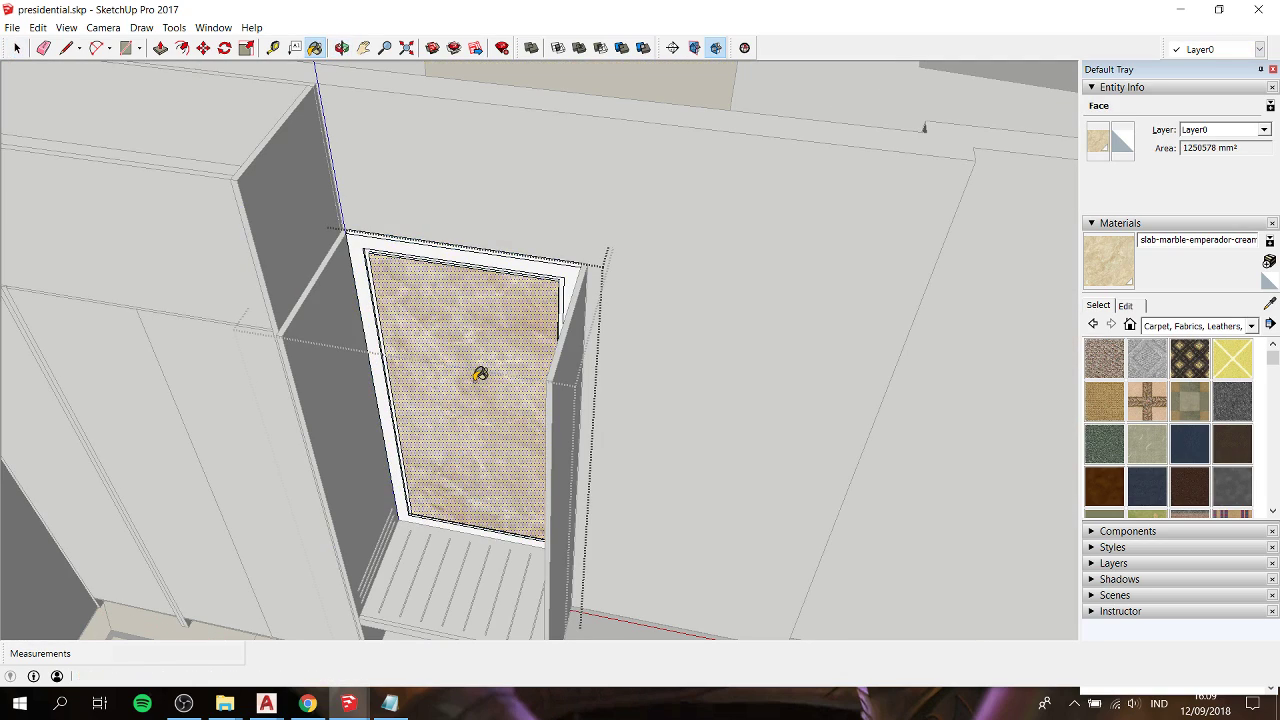
pyautogui.scroll(-2, 493, 413)
pyautogui.scroll(-2, 493, 413)
pyautogui.press('space')
# Step: Pan and zoom the view toward the cabinet's slatted floor
pyautogui.scroll(2, 474, 429)
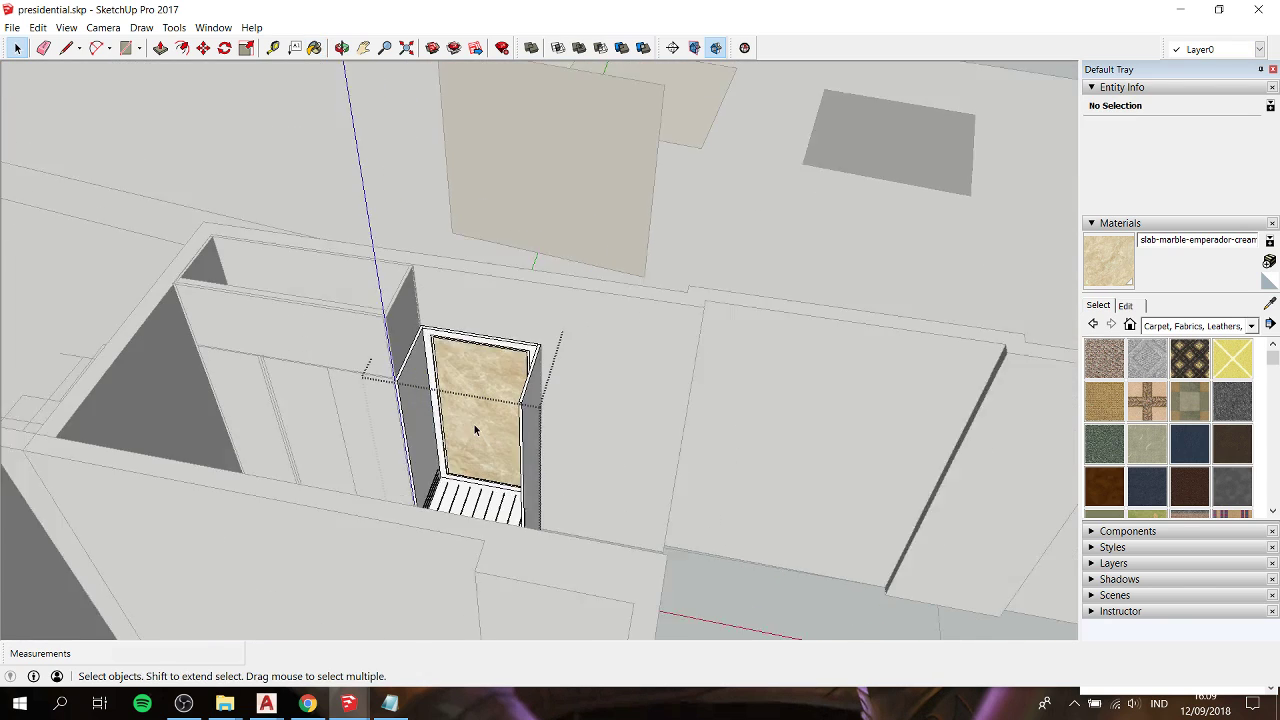
pyautogui.scroll(2, 468, 475)
pyautogui.scroll(2, 468, 469)
pyautogui.press('h')
pyautogui.moveTo(468, 469); pyautogui.dragTo(425, 349)
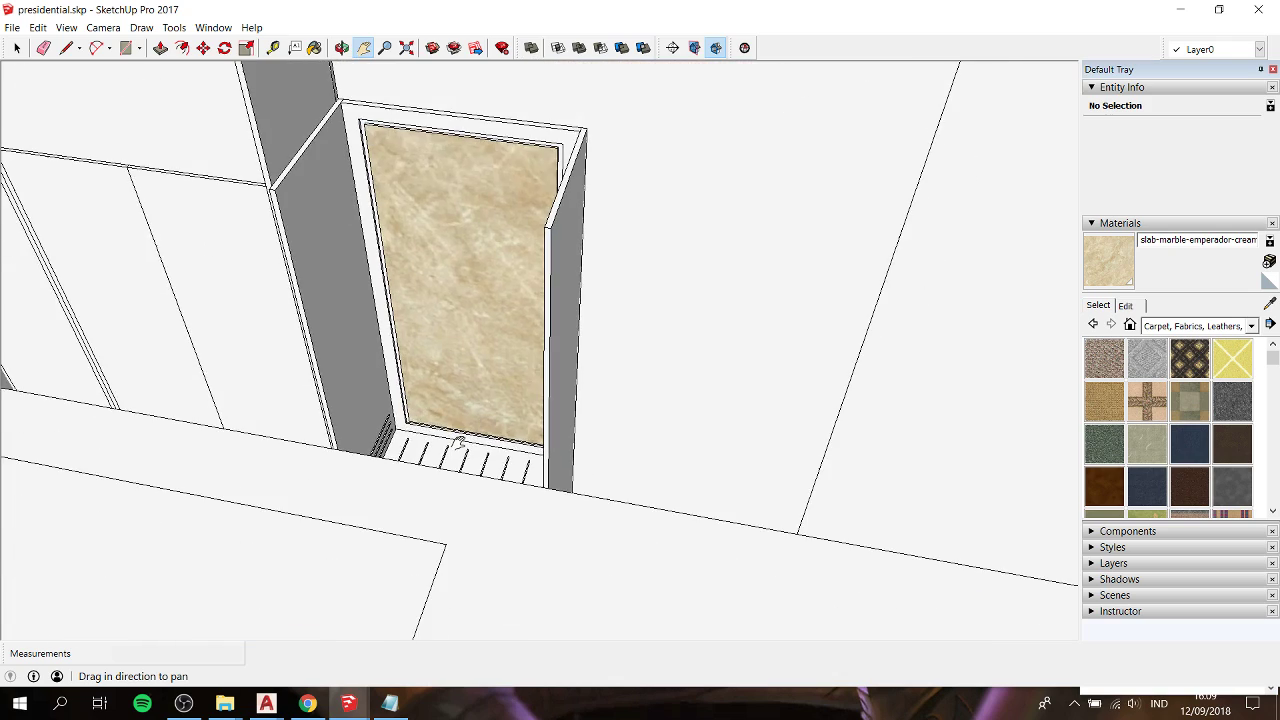
pyautogui.scroll(2, 457, 443)
pyautogui.scroll(2, 457, 443)
pyautogui.moveTo(414, 443); pyautogui.dragTo(474, 306)
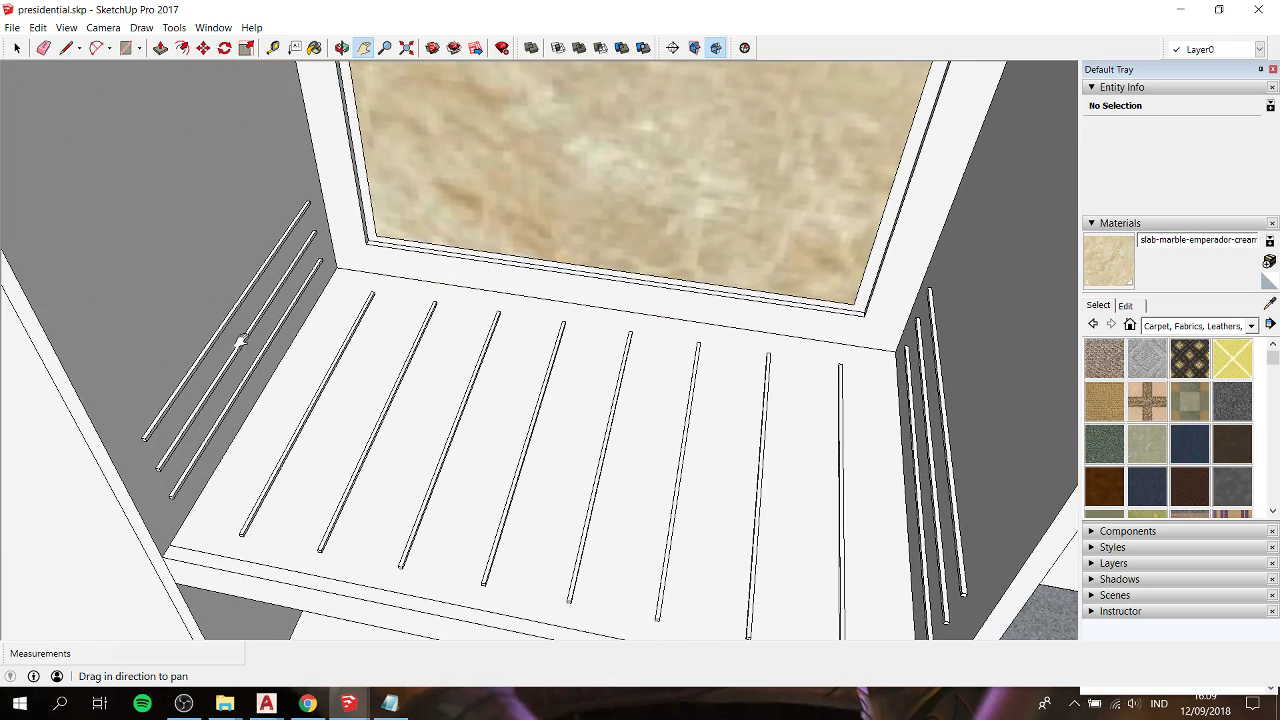
# Step: Select all slats in the side wall slat group, then exit the group
pyautogui.scroll(3, 195, 347)
pyautogui.press('space')
pyautogui.click(205, 362)
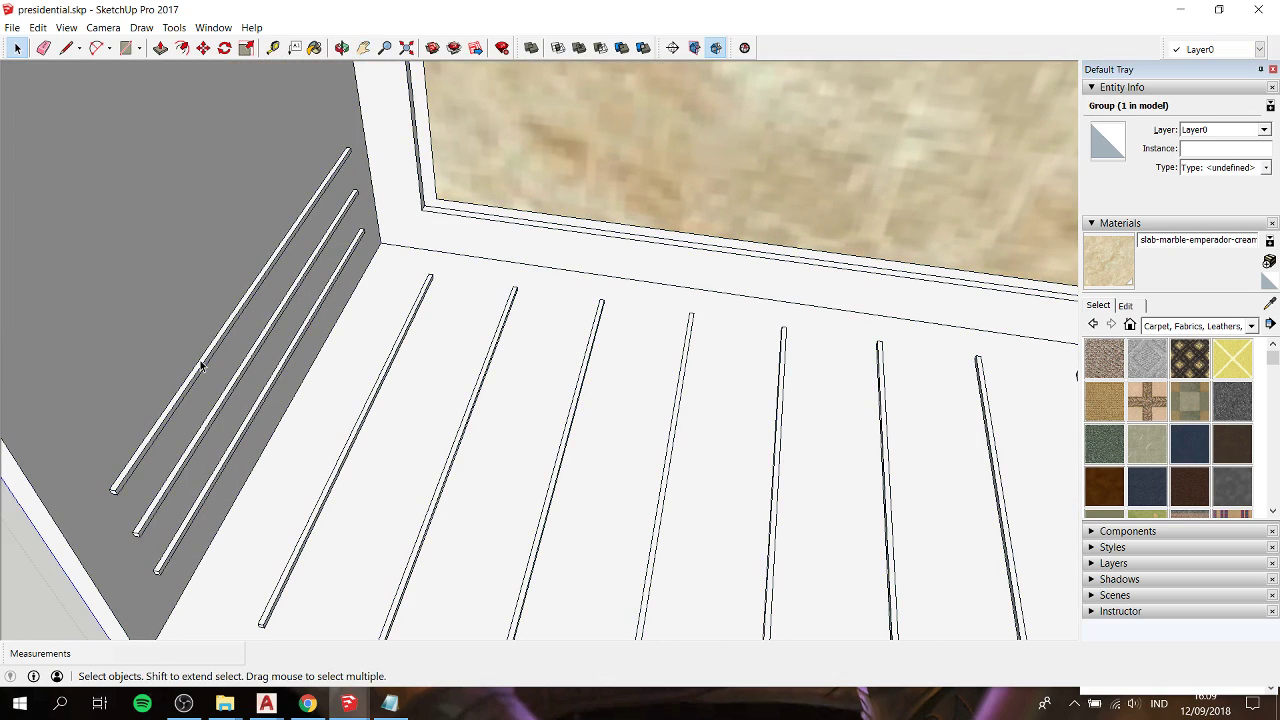
pyautogui.doubleClick(200, 365)
pyautogui.hotkey('ctrl', 'a')
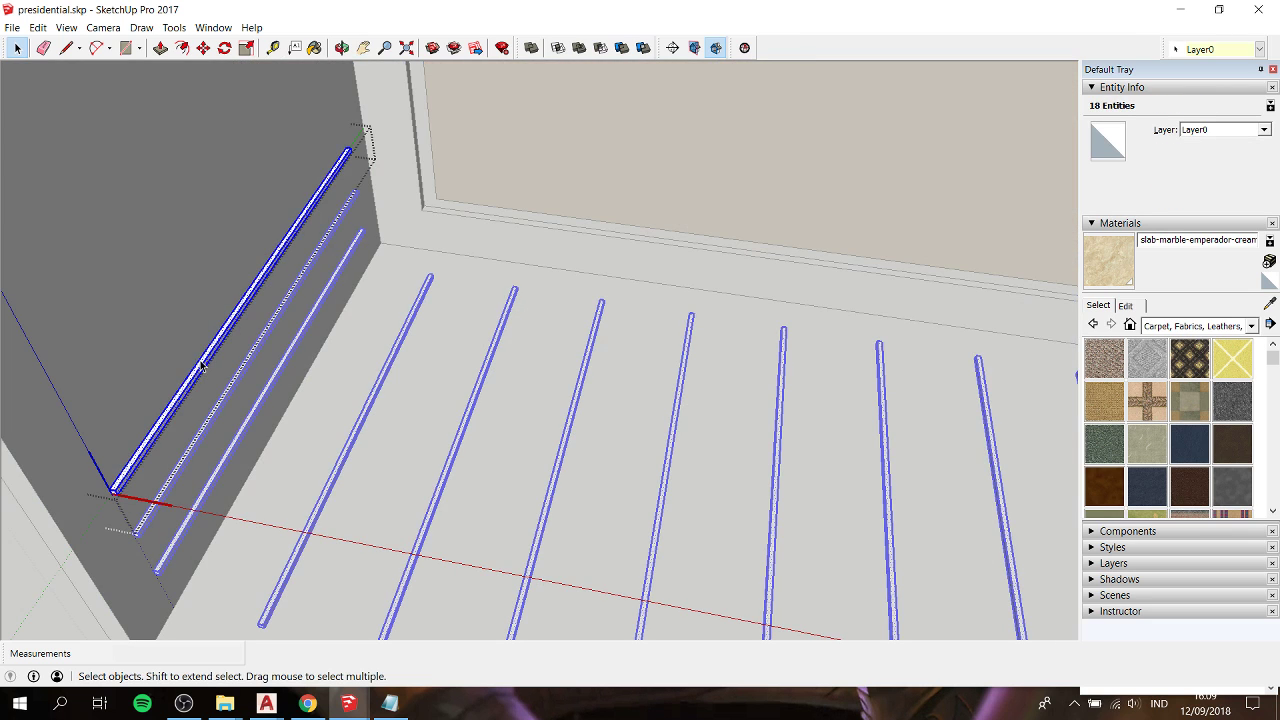
pyautogui.press('m')
pyautogui.press('space')
pyautogui.click(340, 388)
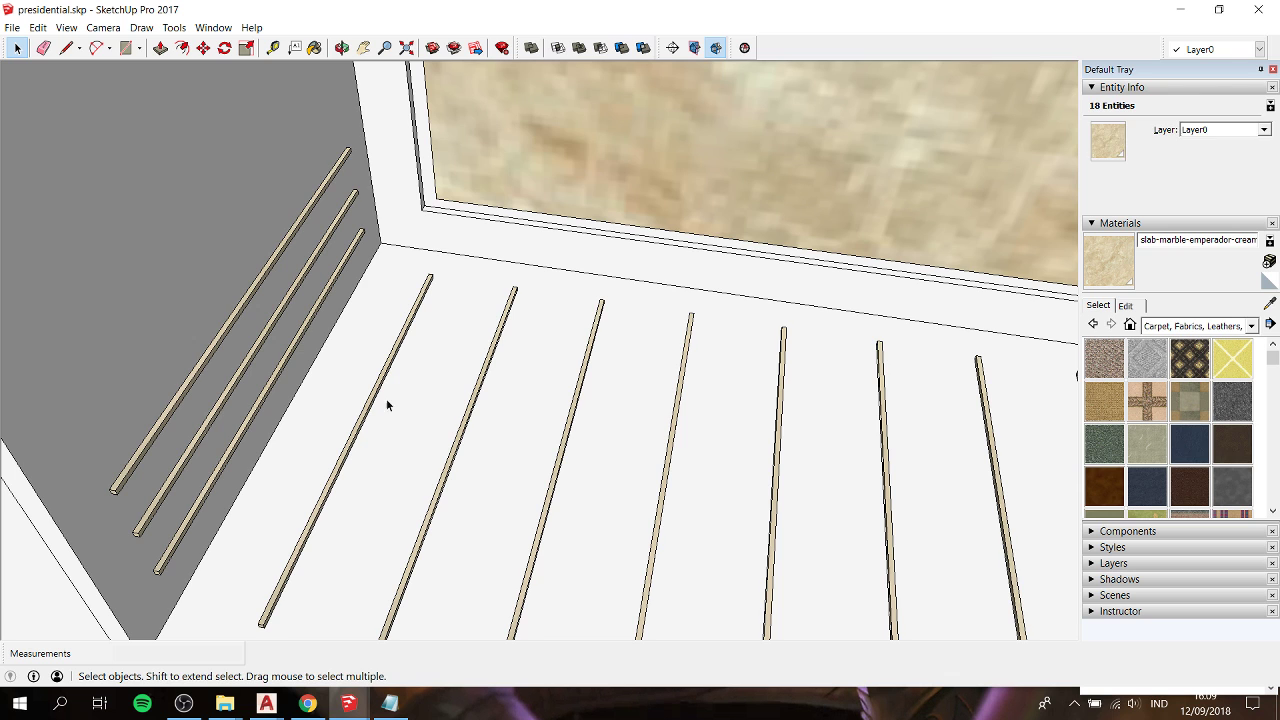
# Step: Select the shelf floor face inside the floor group and paint it
pyautogui.moveTo(432, 409); pyautogui.dragTo(431, 346, button='middle')
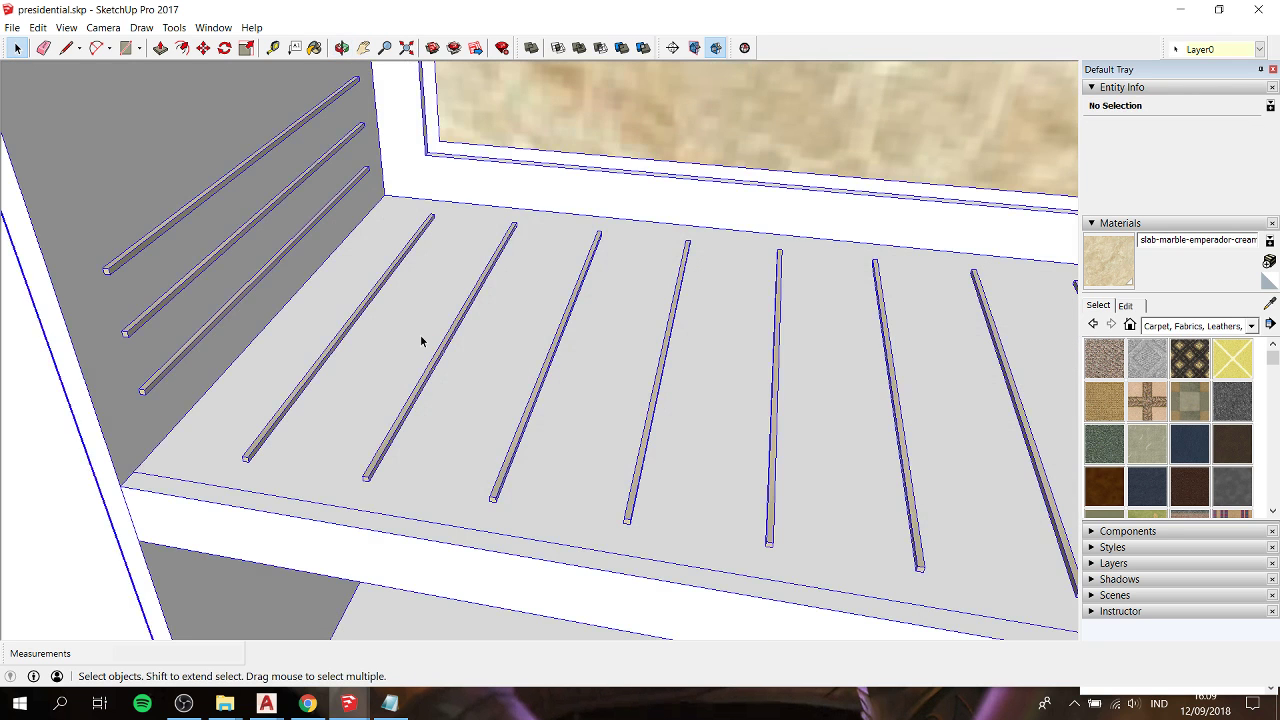
pyautogui.doubleClick(393, 347)
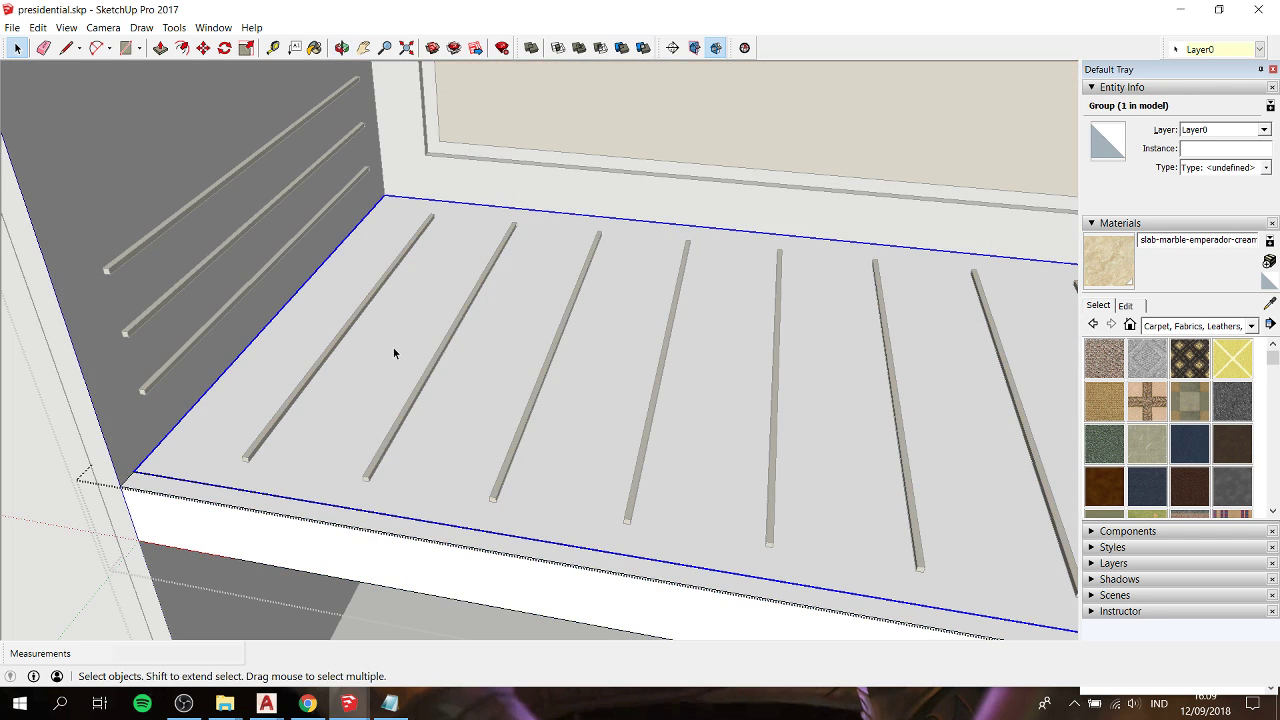
pyautogui.tripleClick(393, 347)
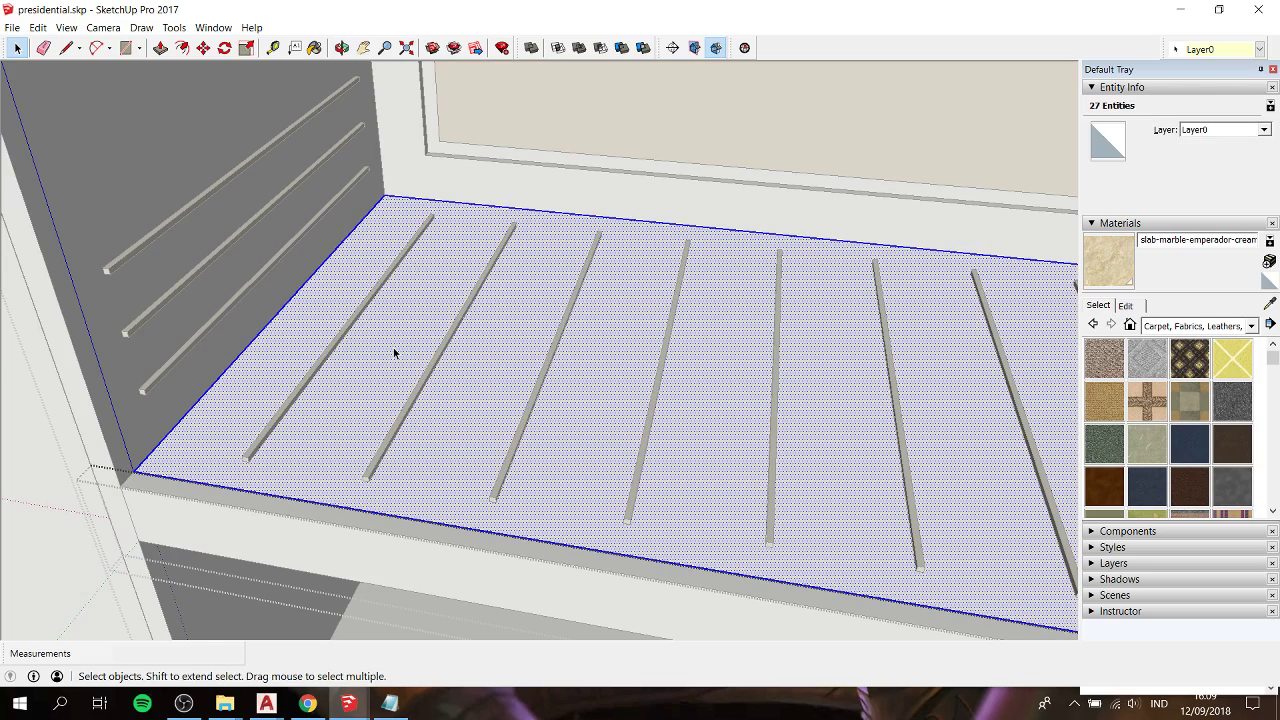
pyautogui.click(393, 347)
pyautogui.press('b')
pyautogui.click(393, 347)
pyautogui.press('space')
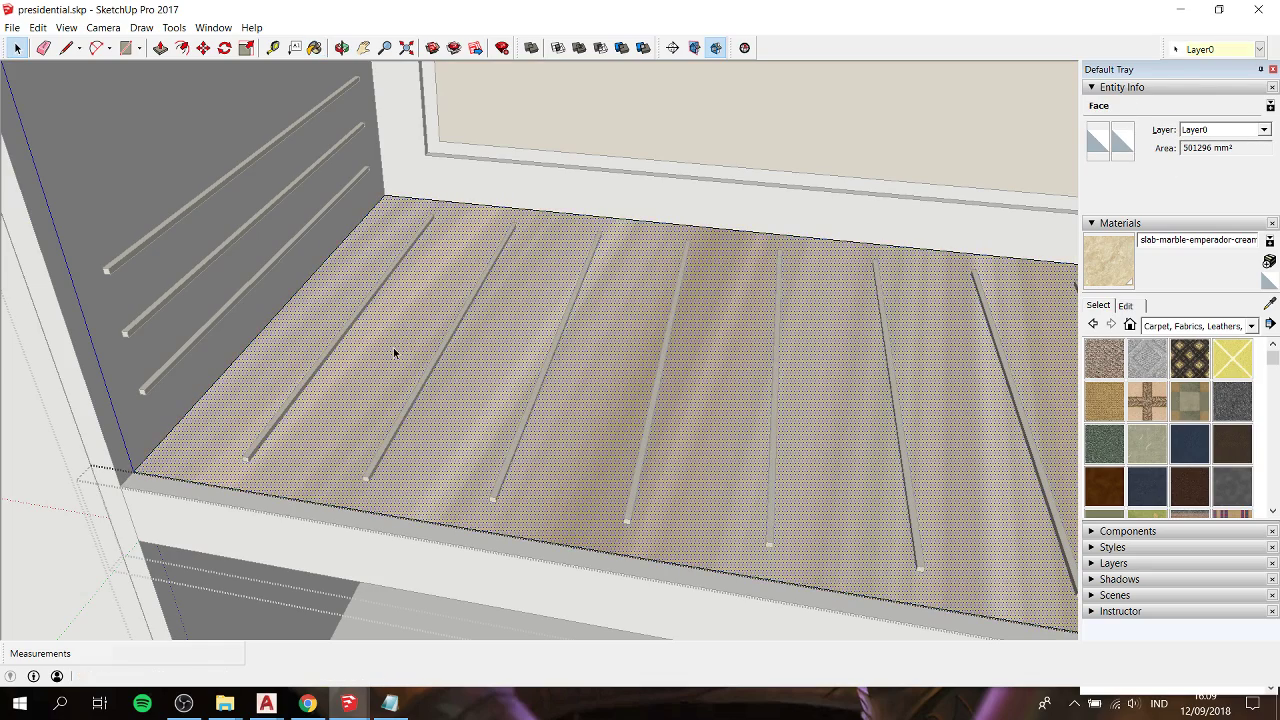
pyautogui.scroll(-2, 393, 347)
pyautogui.scroll(-2, 480, 346)
# Step: Go to the floating marble sample faces for the material, then return to the cabinets
pyautogui.scroll(5, 420, 424)
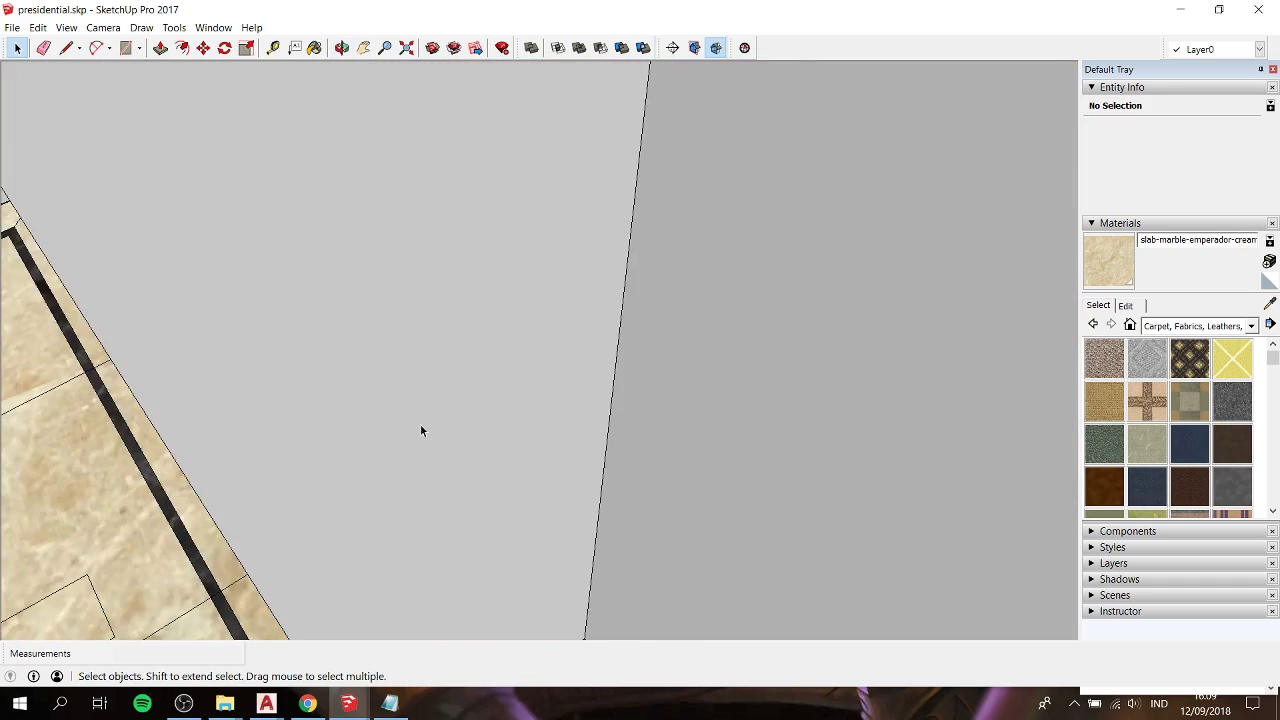
pyautogui.scroll(-3, 422, 356)
pyautogui.keyDown('shift'); pyautogui.moveTo(660, 280); pyautogui.dragTo(406, 400, button='middle'); pyautogui.keyUp('shift')
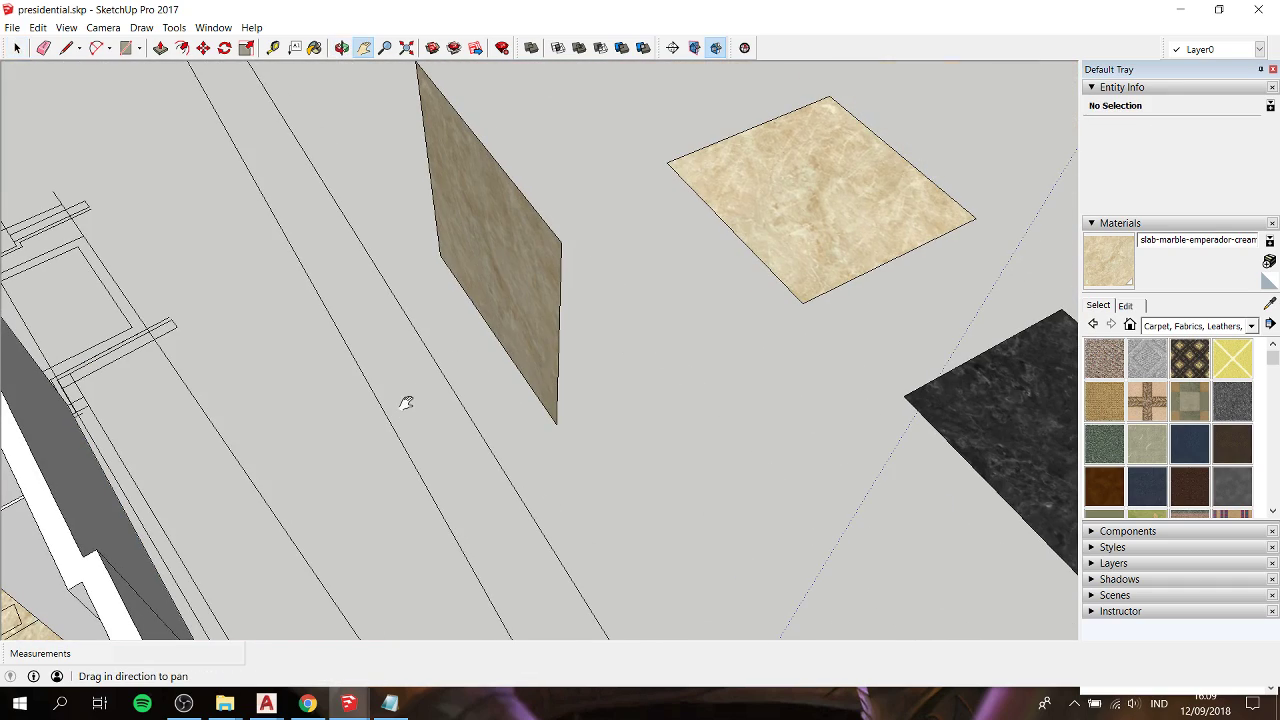
pyautogui.press('b')
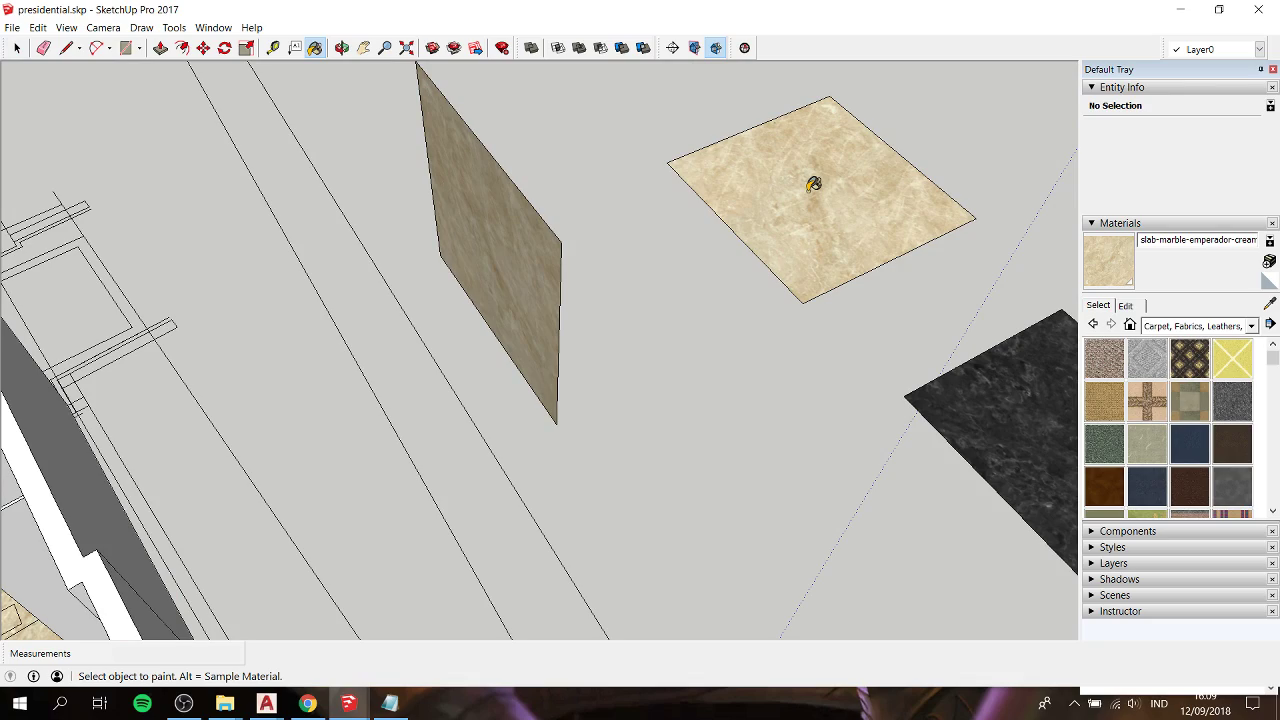
pyautogui.keyDown('shift'); pyautogui.moveTo(346, 397); pyautogui.dragTo(506, 545, button='middle'); pyautogui.keyUp('shift')
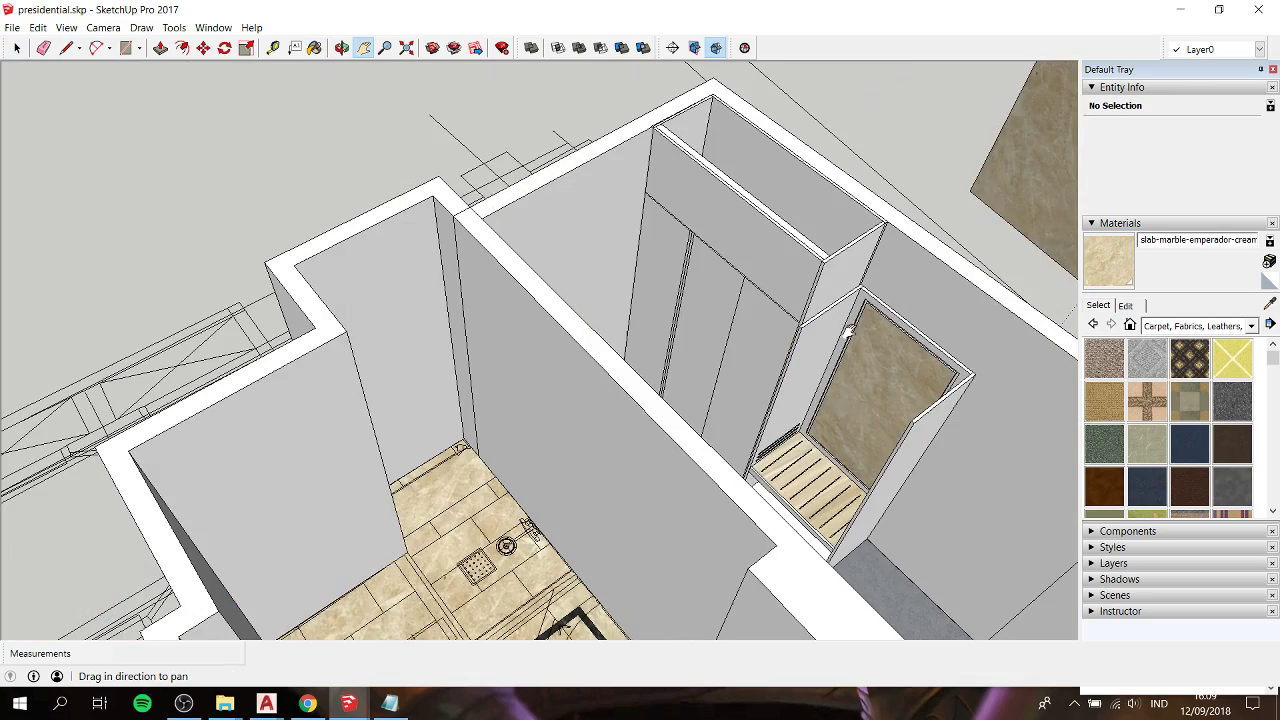
pyautogui.scroll(3, 800, 460)
pyautogui.scroll(3, 800, 463)
pyautogui.press('space')
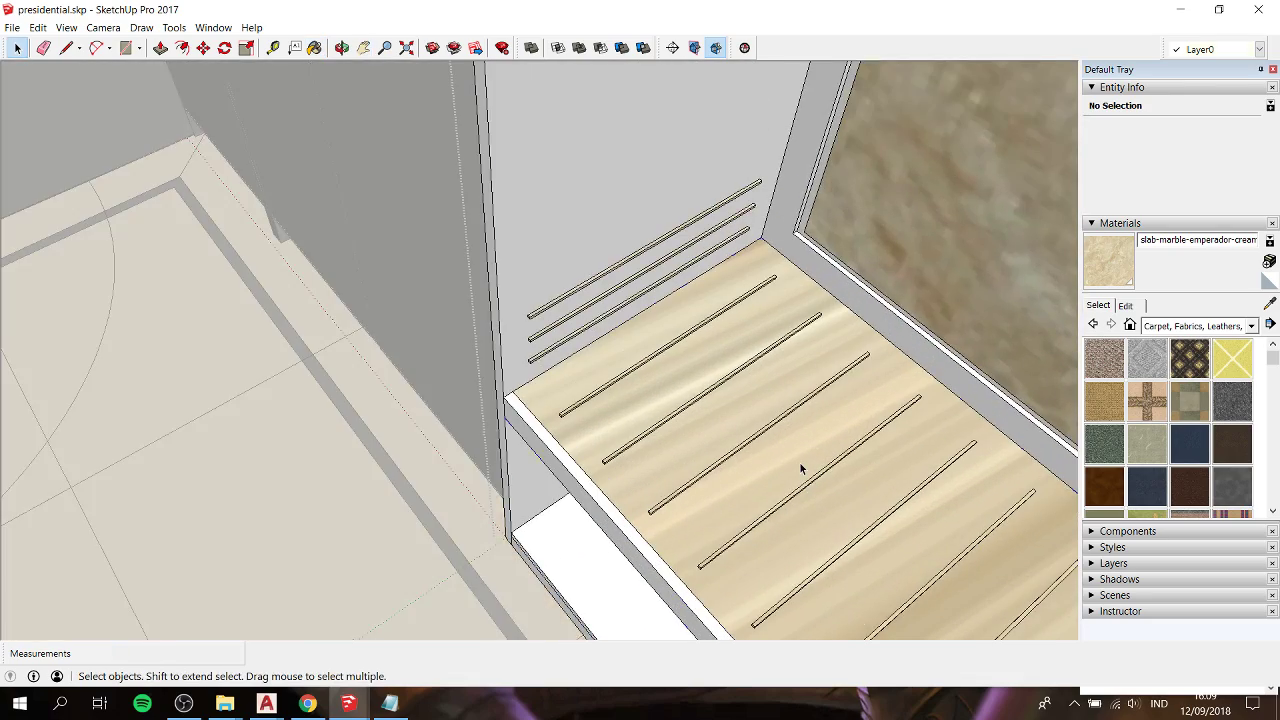
# Step: Paint the selected shelf floor with the cream emperador marble and orbit to check it
pyautogui.tripleClick(800, 463)
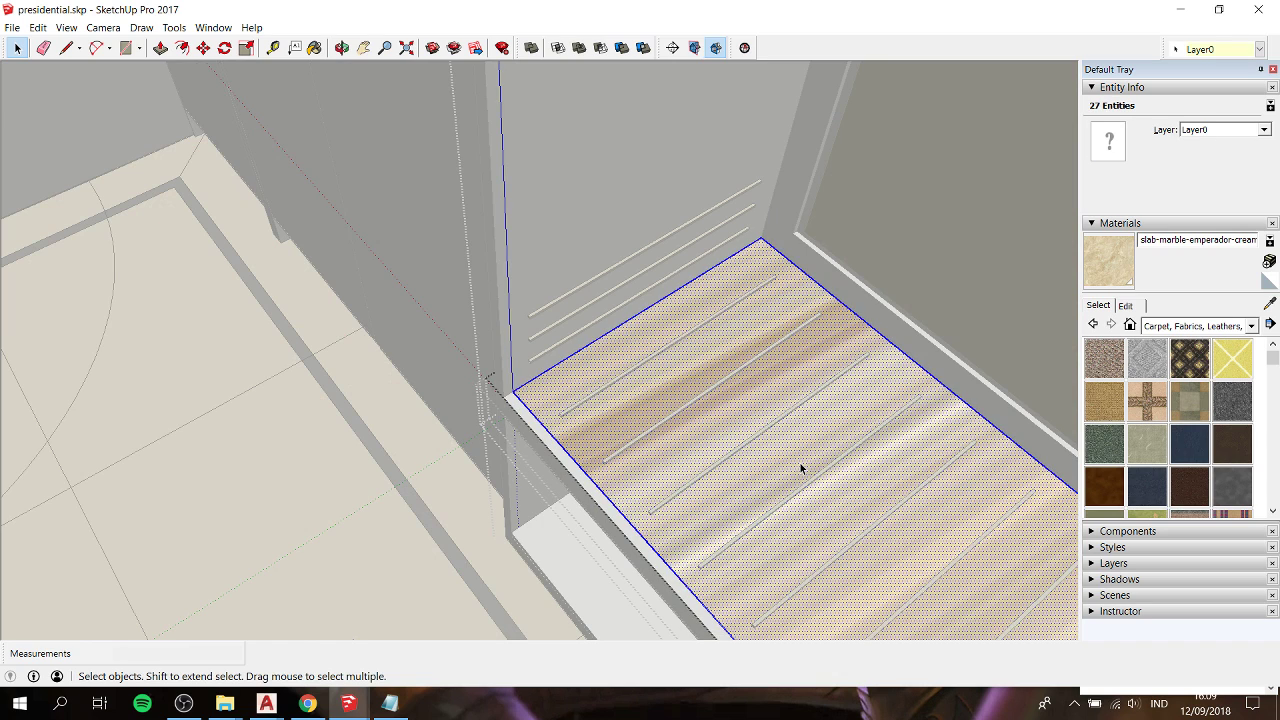
pyautogui.press('b')
pyautogui.click(800, 463)
pyautogui.moveTo(800, 463)
pyautogui.mouseDown(button='middle')
pyautogui.moveTo(534, 371)
pyautogui.moveTo(471, 443)
pyautogui.moveTo(541, 418)
pyautogui.moveTo(537, 346)
pyautogui.mouseUp(button='middle')
pyautogui.scroll(-3, 541, 418)
pyautogui.scroll(-2, 541, 418)
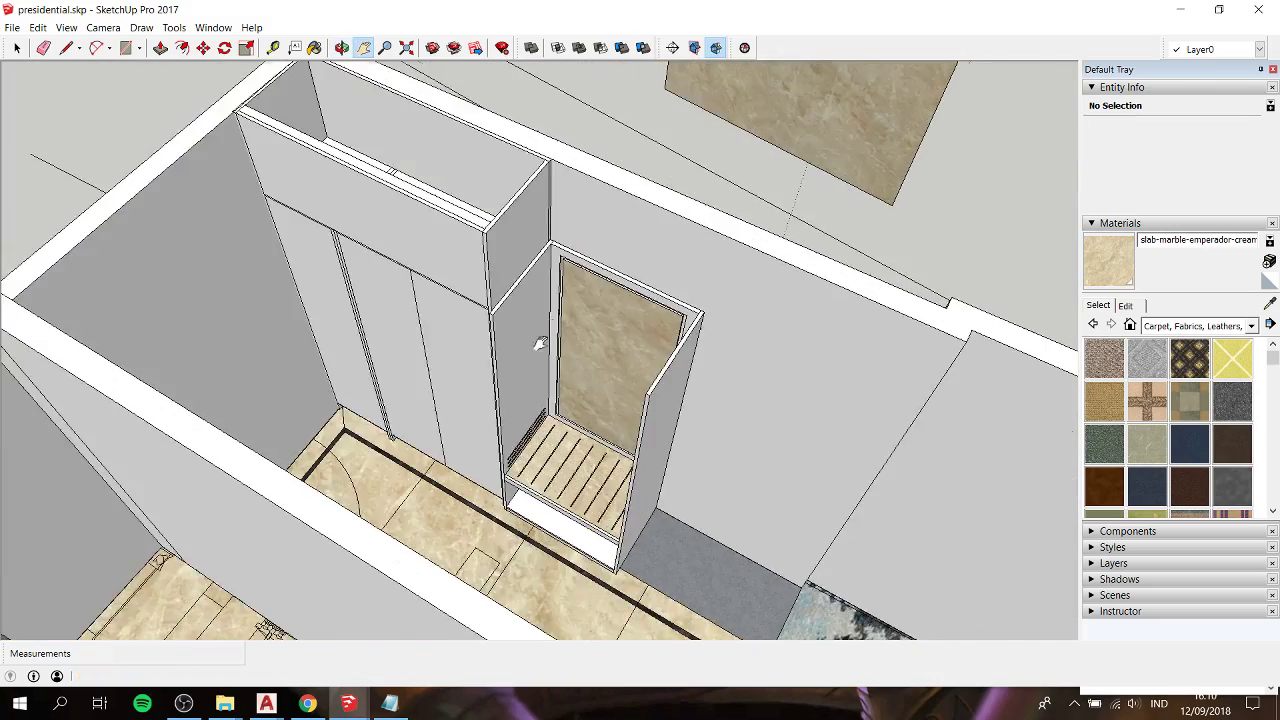
# Step: Inside the back panel group, paint the thin edge strip with cream marble
pyautogui.scroll(4, 569, 316)
pyautogui.scroll(2, 633, 288)
pyautogui.scroll(2, 680, 271)
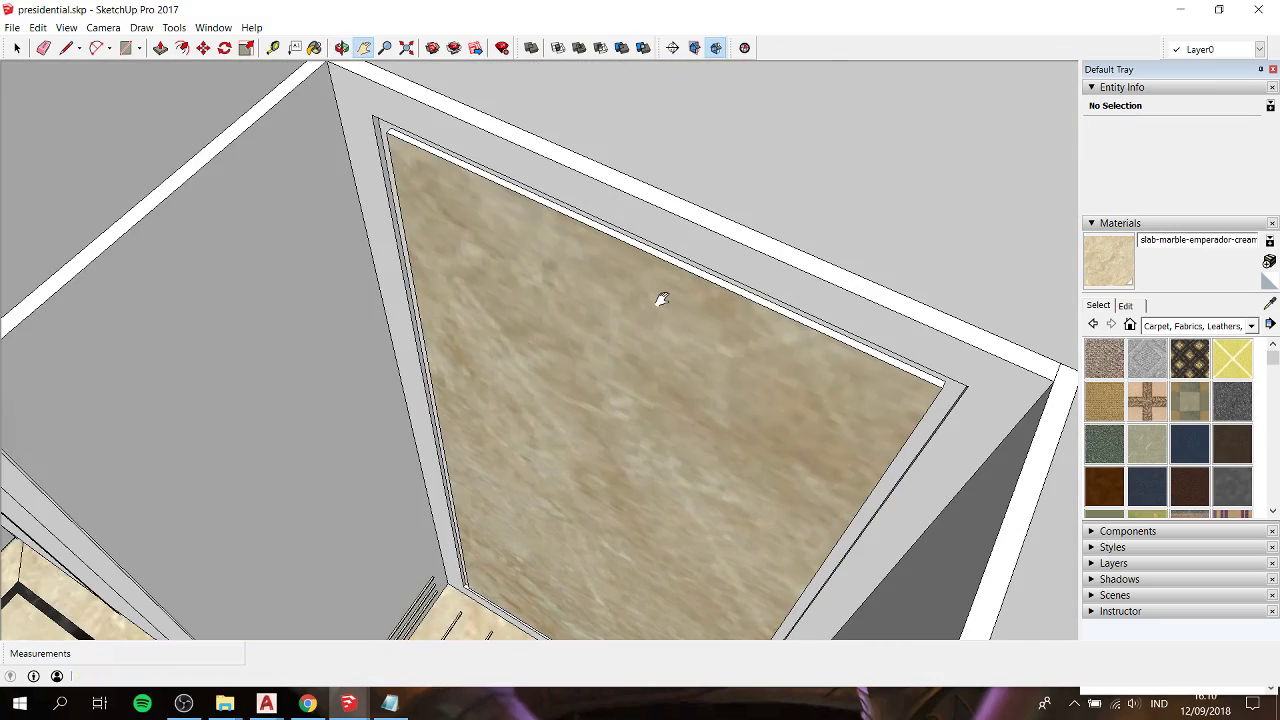
pyautogui.press('b')
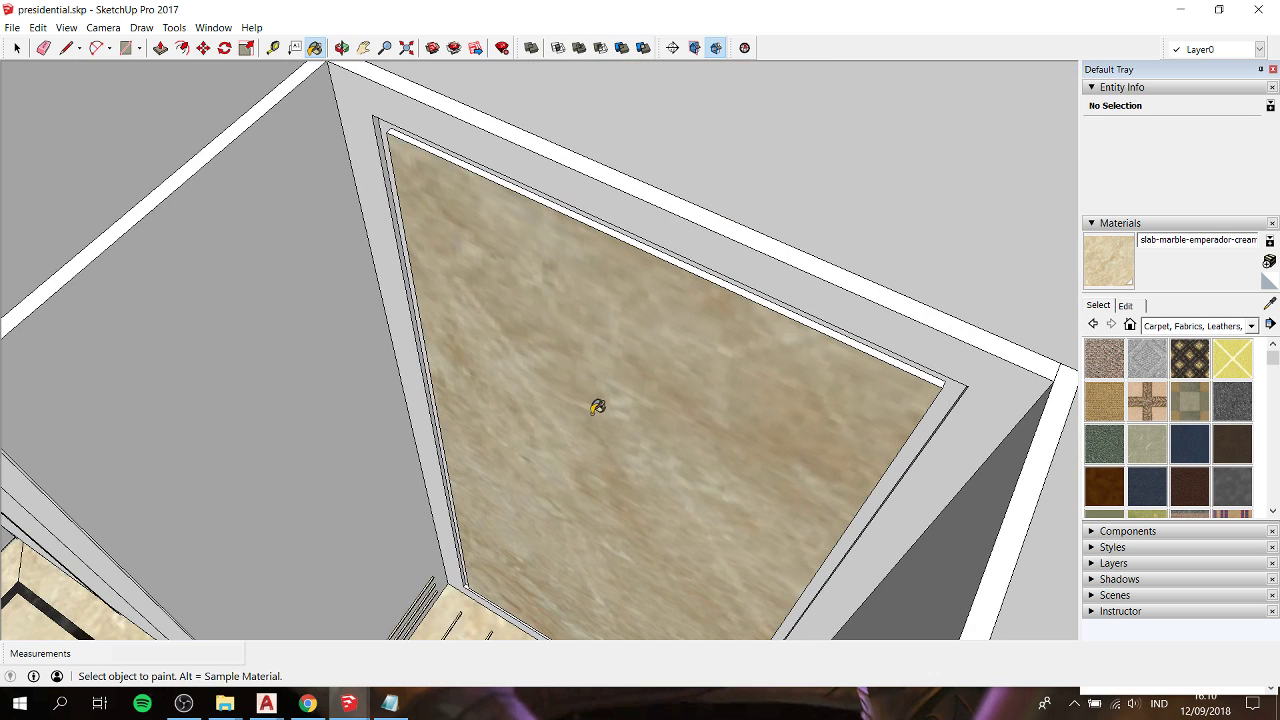
pyautogui.scroll(3, 660, 340)
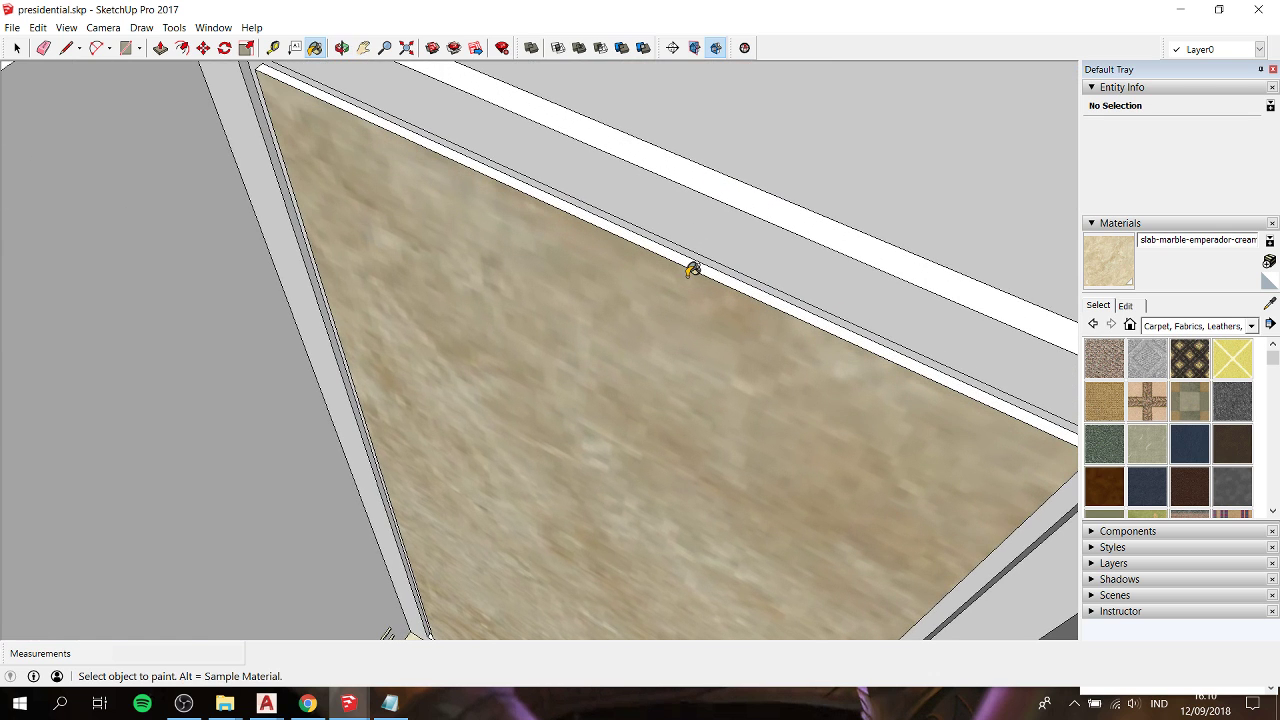
pyautogui.press('space')
pyautogui.click(698, 272)
pyautogui.doubleClick(698, 272)
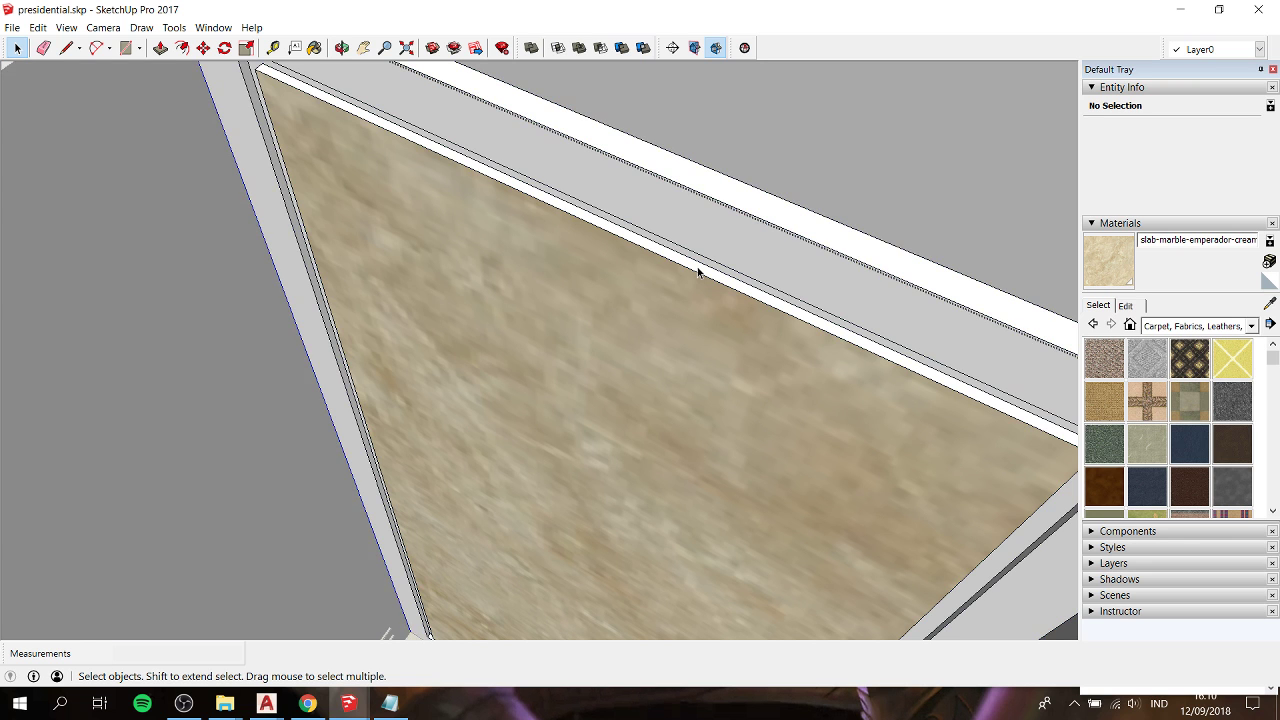
pyautogui.click(698, 272)
pyautogui.press('b')
pyautogui.click(701, 264)
# Step: Orbit, pan and zoom around the marble back panel and floor to inspect the finish
pyautogui.scroll(-3, 703, 260)
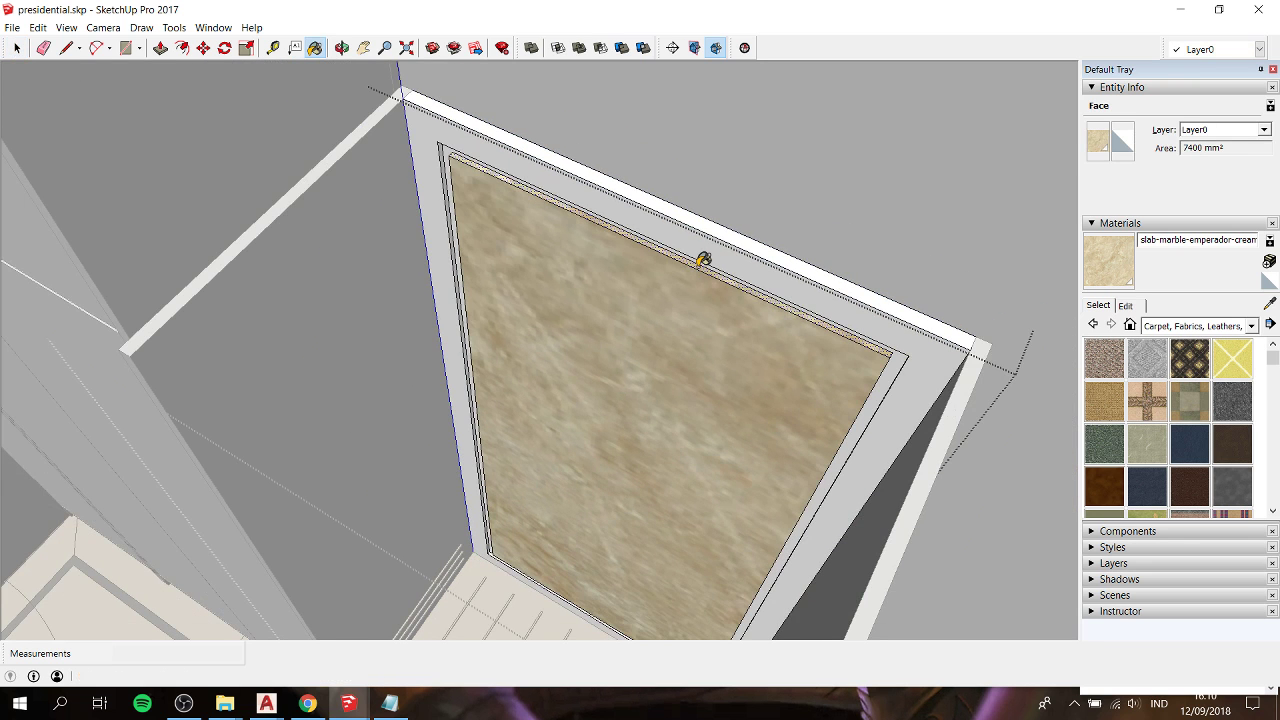
pyautogui.scroll(4, 660, 486)
pyautogui.moveTo(517, 534)
pyautogui.mouseDown(button='middle')
pyautogui.moveTo(497, 571)
pyautogui.moveTo(597, 180)
pyautogui.mouseUp(button='middle')
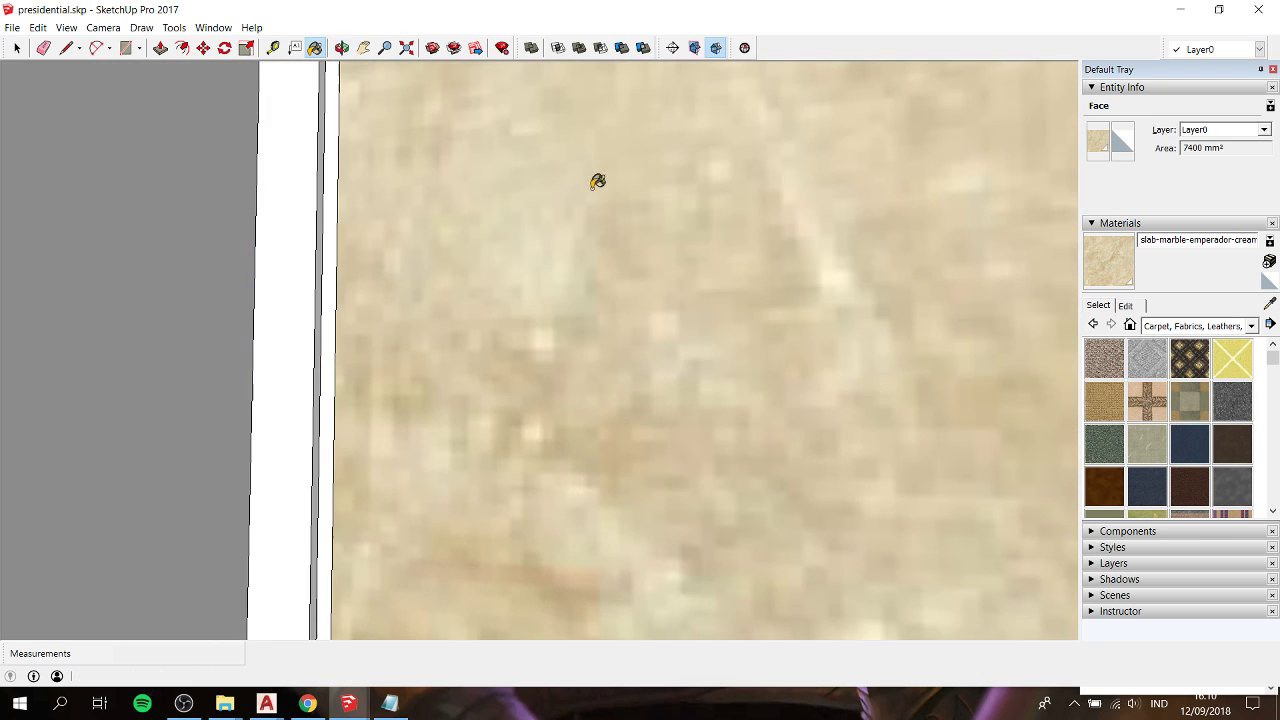
pyautogui.moveTo(449, 457)
pyautogui.mouseDown(button='middle')
pyautogui.moveTo(497, 183)
pyautogui.moveTo(491, 401)
pyautogui.moveTo(509, 209)
pyautogui.moveTo(451, 449)
pyautogui.moveTo(706, 323)
pyautogui.moveTo(476, 135)
pyautogui.mouseUp(button='middle')
pyautogui.moveTo(516, 254)
pyautogui.mouseDown(button='middle')
pyautogui.moveTo(708, 494)
pyautogui.moveTo(634, 466)
pyautogui.moveTo(469, 466)
pyautogui.moveTo(637, 544)
pyautogui.moveTo(657, 491)
pyautogui.moveTo(634, 437)
pyautogui.mouseUp(button='middle')
pyautogui.press('b')
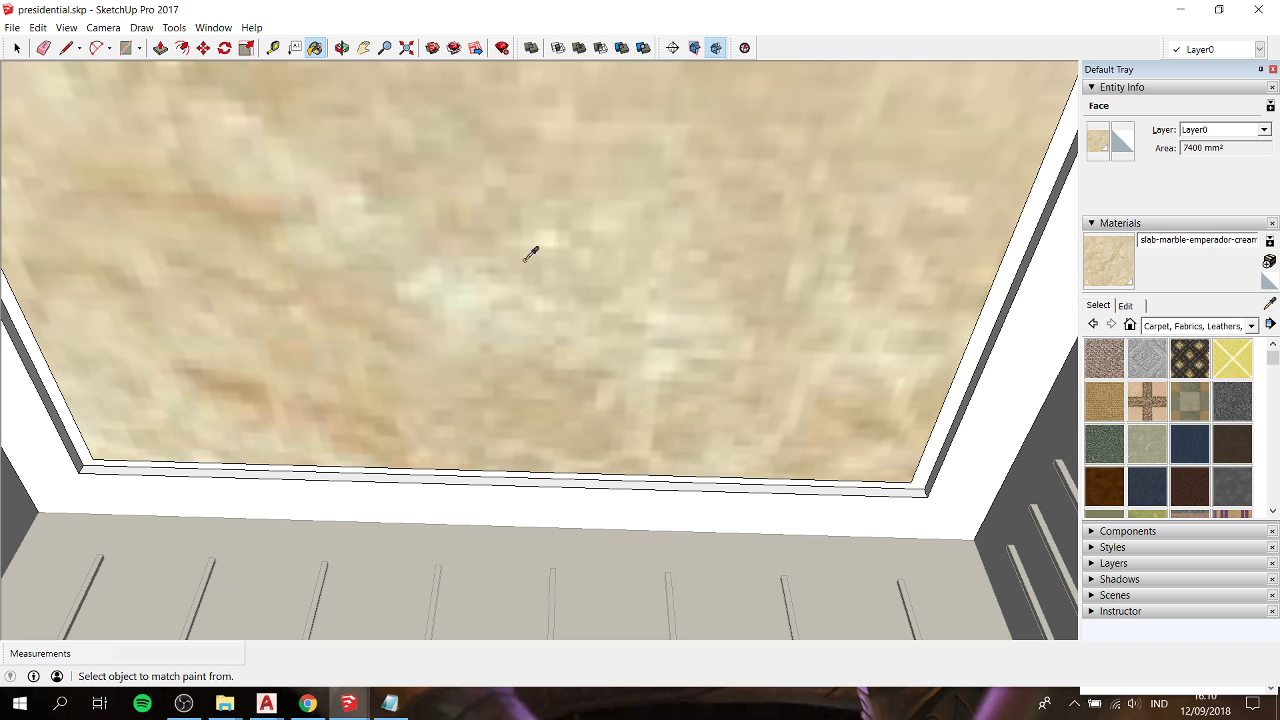
pyautogui.moveTo(528, 251)
pyautogui.mouseDown(button='middle')
pyautogui.moveTo(429, 237)
pyautogui.moveTo(594, 226)
pyautogui.mouseUp(button='middle')
pyautogui.keyDown('shift'); pyautogui.moveTo(285, 368); pyautogui.dragTo(463, 294, button='middle'); pyautogui.keyUp('shift')
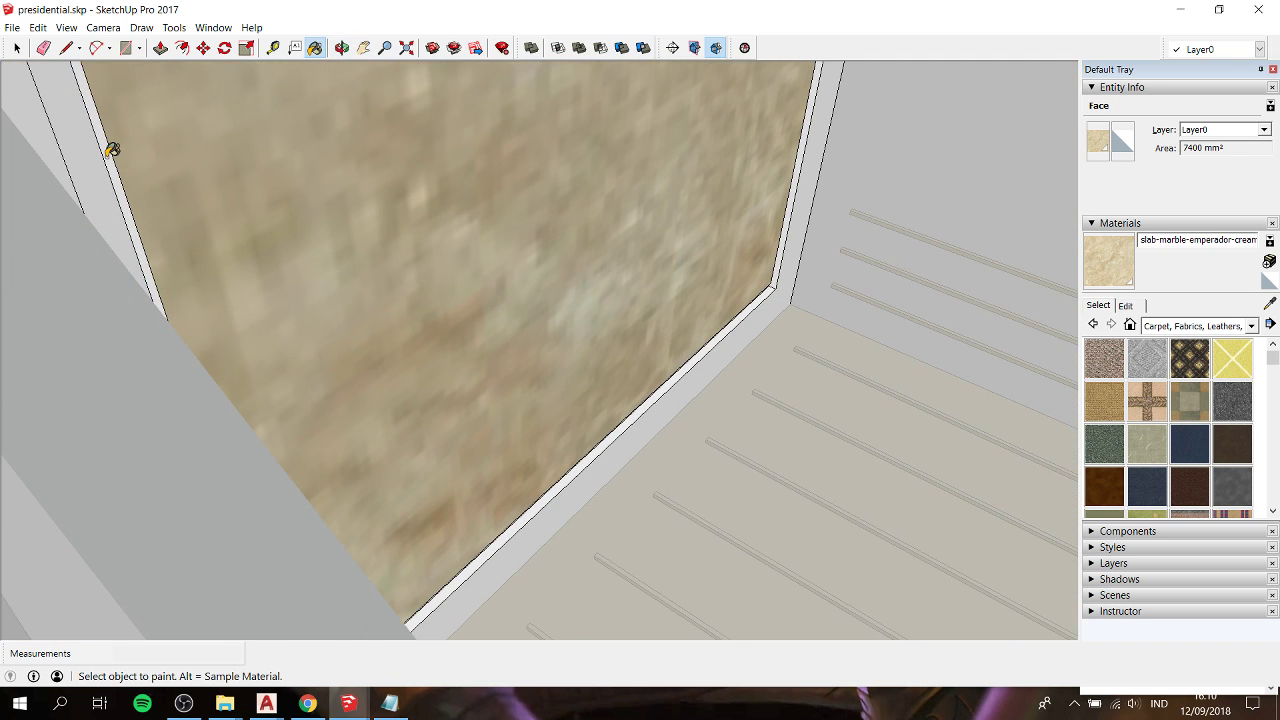
pyautogui.moveTo(754, 217)
pyautogui.mouseDown(button='middle')
pyautogui.moveTo(271, 223)
pyautogui.moveTo(351, 274)
pyautogui.moveTo(441, 263)
pyautogui.moveTo(414, 220)
pyautogui.moveTo(280, 274)
pyautogui.moveTo(565, 244)
pyautogui.mouseUp(button='middle')
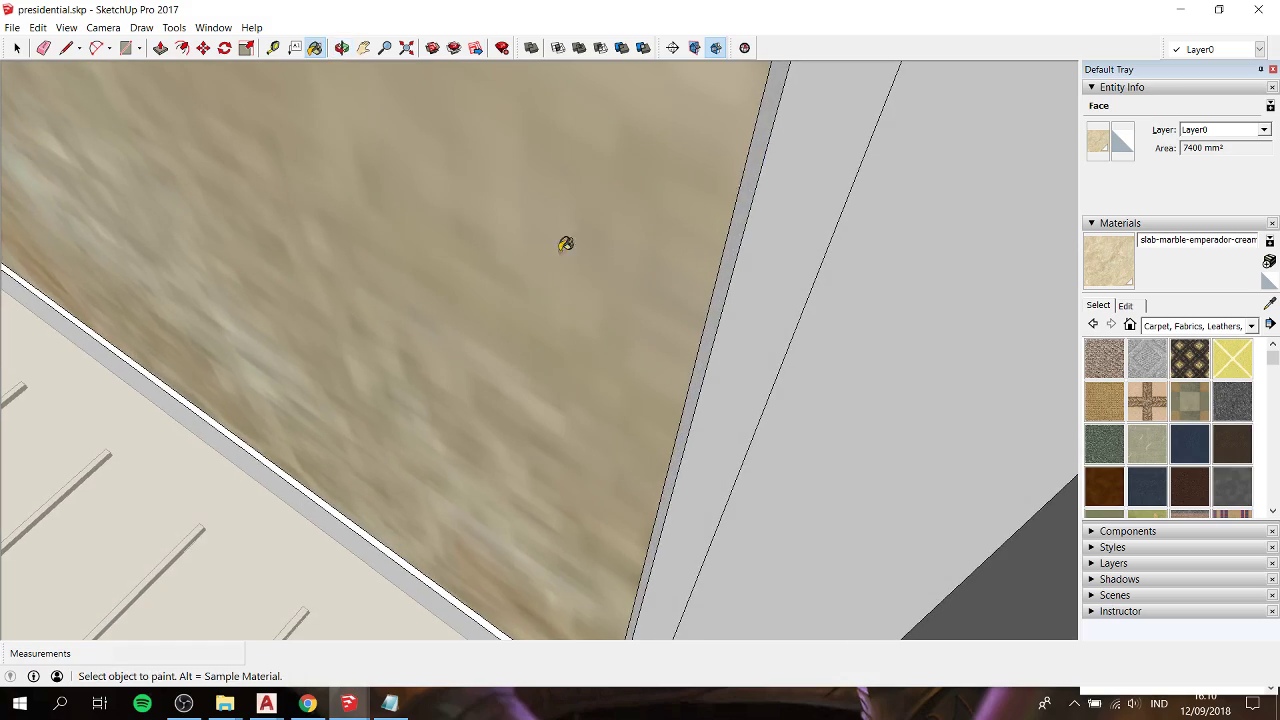
pyautogui.press('space')
pyautogui.moveTo(757, 149)
pyautogui.mouseDown(button='middle')
pyautogui.moveTo(443, 214)
pyautogui.moveTo(608, 346)
pyautogui.moveTo(470, 313)
pyautogui.mouseUp(button='middle')
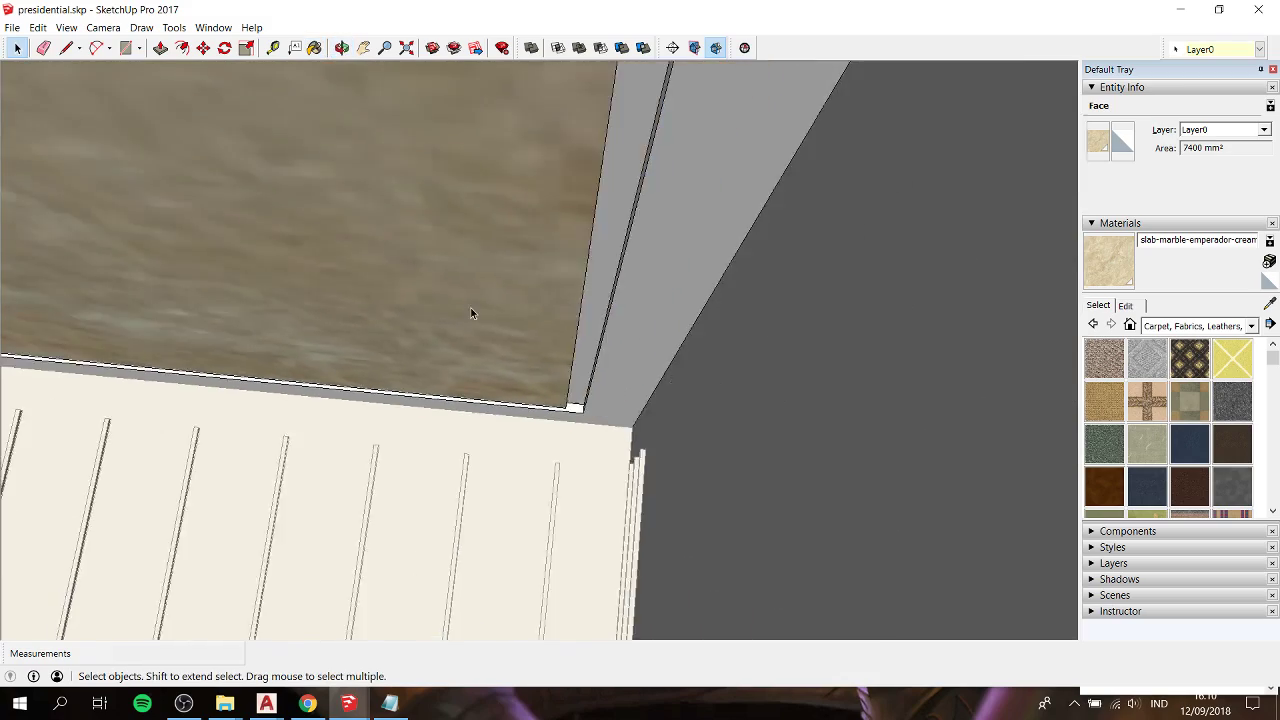
pyautogui.scroll(-3, 440, 290)
pyautogui.scroll(-2, 395, 268)
pyautogui.scroll(-2, 395, 268)
pyautogui.scroll(-2, 385, 265)
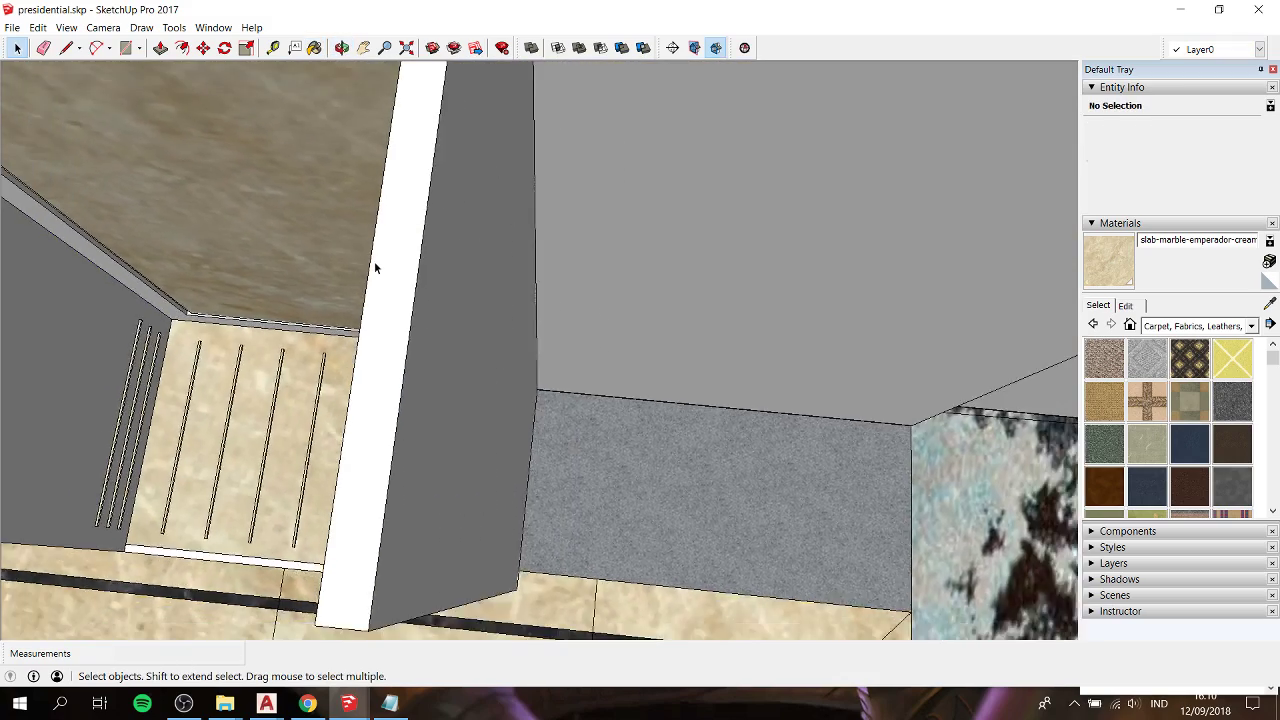
pyautogui.scroll(-3, 374, 261)
pyautogui.moveTo(374, 261)
pyautogui.mouseDown(button='middle')
pyautogui.moveTo(312, 50)
pyautogui.moveTo(505, 250)
pyautogui.moveTo(323, 366)
pyautogui.moveTo(671, 346)
pyautogui.moveTo(689, 414)
pyautogui.mouseUp(button='middle')
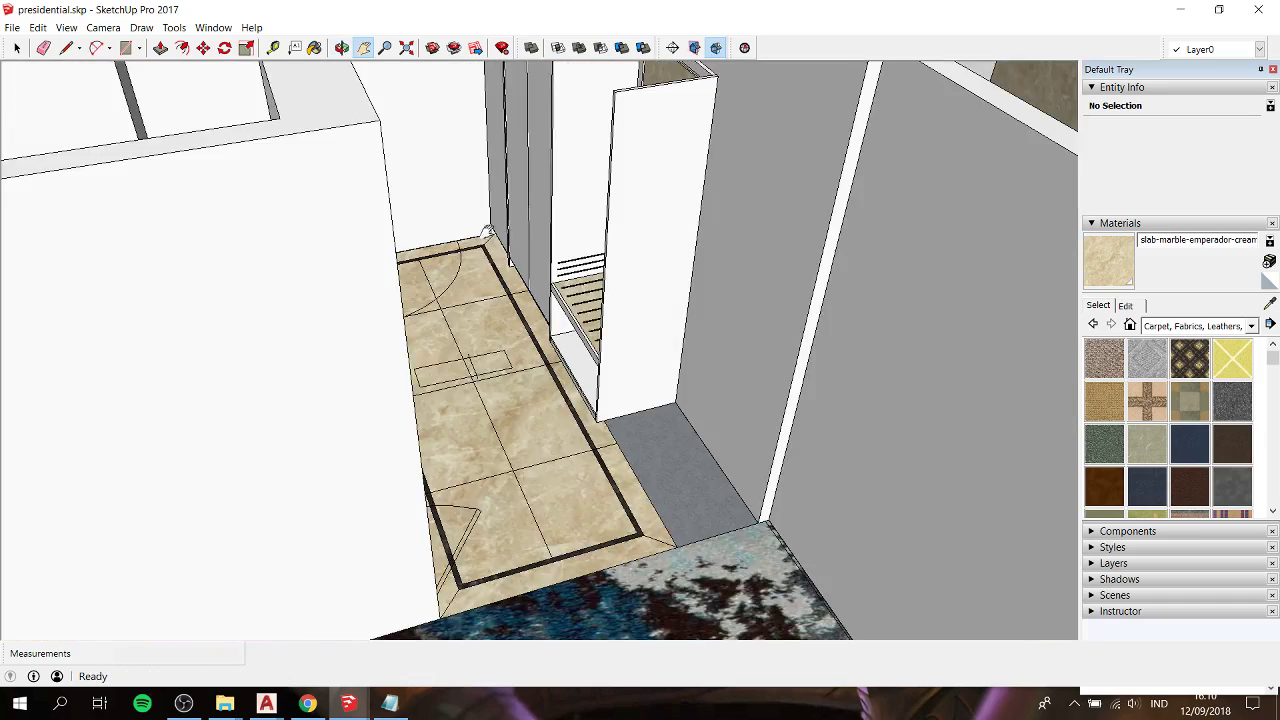
pyautogui.scroll(2, 505, 250)
# Step: Add a note that the wood type is still undecided and that's all for today
pyautogui.click(390, 703)
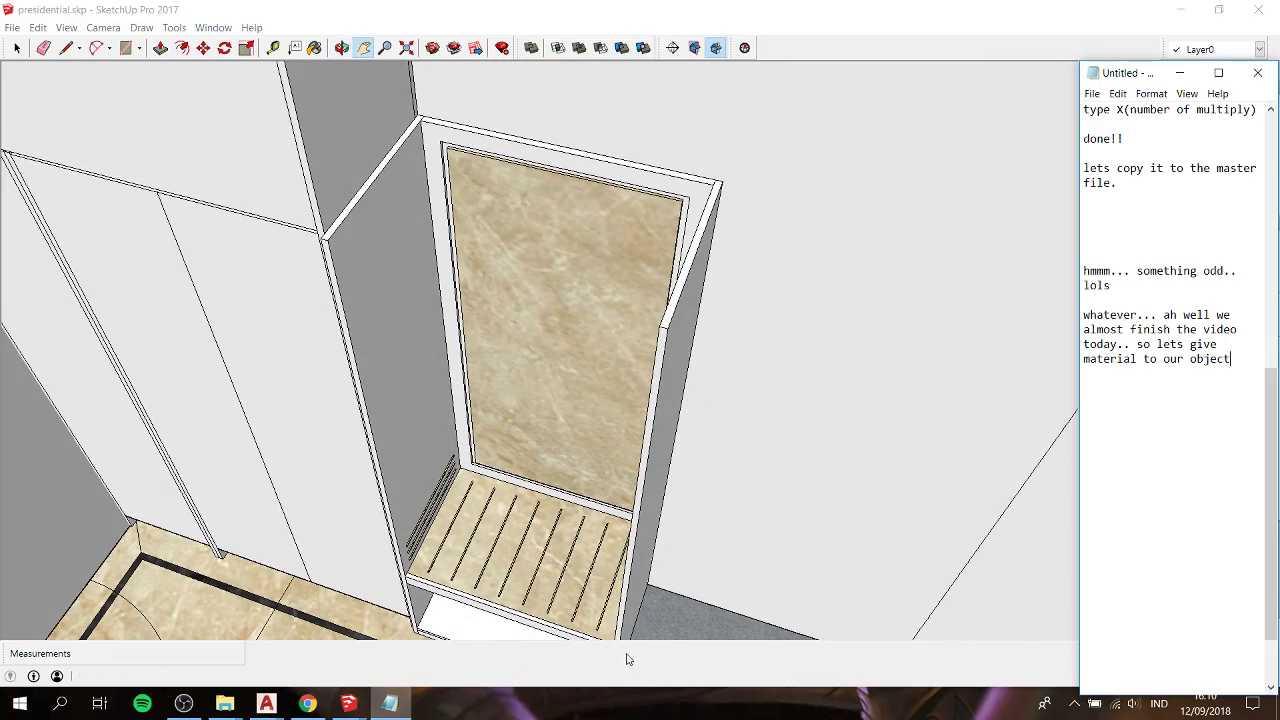
pyautogui.press('Return')
pyautogui.press('Return')
pyautogui.write('hmm i')
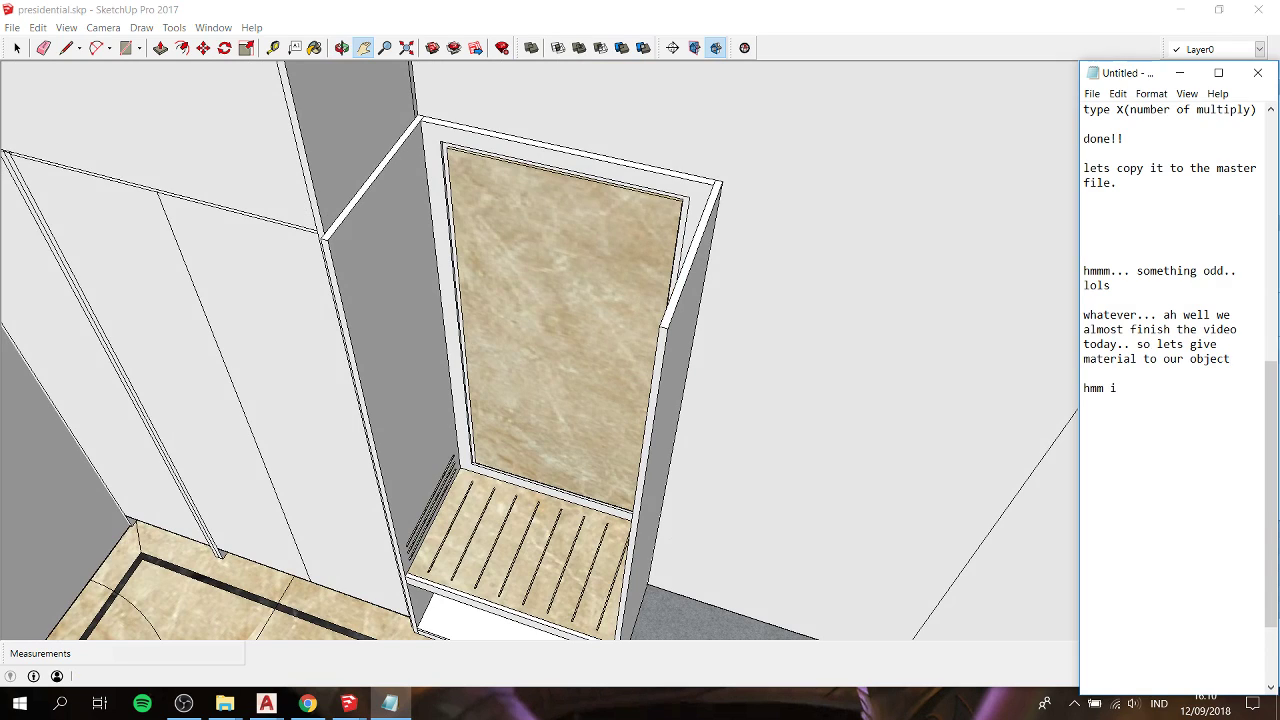
pyautogui.write(' sto')
pyautogui.press('BackSpace')
pyautogui.write('ill havent de')
pyautogui.write('ci')
pyautogui.write('de t')
pyautogui.write('he wood')
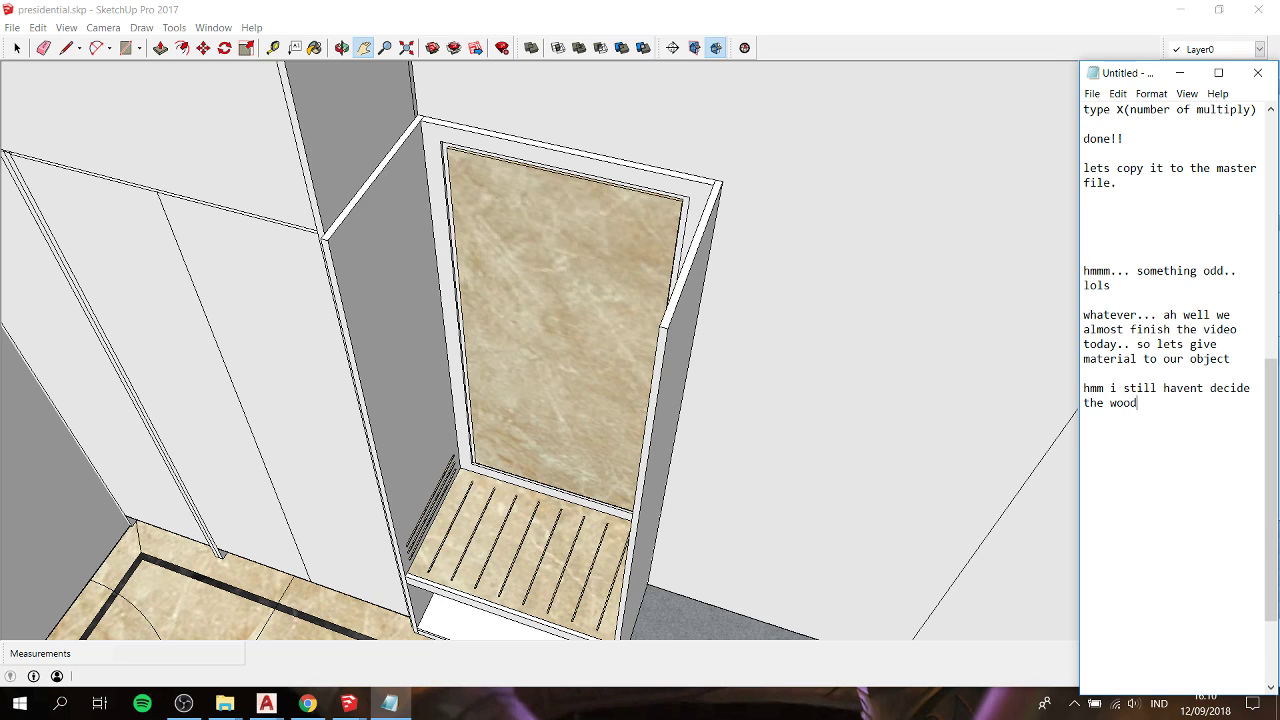
pyautogui.write(' ty')
pyautogui.press('BackSpace')
pyautogui.write('pe are. ')
pyautogui.write('so we')
pyautogui.write(' are ')
pyautogui.write('dont')
pyautogui.press('BackSpace')
pyautogui.press('BackSpace')
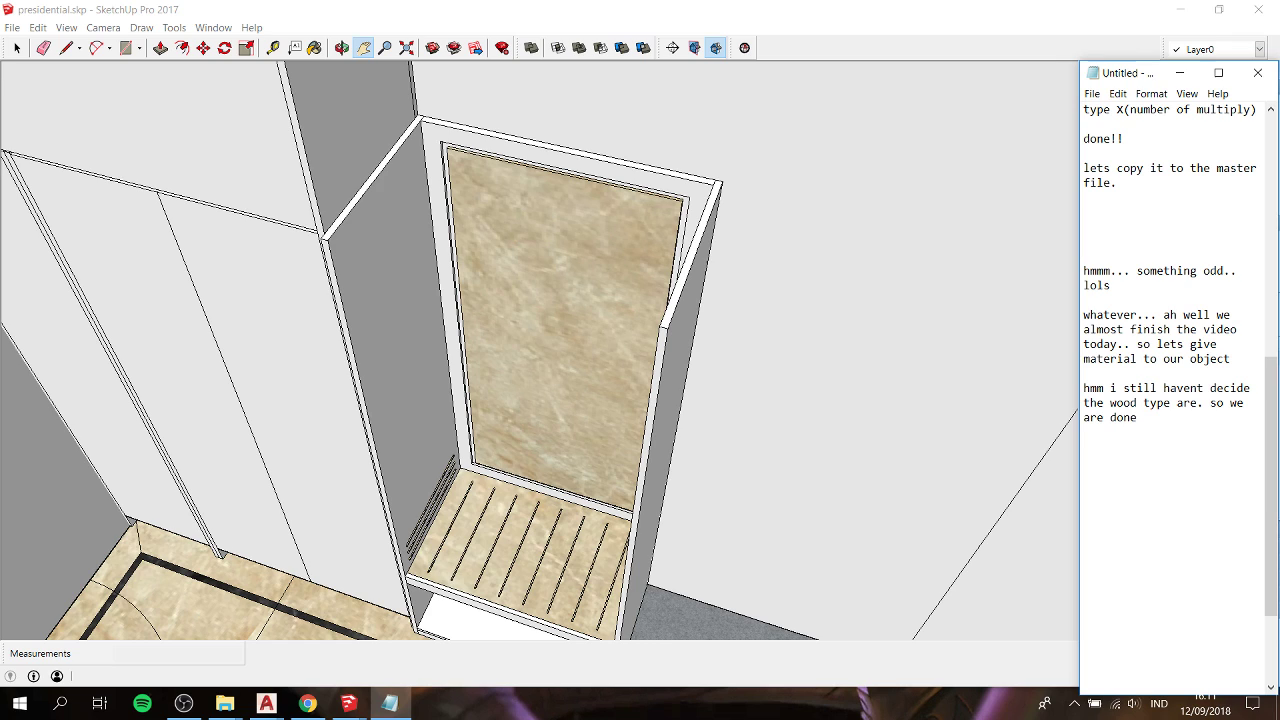
pyautogui.write('for tod')
pyautogui.write('ay')
# Step: Add 'thank you', a request to like the video and subscribe, and 'see ya!'
pyautogui.press('Return')
pyautogui.press('Return')
pyautogui.write('thank you')
pyautogui.press('Return')
pyautogui.press('Return')
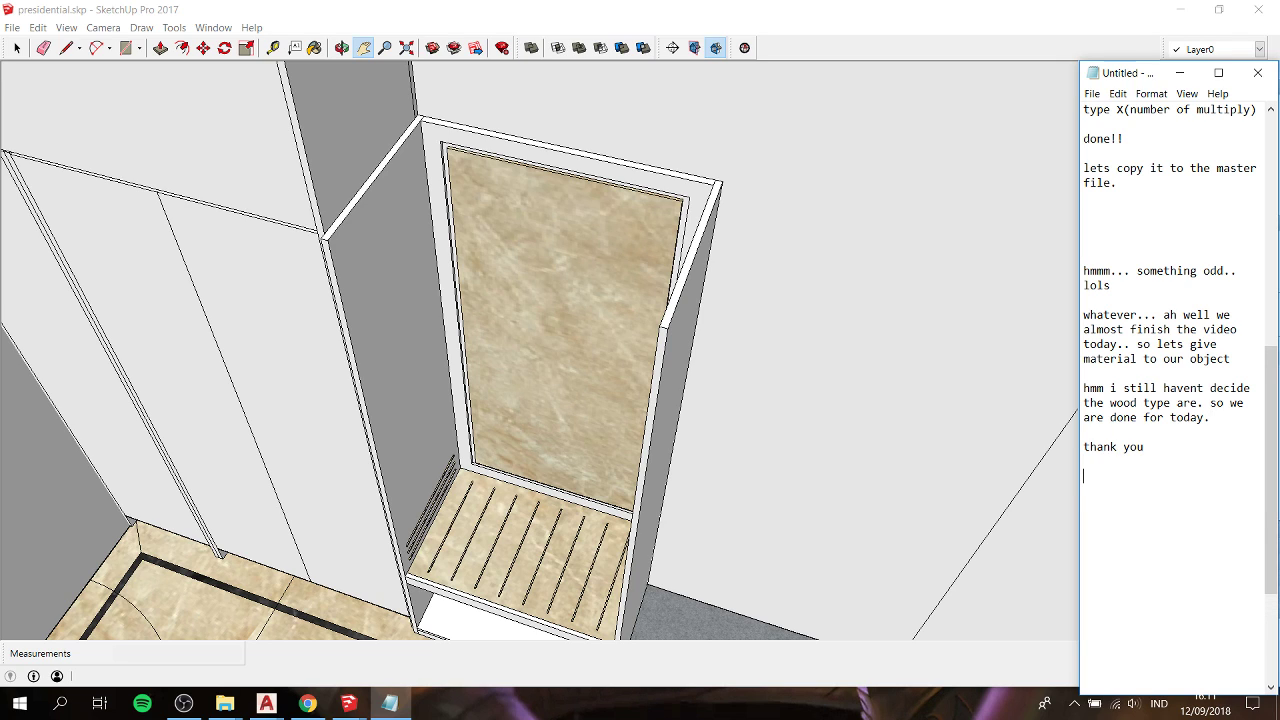
pyautogui.write('if you l')
pyautogui.write('ike this v')
pyautogui.write('id')
pyautogui.write('eo,')
pyautogui.write(' plea')
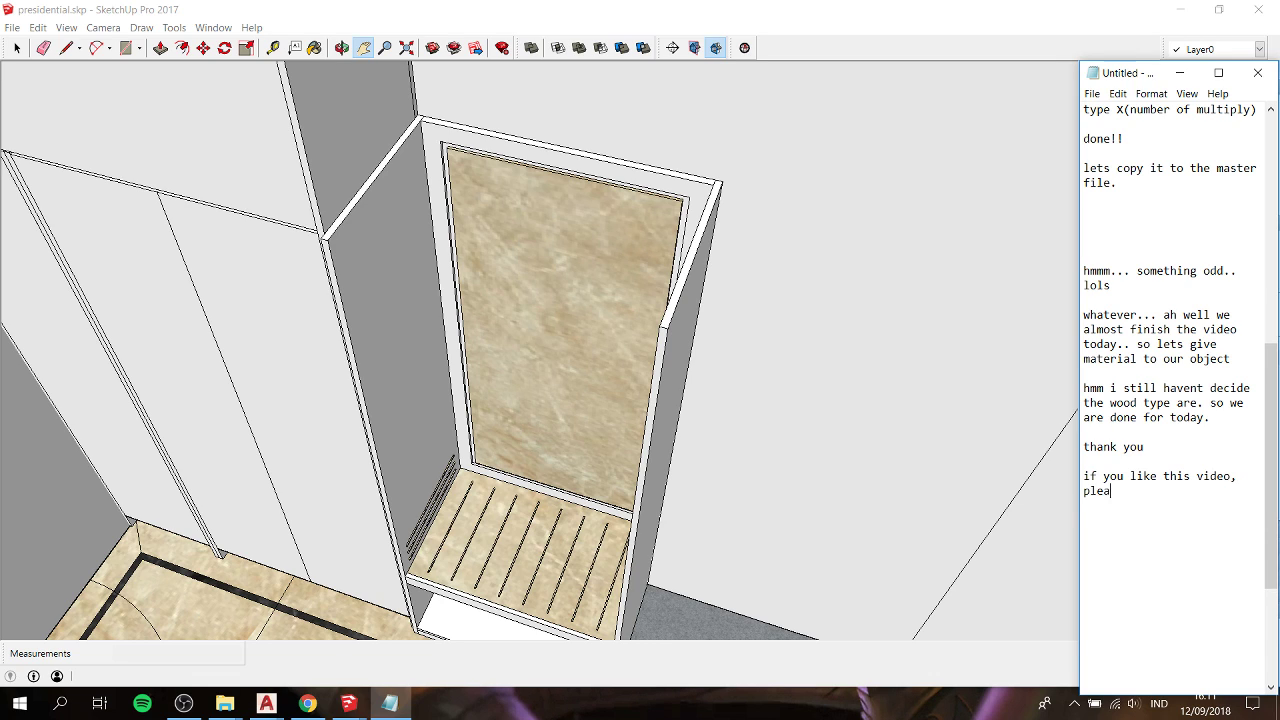
pyautogui.write('se hi')
pyautogui.write('t the li')
pyautogui.write('ke butto')
pyautogui.write('n')
pyautogui.press('Return')
pyautogui.write('and')
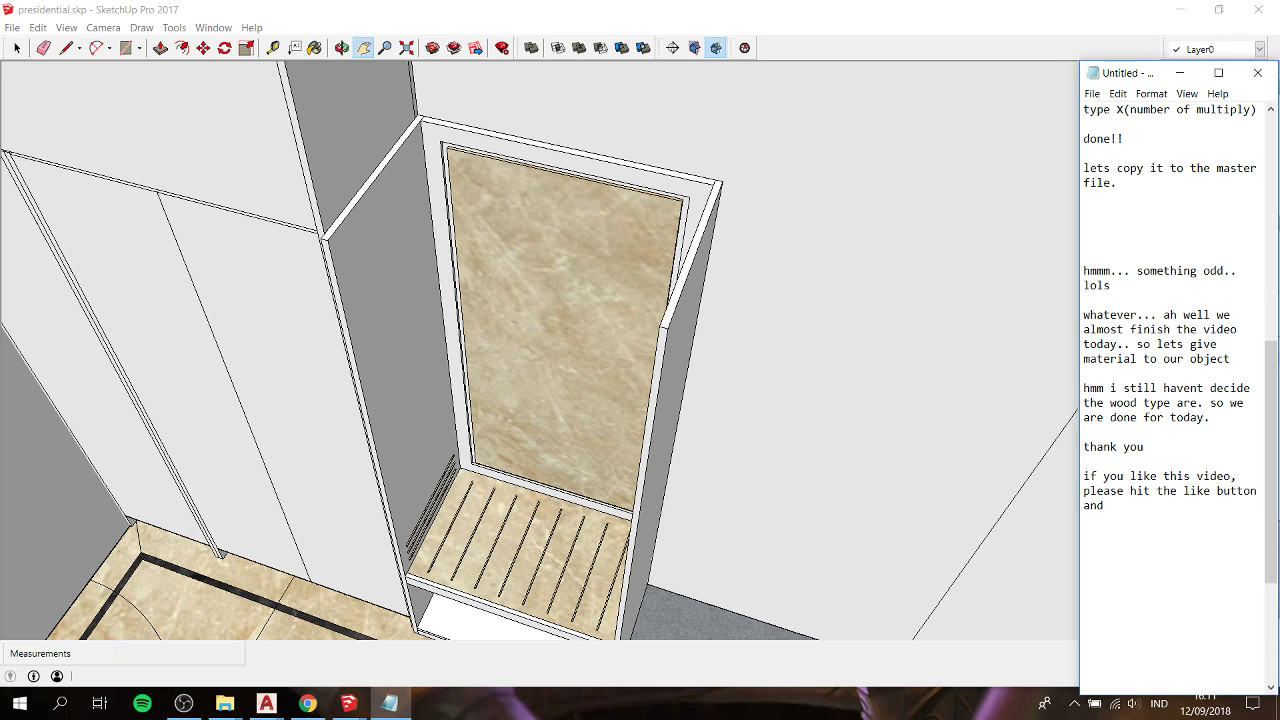
pyautogui.write(' dont forg')
pyautogui.write('et to s')
pyautogui.write('ubscrib')
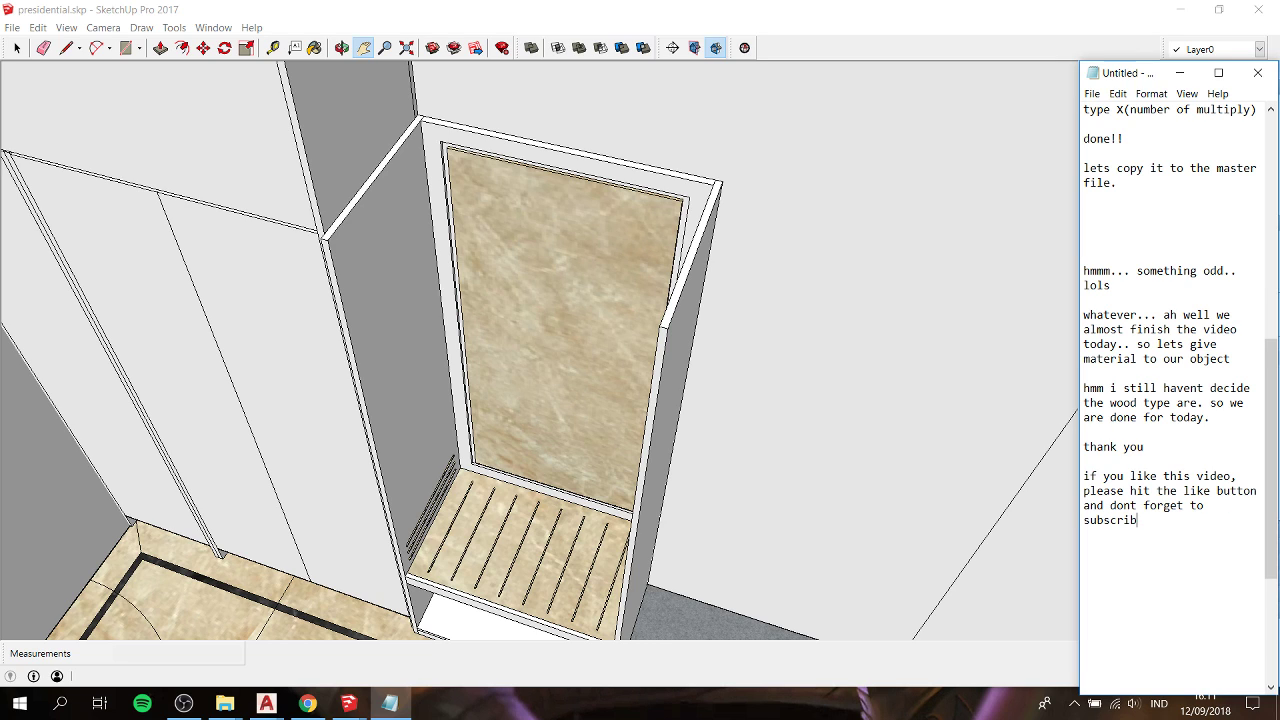
pyautogui.press('Return')
pyautogui.press('Return')
pyautogui.write('see ya!')
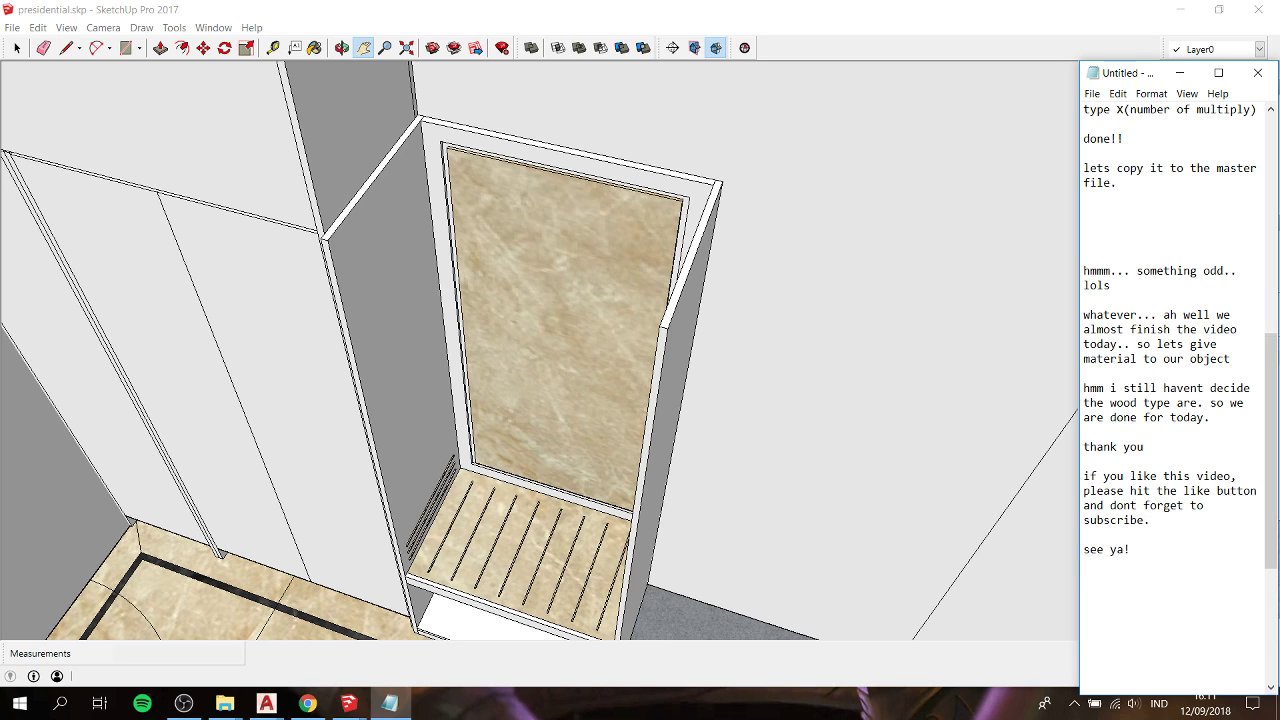